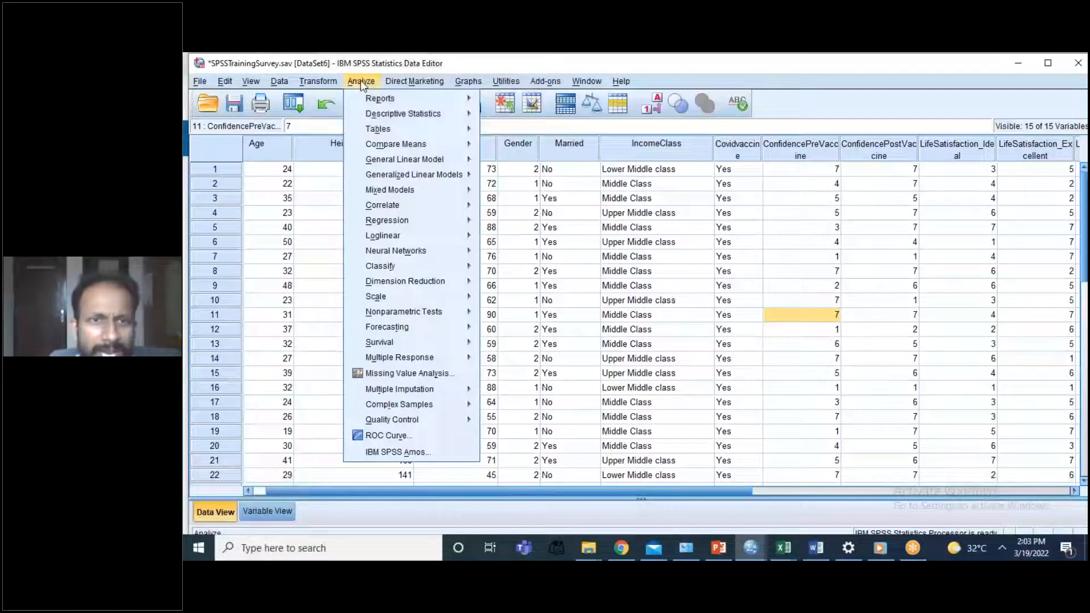
mouse_move(409, 113)
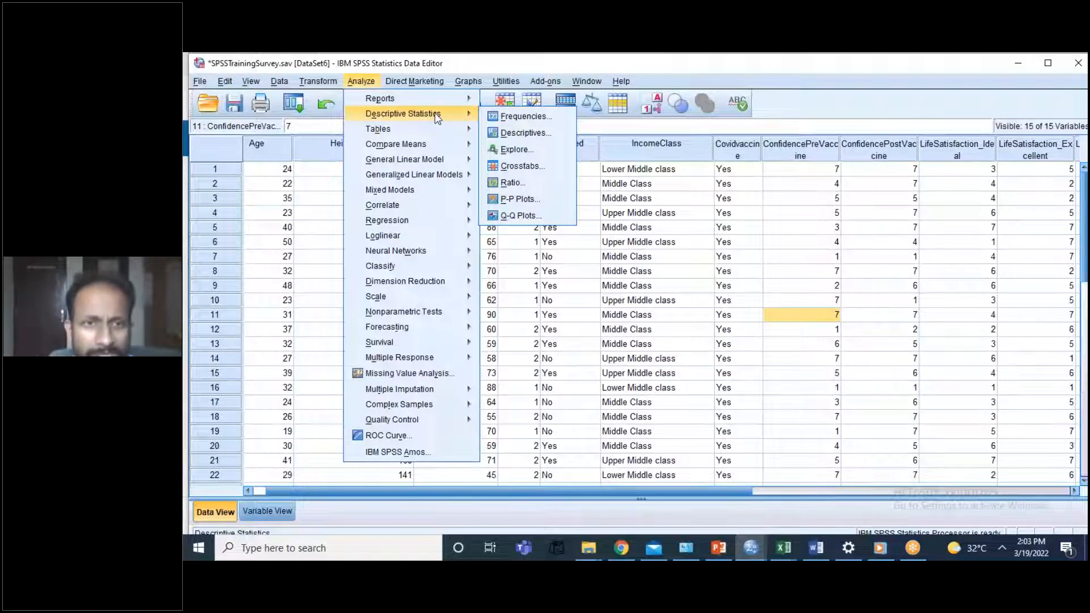
mouse_move(435, 145)
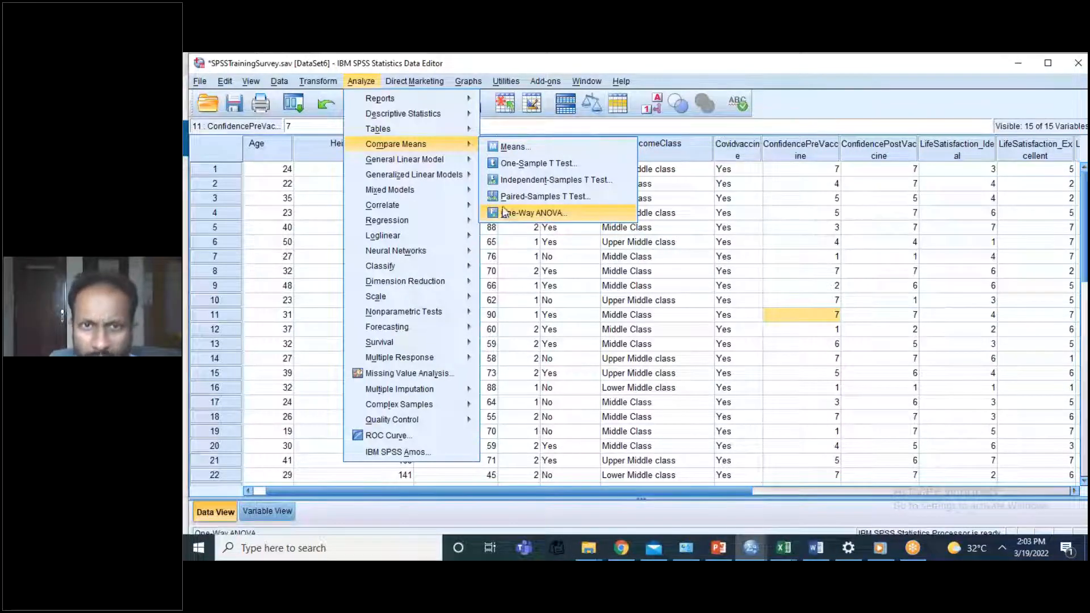
left_click(519, 164)
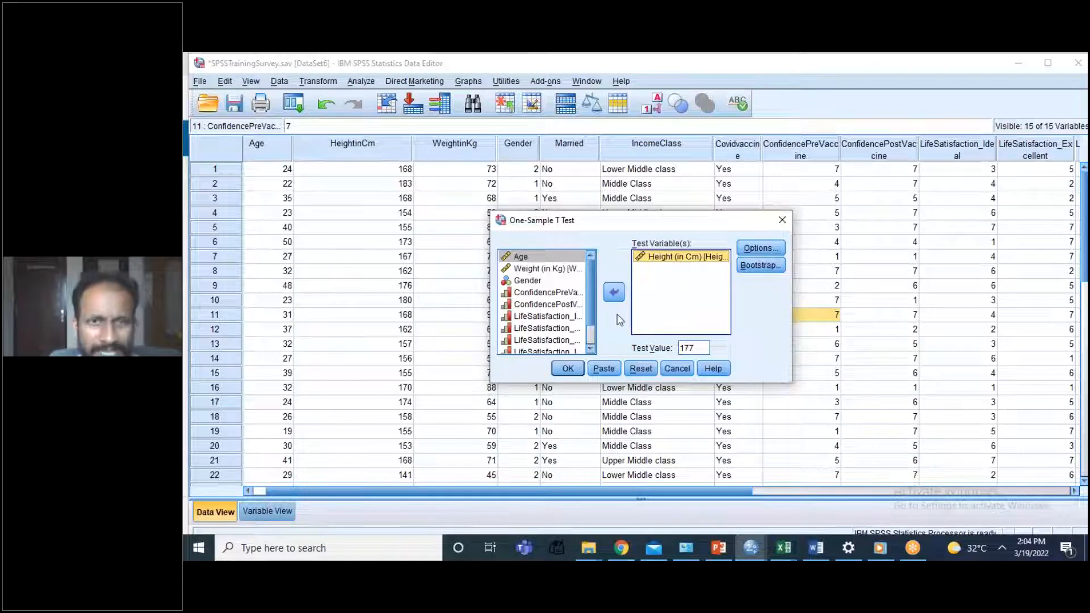
left_click(671, 370)
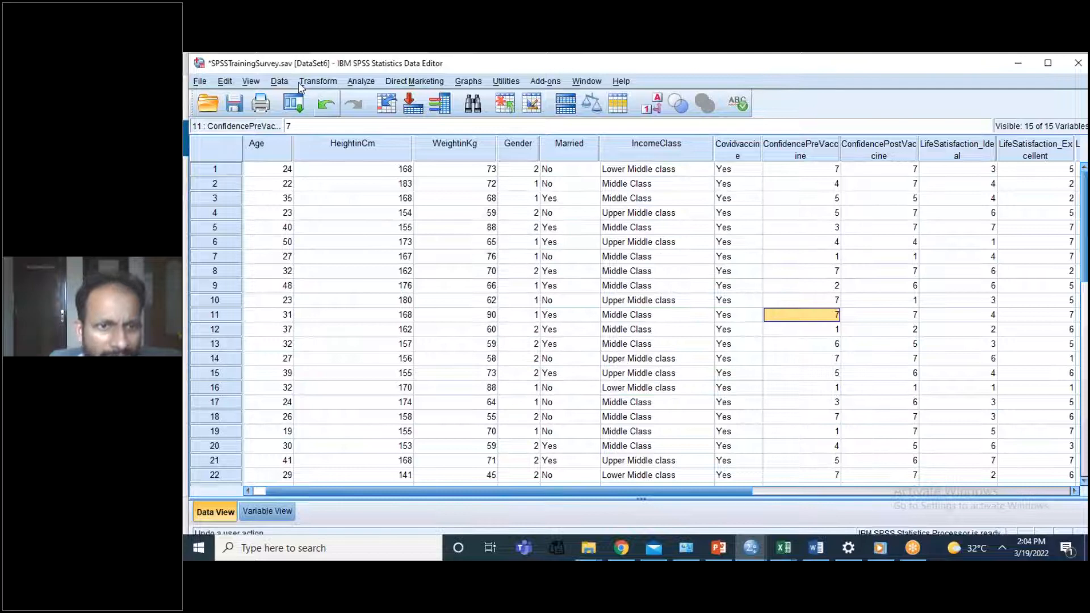
Step: Try to select only the cases that satisfy Gender=1, opening the condition for editing and moving its dialog aside
left_click(279, 82)
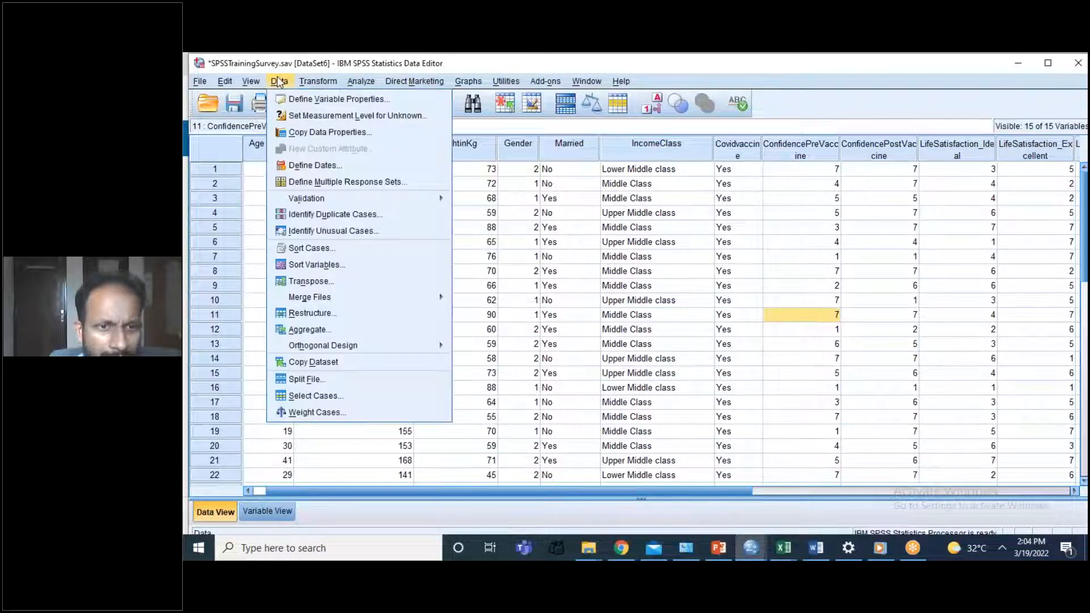
left_click(313, 396)
left_click(622, 192)
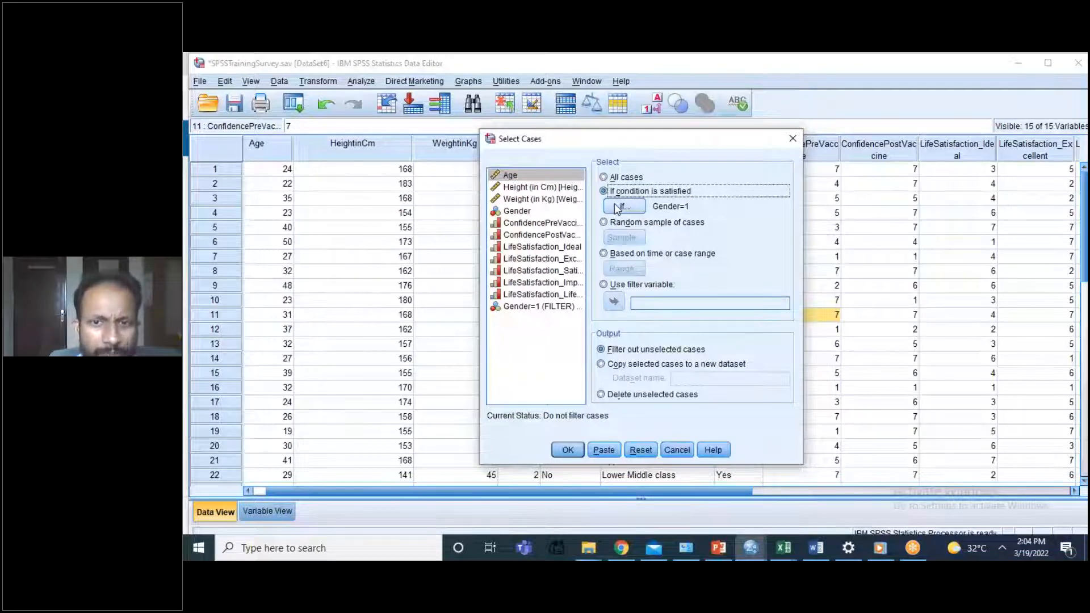
left_click(615, 204)
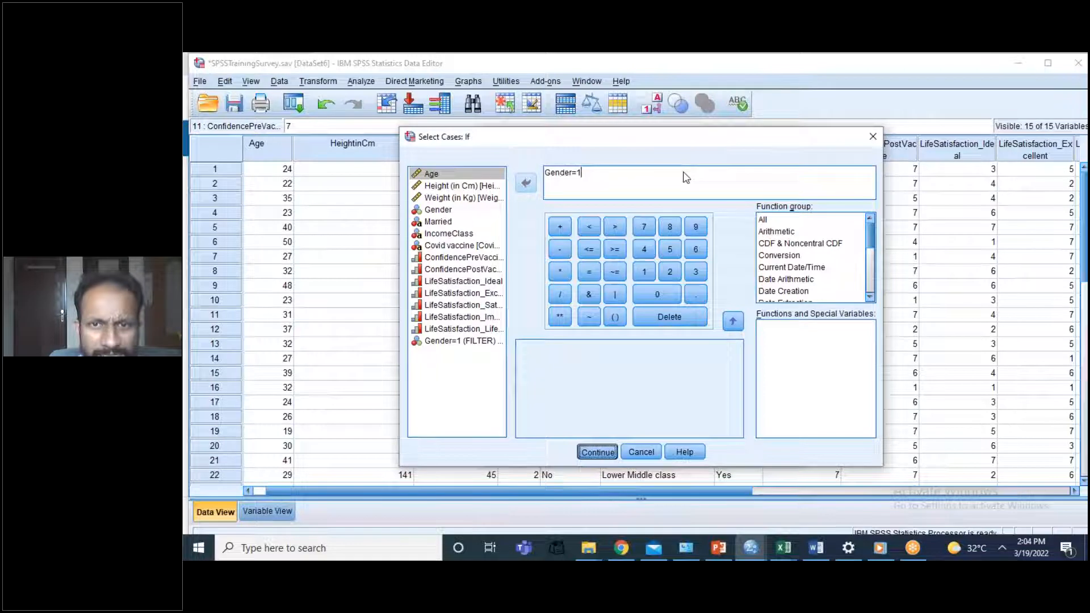
left_click_drag(749, 146, 630, 174)
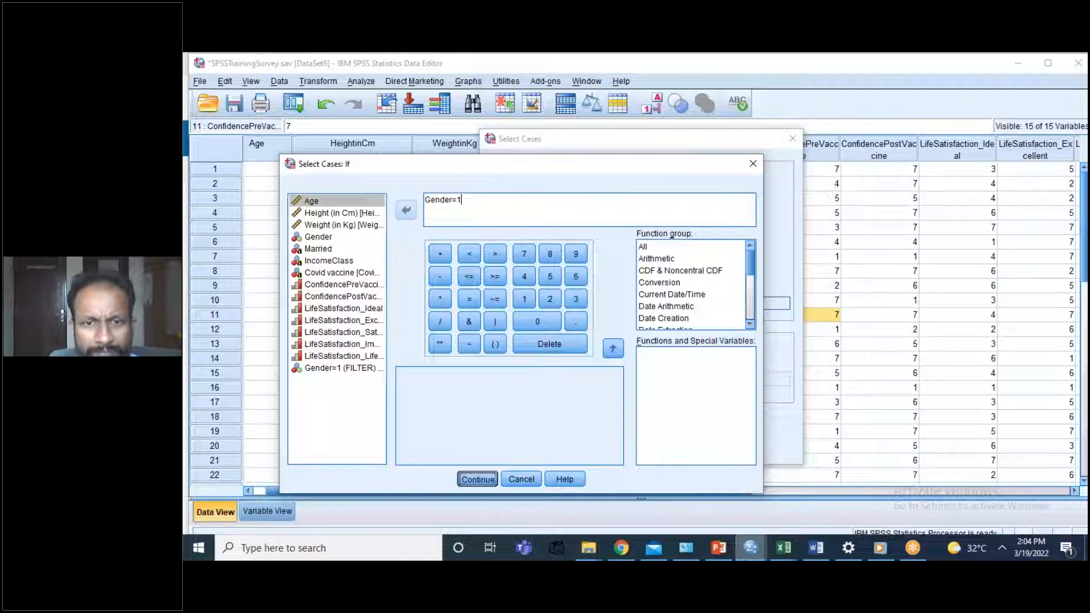
left_click(752, 548)
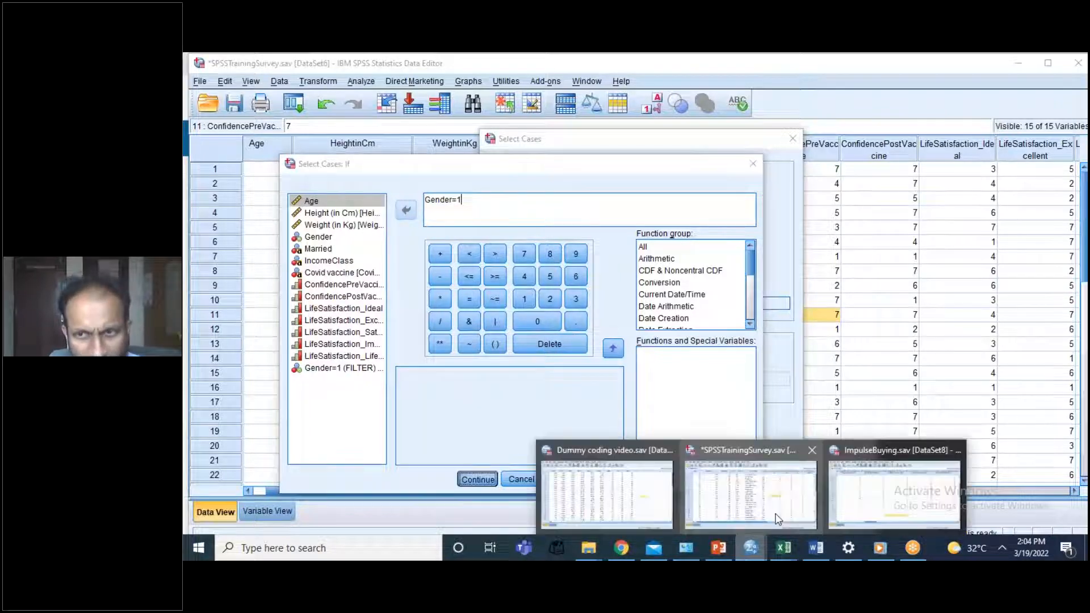
left_click(778, 518)
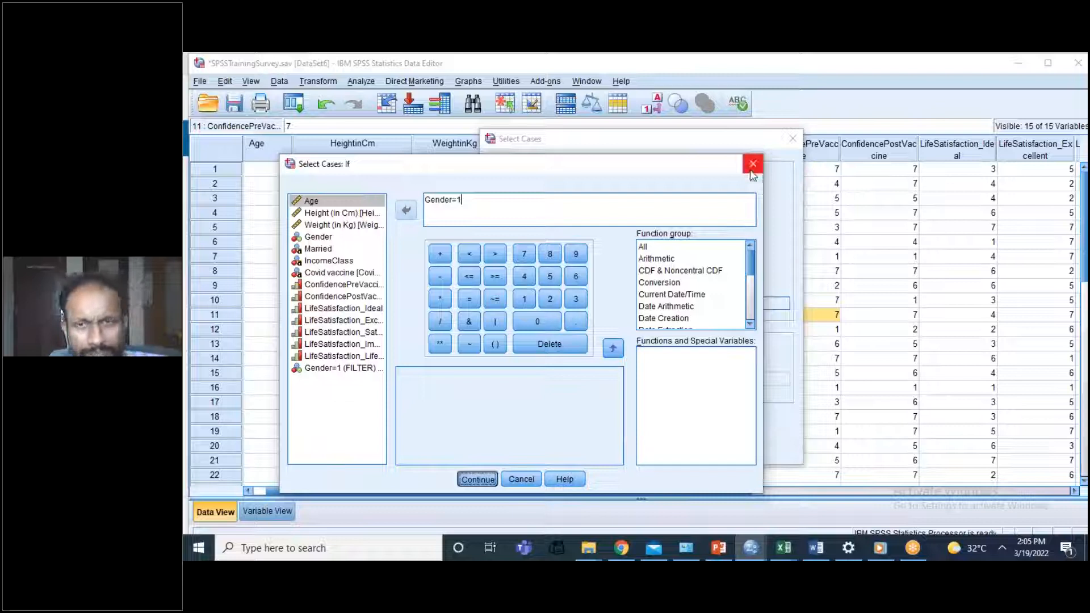
left_click(754, 545)
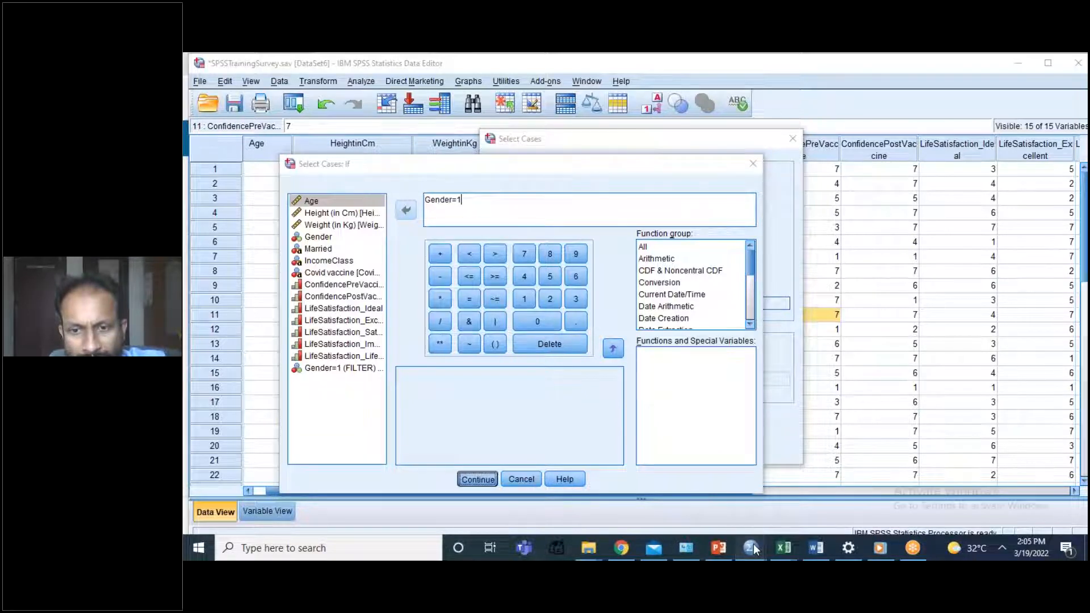
mouse_move(754, 544)
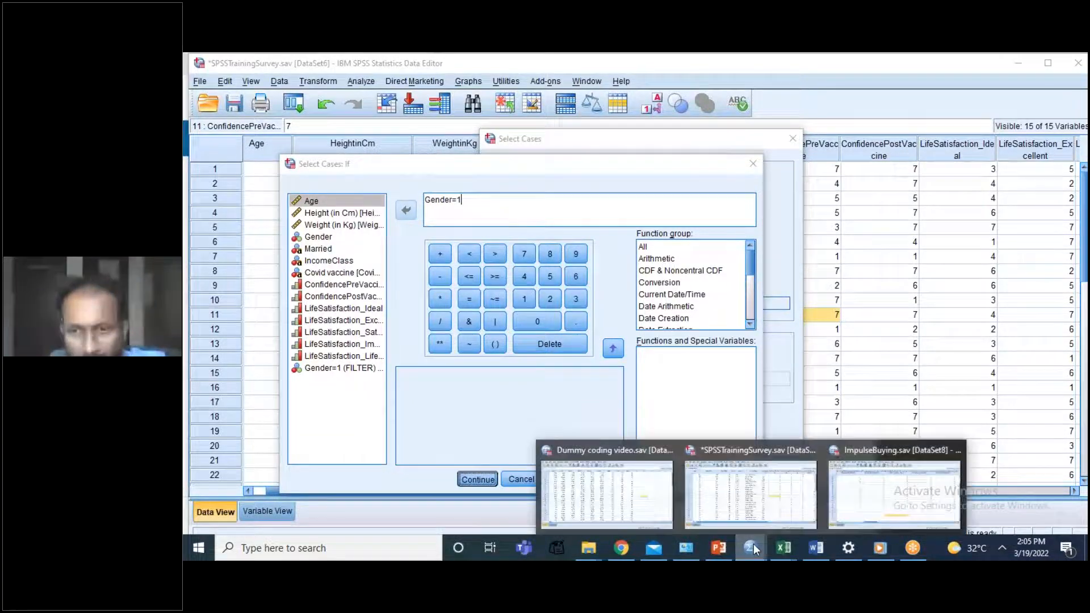
left_click(806, 463)
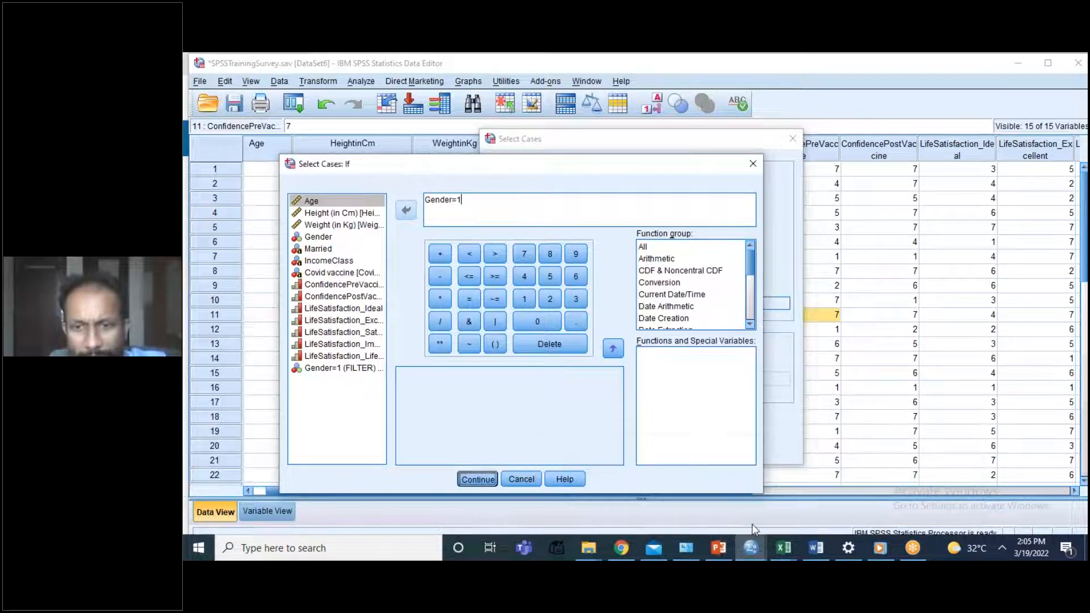
mouse_move(752, 544)
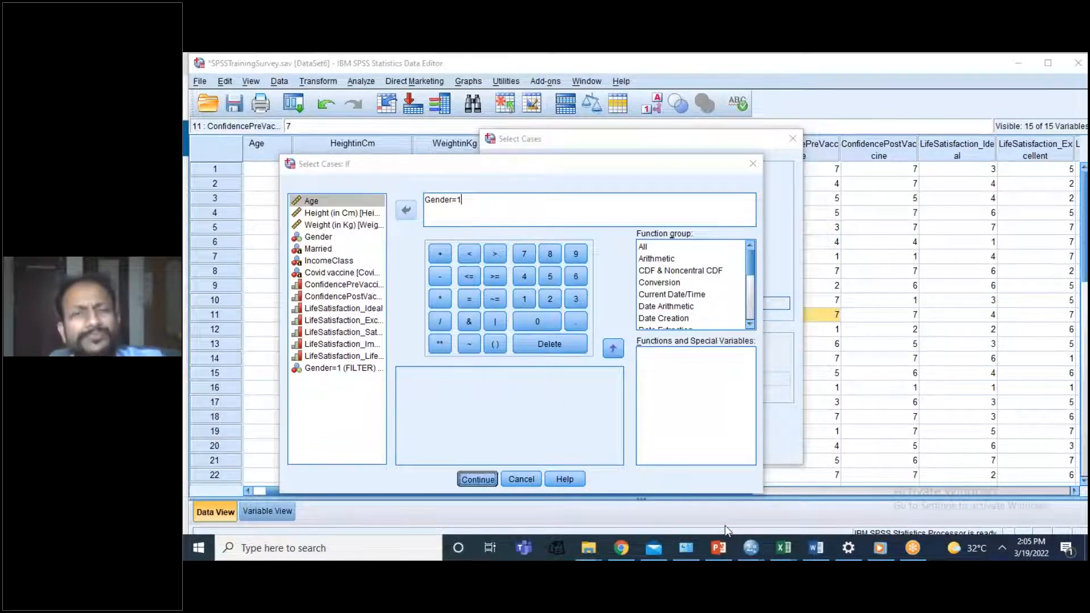
left_click(467, 482)
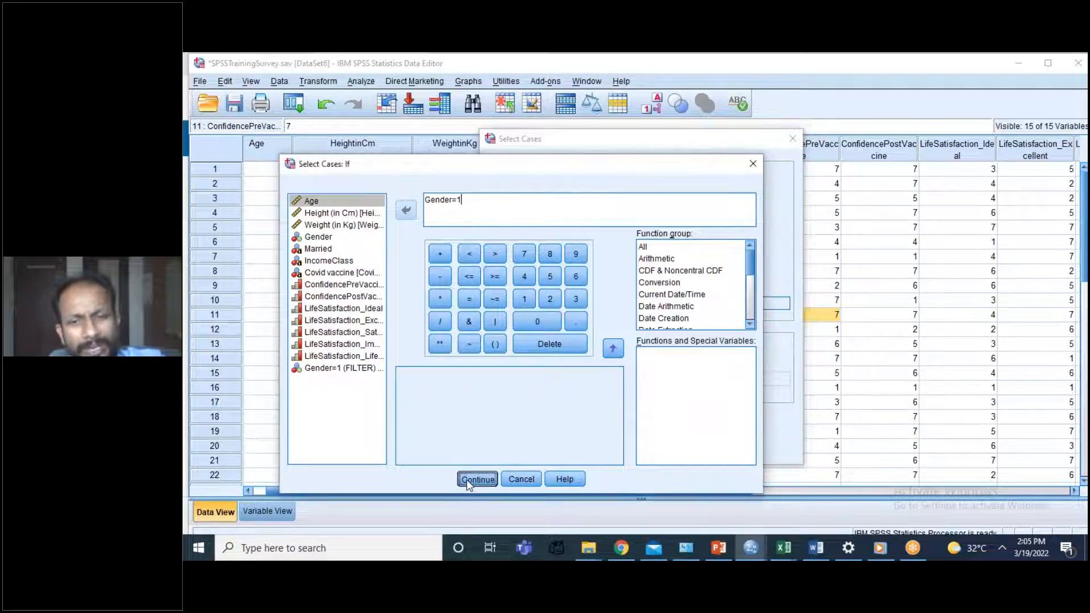
left_click(760, 549)
mouse_move(759, 550)
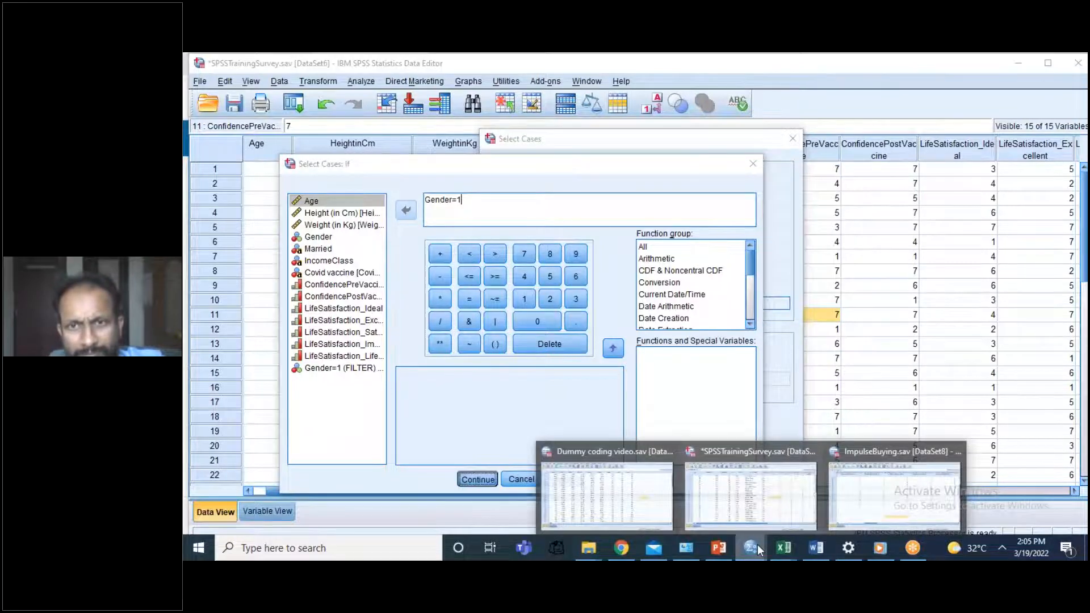
mouse_move(659, 467)
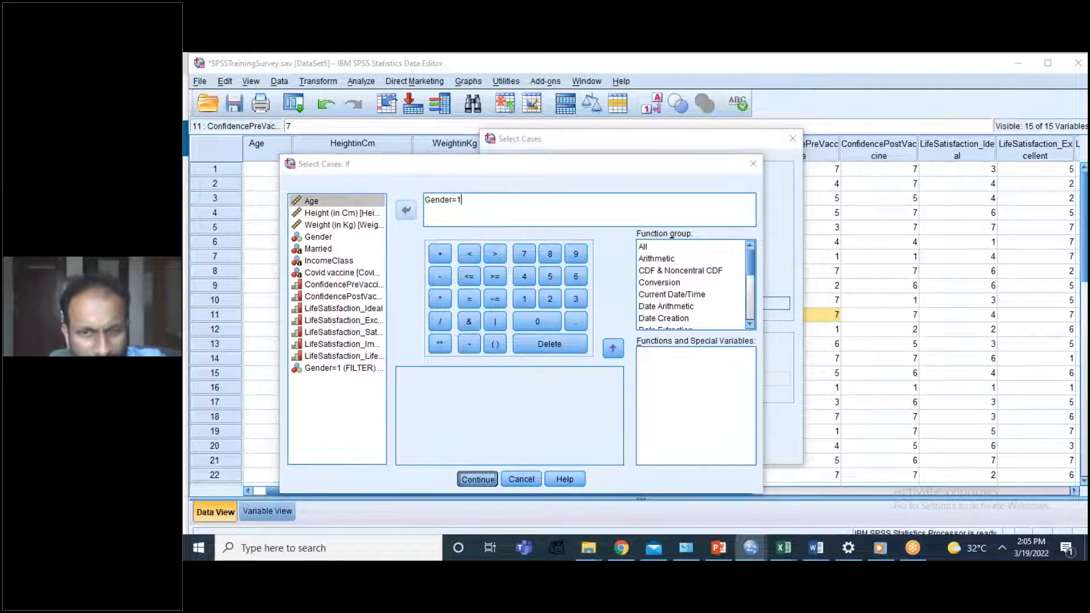
Step: Force the frozen IBM SPSS Statistics 20 process to end with Task Manager, and close Task Manager
key("ctrl+shift+Escape")
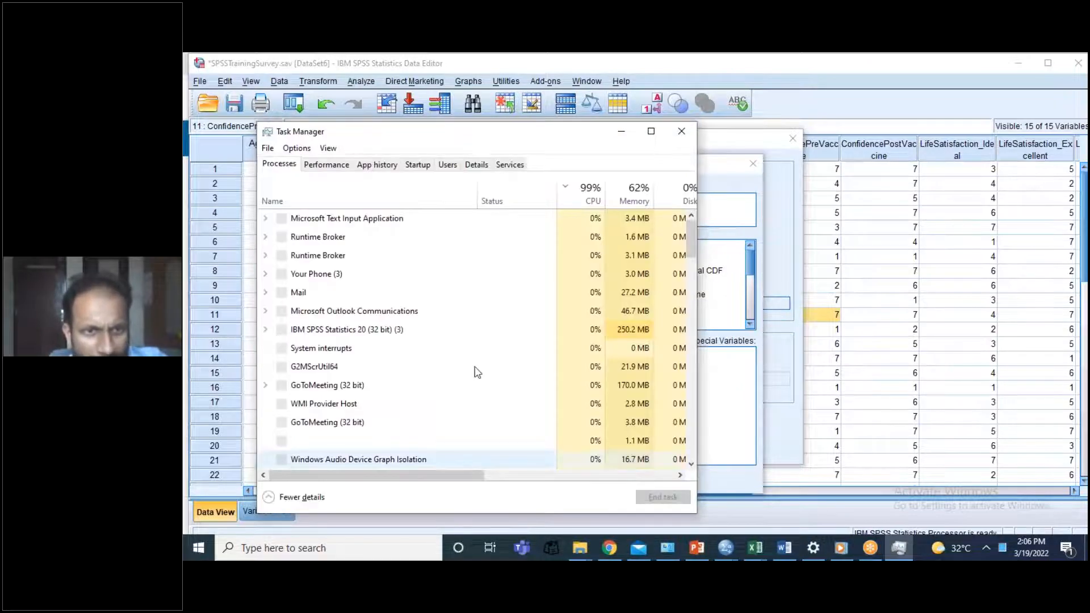
left_click(384, 335)
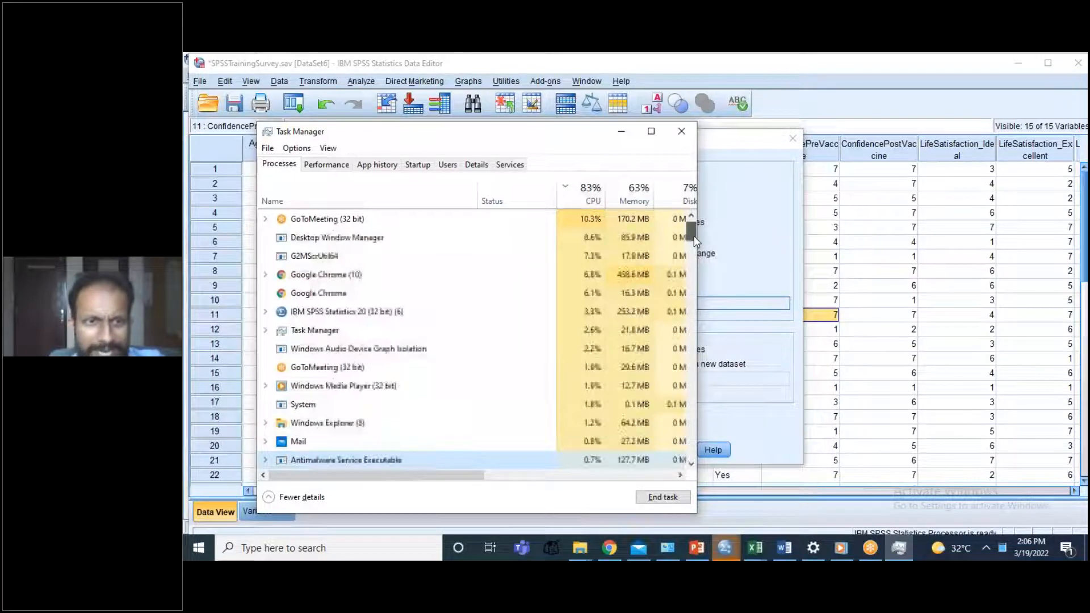
left_click_drag(694, 236, 694, 266)
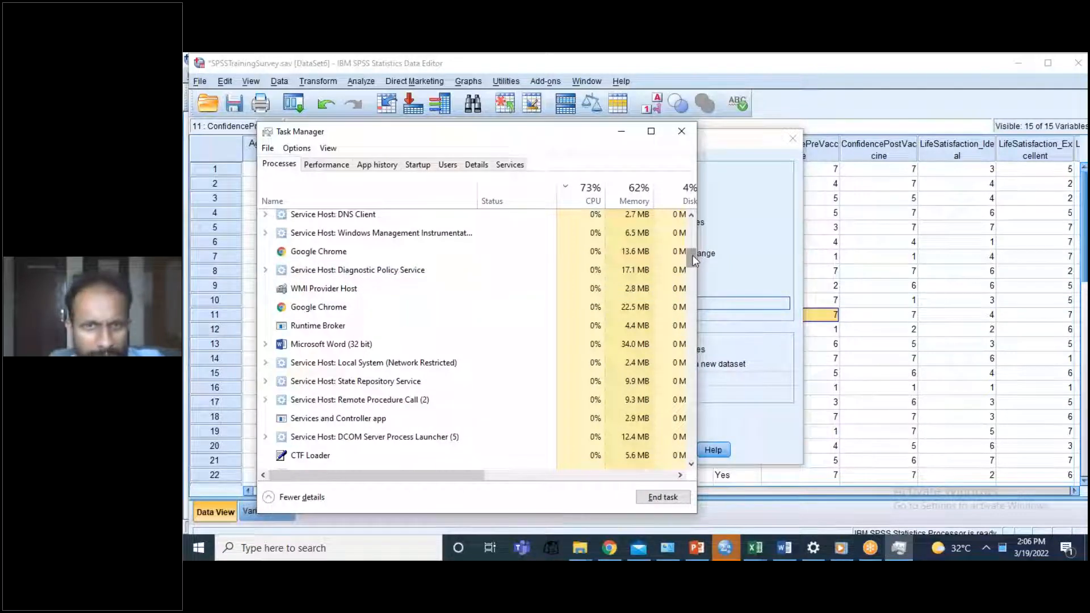
left_click_drag(692, 253, 691, 231)
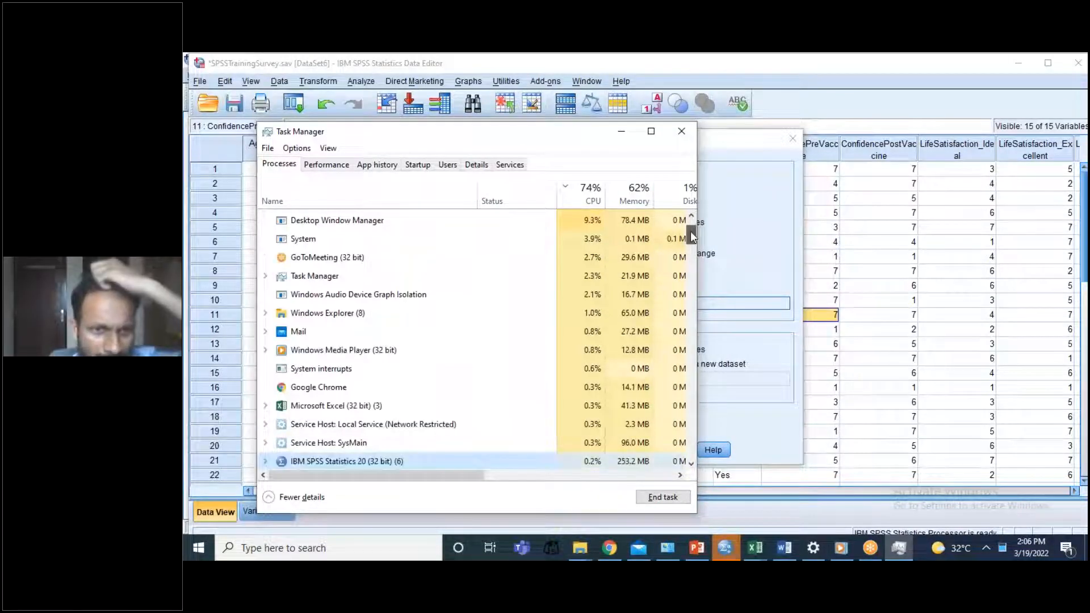
left_click_drag(691, 231, 690, 236)
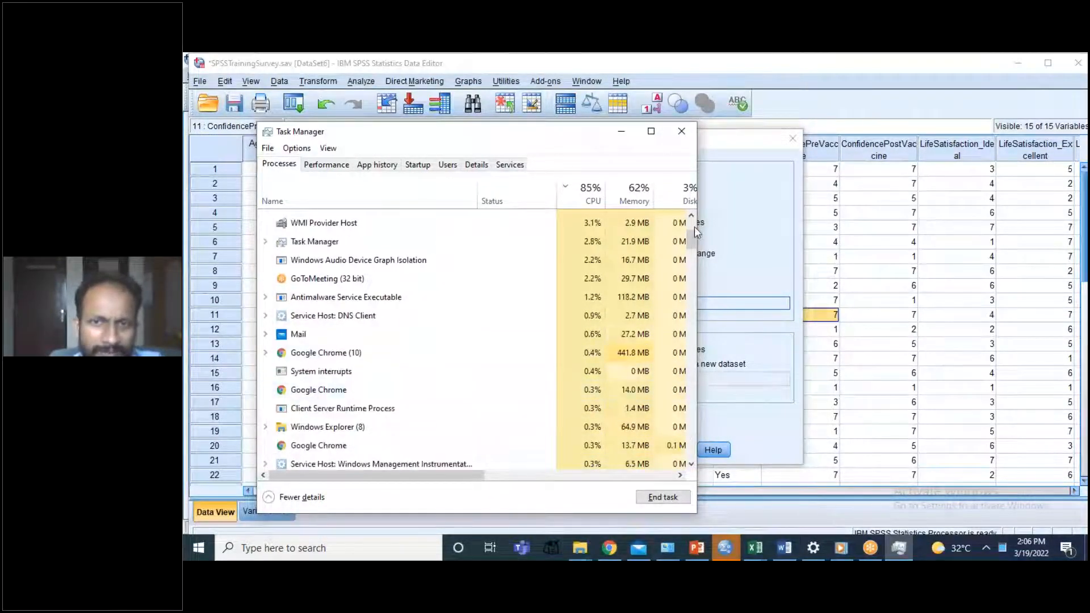
left_click_drag(696, 230, 691, 272)
left_click(432, 270)
left_click(652, 498)
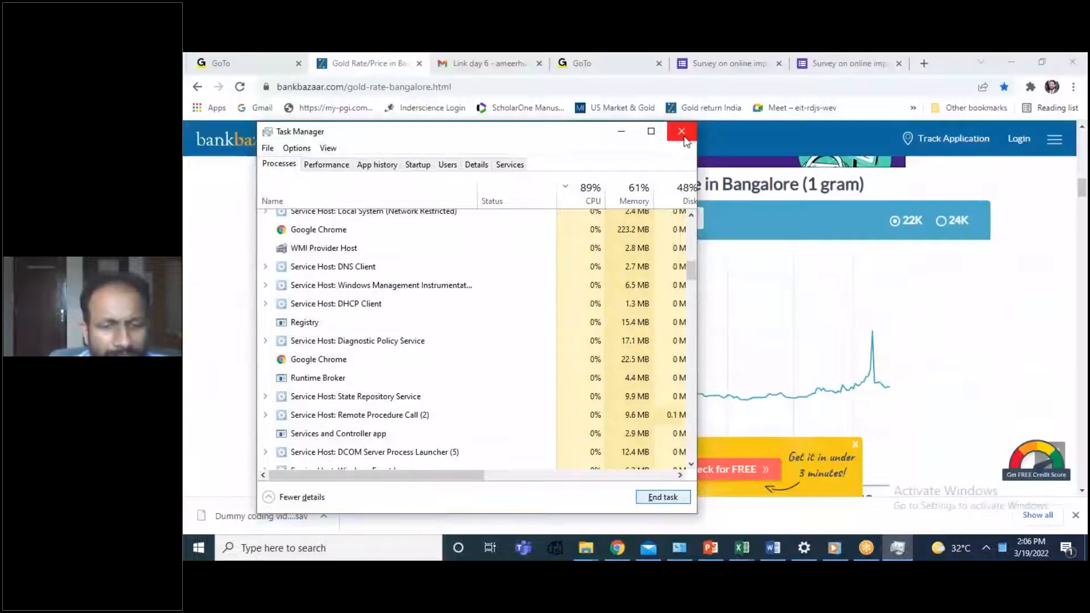
left_click(682, 132)
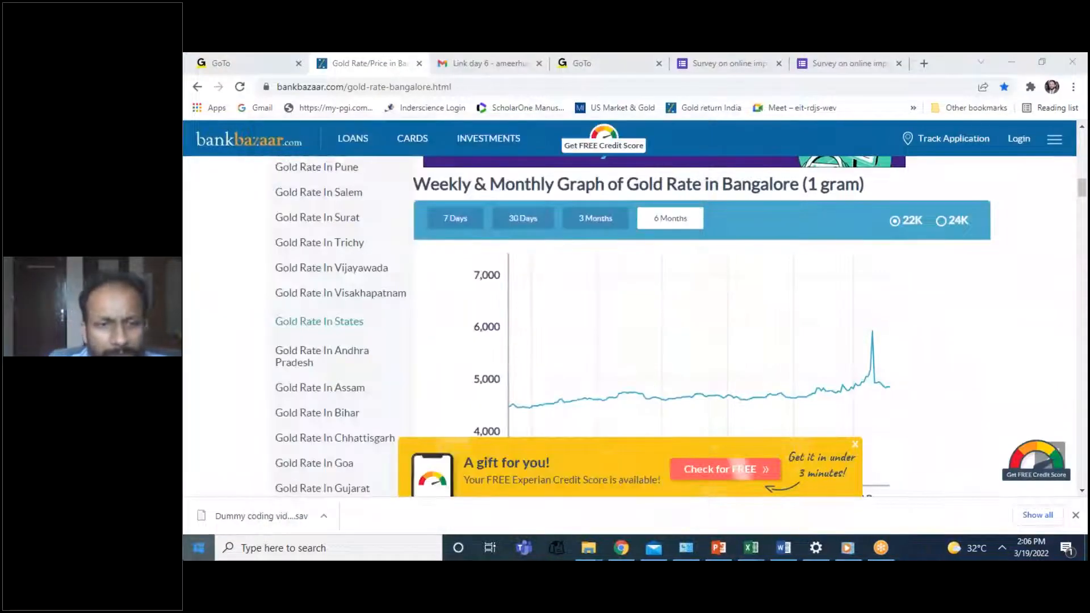
Step: Search the computer for "spss" and relaunch IBM SPSS Statistics 20
key("super")
type("s")
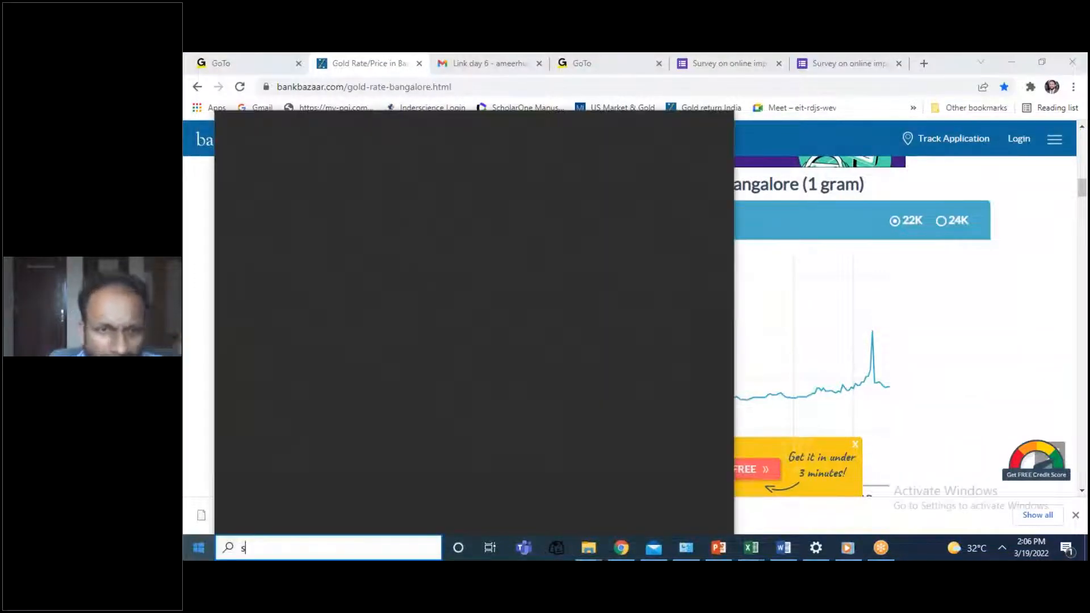
type("pss")
left_click(513, 288)
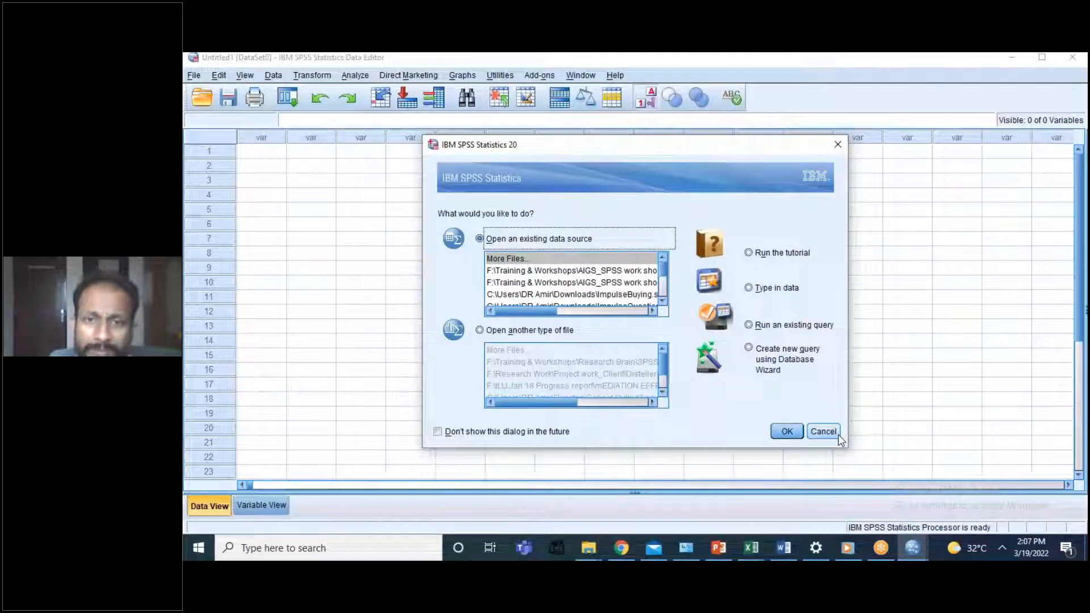
Step: Open the existing data source SPSSTrainingSurvey.sav from the recent files in the startup dialog
left_click(663, 303)
left_click(663, 302)
left_click(662, 303)
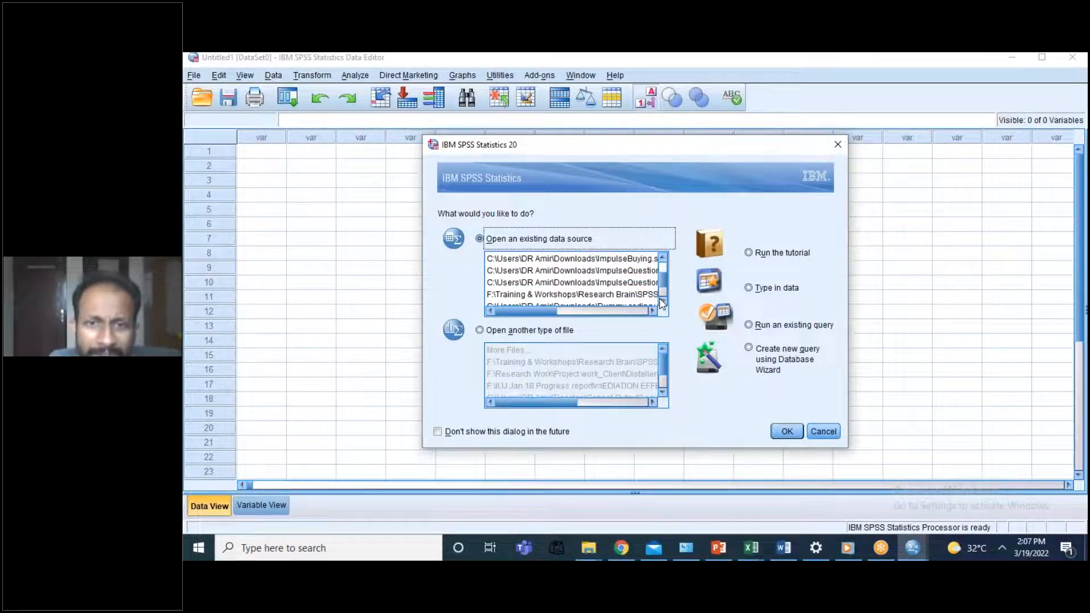
left_click_drag(542, 313, 571, 322)
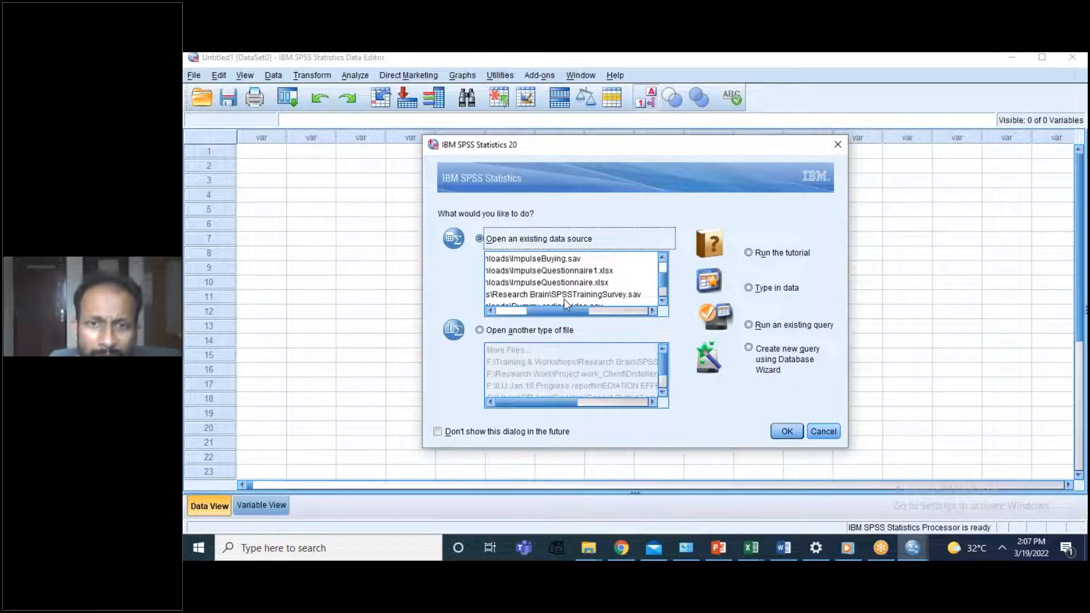
left_click(564, 296)
left_click(788, 432)
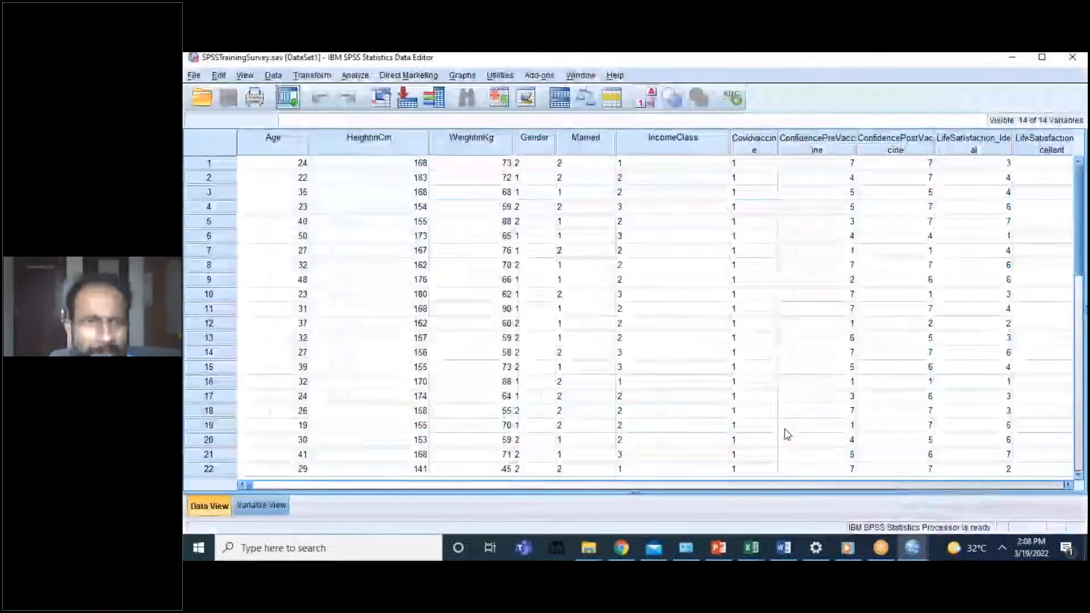
left_click(343, 80)
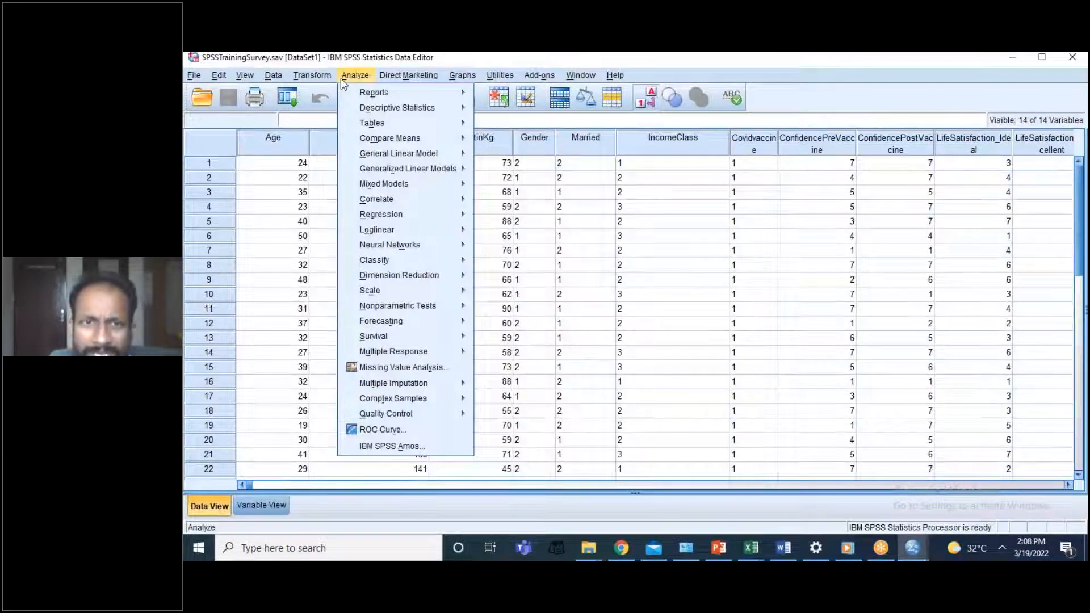
mouse_move(416, 144)
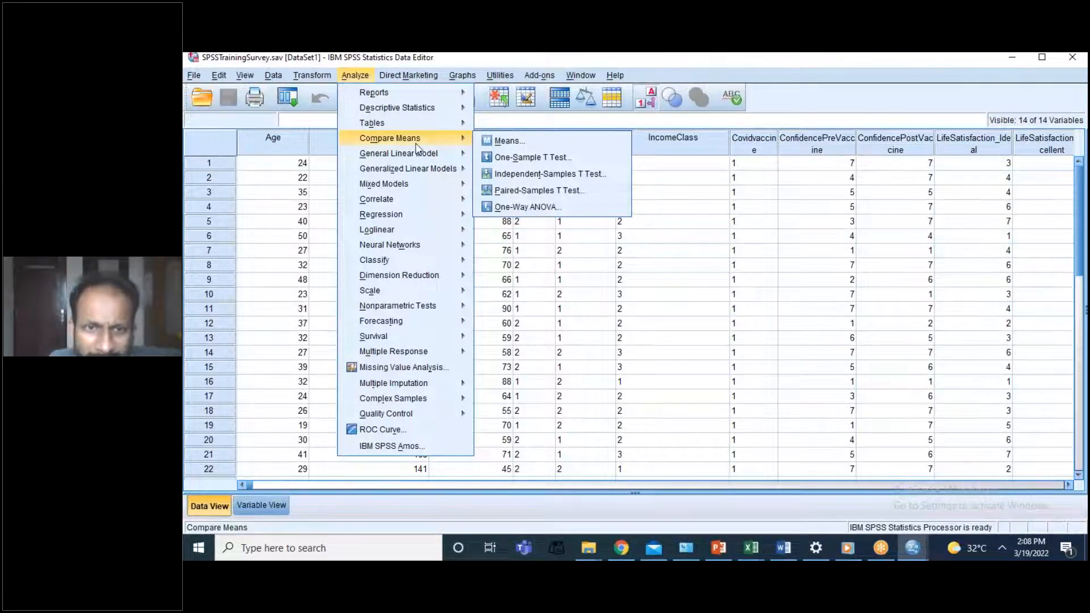
mouse_move(433, 306)
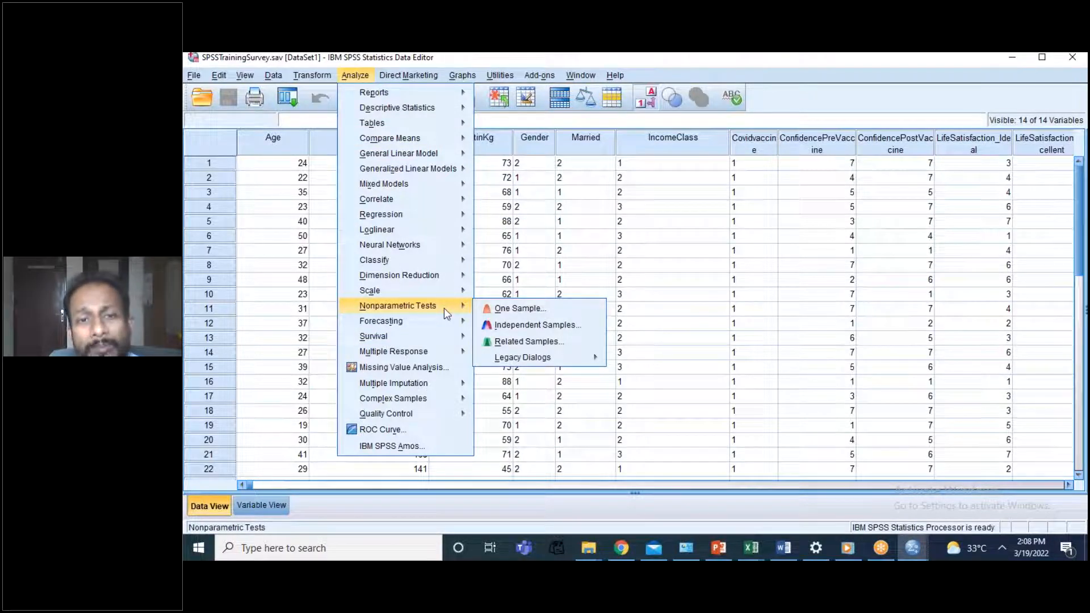
left_click(518, 310)
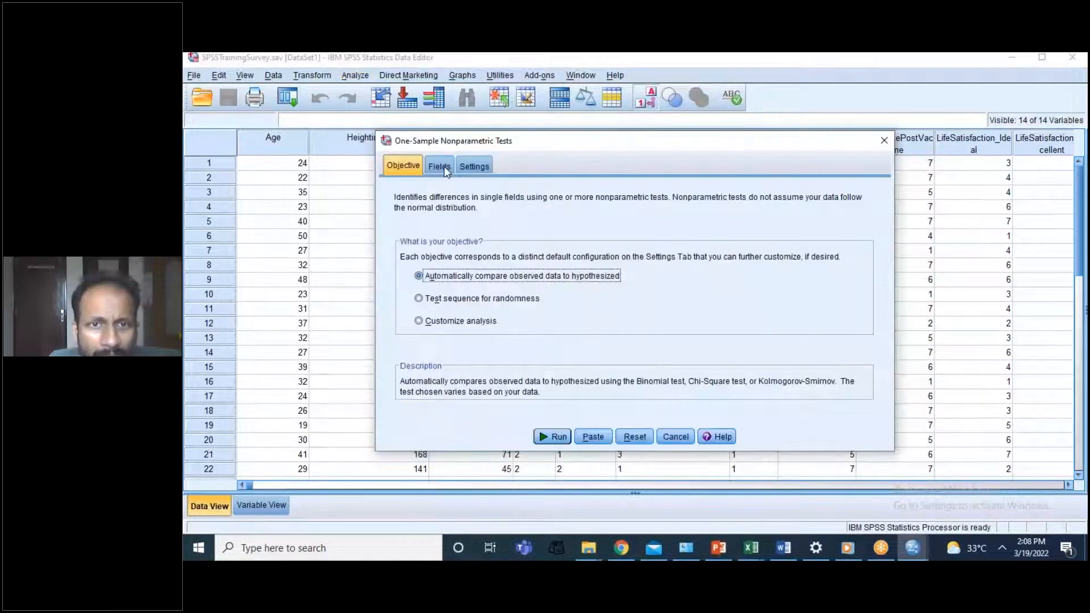
left_click(432, 166)
left_click(416, 166)
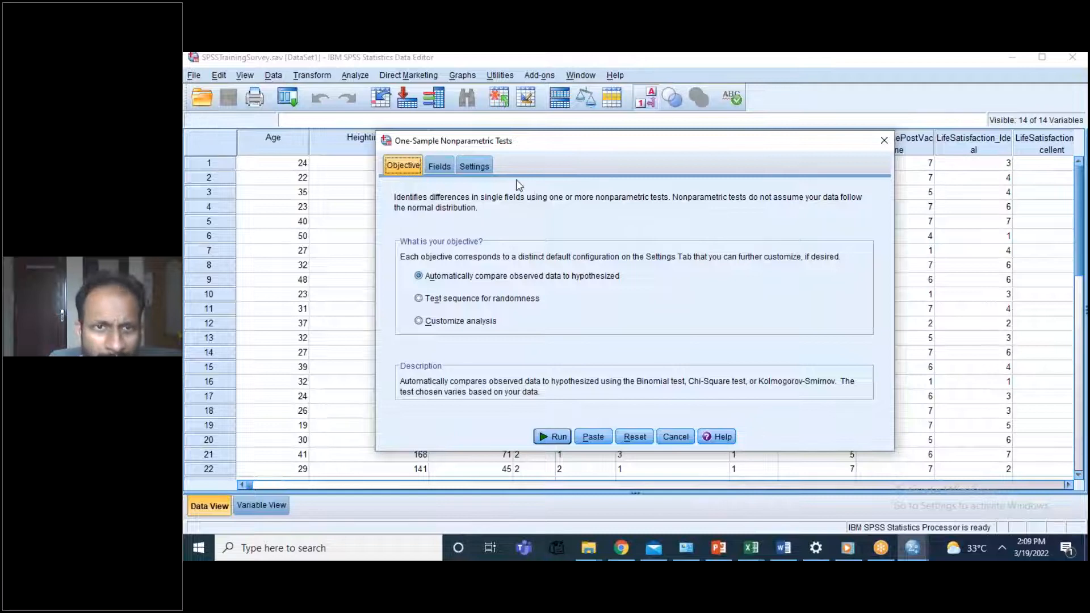
left_click(444, 173)
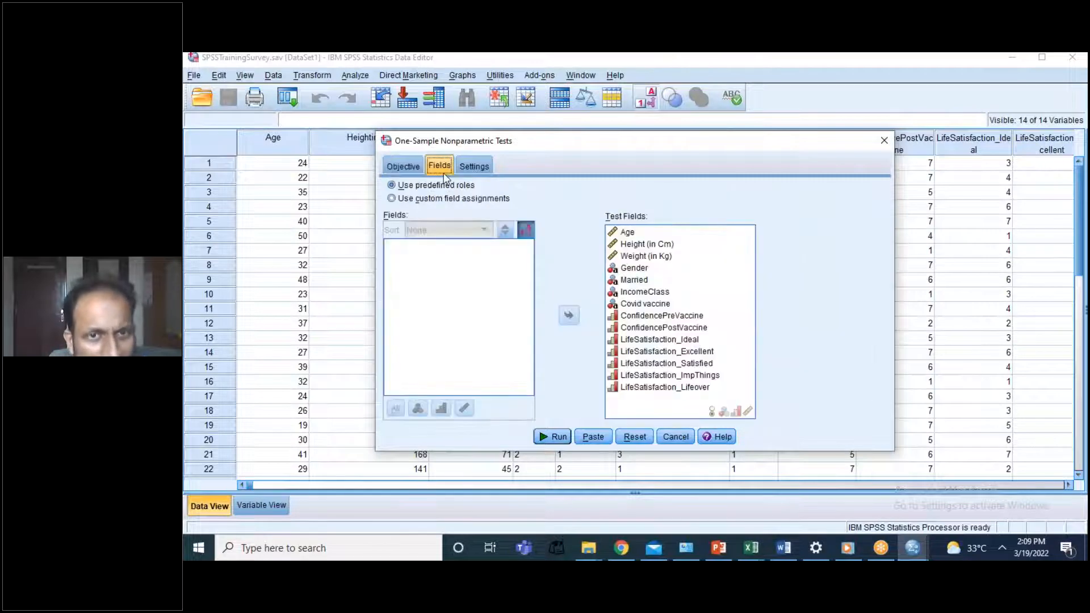
left_click(635, 245)
left_click(568, 316)
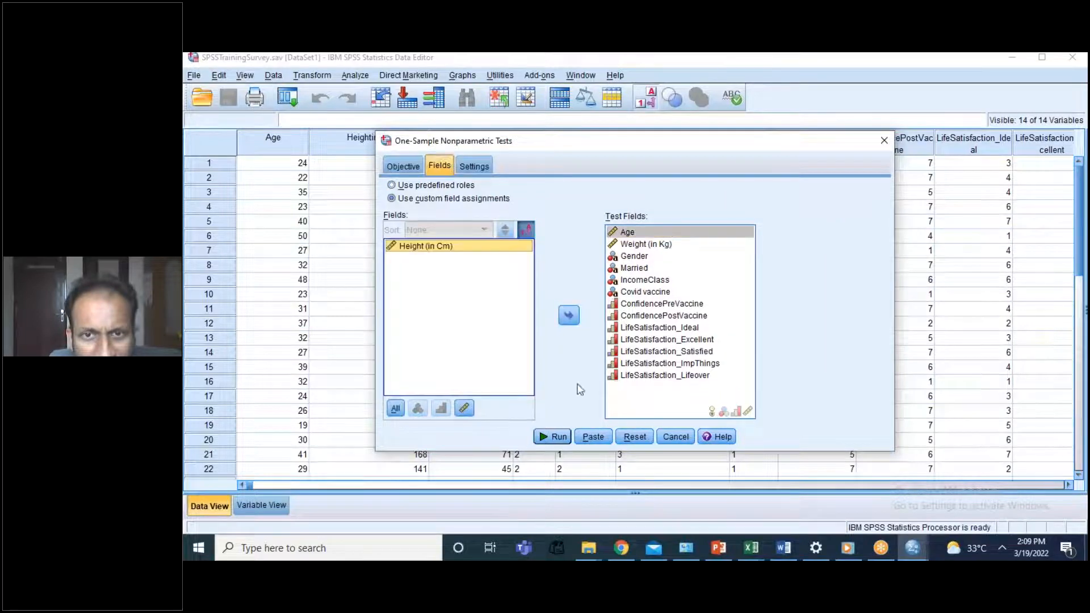
left_click(273, 76)
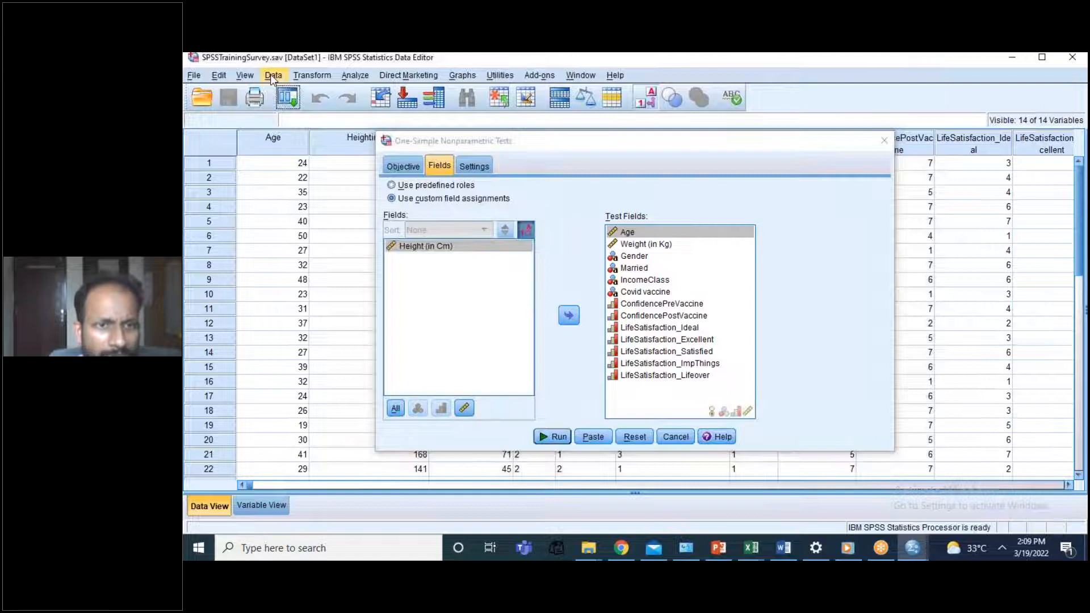
left_click(274, 77)
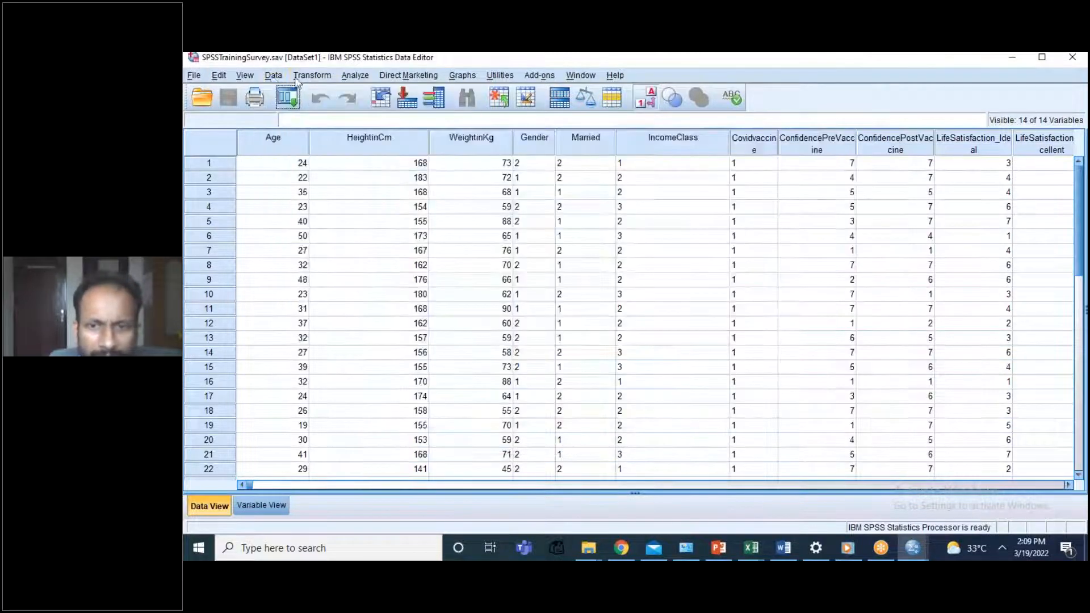
Step: Try to filter the dataset to the cases that meet the condition Gender=1, retrying once before leaving the case selection
left_click(279, 77)
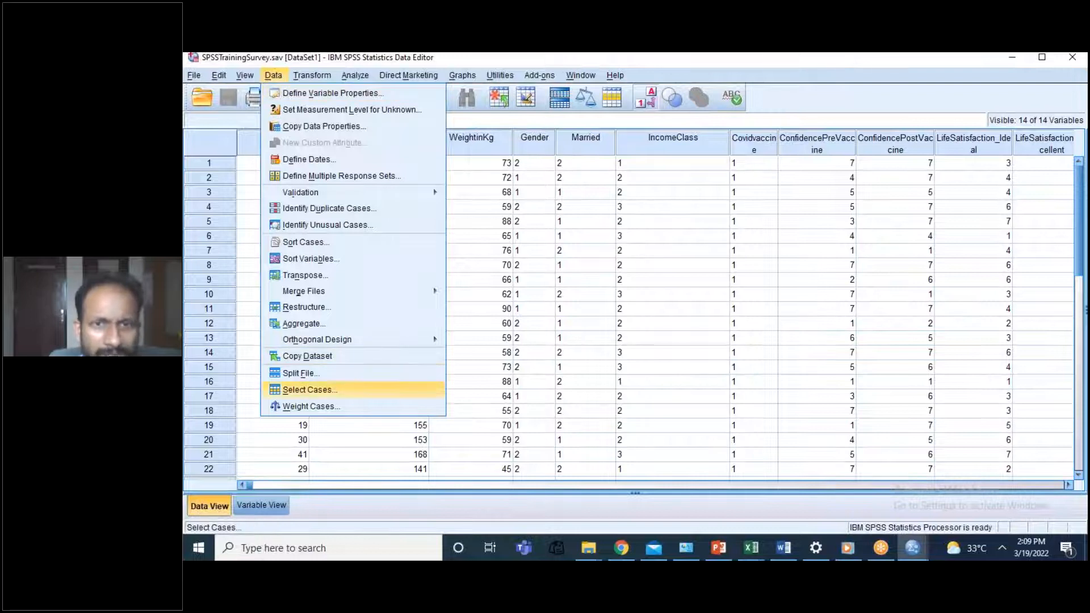
left_click(307, 388)
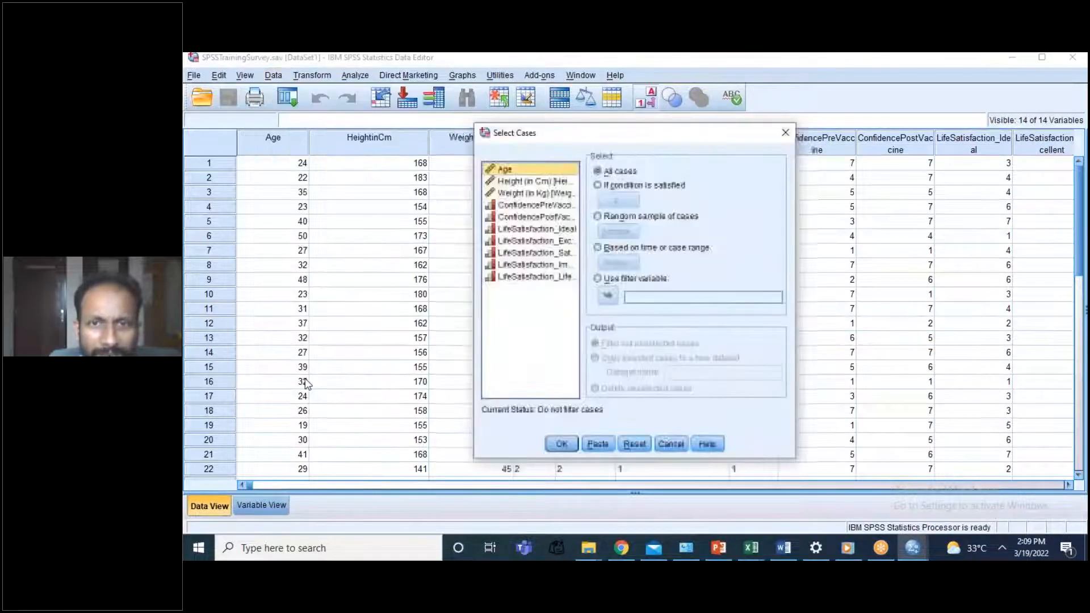
left_click(599, 185)
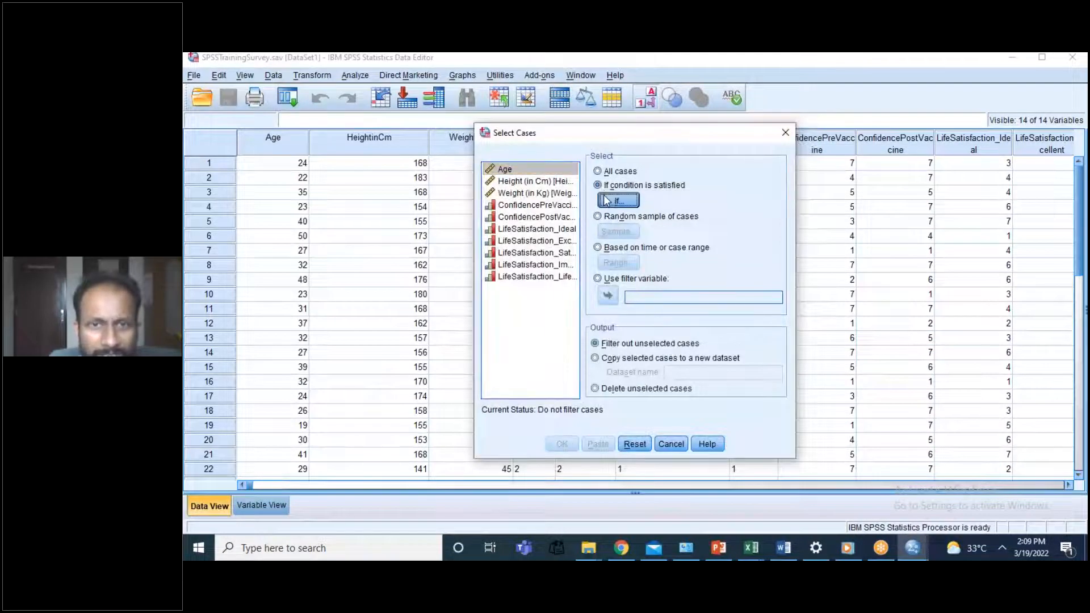
left_click(605, 200)
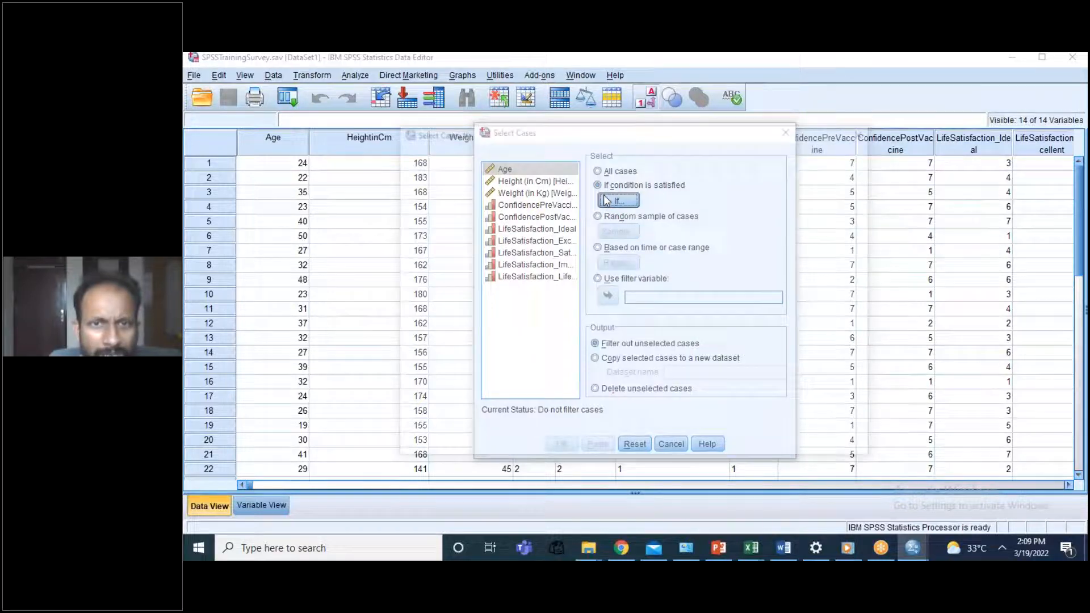
left_click(432, 203)
left_click(518, 178)
type("=1")
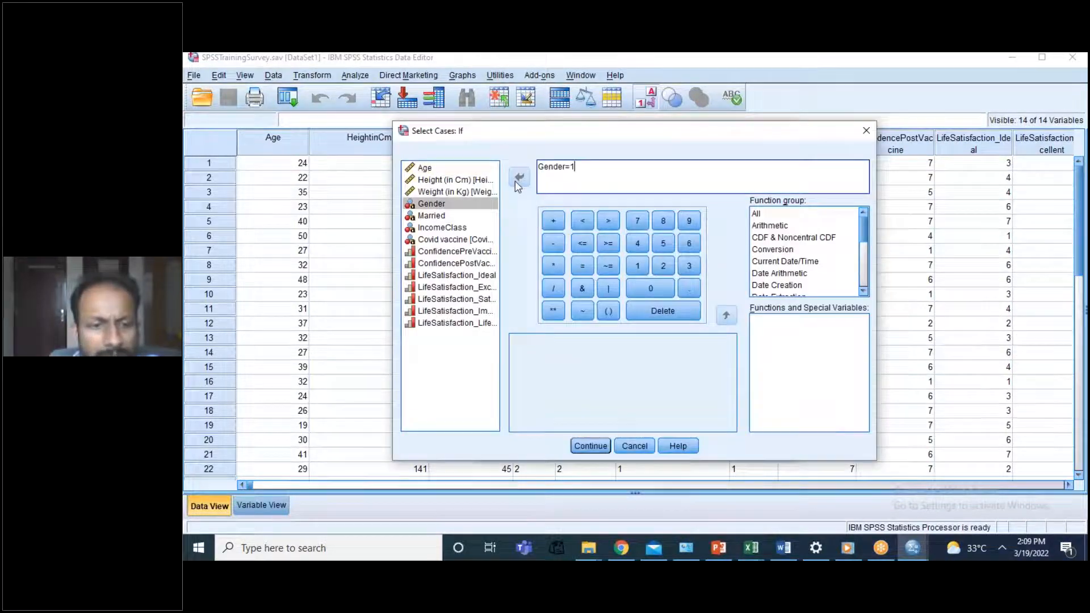
left_click(579, 446)
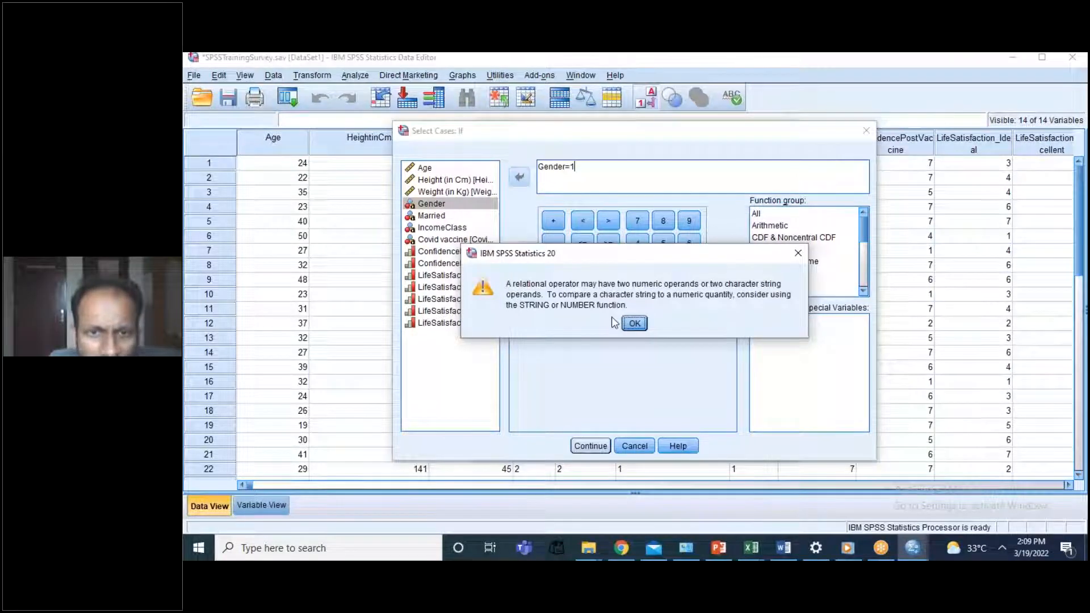
left_click(635, 325)
left_click(591, 446)
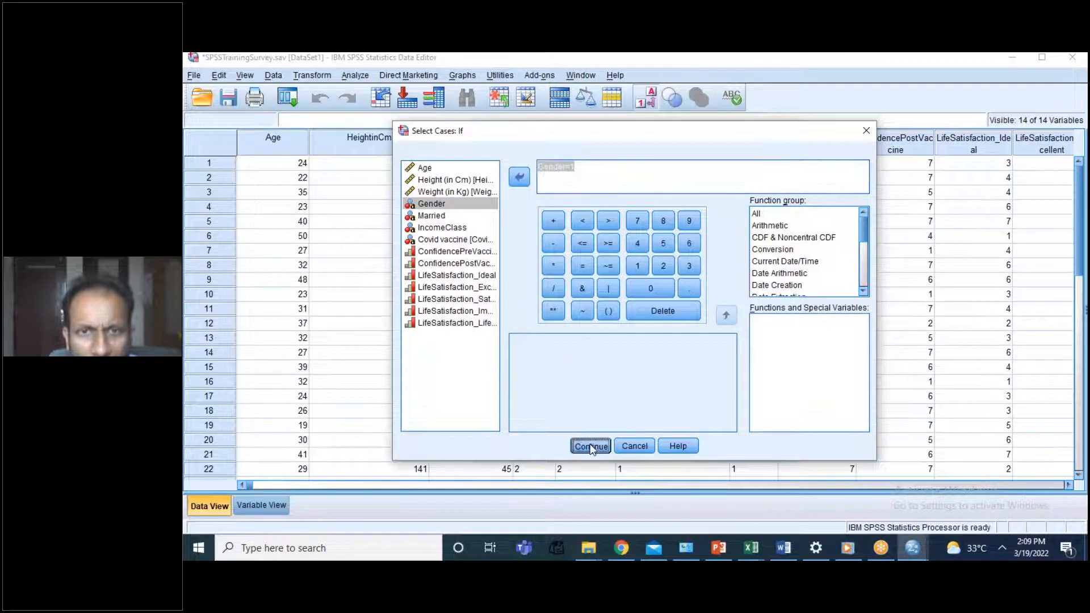
left_click(624, 325)
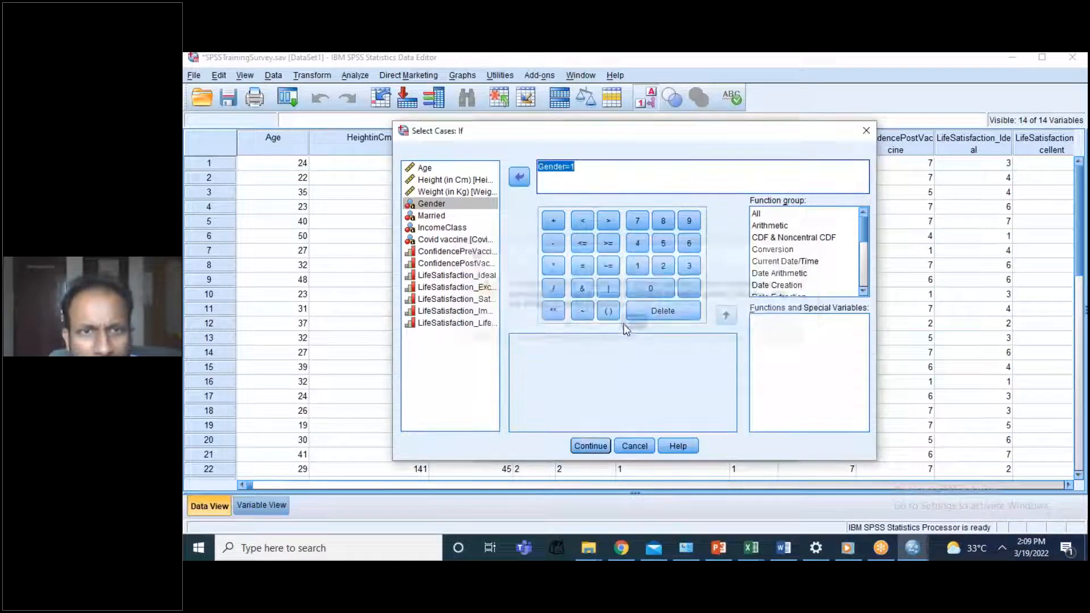
left_click(600, 163)
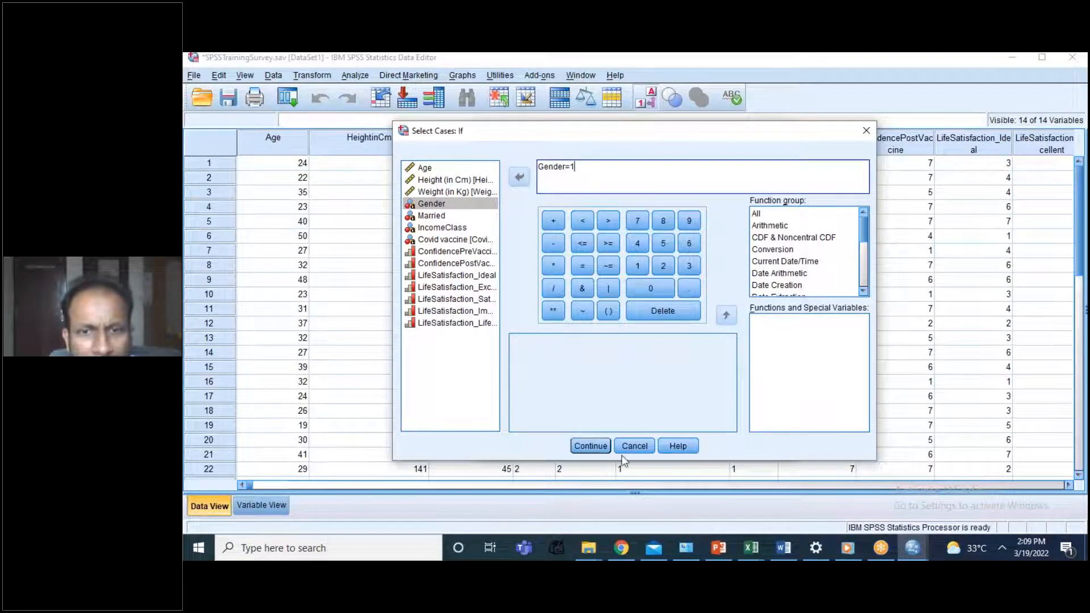
left_click(636, 446)
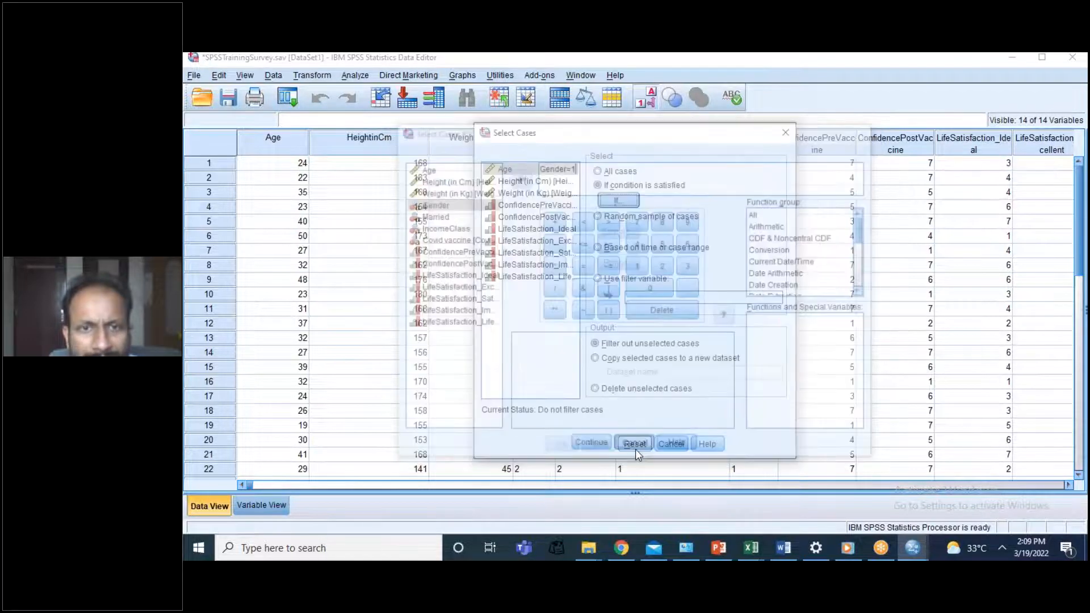
left_click(636, 446)
left_click(585, 254)
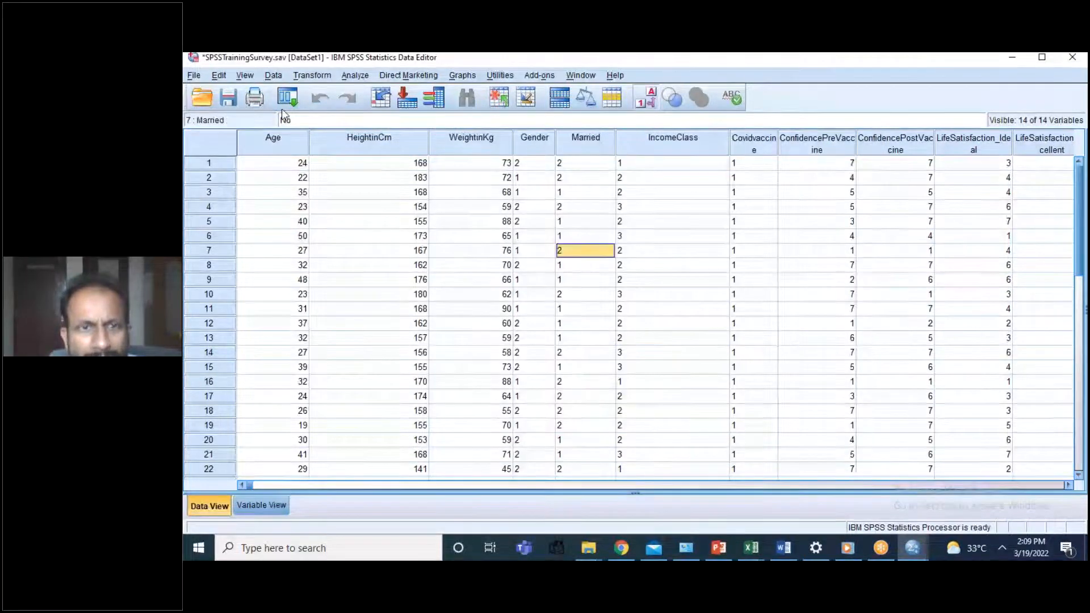
left_click(272, 77)
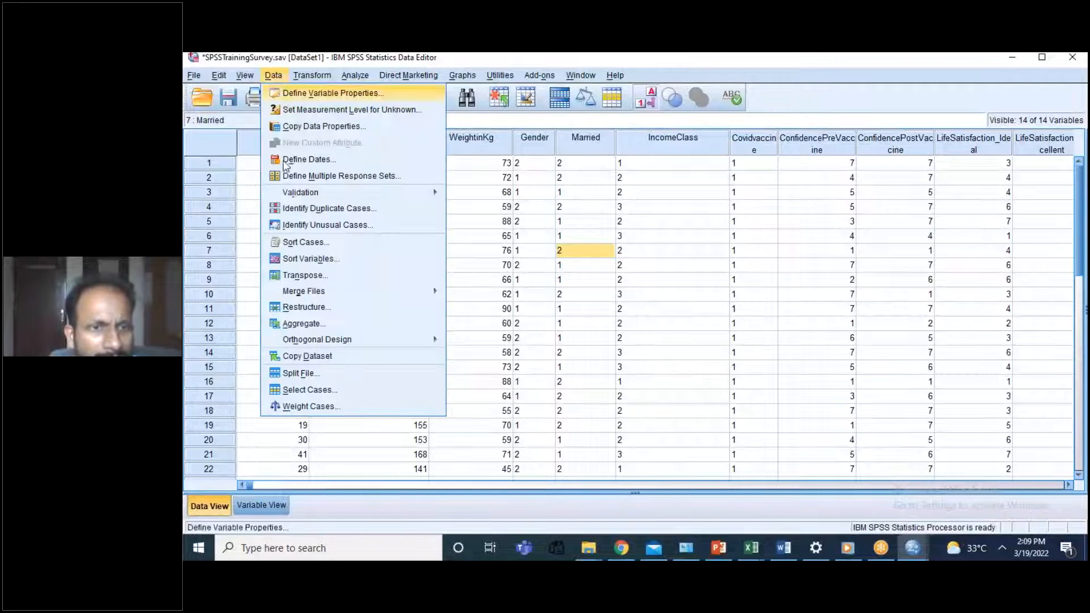
left_click(317, 391)
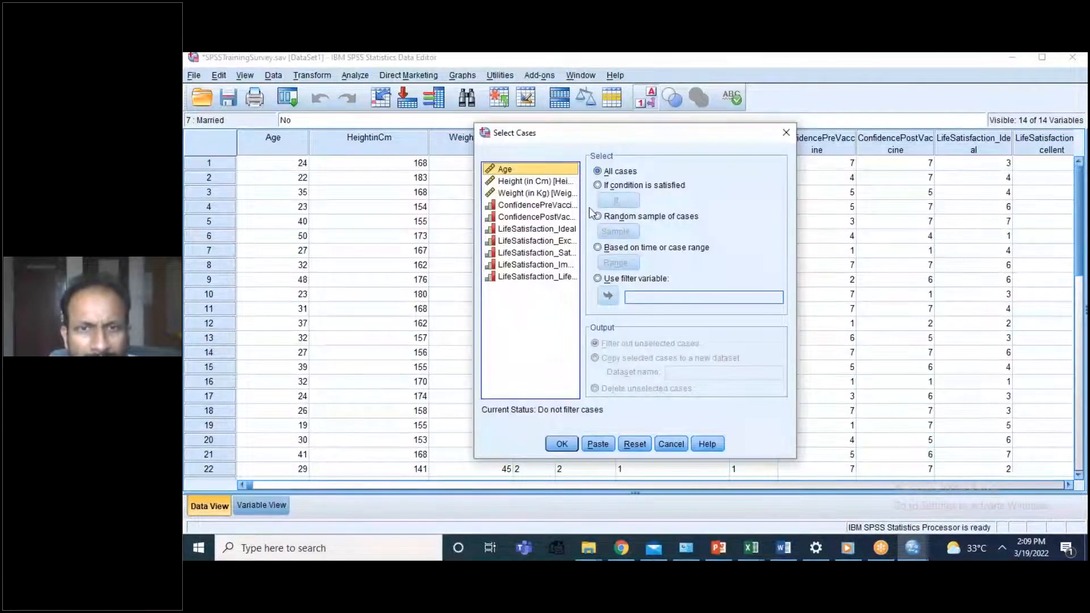
left_click(598, 186)
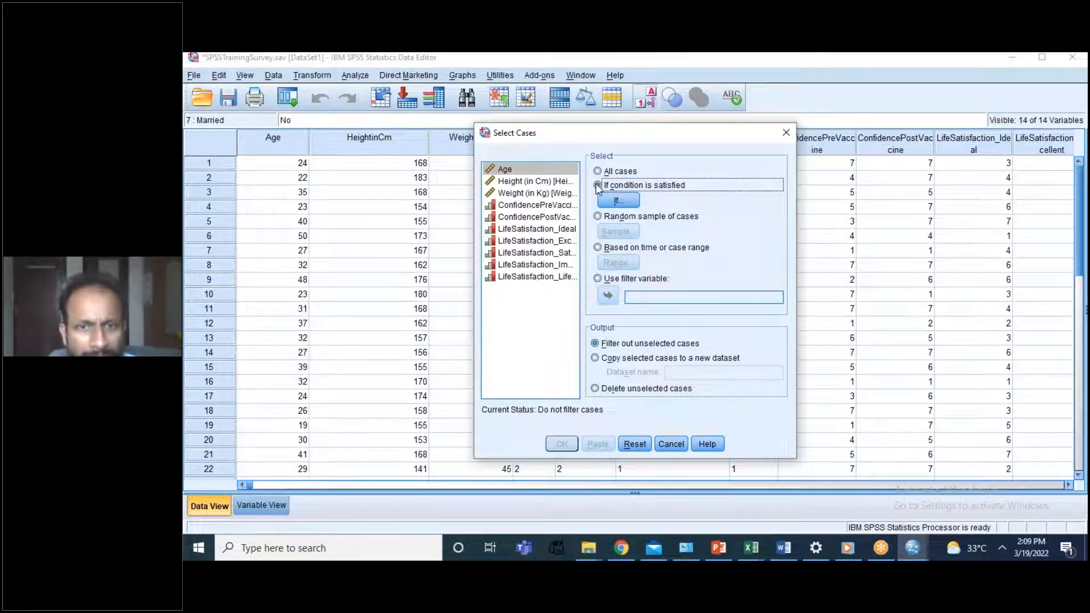
left_click(673, 446)
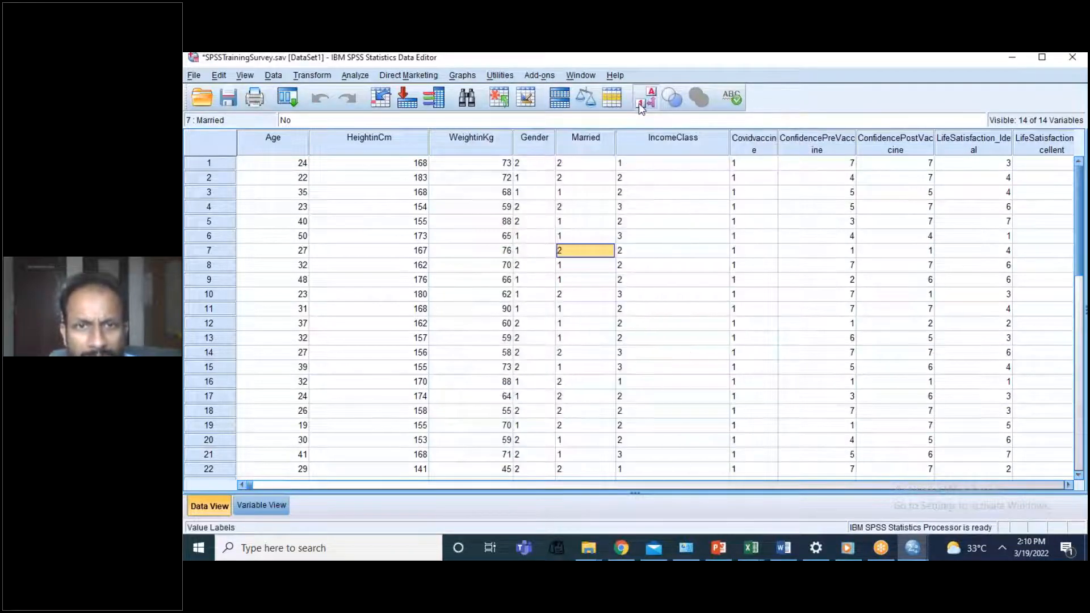
Step: Copy the whole Gender column and paste its values into a new blank Excel workbook at cell H4
left_click(534, 145)
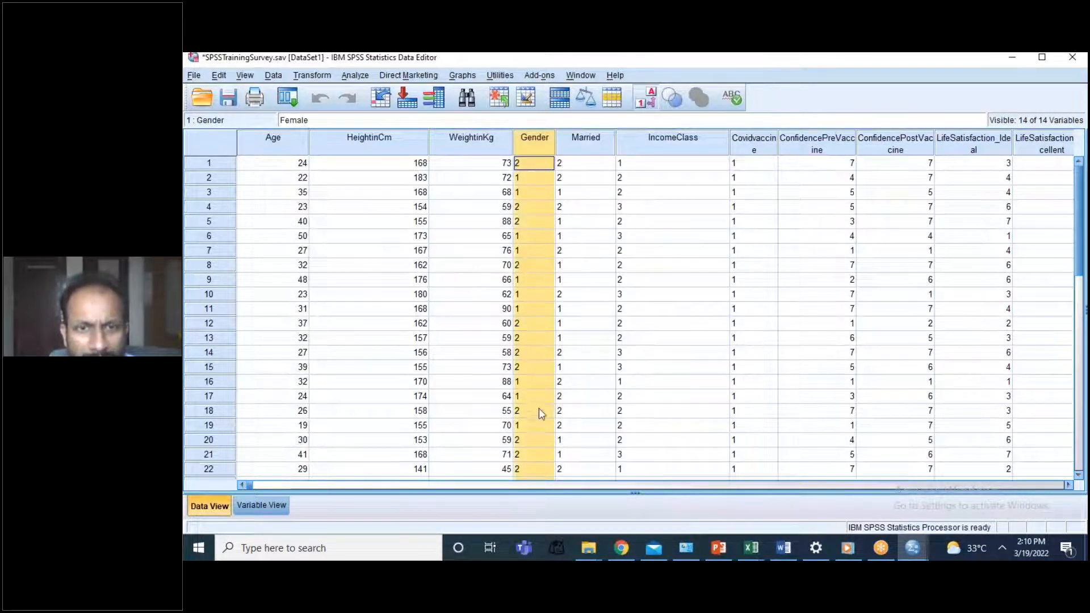
right_click(533, 298)
left_click(553, 323)
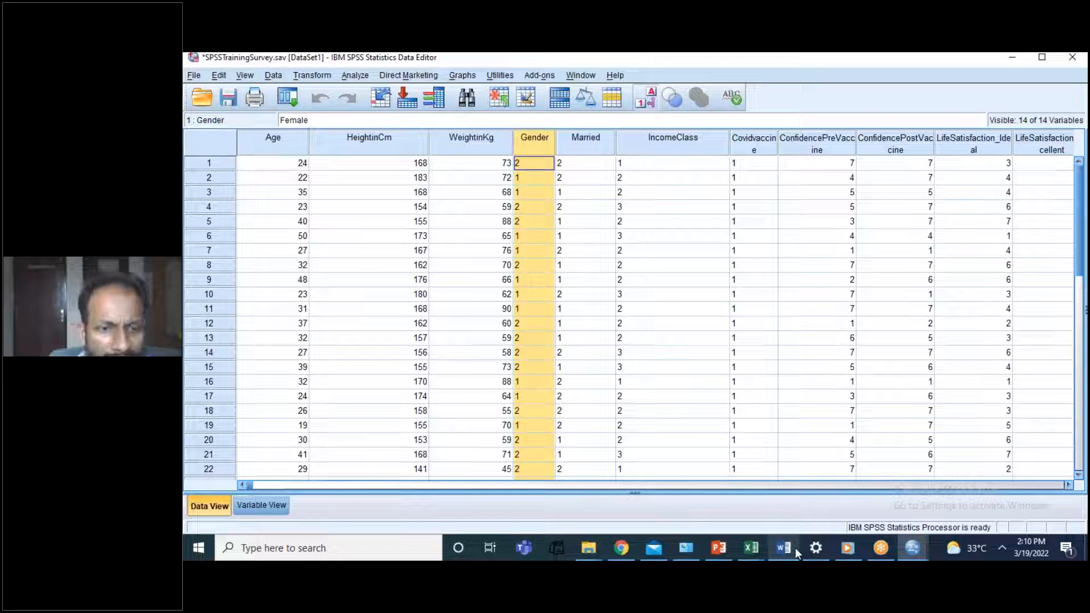
left_click(193, 547)
type("ex")
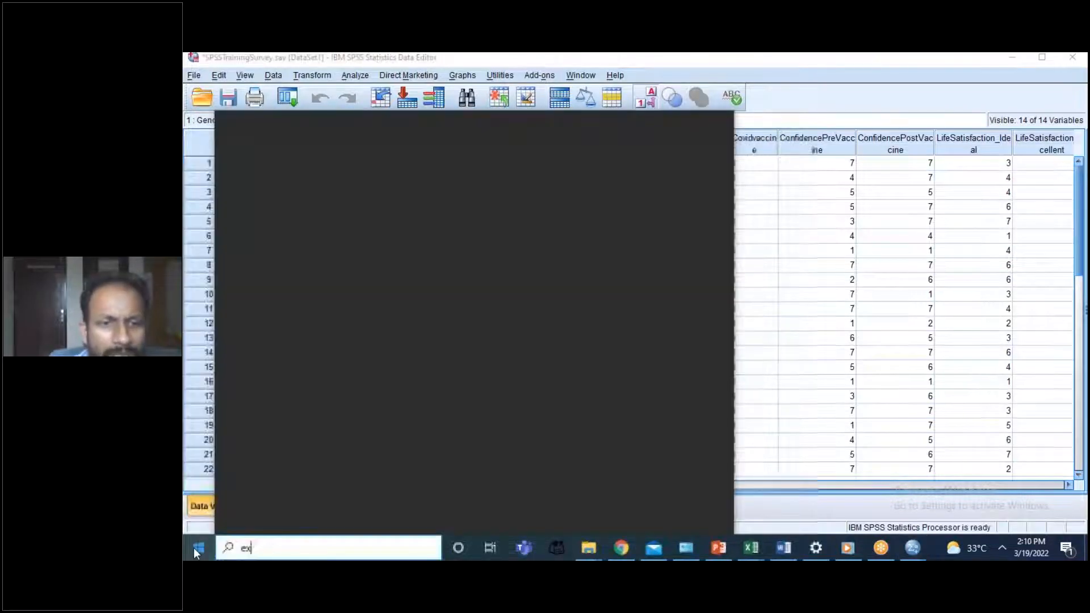
type("cel")
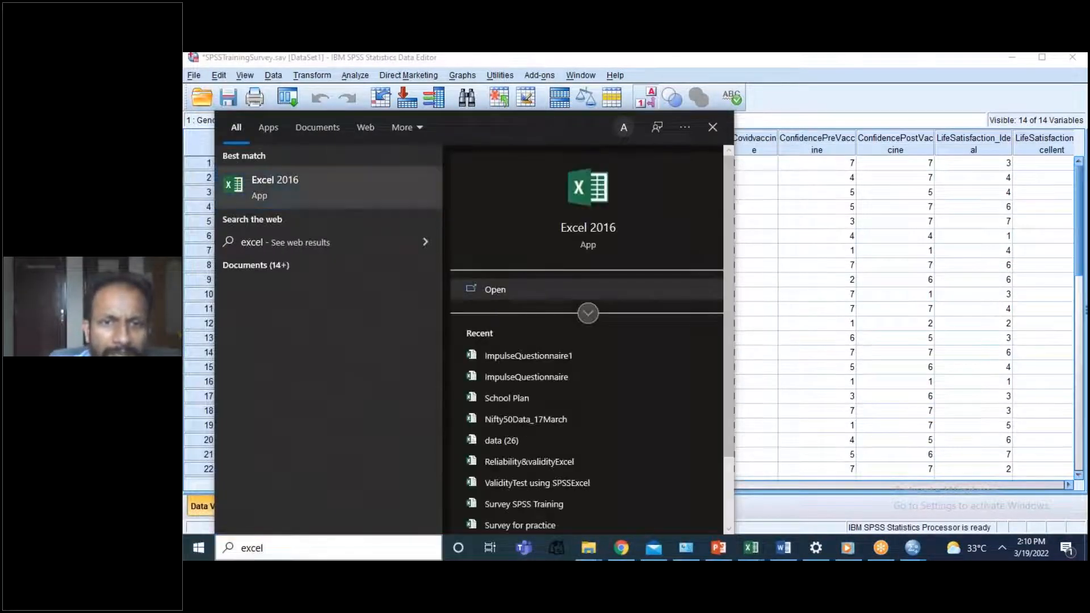
left_click(496, 291)
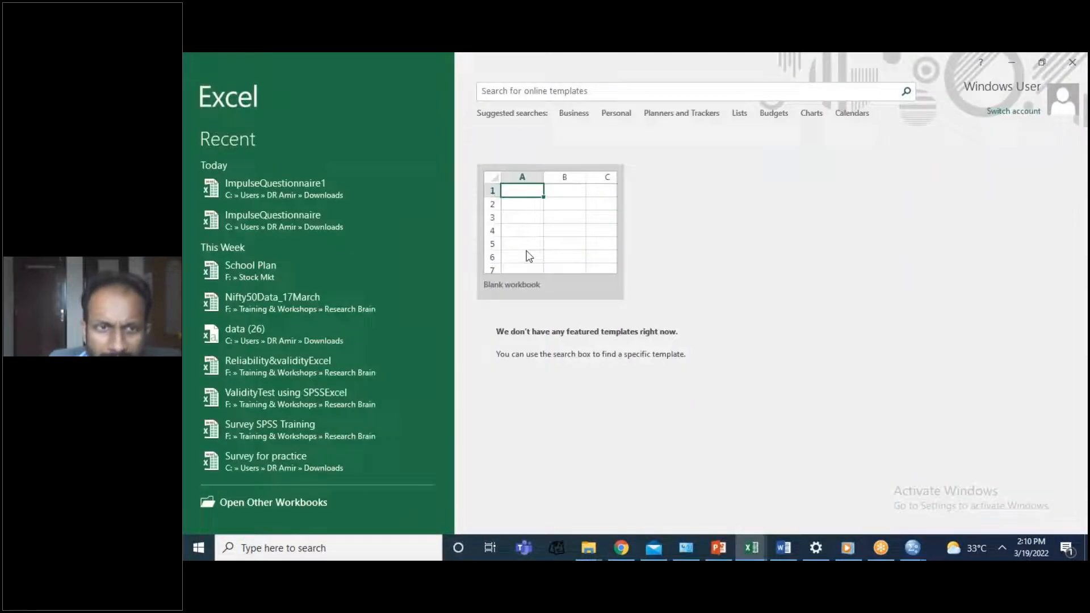
left_click(529, 256)
left_click(529, 256)
key("ctrl+v")
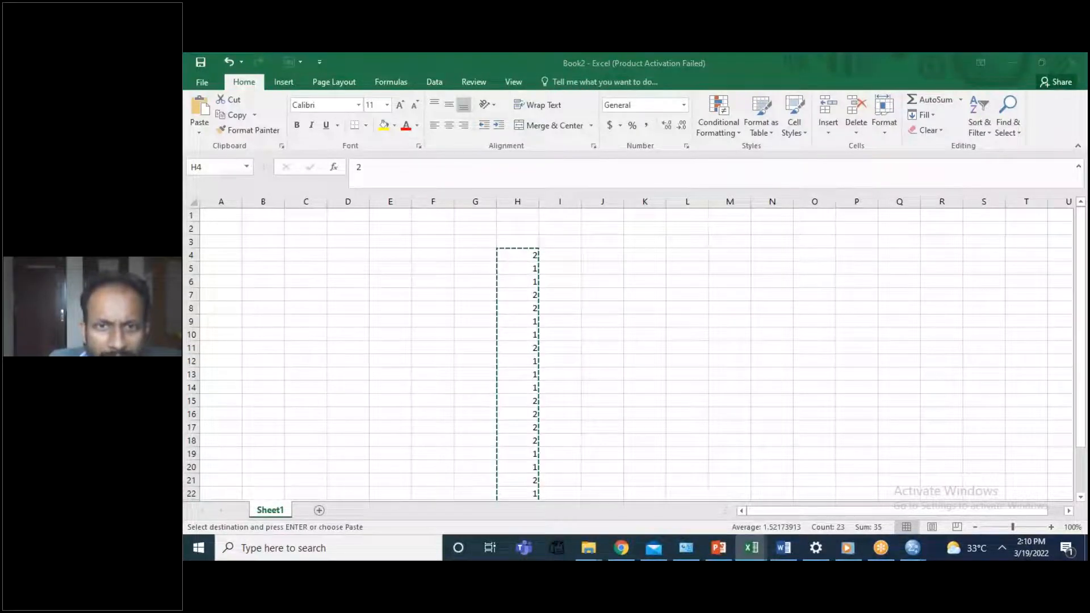
Step: Switch back to SPSS, paste the copied values over the Gender column, and save the dataset
key("alt+Tab")
right_click(537, 170)
left_click(682, 223)
left_click(535, 166)
left_click_drag(535, 166, 534, 356)
right_click(533, 193)
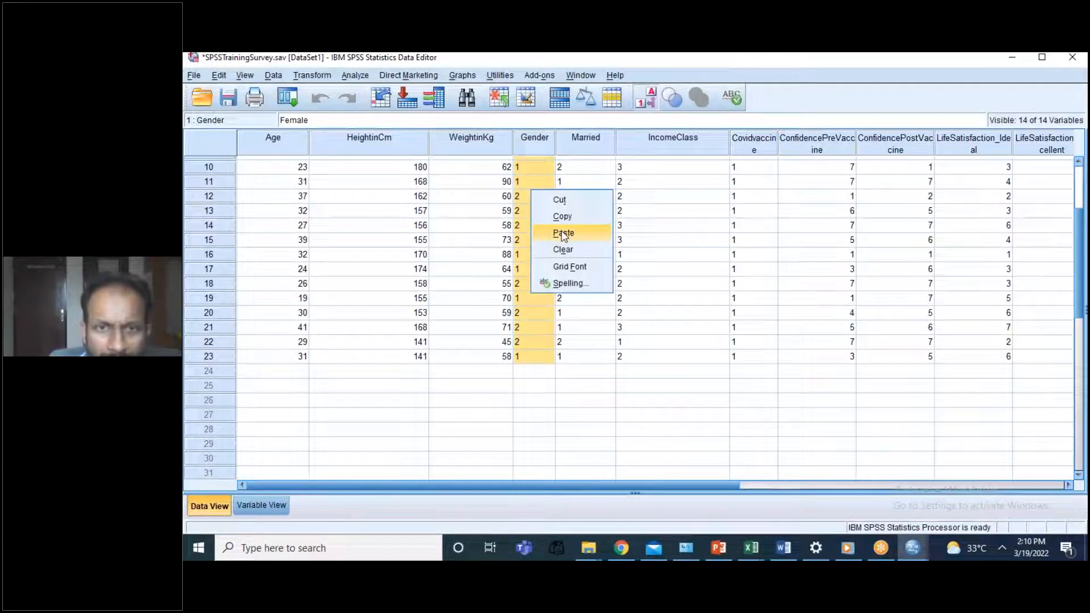
left_click(564, 234)
left_click(574, 225)
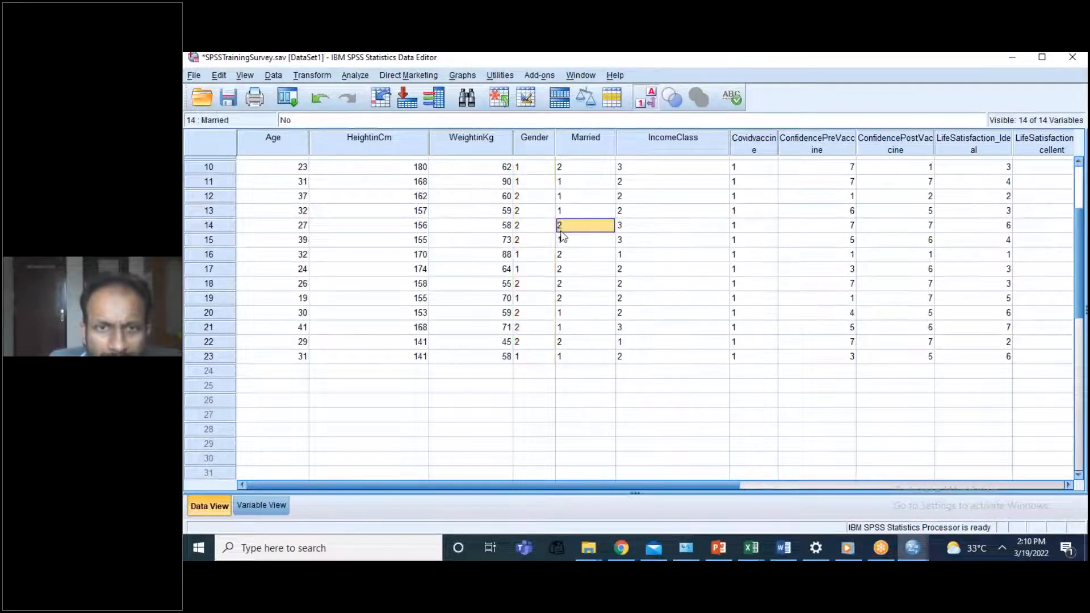
left_click(229, 101)
left_click(273, 76)
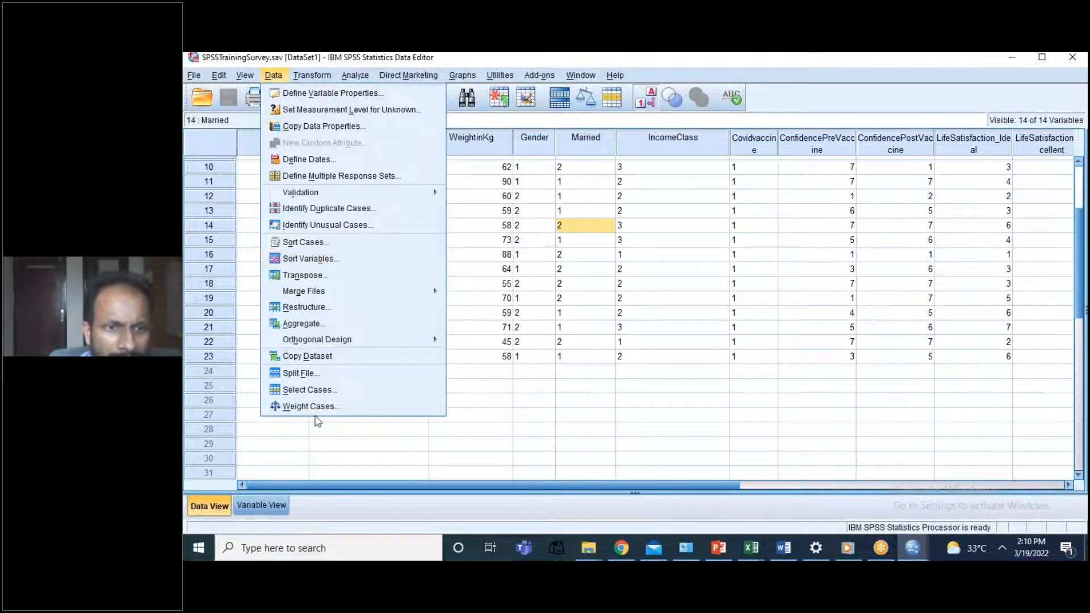
left_click(317, 391)
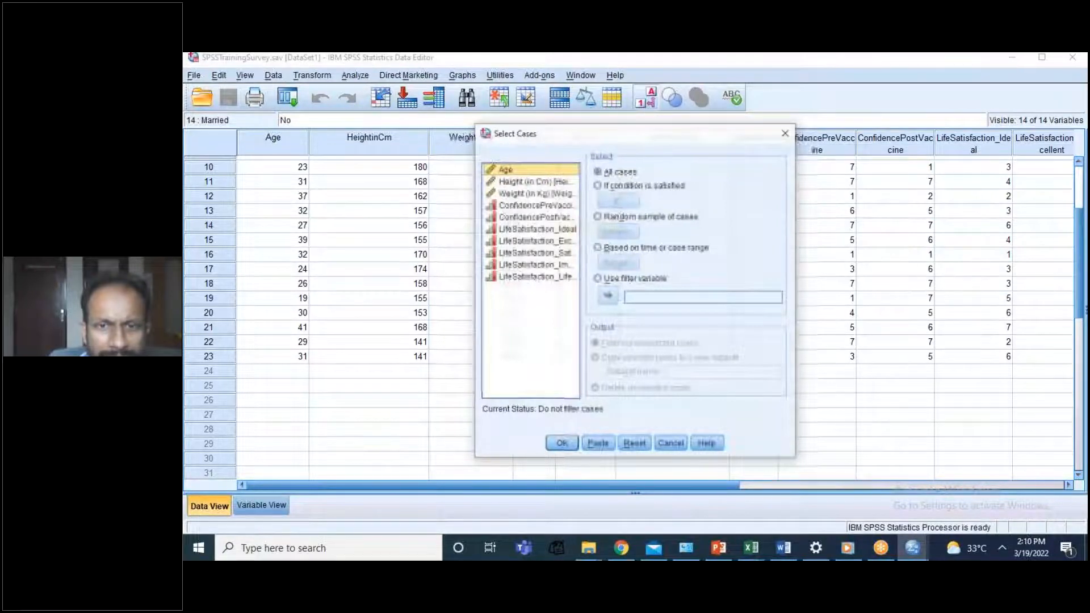
left_click(671, 443)
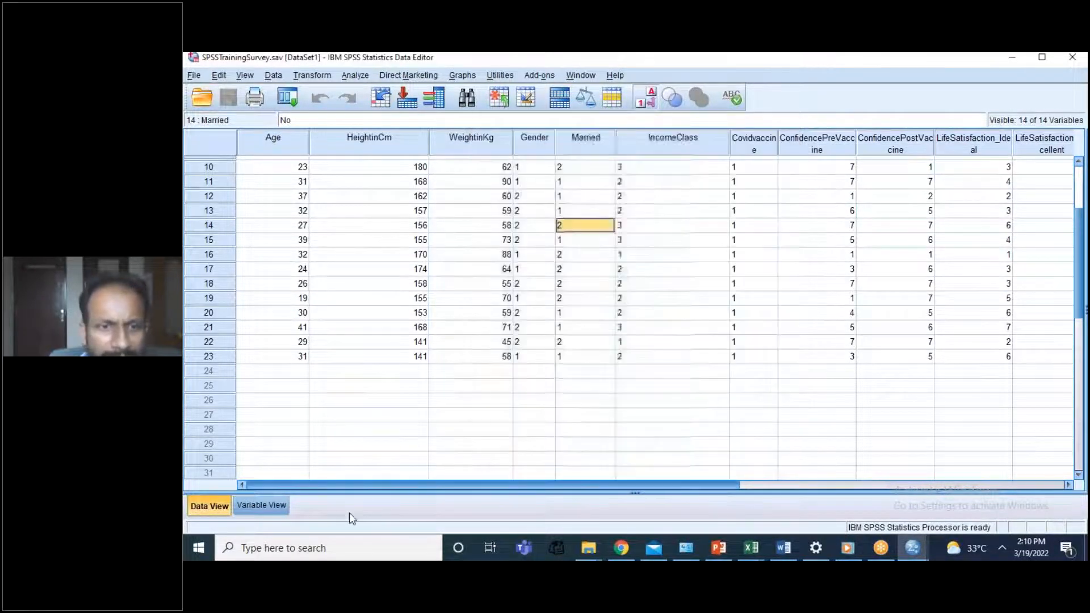
Step: Change the Gender variable's type from String to Numeric and return to the data values
left_click(264, 506)
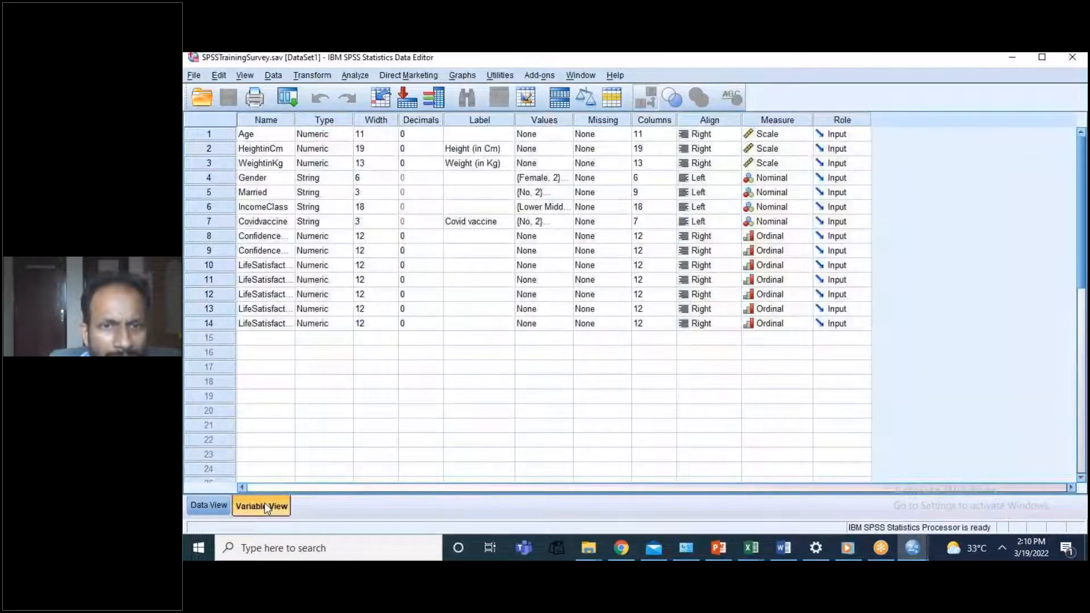
left_click(349, 179)
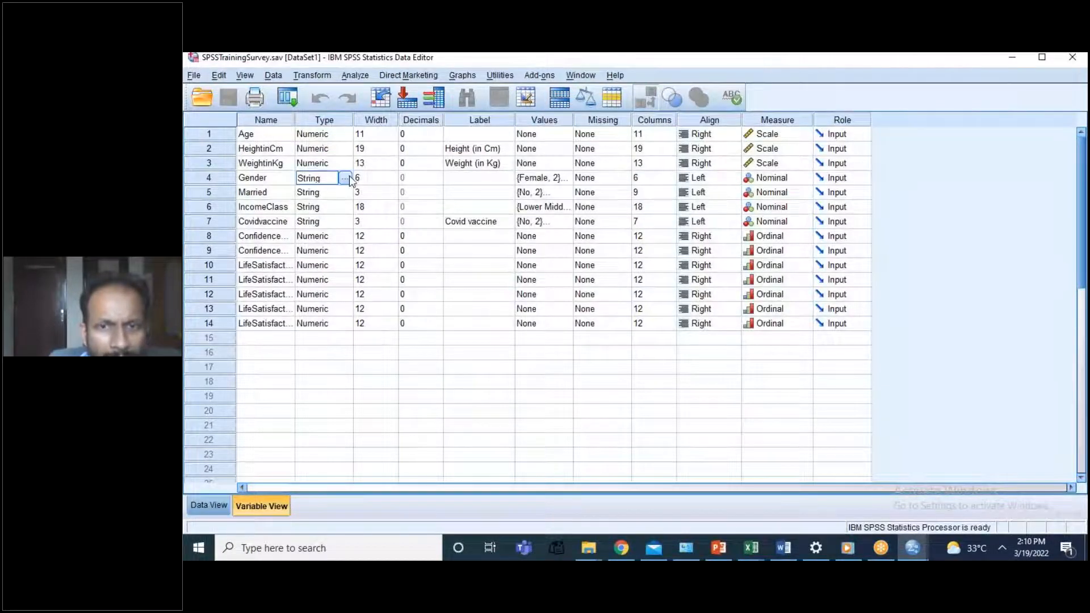
left_click(346, 179)
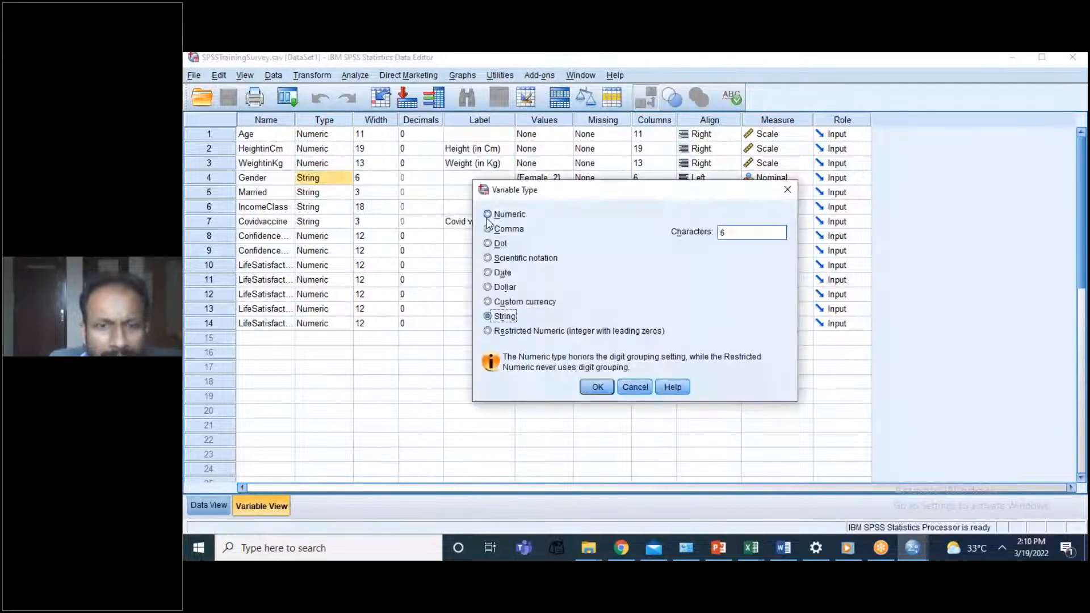
left_click(487, 214)
left_click(611, 319)
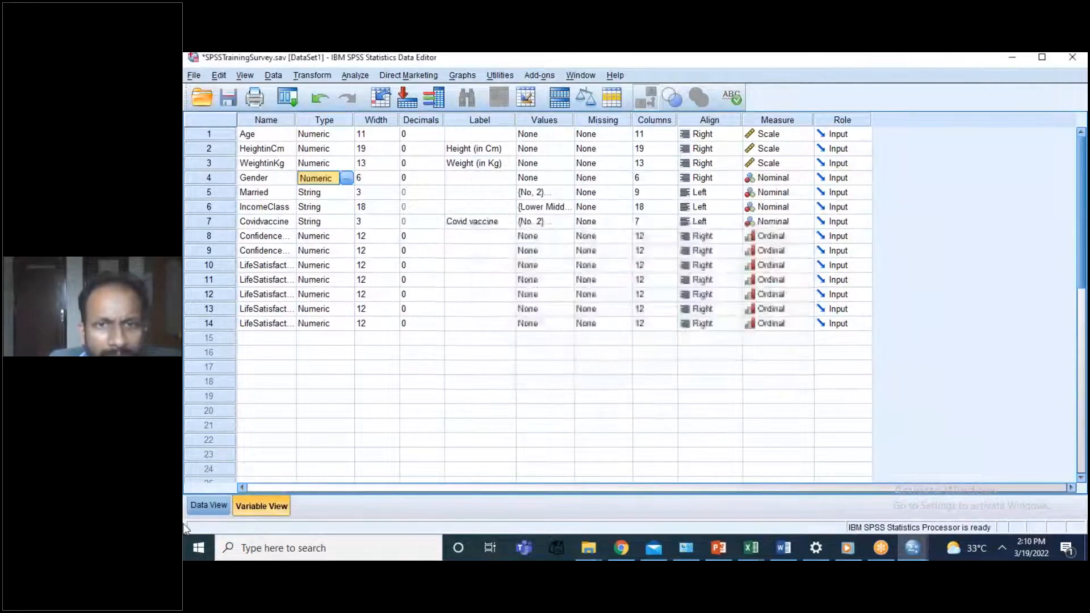
left_click(211, 506)
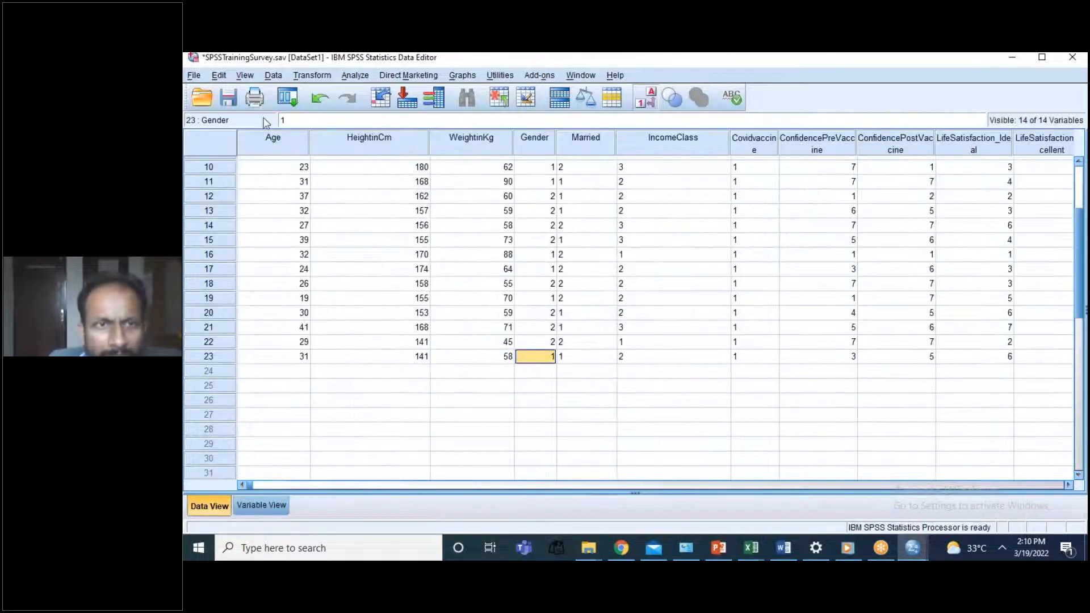
Step: Filter the dataset to the cases that satisfy the condition Gender=1 and return to the data editor
left_click(273, 75)
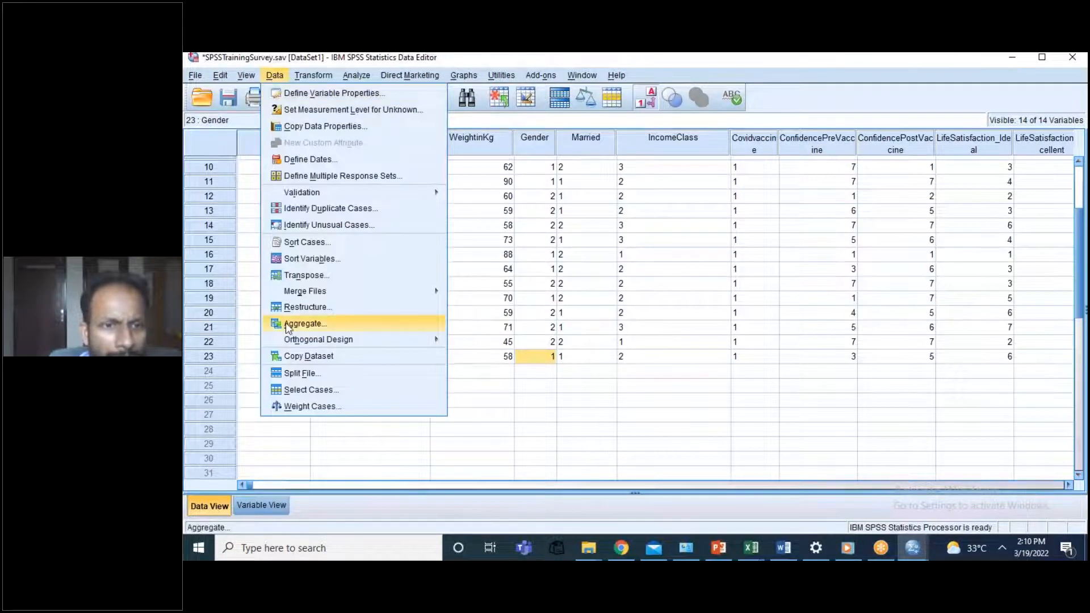
left_click(313, 394)
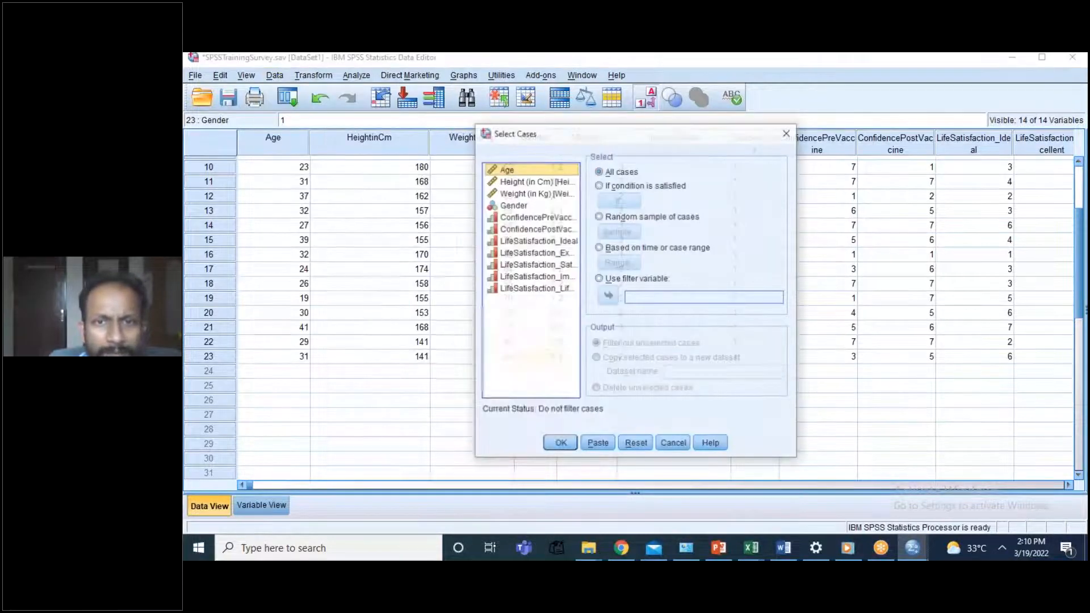
left_click(513, 205)
left_click(599, 185)
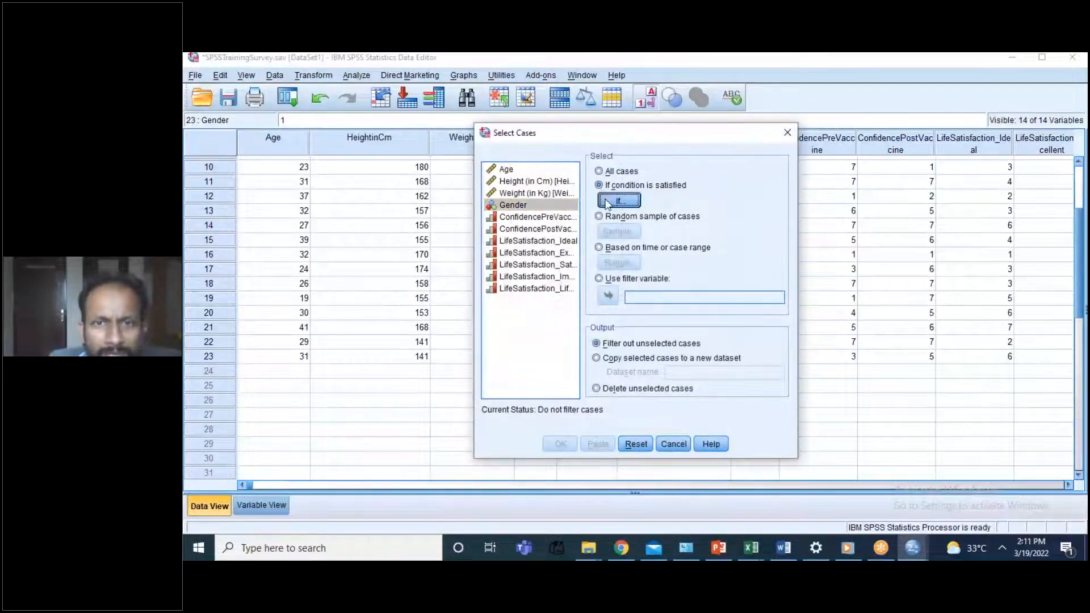
left_click(618, 201)
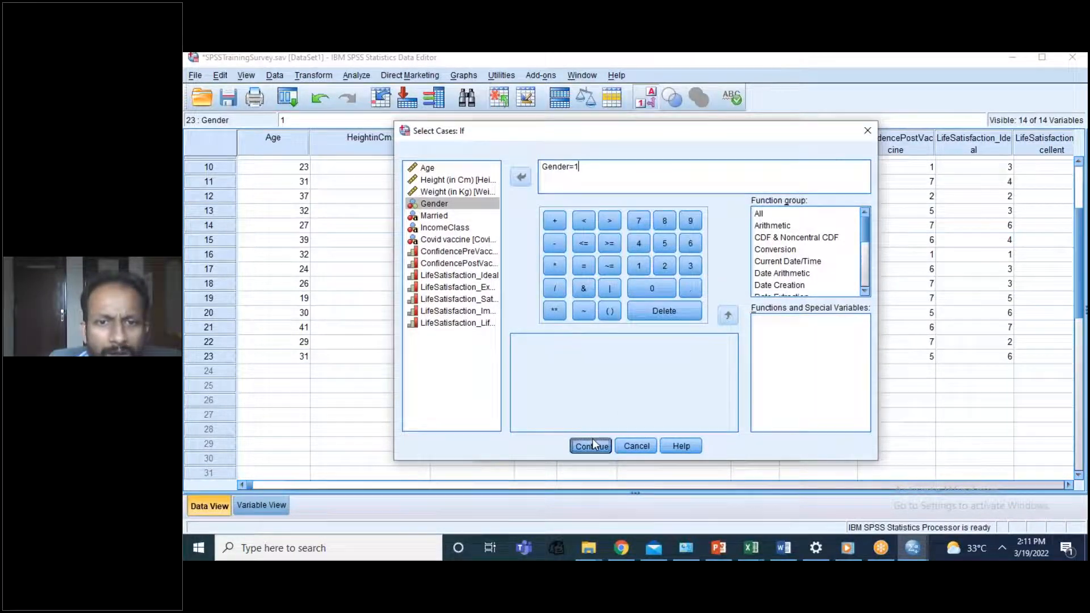
left_click(592, 442)
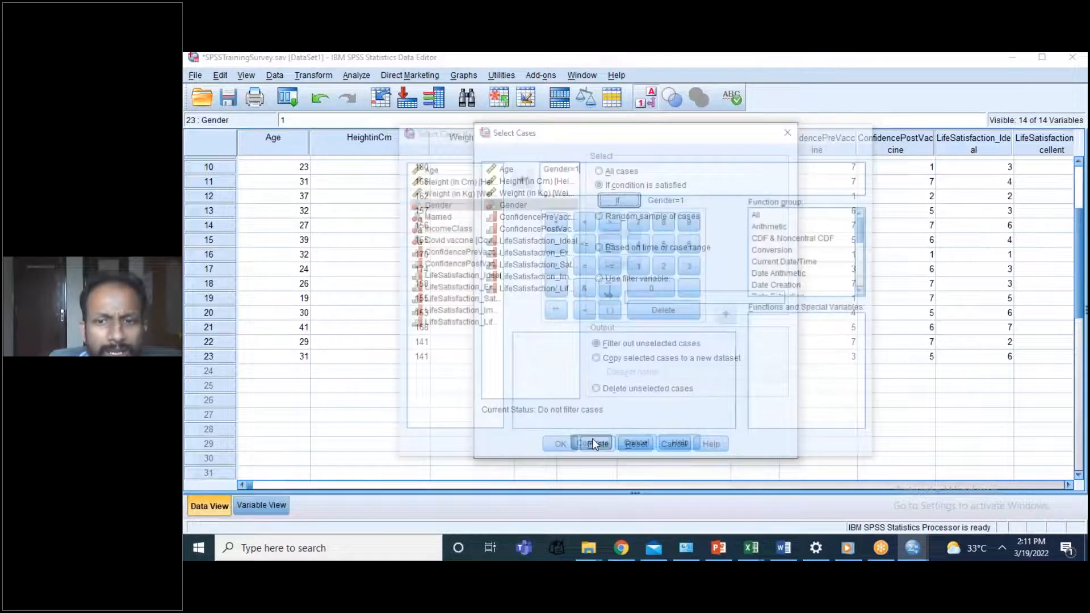
left_click(561, 443)
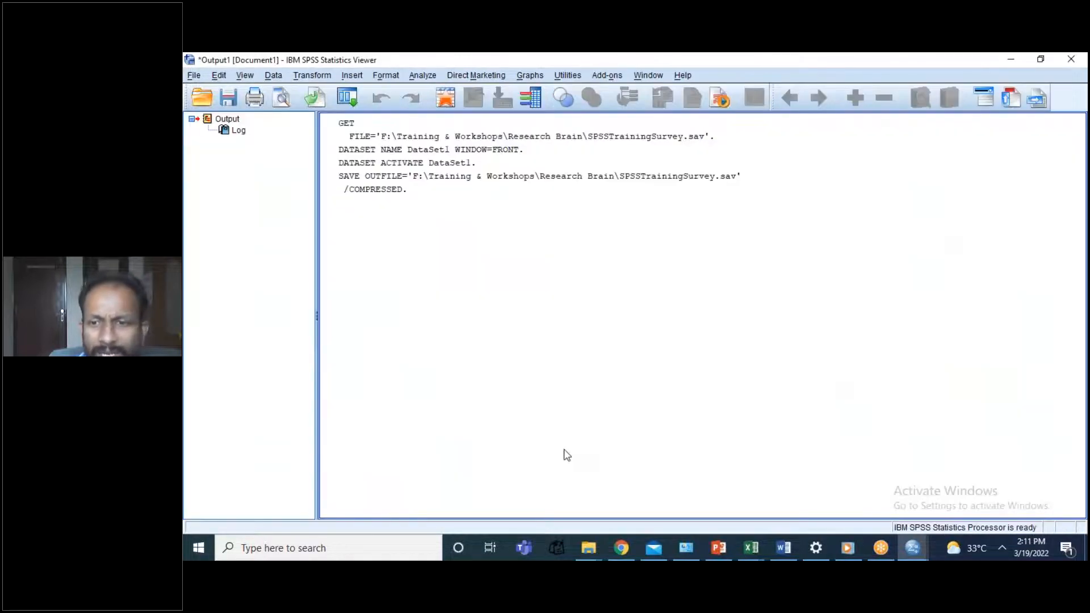
left_click(920, 543)
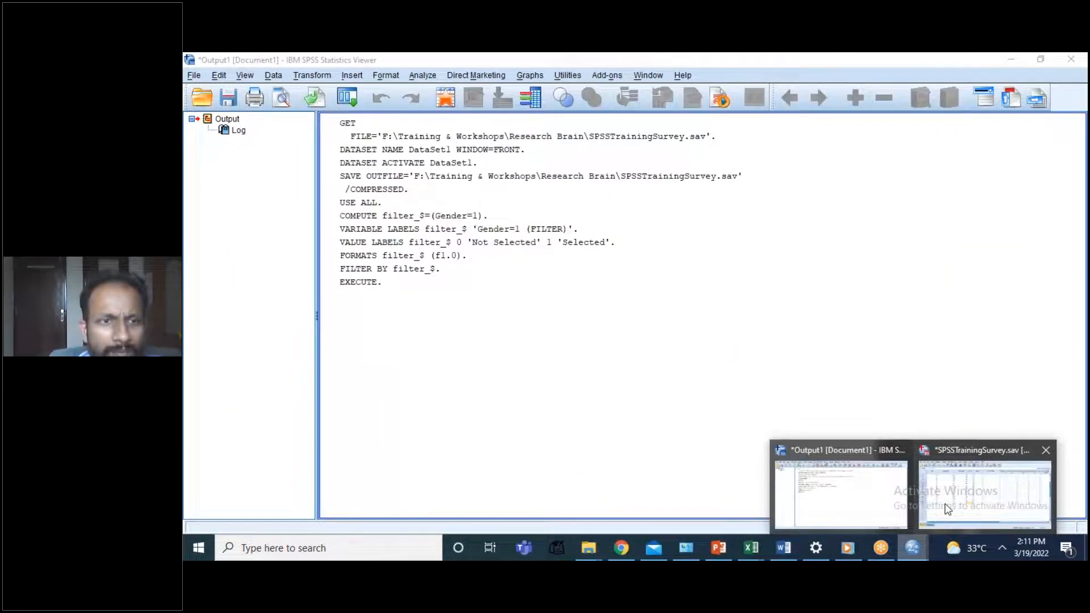
left_click(947, 510)
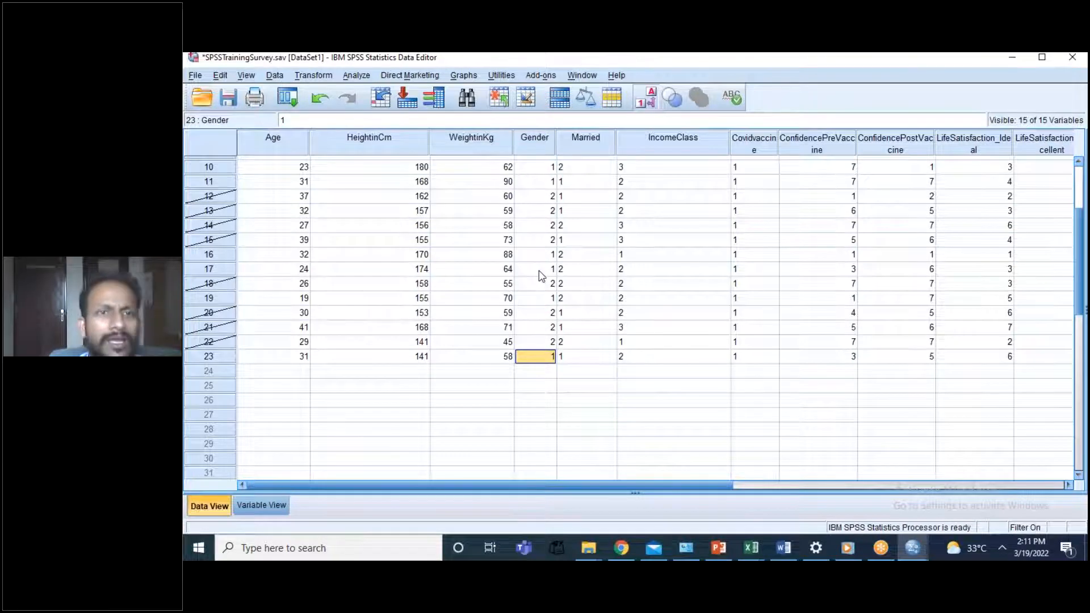
Step: Start a One-Sample Nonparametric Test and move Height (in Cm) out of the test fields
left_click(357, 75)
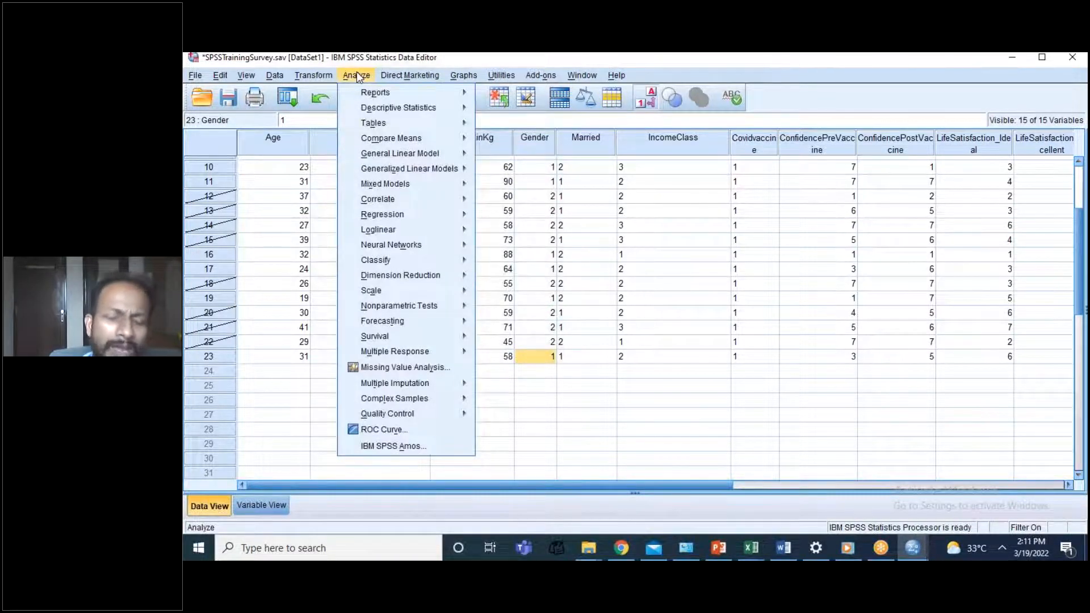
left_click(356, 72)
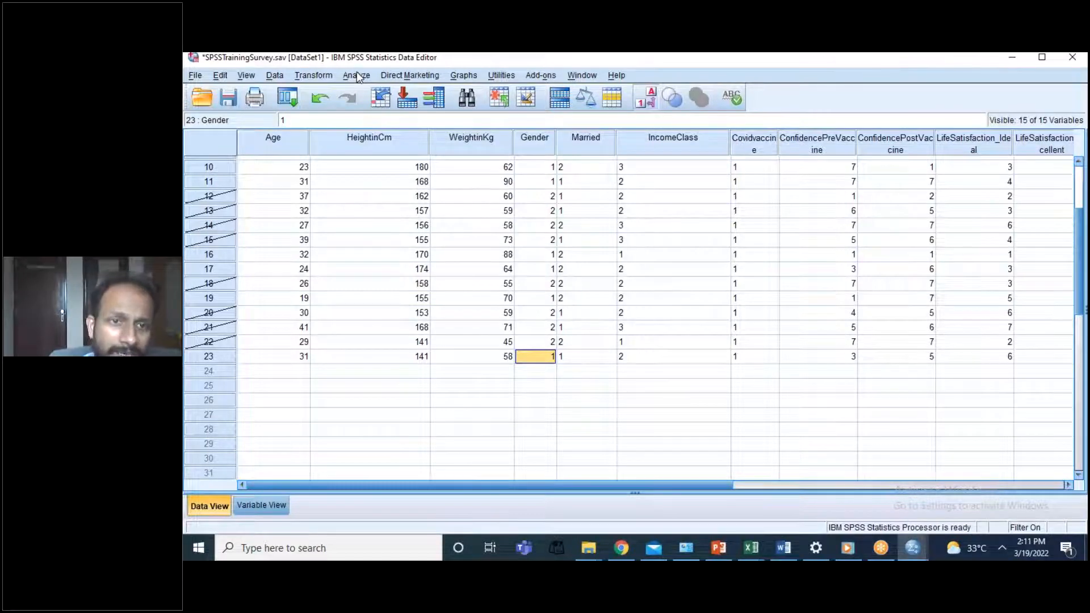
left_click(357, 75)
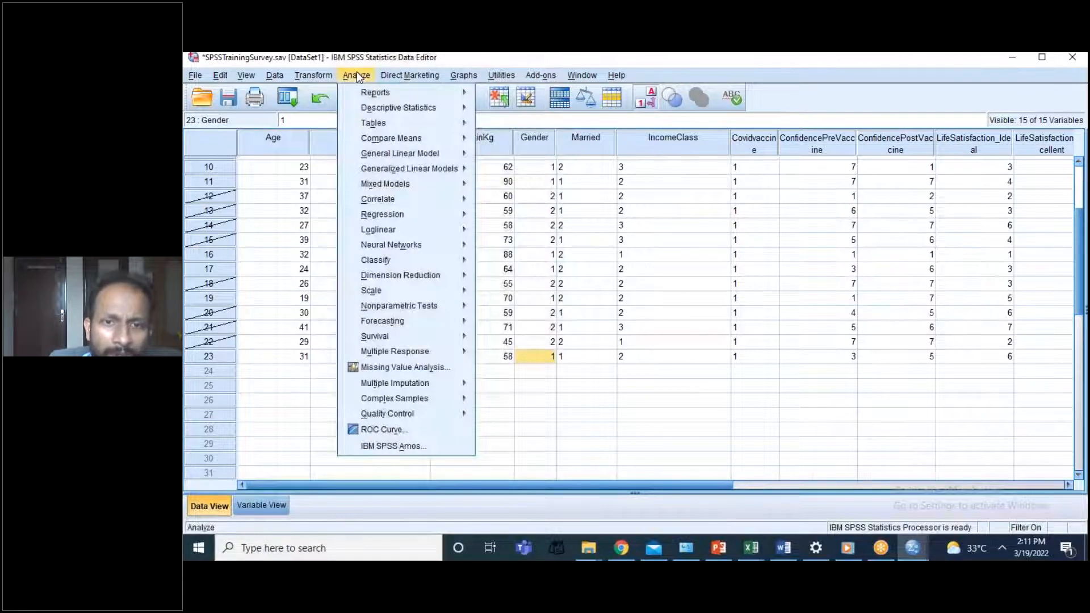
mouse_move(420, 305)
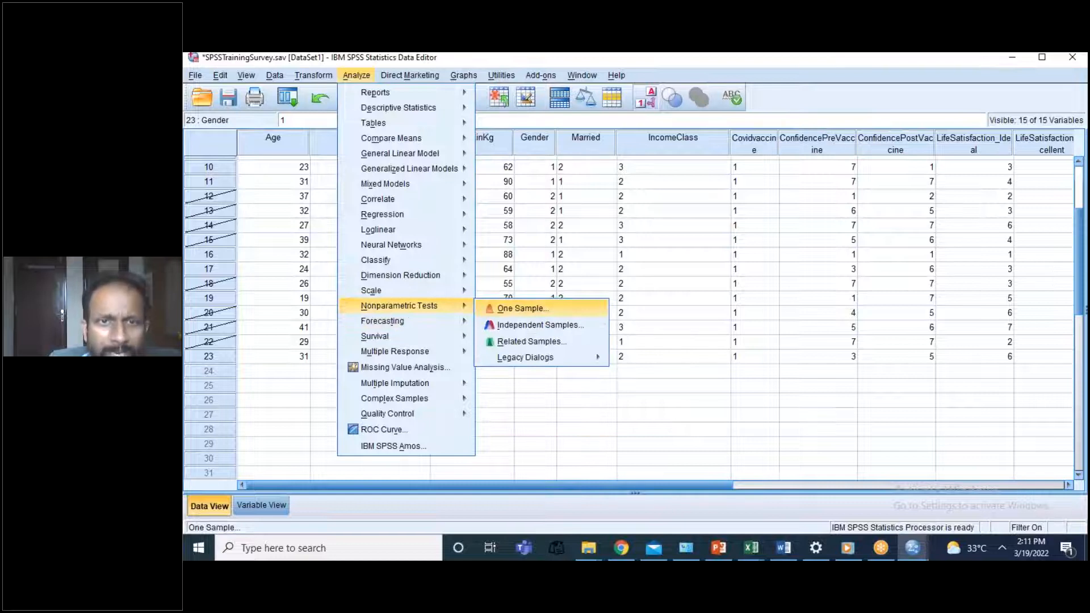
left_click(520, 308)
left_click(438, 165)
left_click(648, 243)
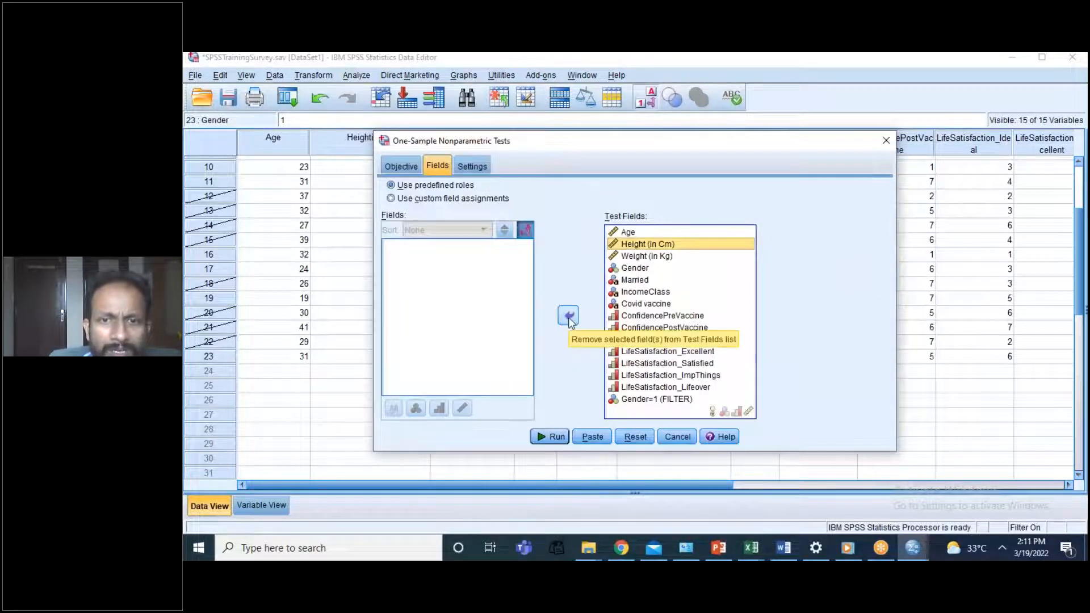
left_click(568, 317)
left_click(644, 329)
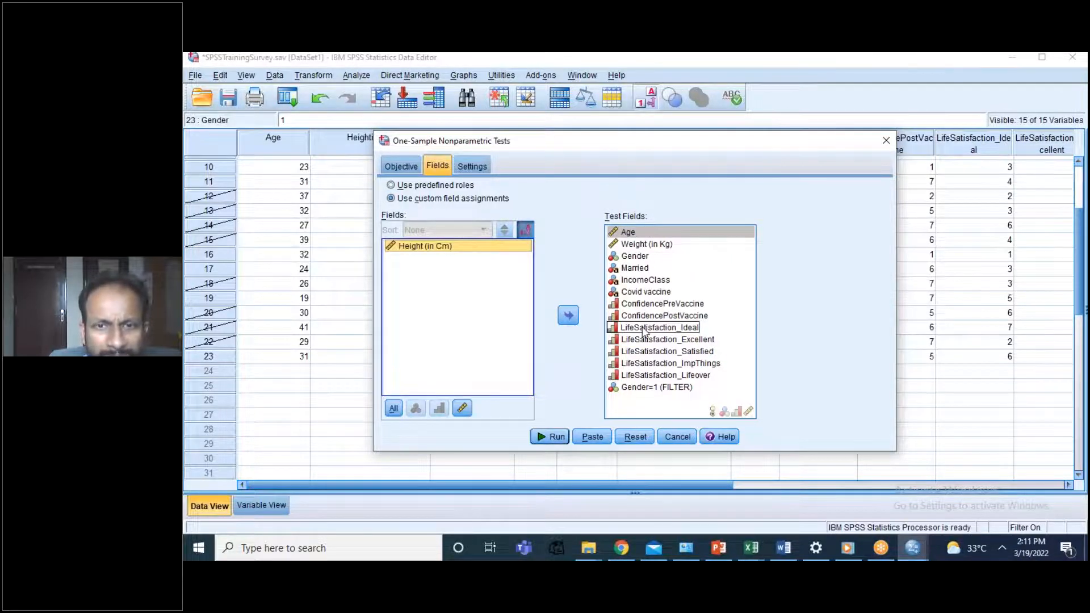
Step: Customize the tests to compare the median to a hypothesized value with the Wilcoxon signed-rank test
left_click(475, 166)
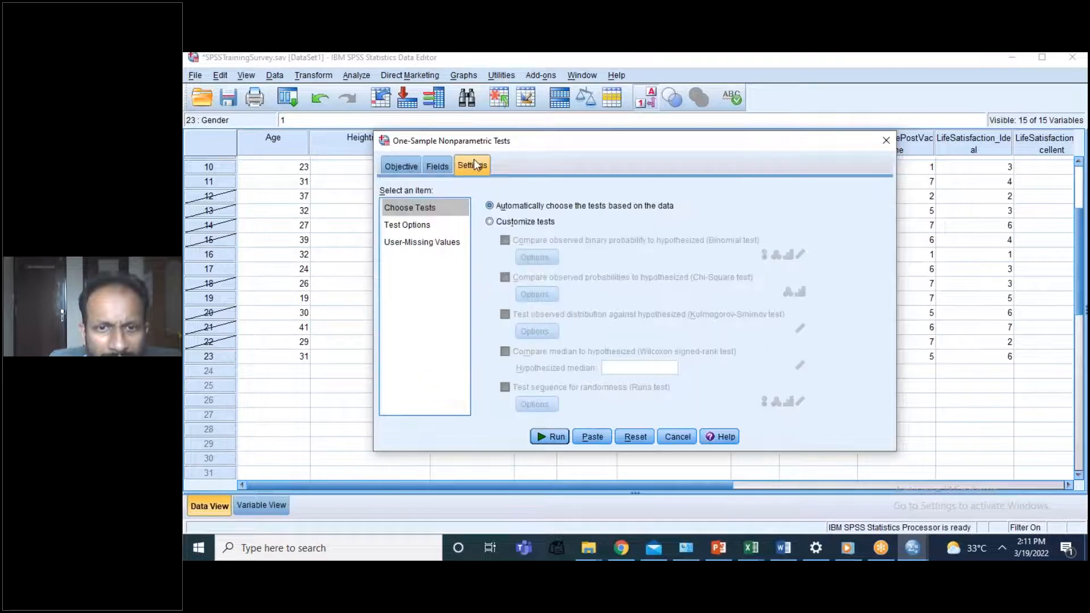
left_click(412, 226)
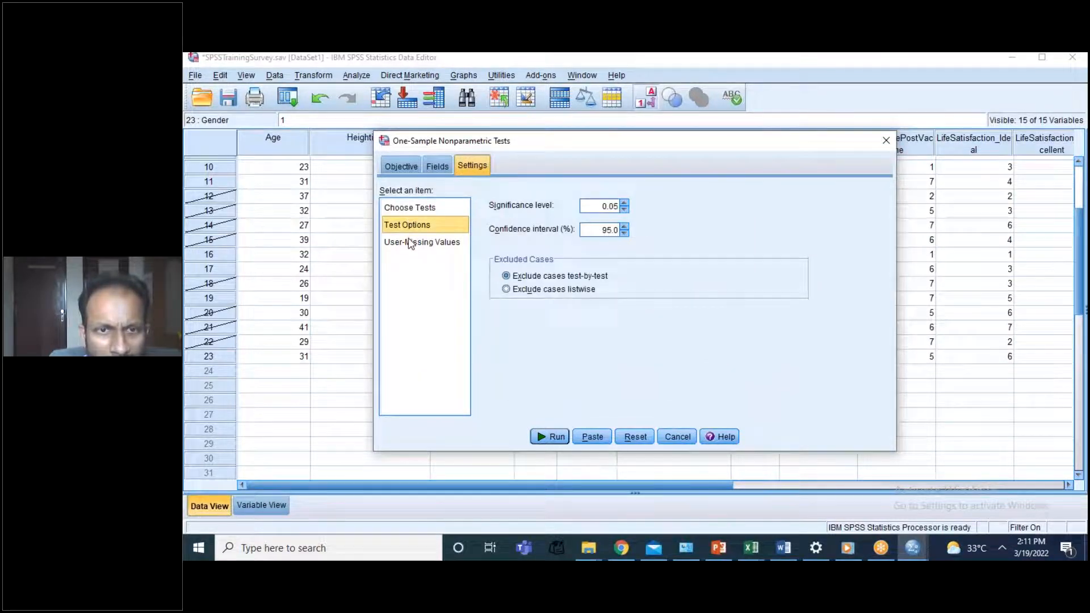
left_click(411, 243)
left_click(410, 207)
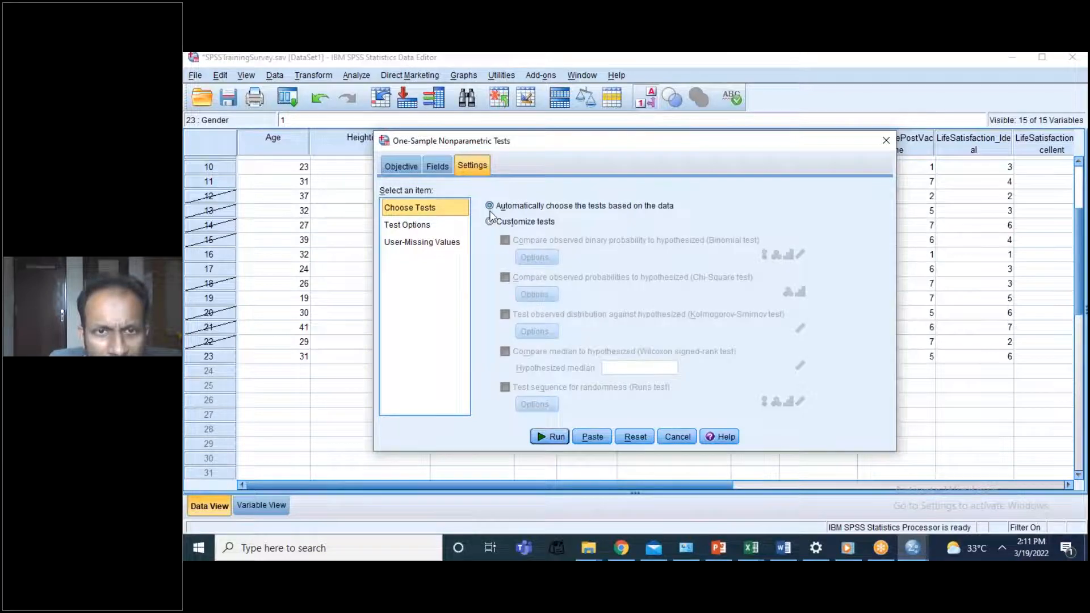
left_click(490, 222)
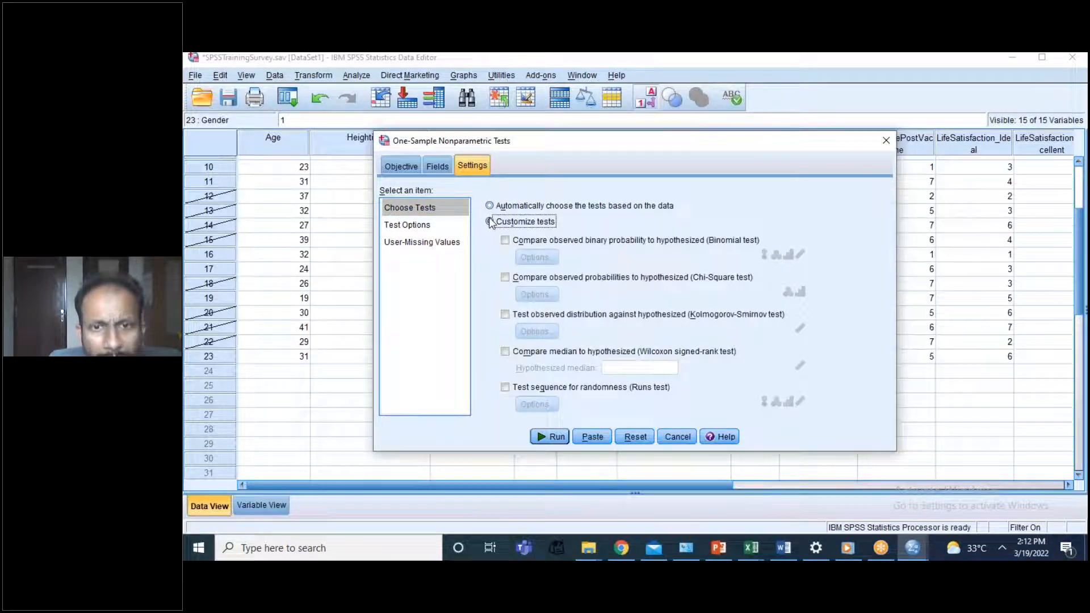
left_click(523, 354)
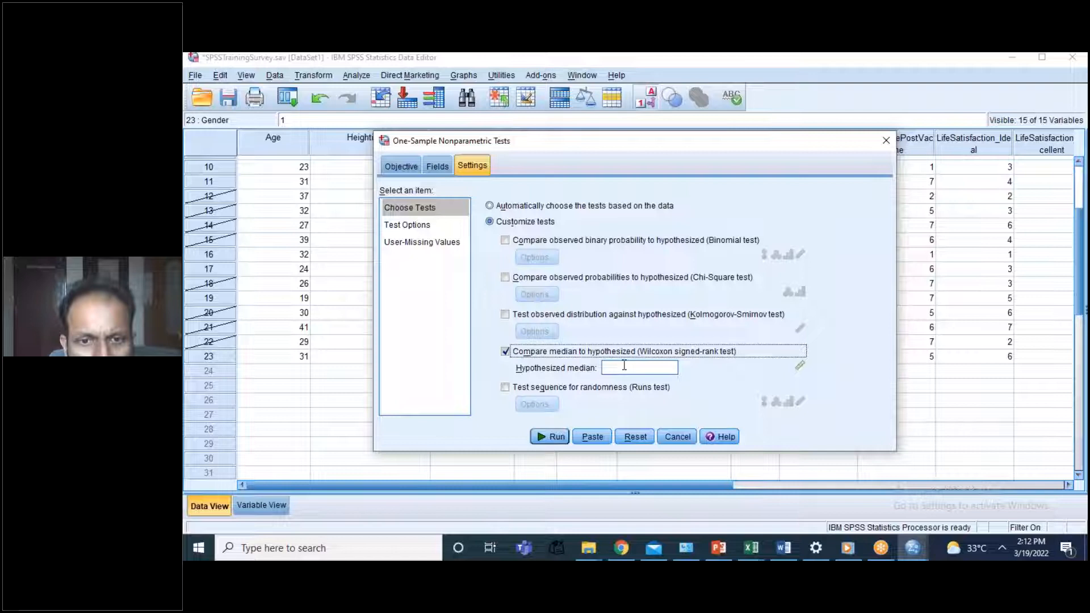
Step: Try the objective that automatically compares observed data to hypothesized, and review the test fields and test options
left_click(407, 165)
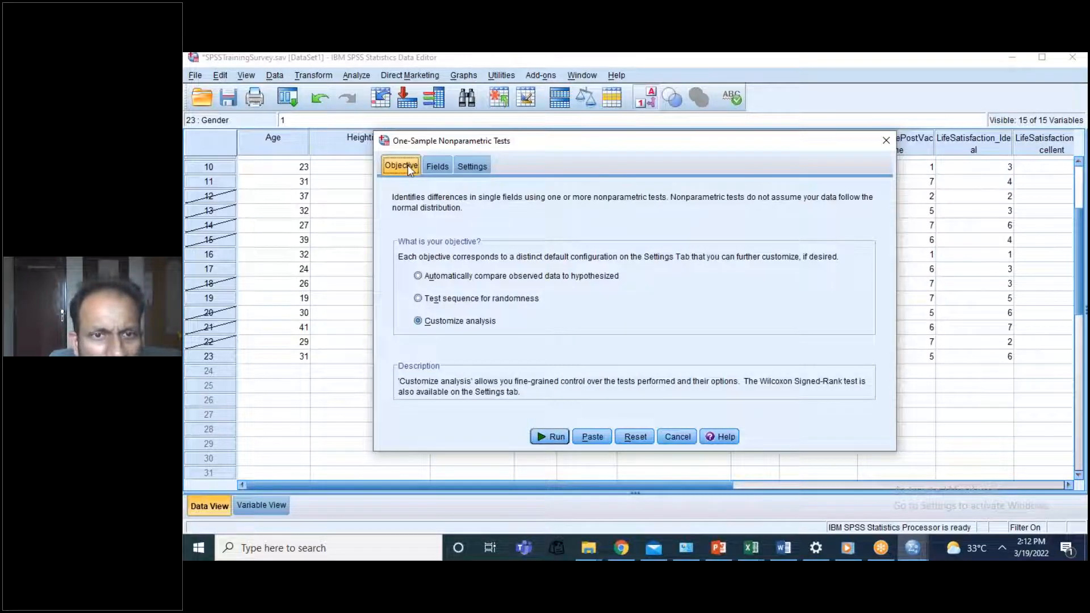
left_click(418, 276)
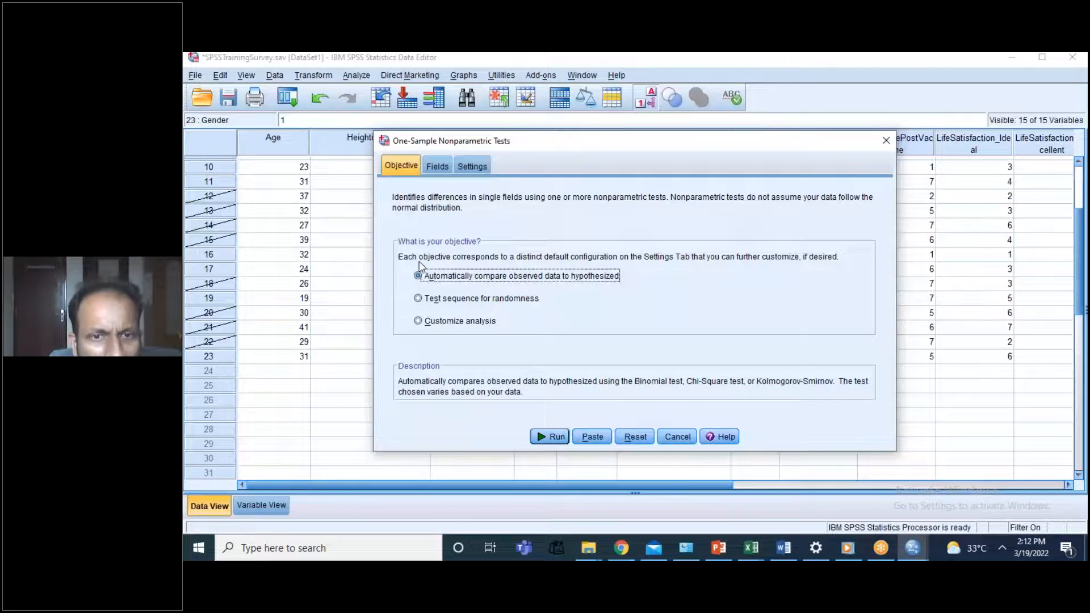
left_click(437, 166)
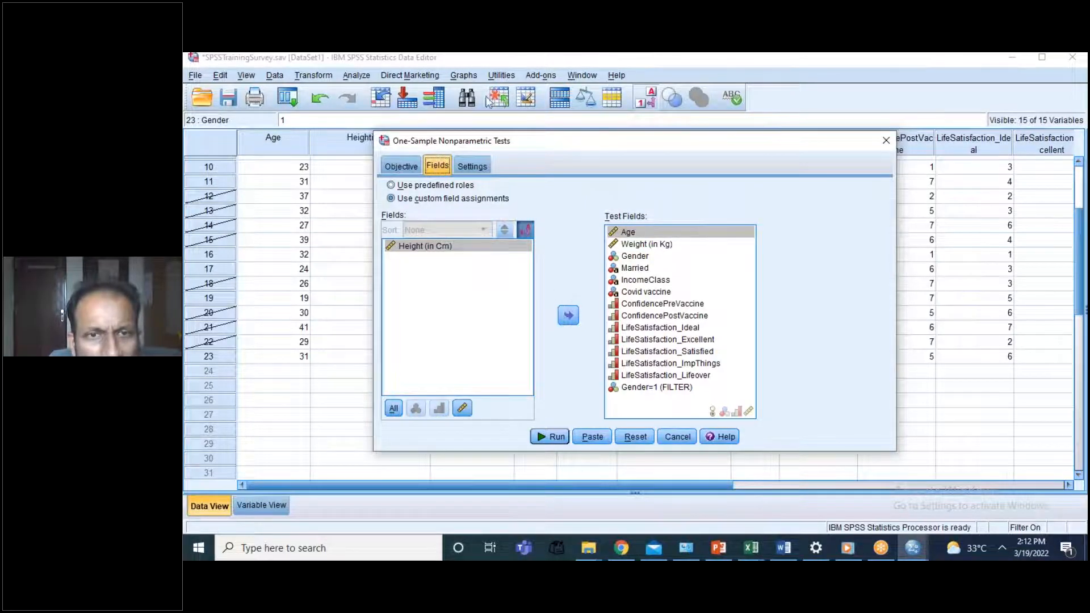
left_click(468, 165)
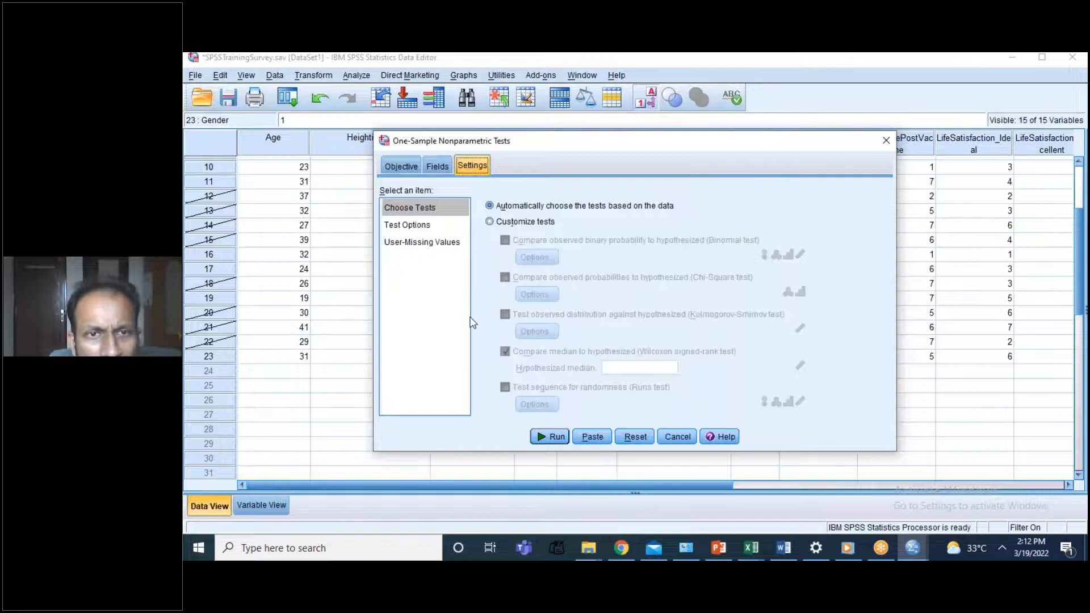
left_click(418, 226)
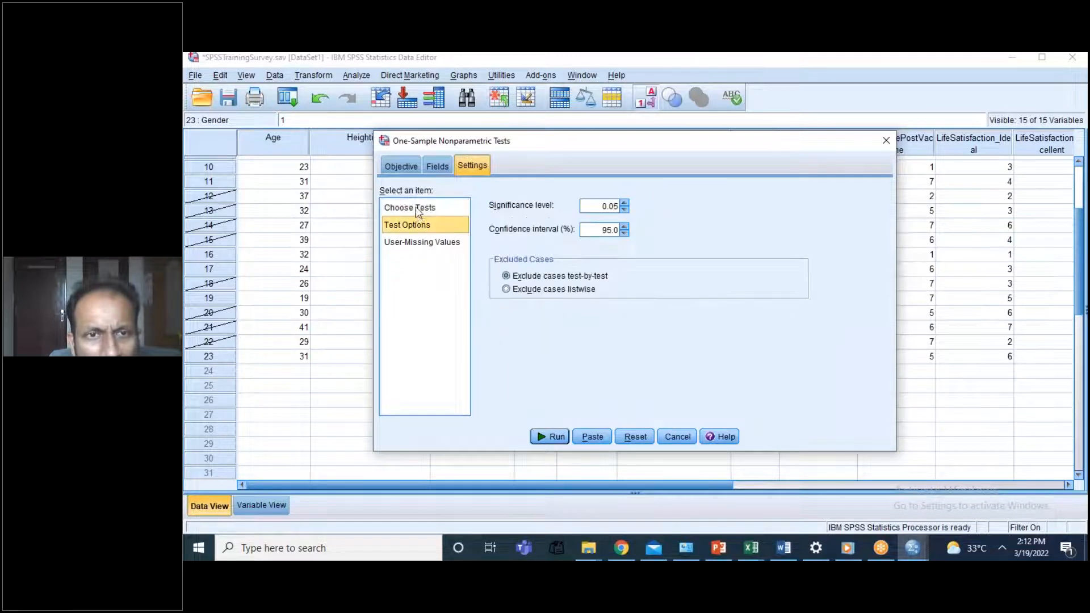
left_click(418, 209)
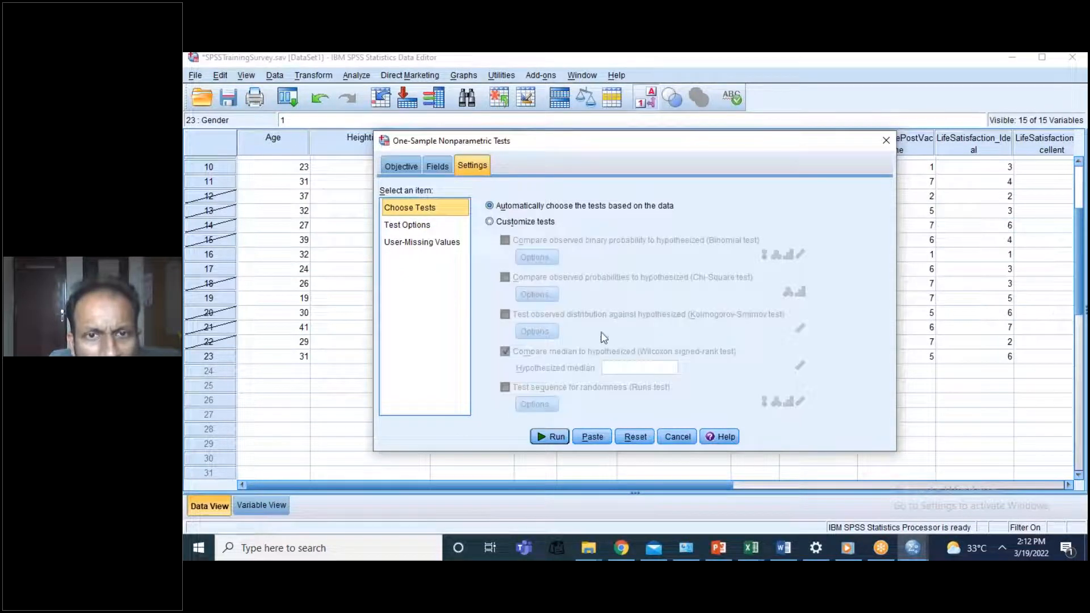
Step: Use customized tests with a hypothesized median of 177 for the Wilcoxon signed-rank test and run the analysis
left_click(490, 222)
left_click(607, 368)
type("177")
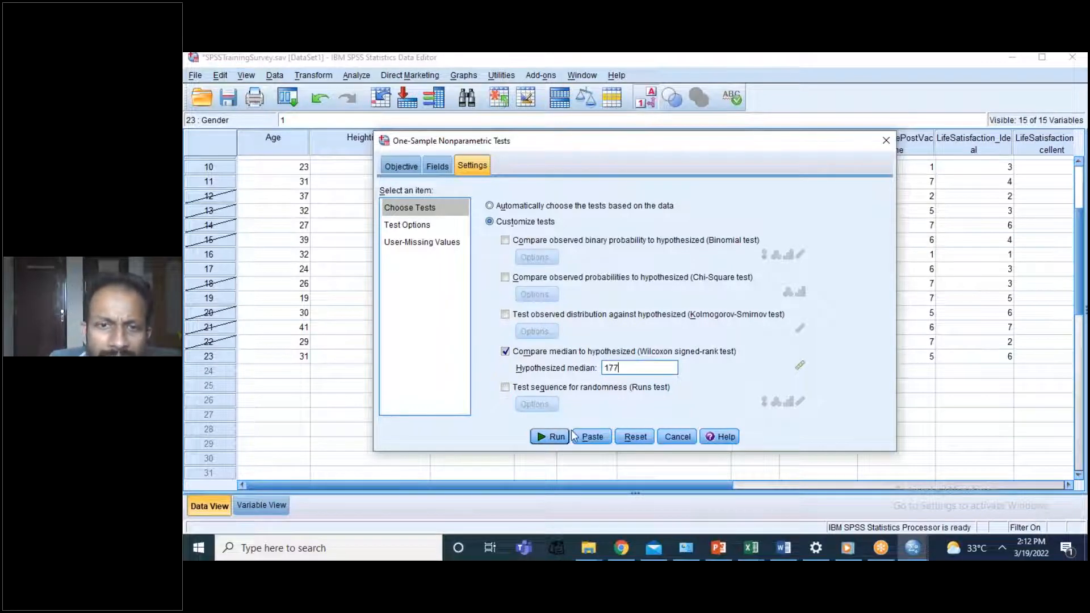
left_click(540, 437)
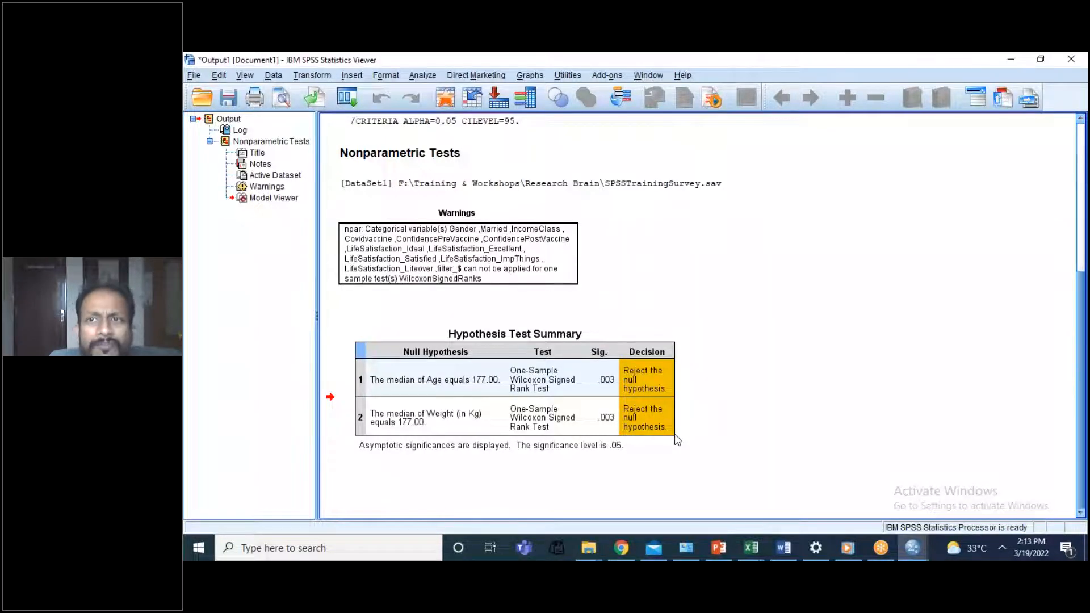
Step: Return to the dataset and remove the Gender=1 filter by selecting all cases
left_click(908, 548)
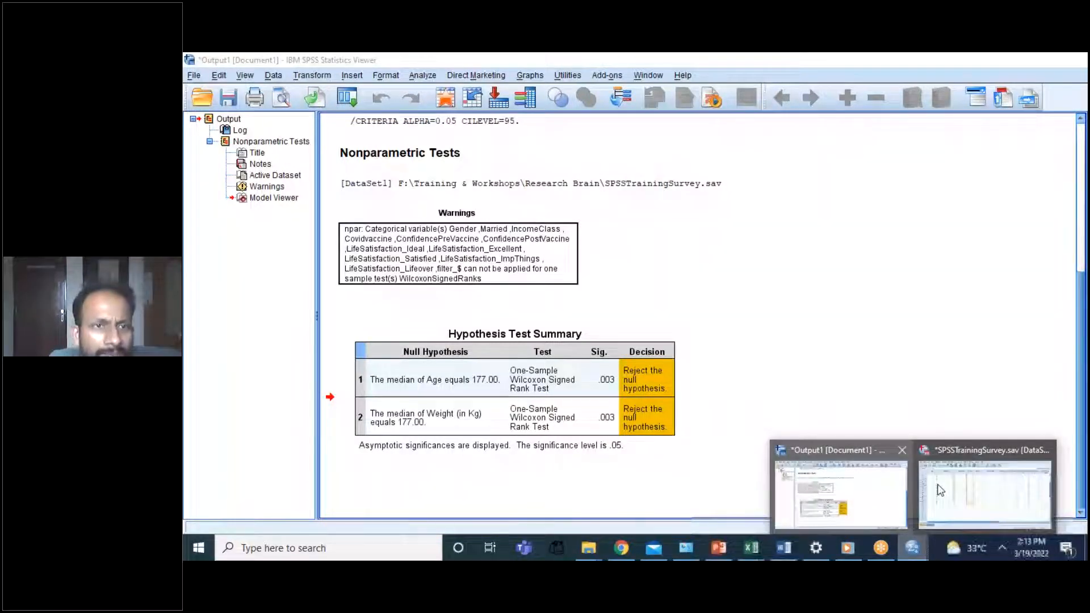
left_click(940, 490)
left_click(274, 75)
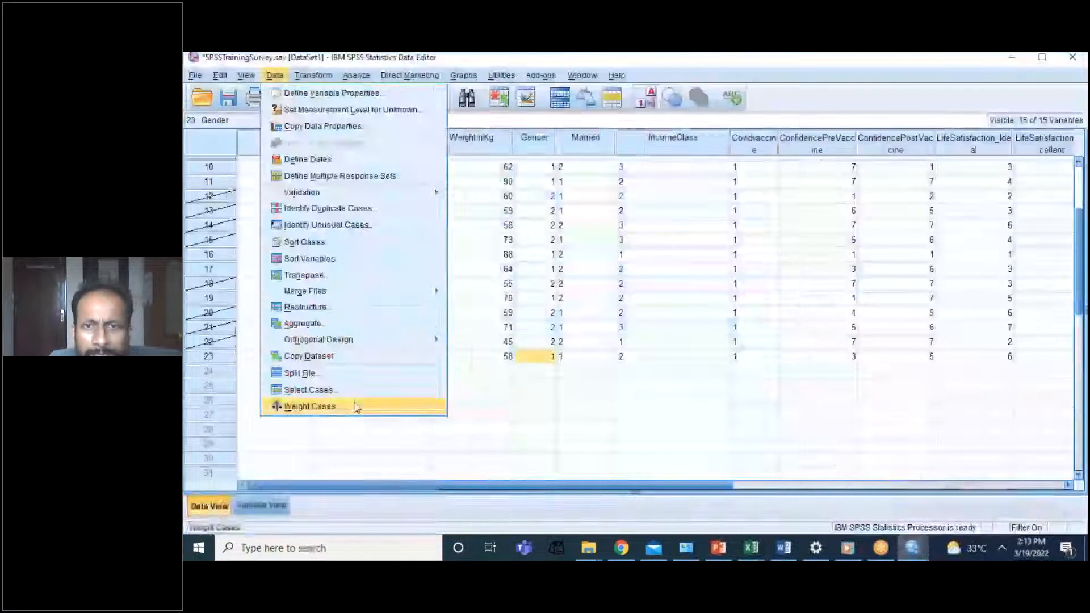
left_click(309, 390)
left_click(652, 170)
left_click(560, 444)
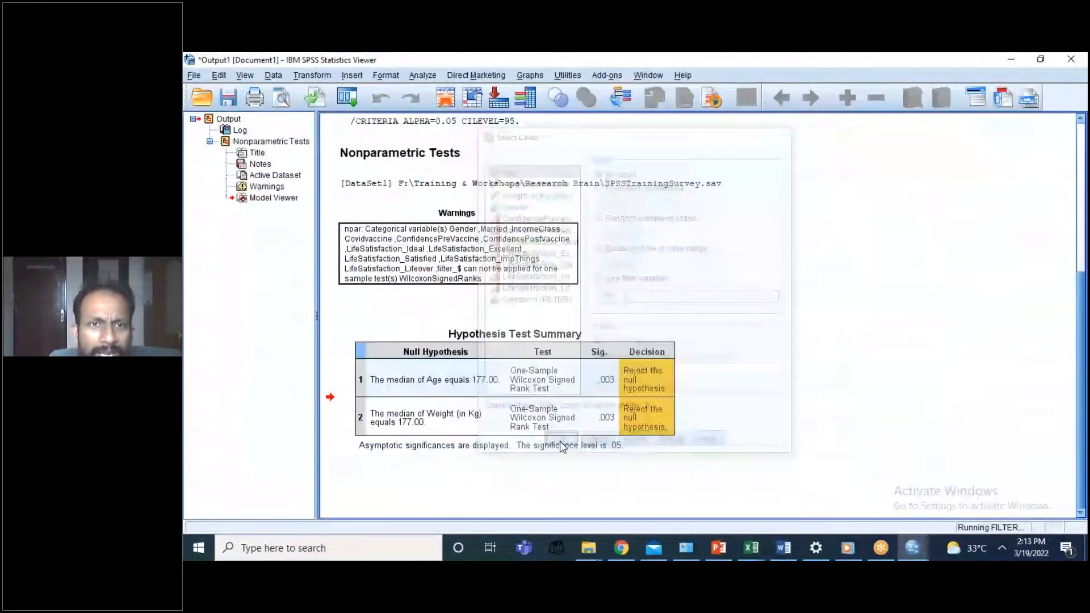
Step: Set up an independent-samples nonparametric test with Height (in Cm) as the test field and Gender as the grouping field
left_click(422, 76)
mouse_move(466, 306)
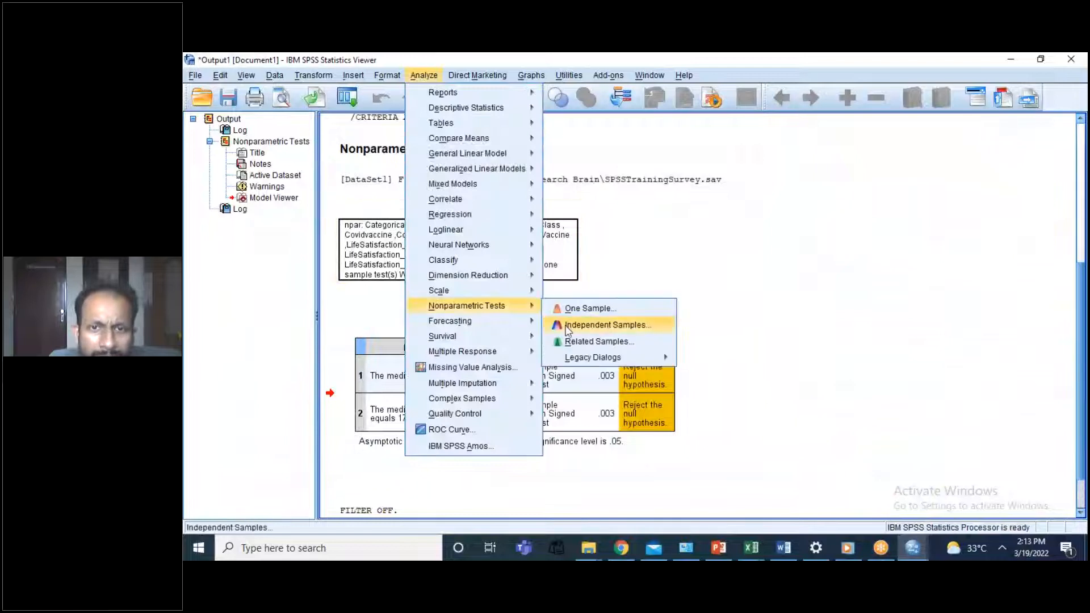
left_click(567, 328)
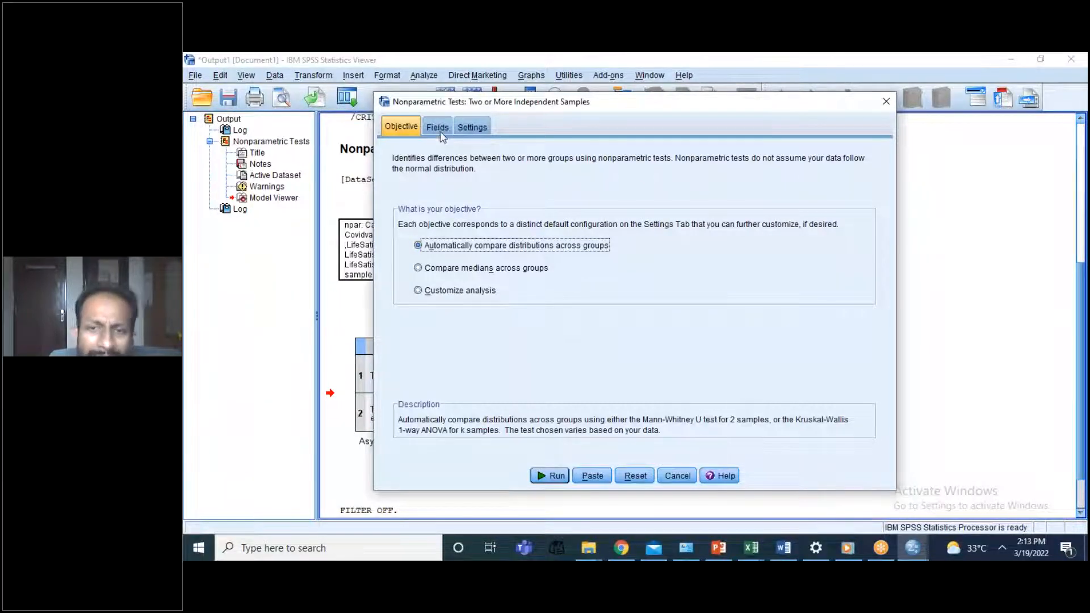
left_click(438, 128)
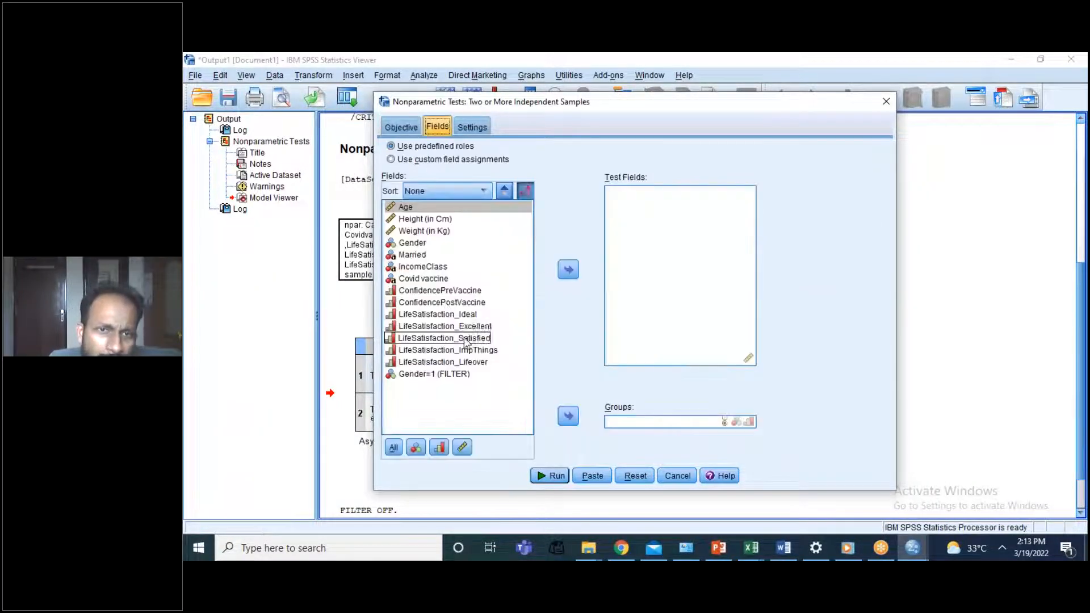
double_click(423, 220)
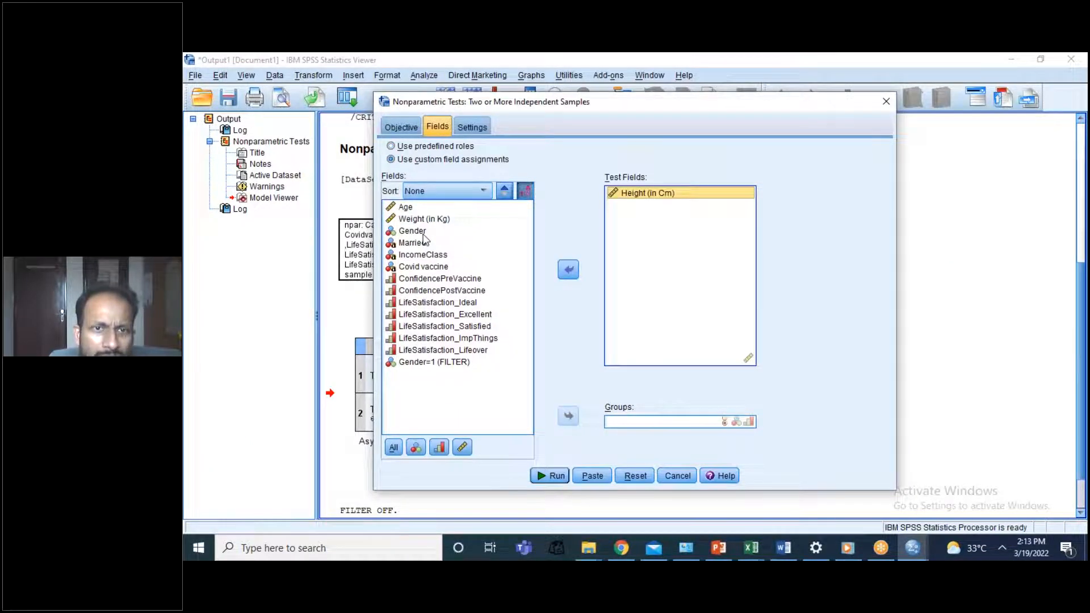
left_click(420, 232)
left_click(568, 416)
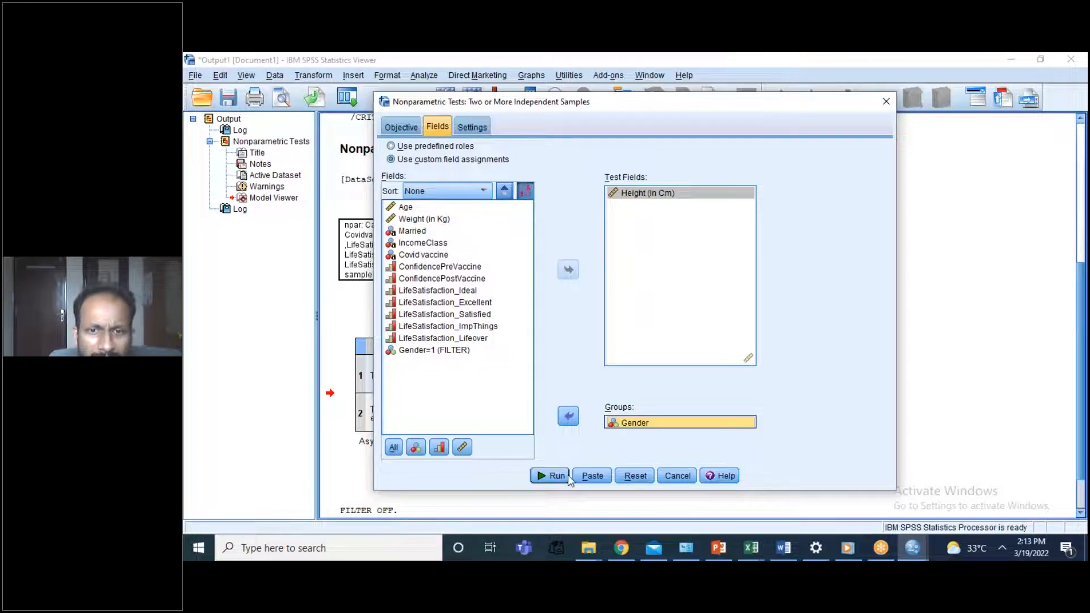
Step: Review the test settings and field assignments, then run the independent-samples test with automatically chosen tests
left_click(472, 127)
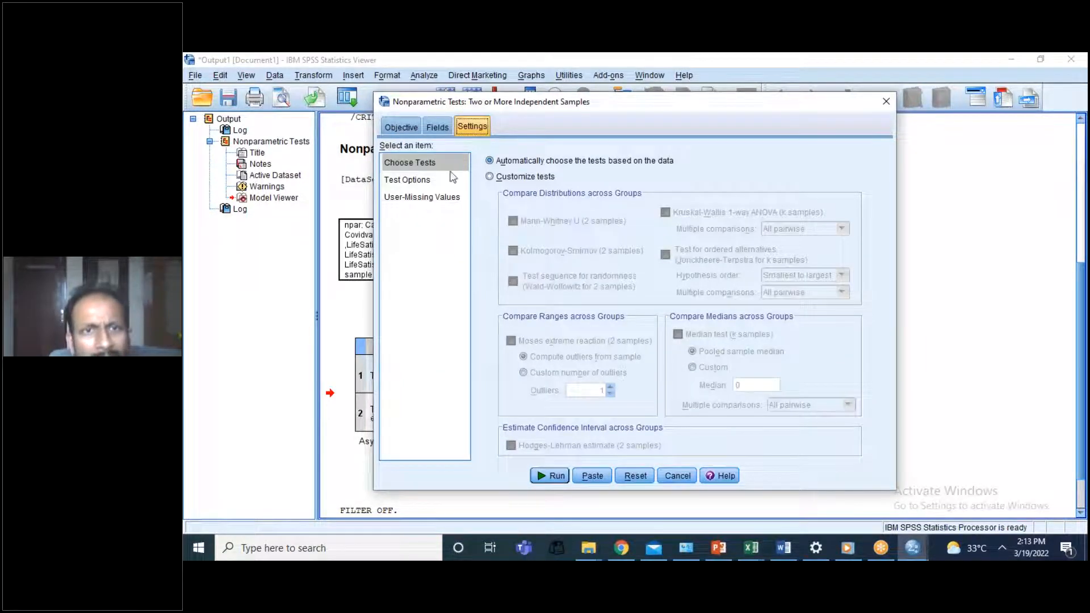
left_click(439, 127)
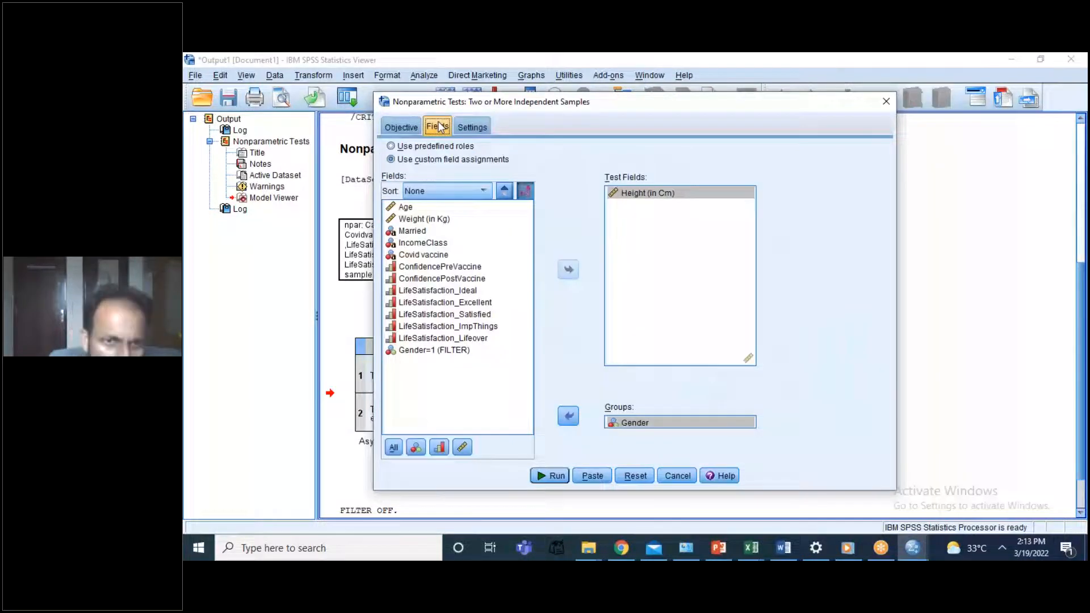
left_click(464, 127)
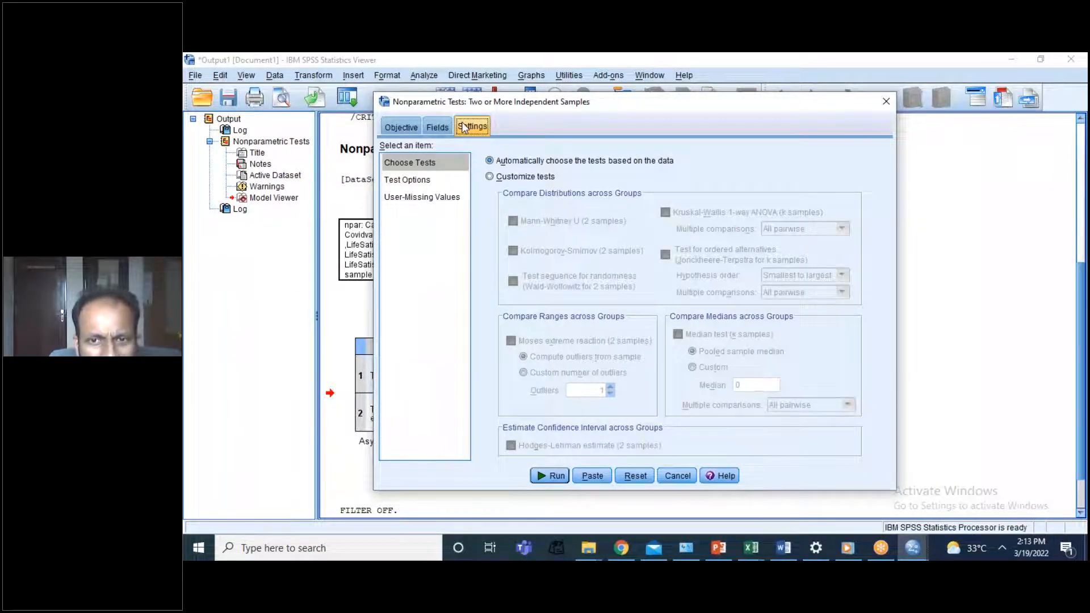
left_click(440, 127)
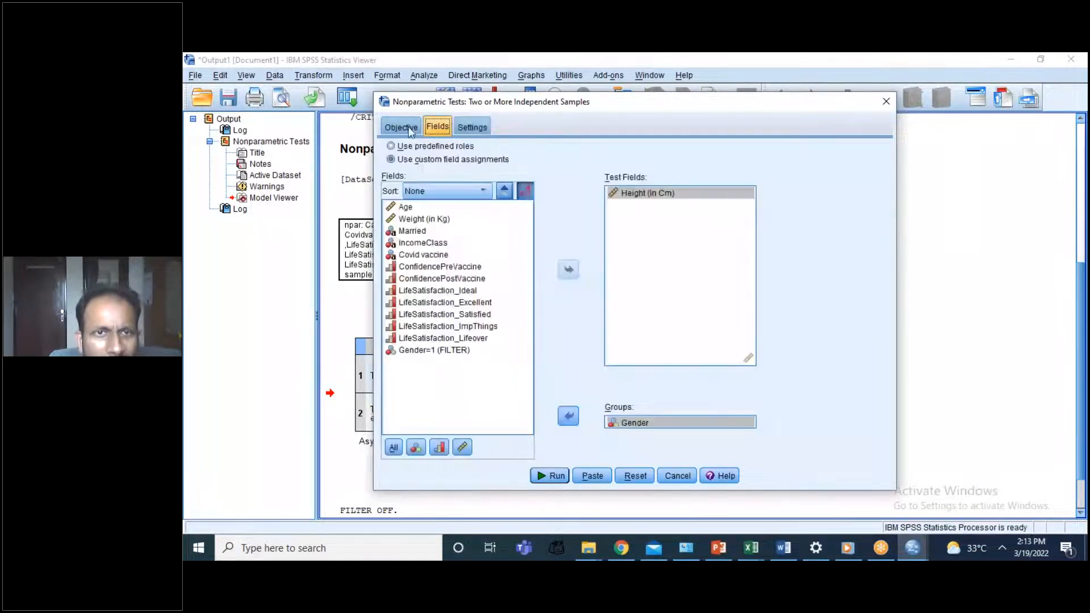
left_click(411, 128)
left_click(557, 475)
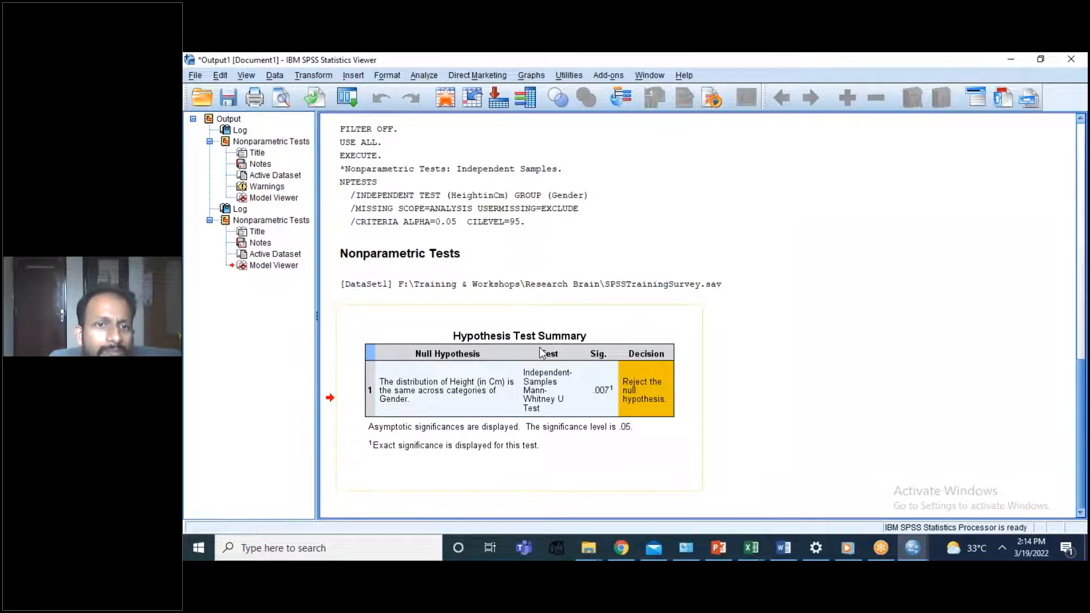
Step: Examine the fields, test settings and objective options of the related-samples nonparametric test, then dismiss it
left_click(424, 75)
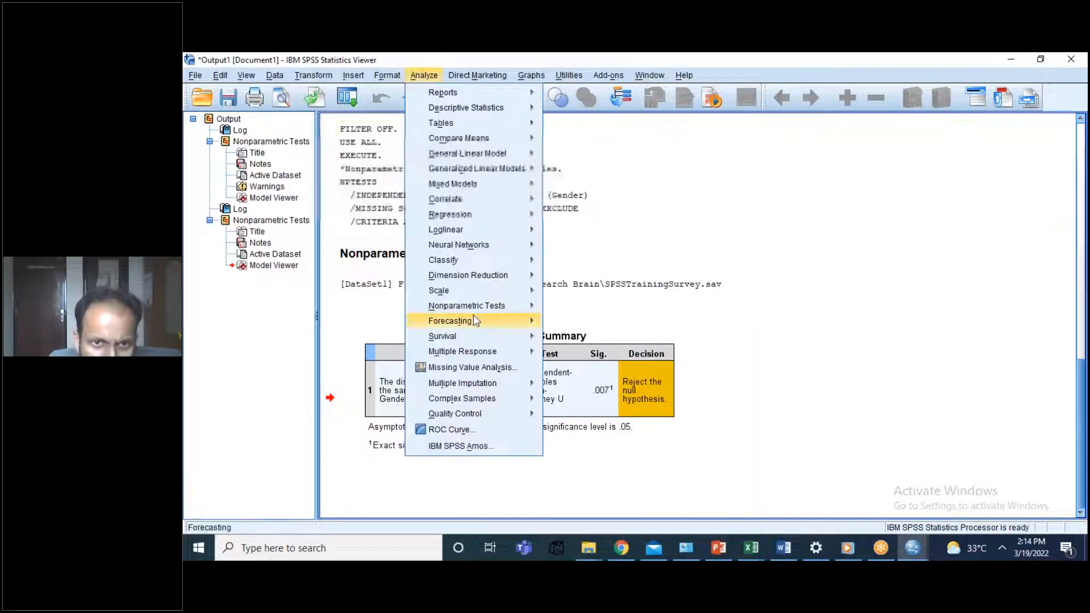
mouse_move(511, 305)
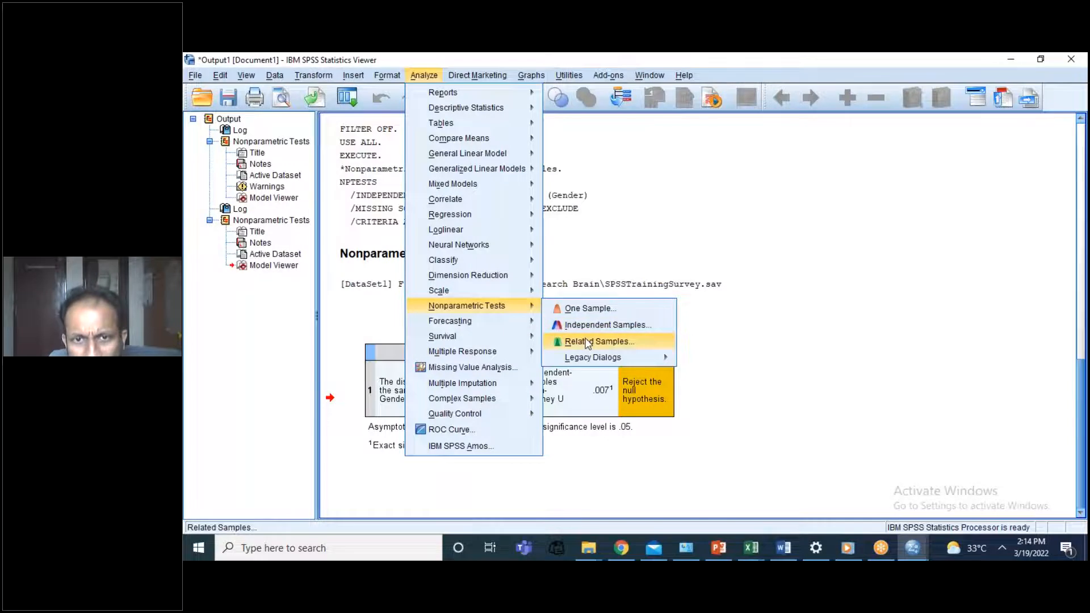
left_click(587, 344)
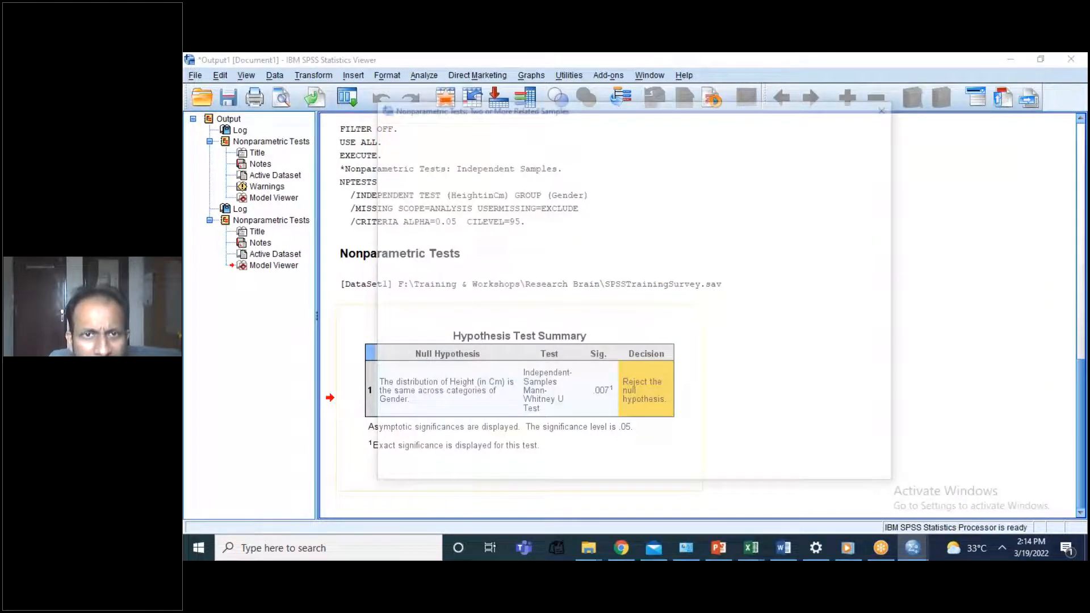
left_click(434, 132)
left_click(467, 133)
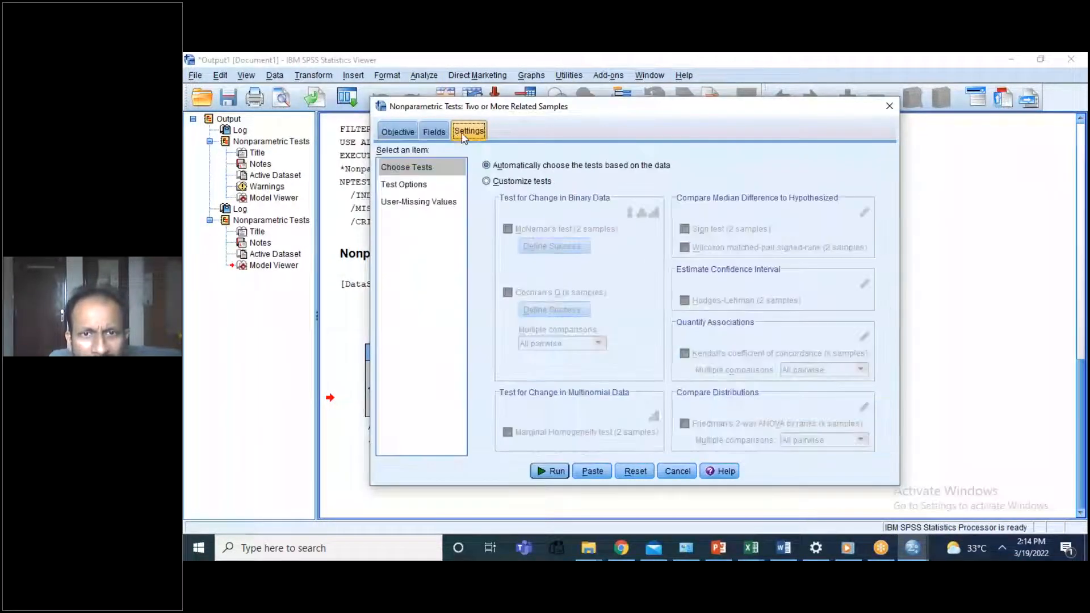
left_click(435, 132)
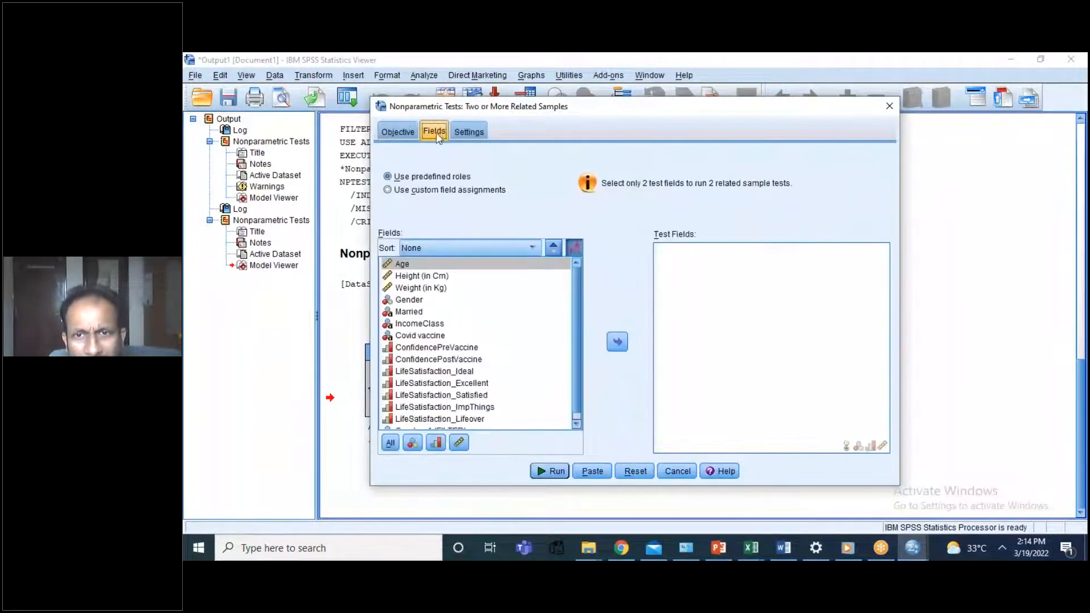
left_click(403, 136)
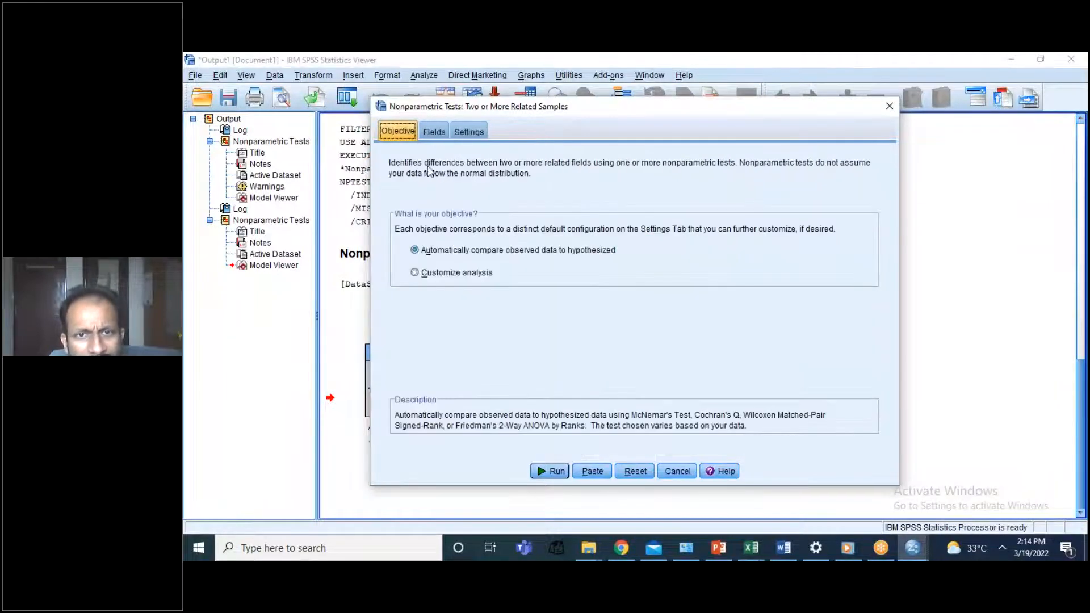
left_click(676, 472)
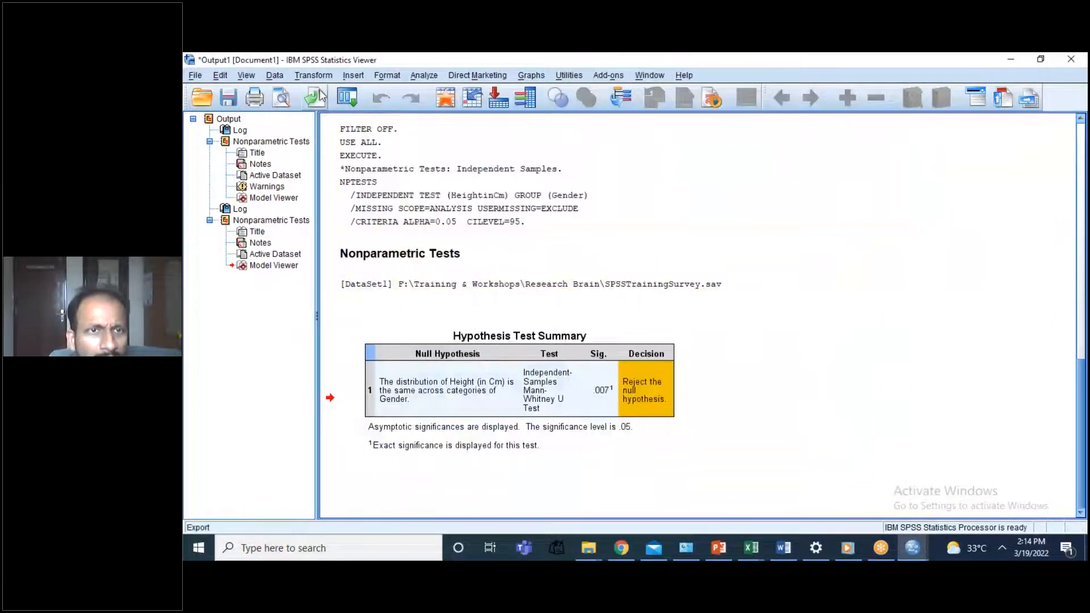
Step: Compare the parametric and nonparametric test choices and try customizing the related-samples analysis with the Wilcoxon matched-pair signed-rank test
left_click(409, 76)
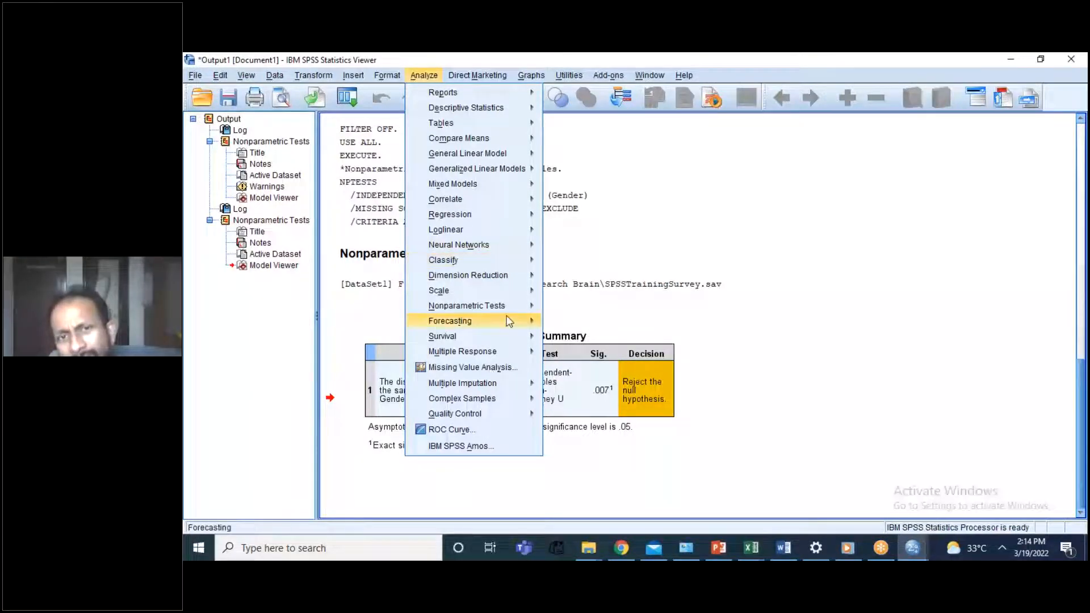
mouse_move(425, 143)
mouse_move(477, 306)
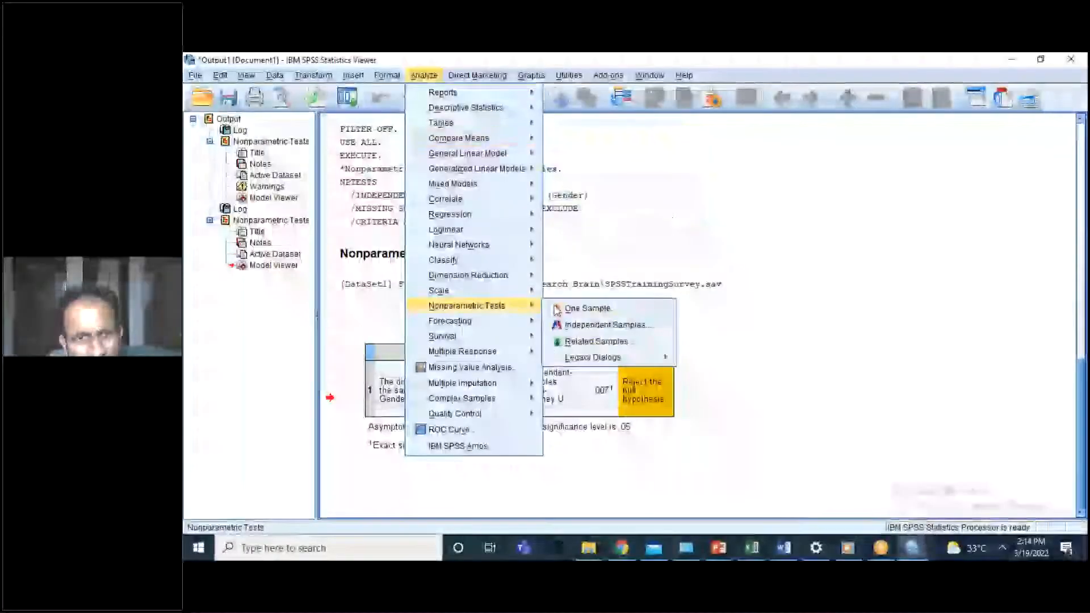
mouse_move(511, 140)
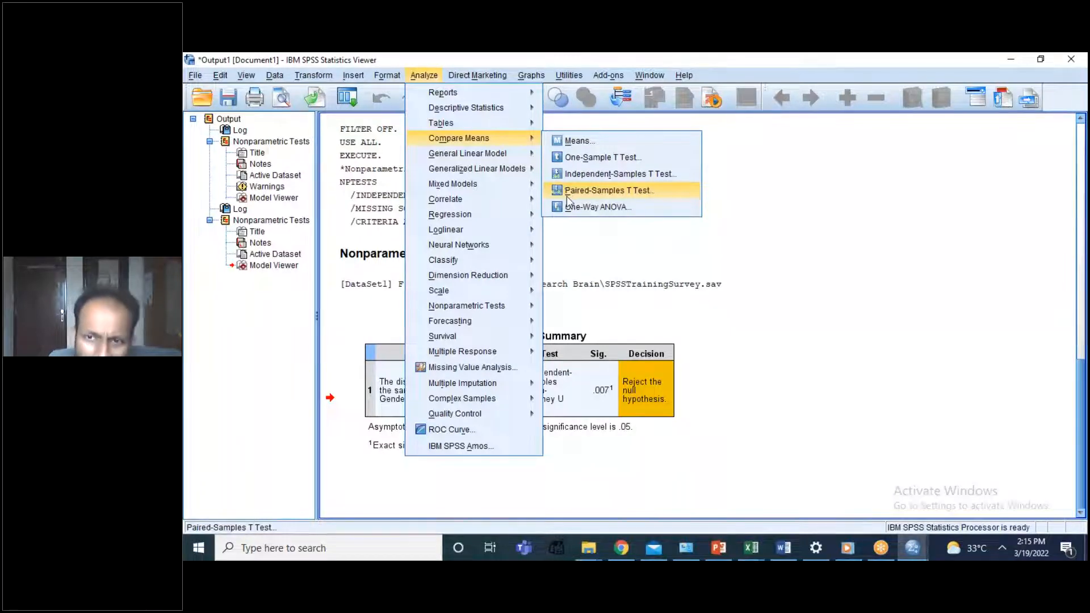
mouse_move(510, 327)
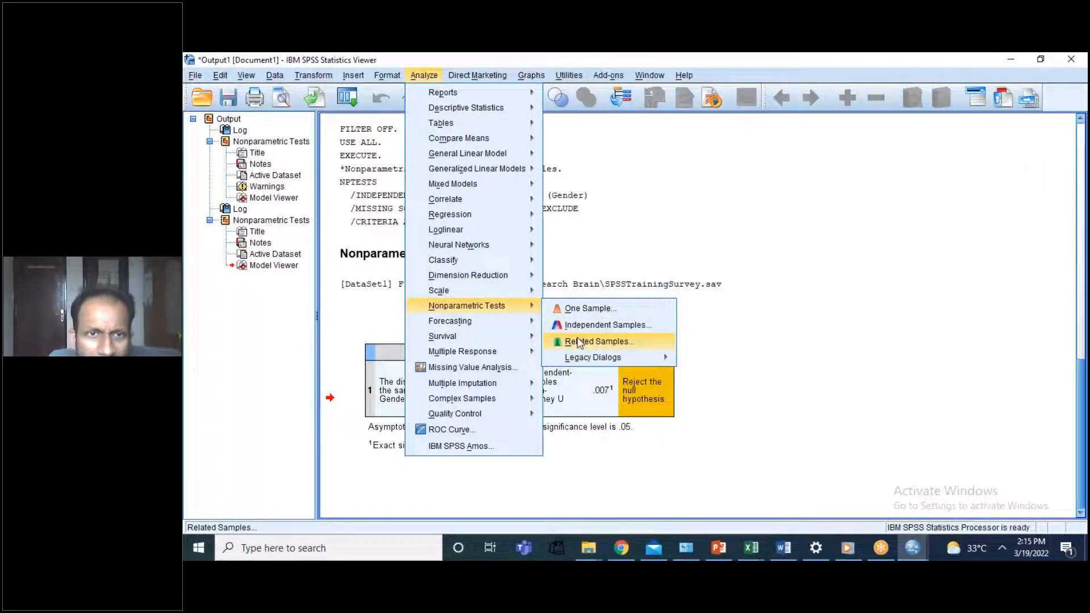
left_click(579, 343)
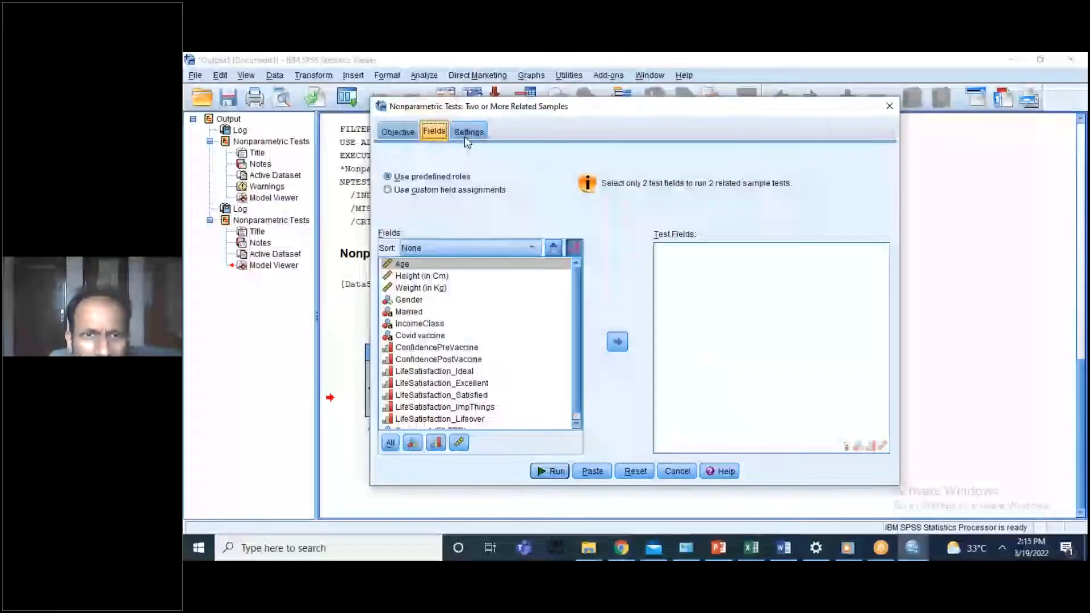
left_click(468, 132)
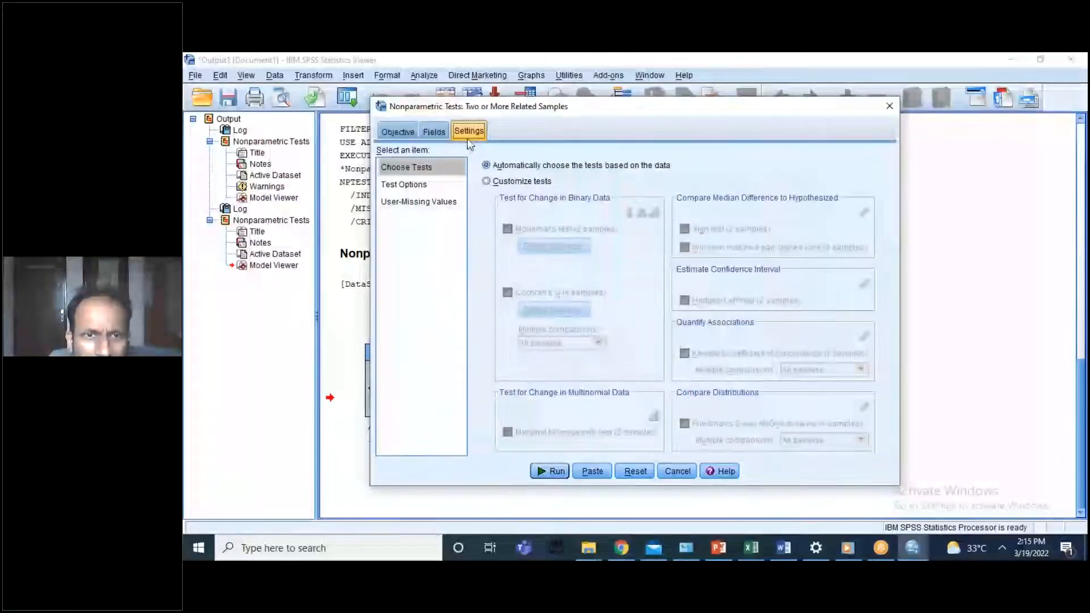
left_click(484, 183)
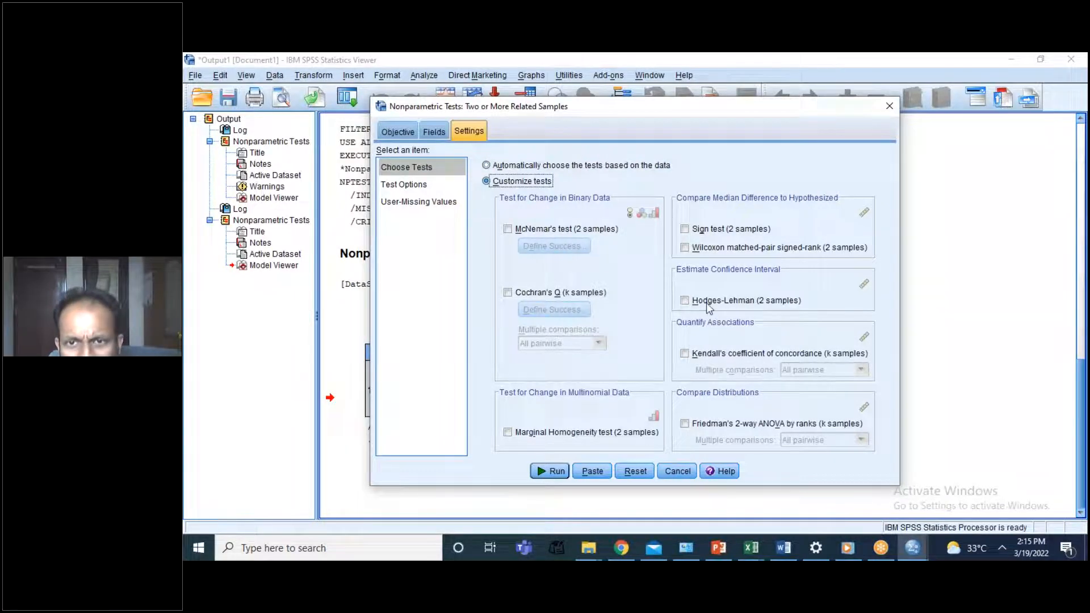
left_click(686, 248)
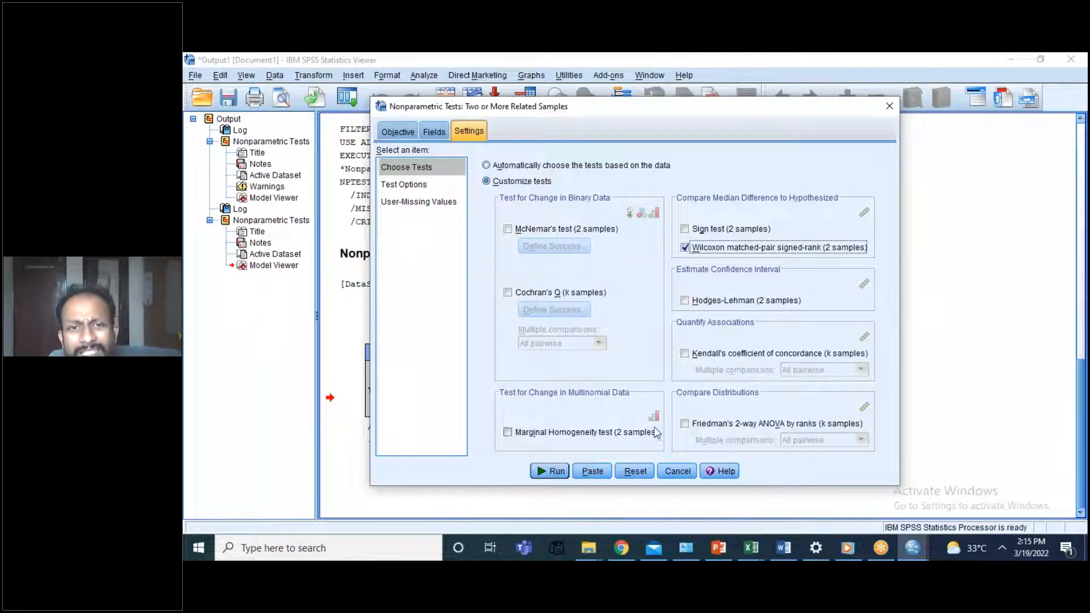
left_click(676, 472)
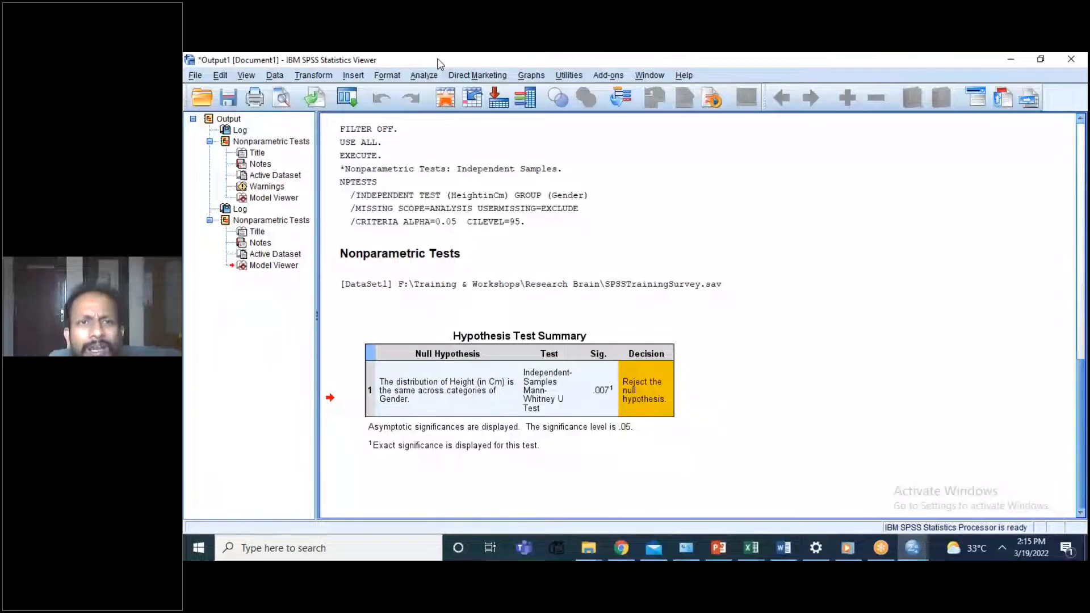
left_click(424, 75)
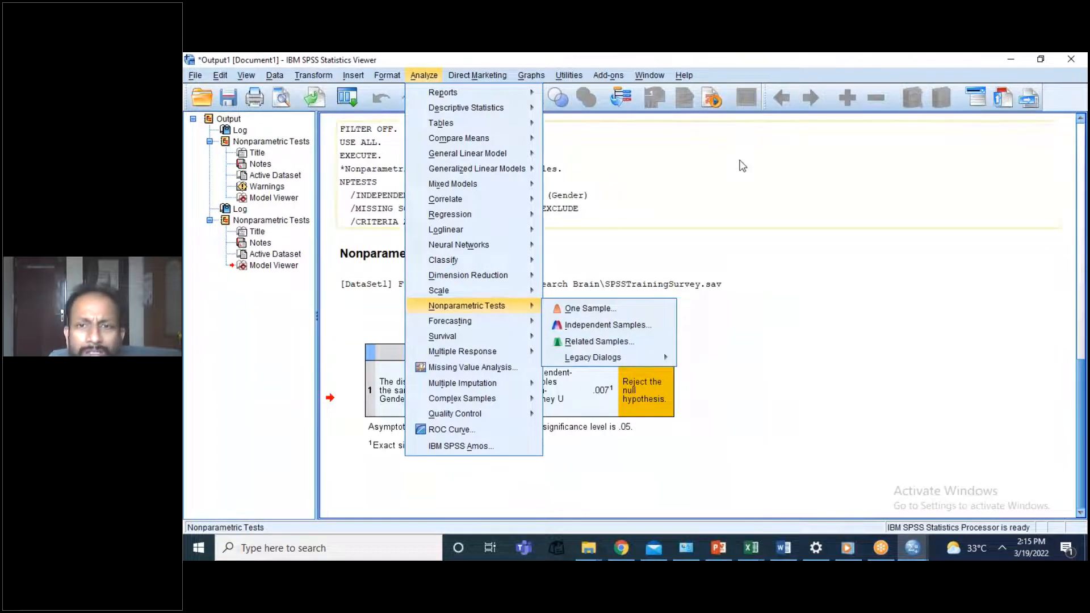
left_click(754, 273)
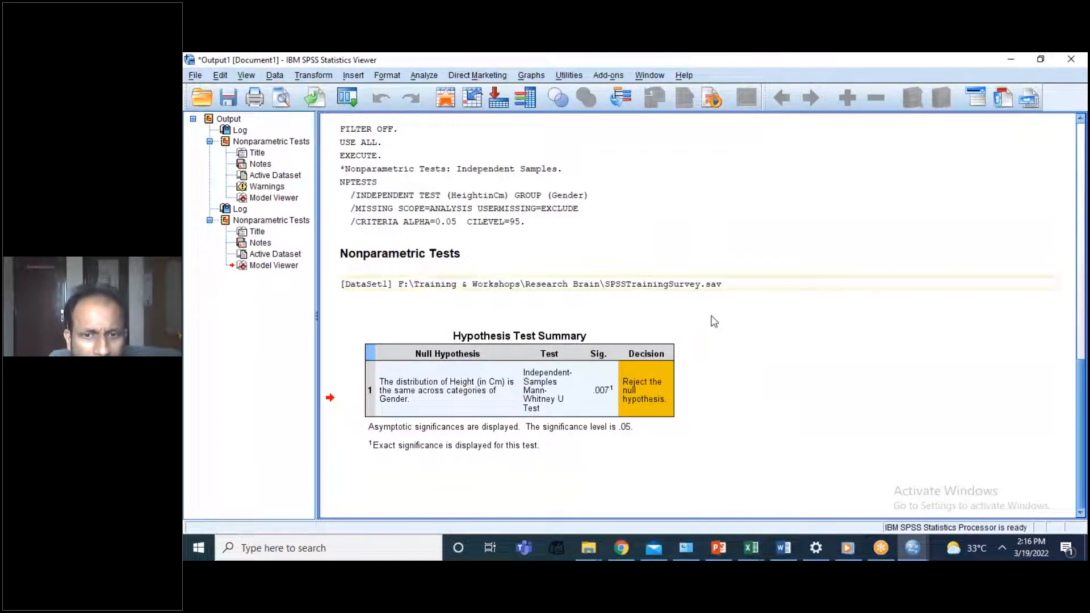
Step: Switch to Gmail in Chrome, start a new email and browse for attachments in Training & Workshops > Research Brain on drive F:
left_click(621, 548)
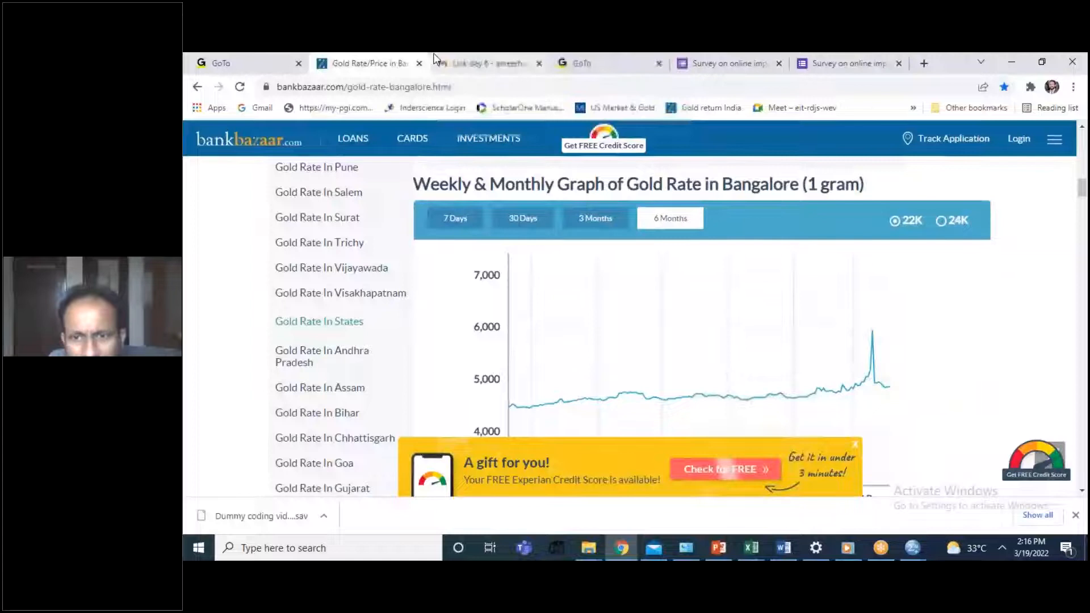
left_click(454, 63)
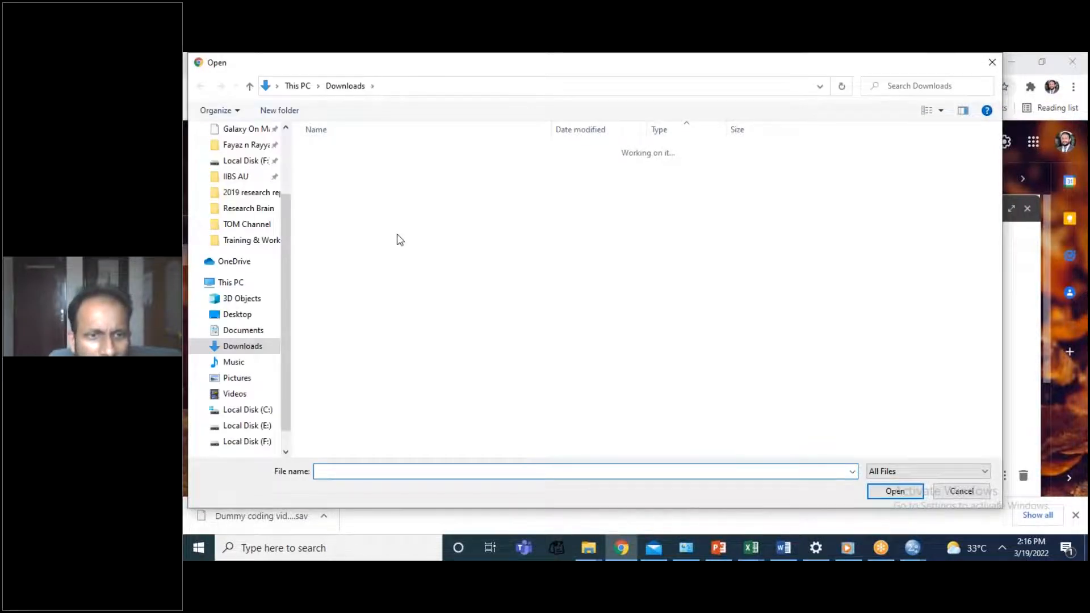
scroll(262, 414, "down", 1)
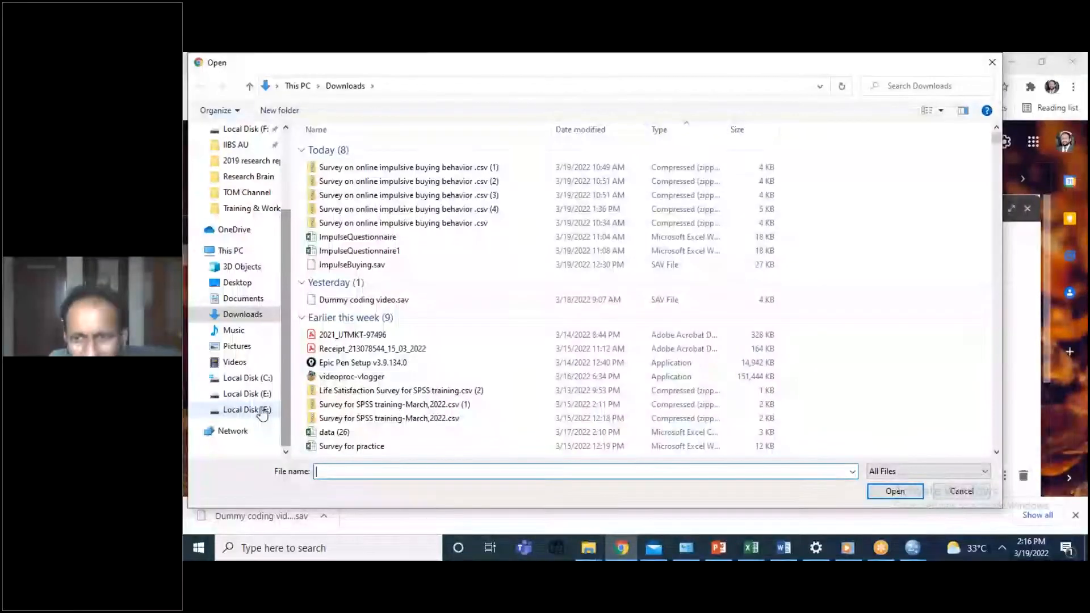
left_click(262, 411)
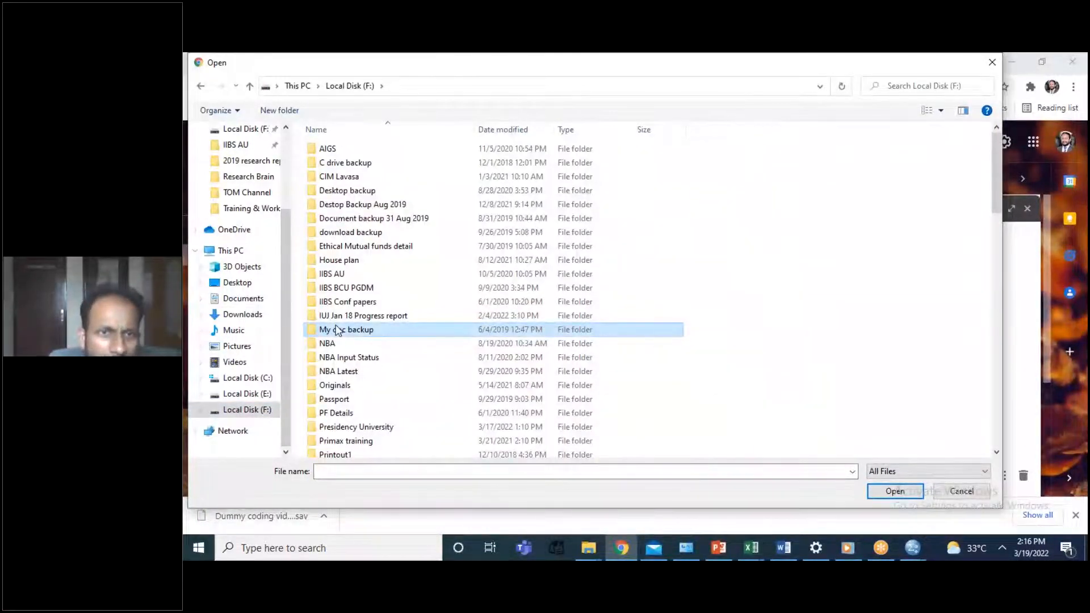
scroll(338, 330, "down", 12)
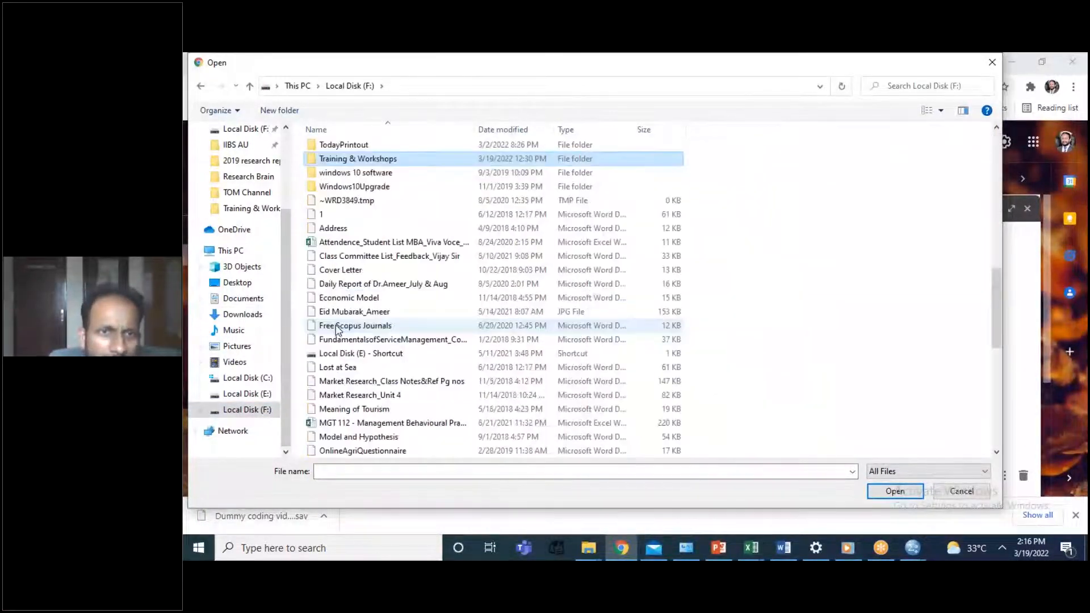
double_click(389, 164)
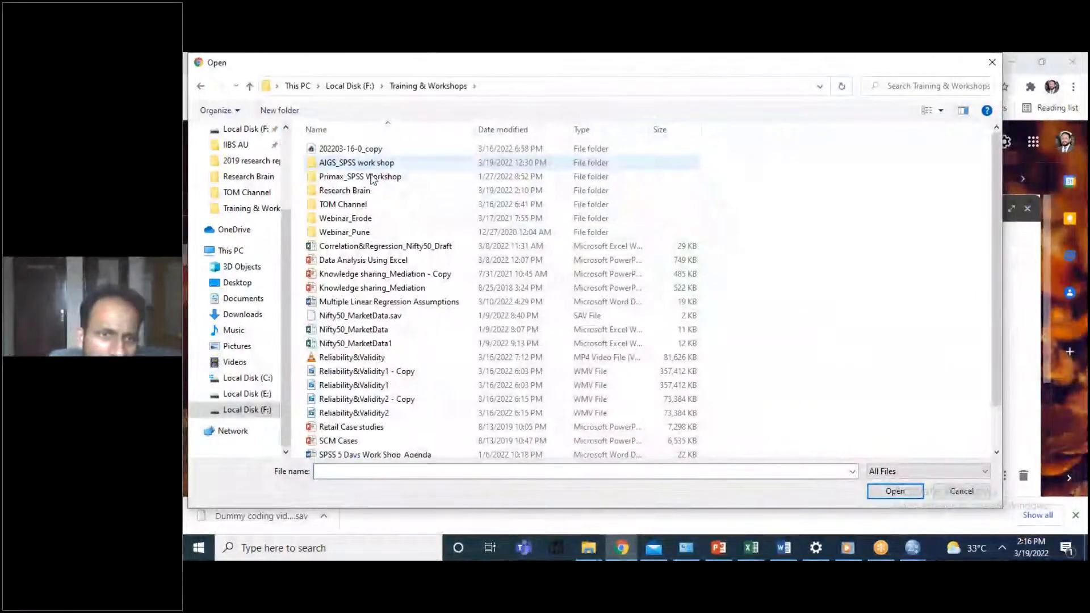
left_click(356, 196)
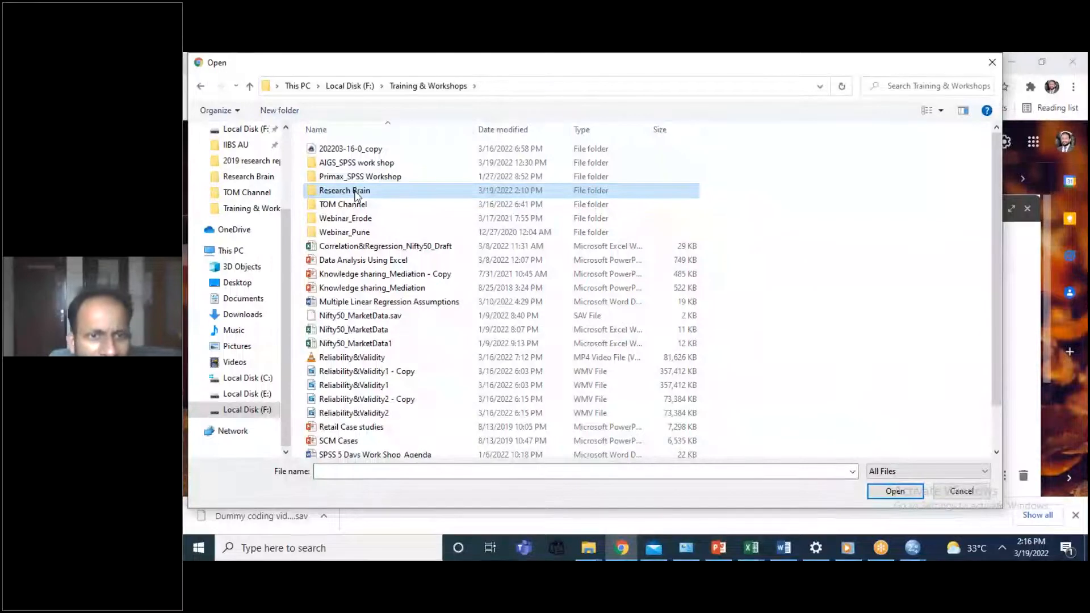
double_click(356, 195)
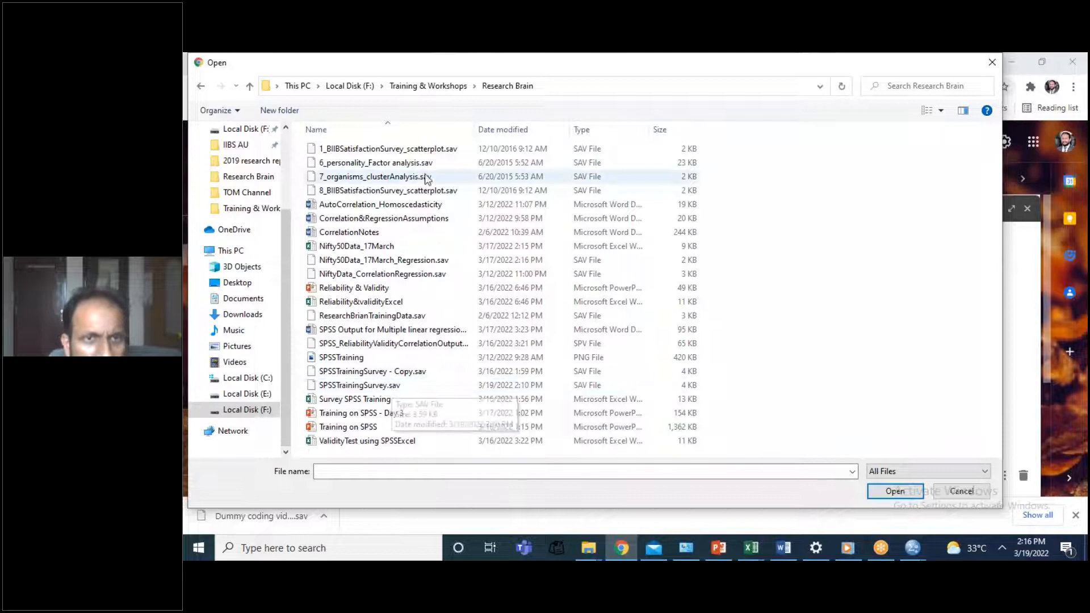
Step: Attach 6_personality_Factor analysis.sav and 7_organisms_clusterAnalysis.sav to the email draft
left_click(381, 164)
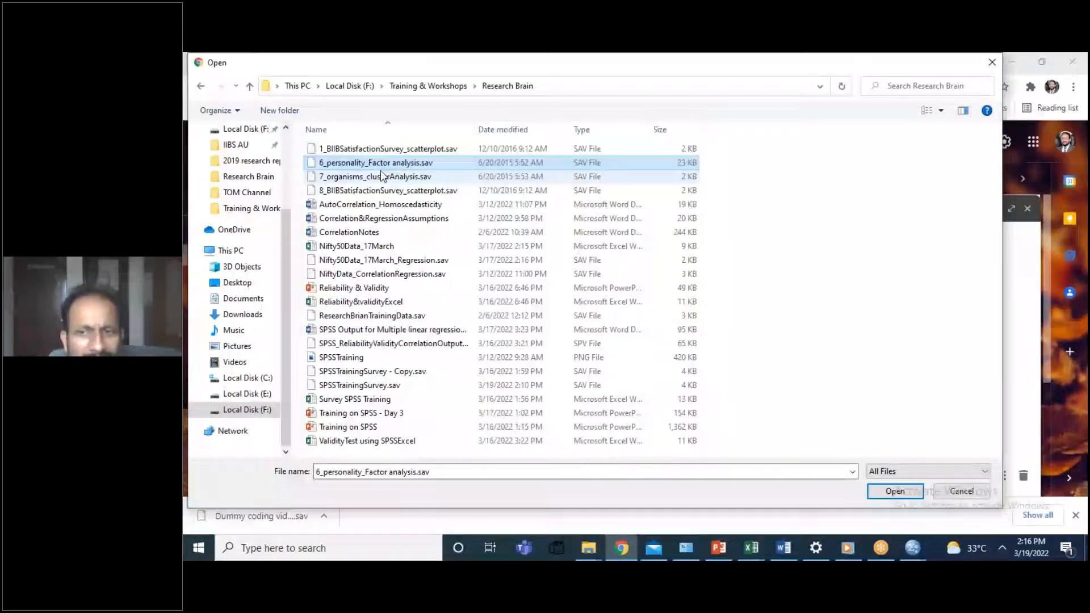
left_click(382, 176, "ctrl")
left_click(869, 496)
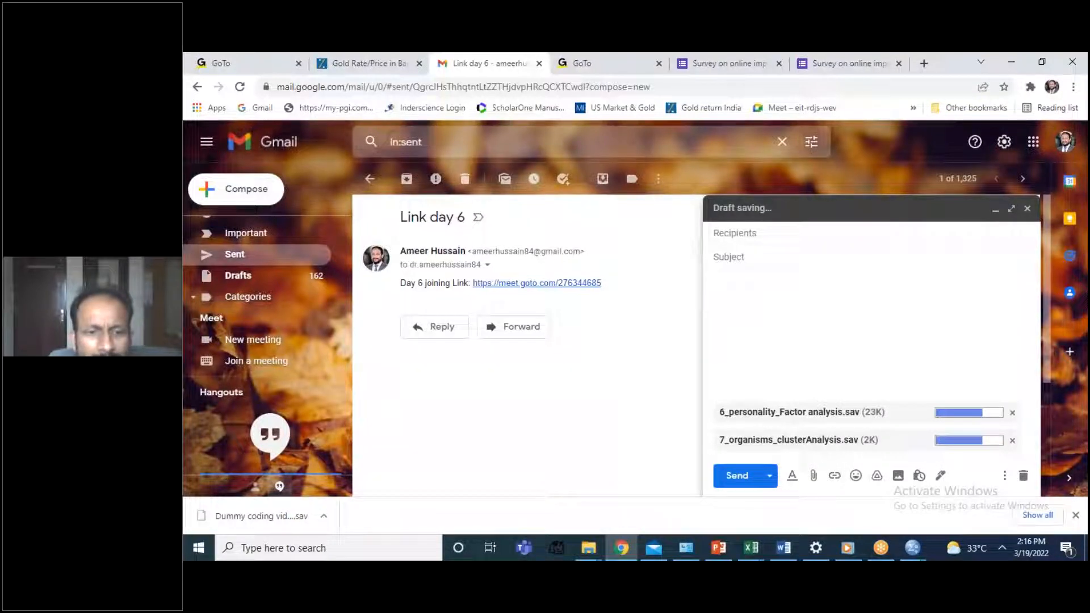
Step: Address the email to the two recipients, filling in their e-mail addresses
type("jee")
key("Return")
type("dr")
left_click(784, 265)
Step: Enter the subject "Factor and clustor analysis data SPSS" and send the email
left_click(742, 258)
type("Factor and clu")
type("stor n")
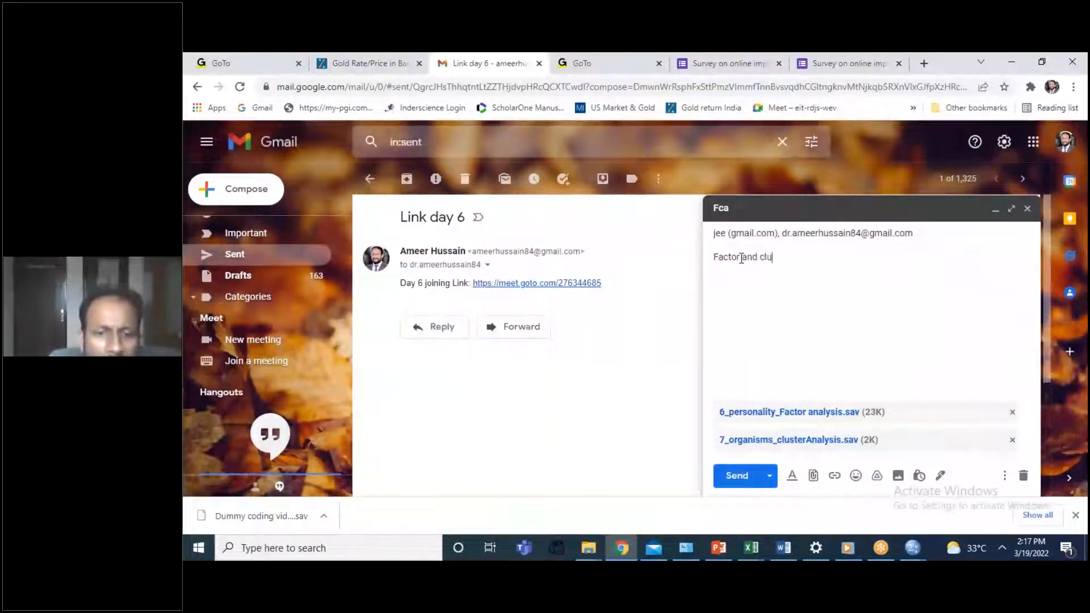
key("BackSpace")
type("anal")
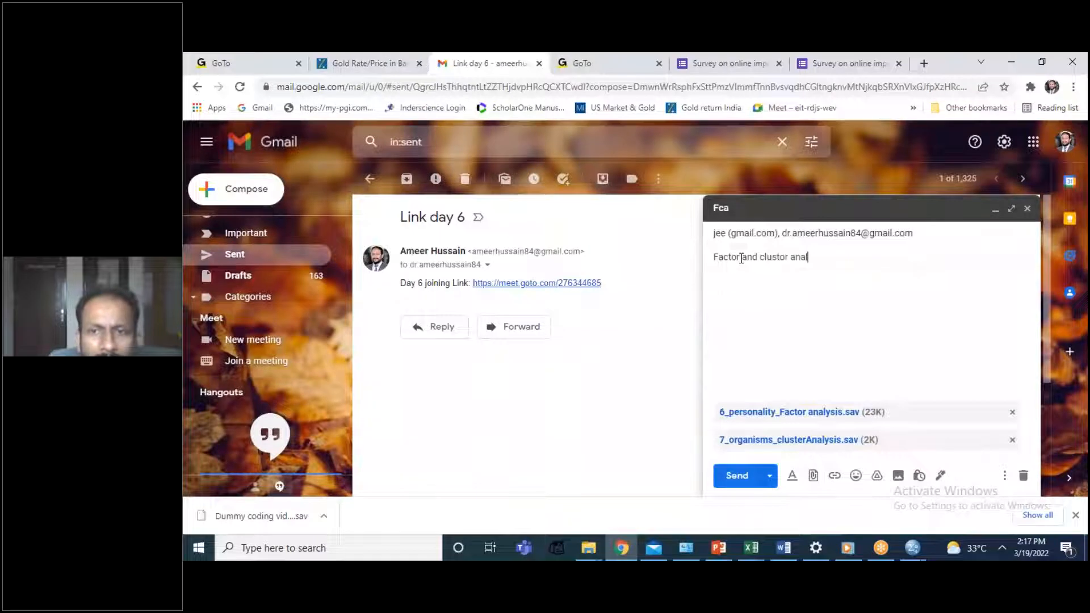
type("ysis data ")
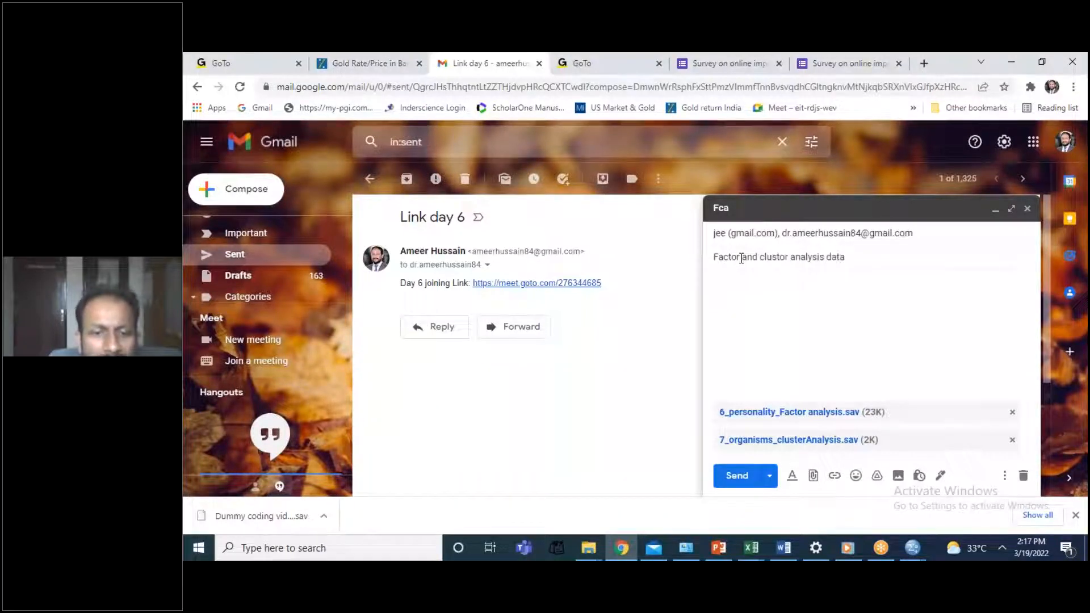
type("SPSS")
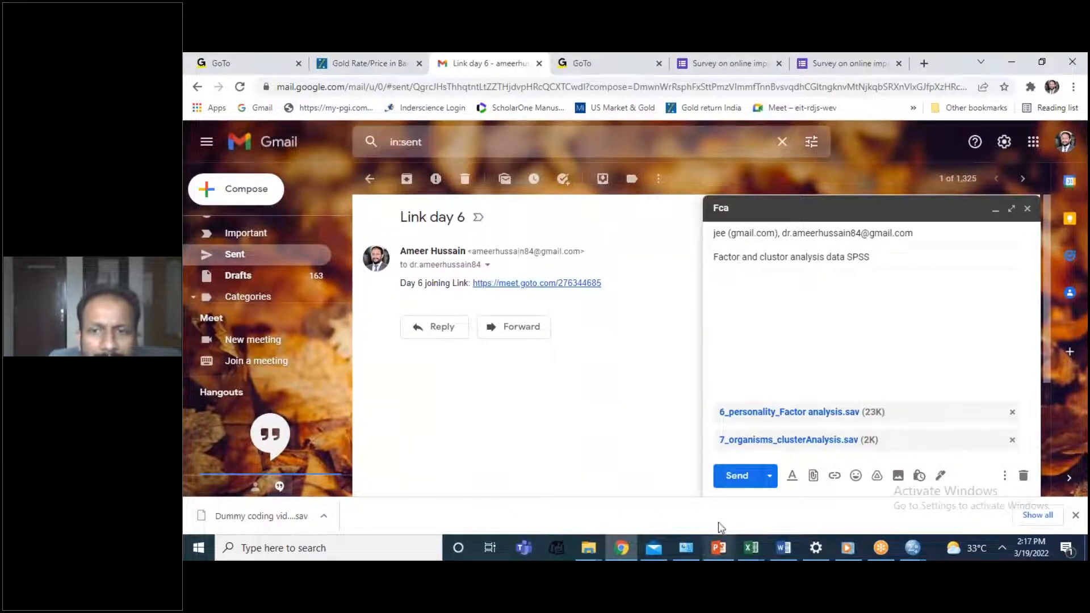
left_click(740, 475)
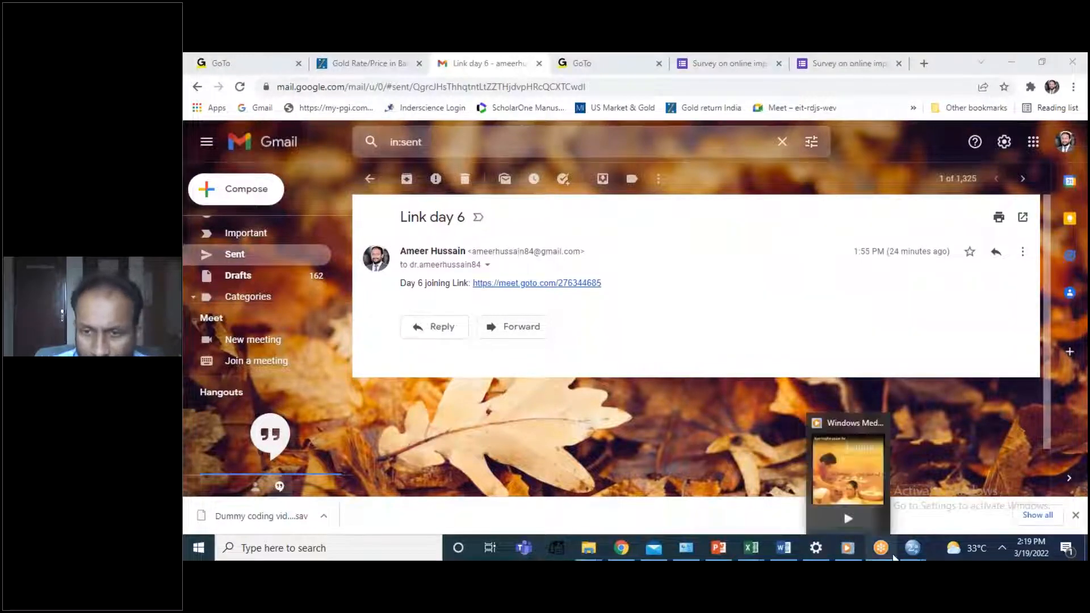
Step: Switch to the SPSSTrainingSurvey data in SPSS Statistics and bring up the Open Data dialog
mouse_move(913, 548)
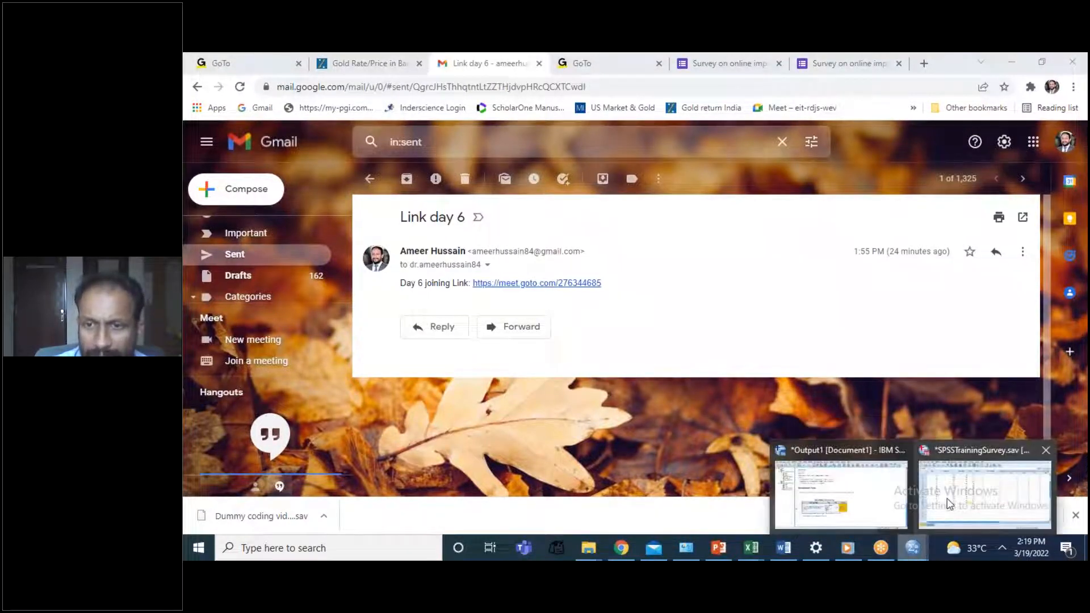
mouse_move(947, 504)
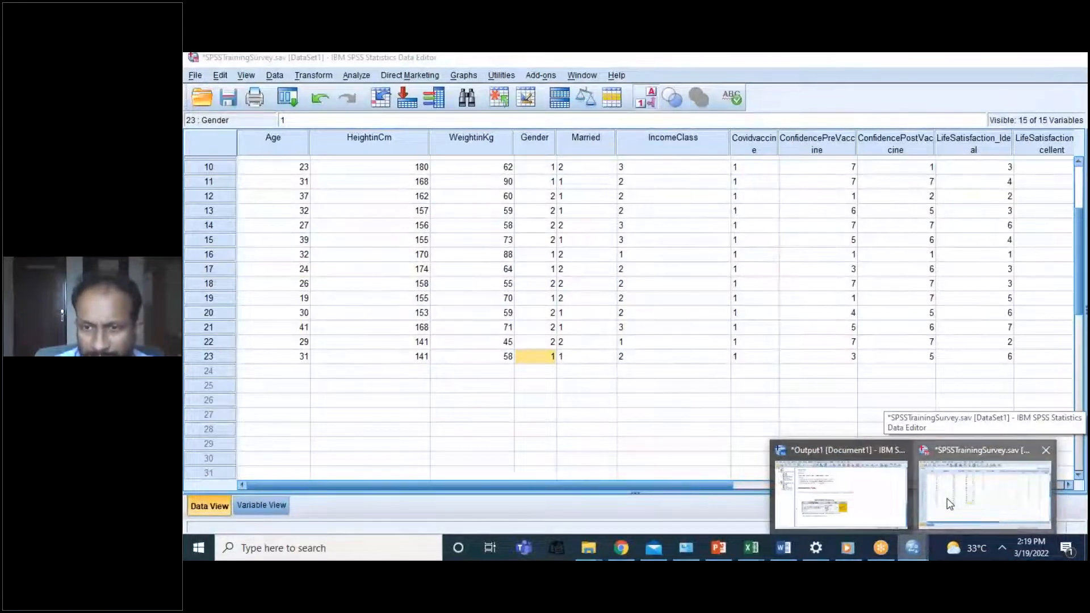
left_click(950, 504)
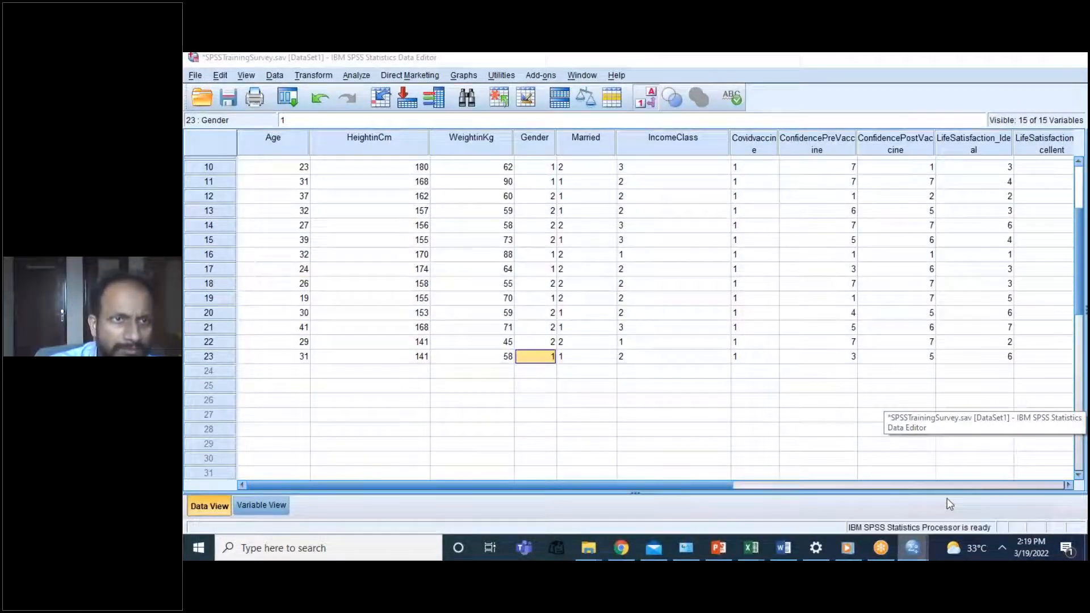
left_click(195, 75)
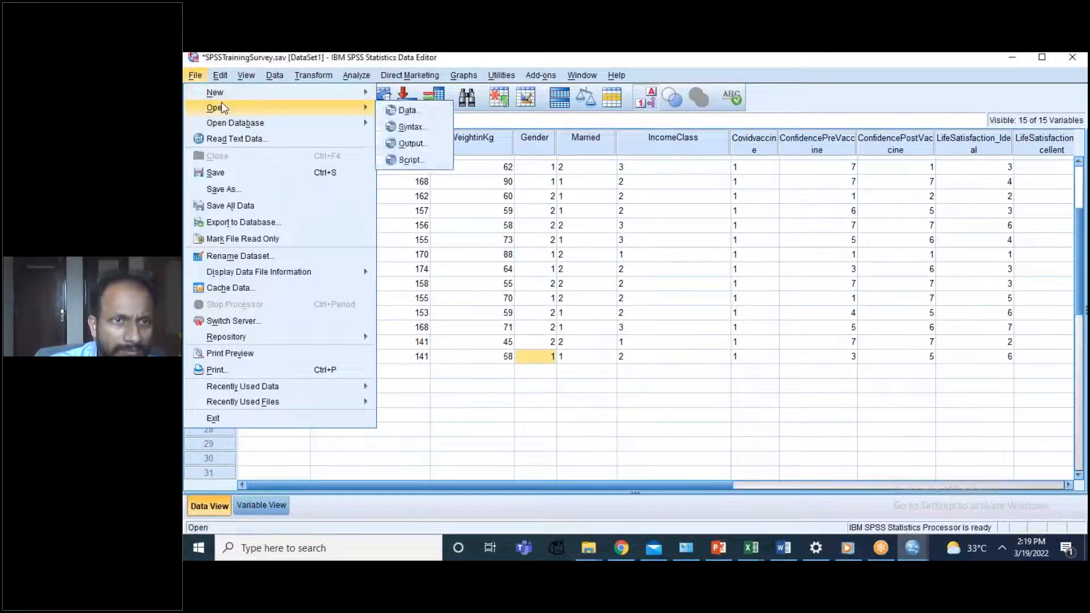
mouse_move(370, 110)
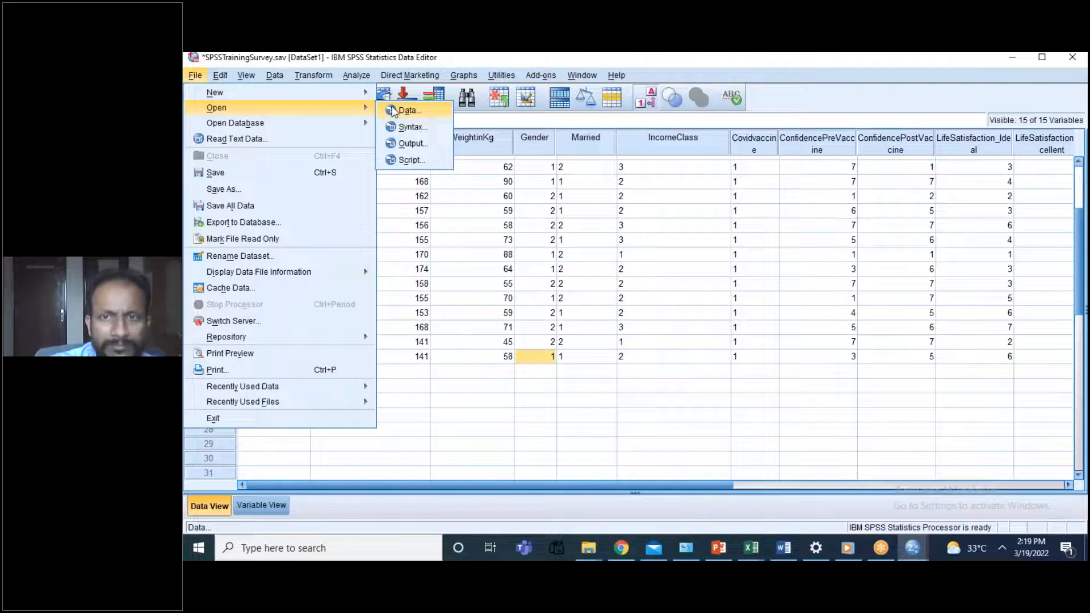
left_click(393, 111)
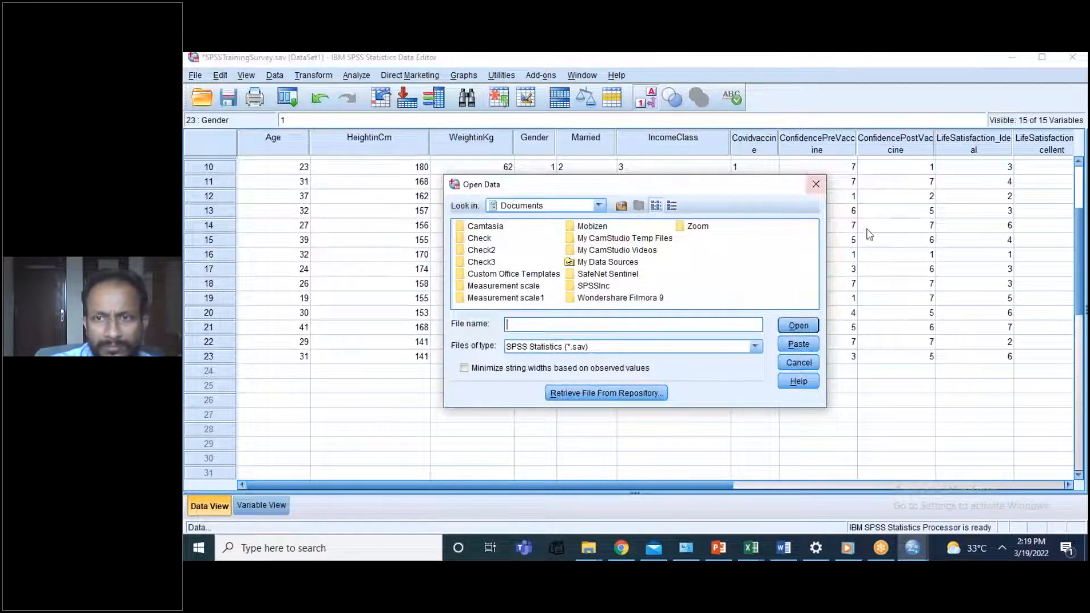
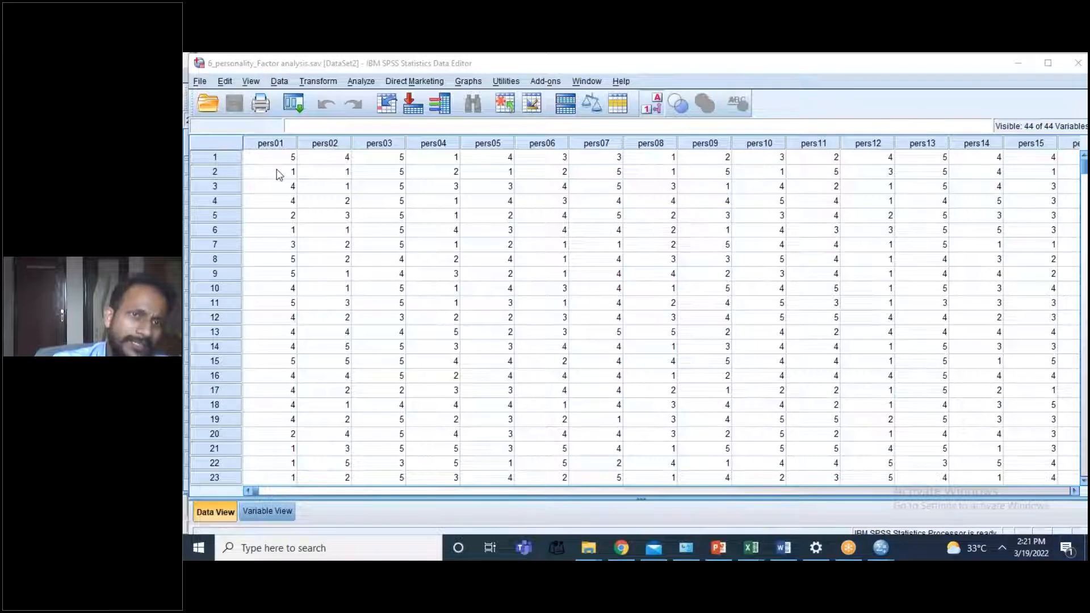
Step: Examine the case rows of the personality data set down the pers01 column
left_click(278, 174)
key("Down")
key("Down")
key("Down")
key("Down")
key("Down")
key("Down")
key("Down")
key("Down")
key("Down")
key("Down")
key("Down")
key("Down")
key("Down")
key("Down")
key("Down")
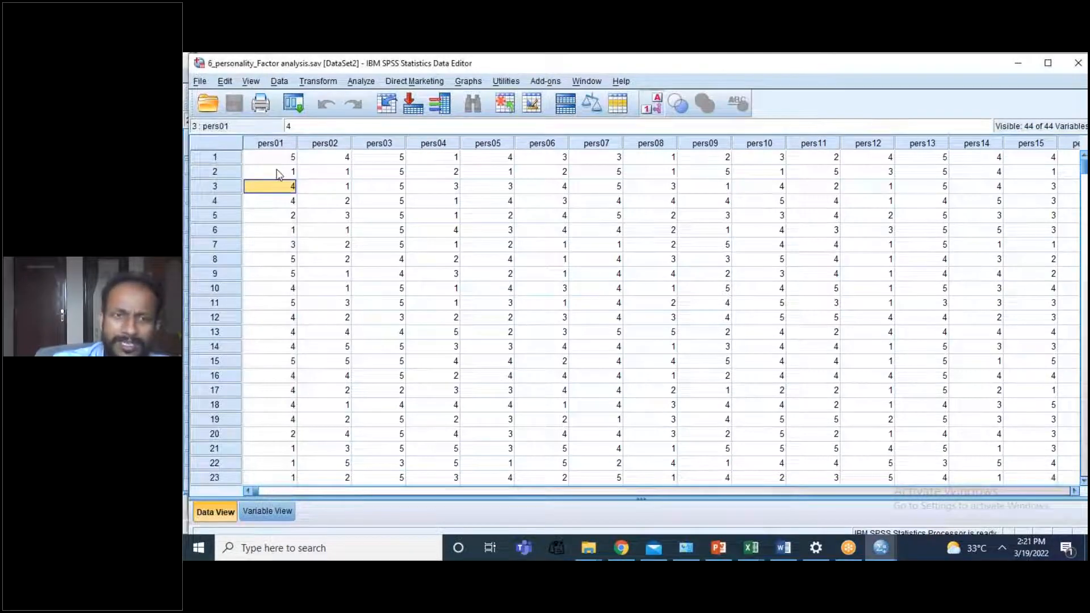
key("Down")
key("Down")
key("Down")
key("Down")
key("Down")
key("Down")
key("Down")
key("Down")
key("Down")
key("Down")
key("Down")
key("Down")
key("Down")
key("Down")
key("Down")
key("Down")
key("Down")
key("Down")
key("Down")
key("Down")
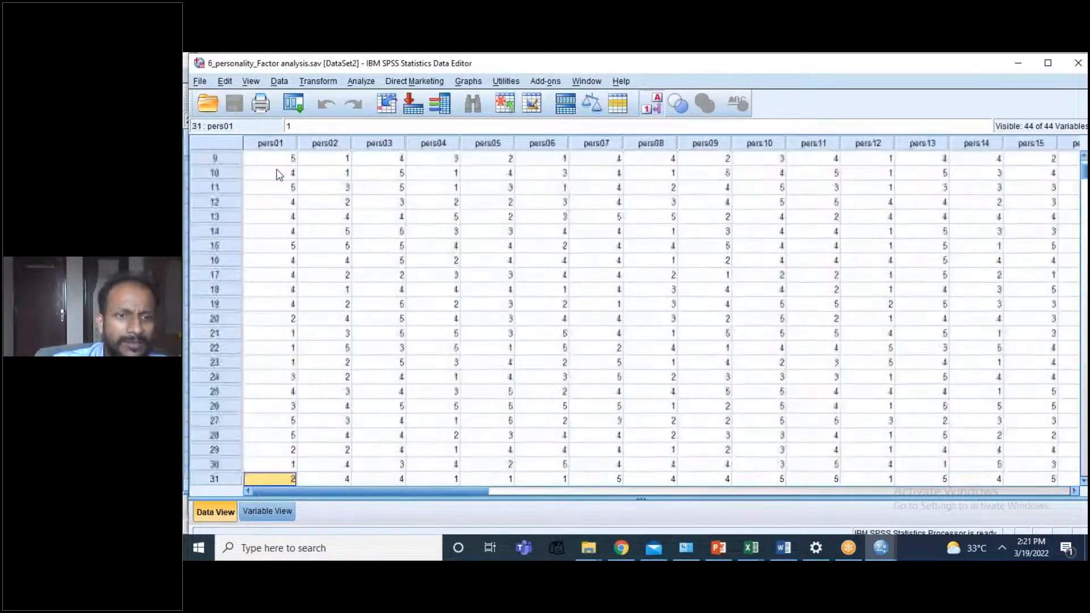
key("Down")
key("Down")
key("Down")
key("Down")
key("Down")
key("Down")
key("Down")
key("Down")
key("Down")
key("Down")
key("Down")
key("Down")
key("Down")
key("Down")
key("Down")
key("Down")
key("Down")
key("Down")
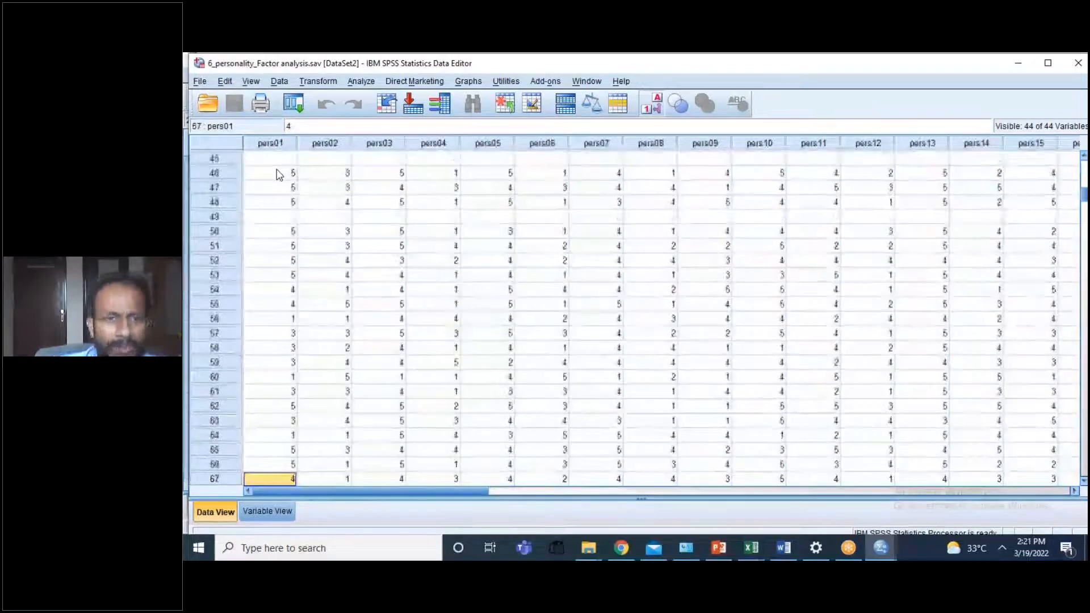
Step: Examine the personality variables along case 2, from pers01 across to pers44 and back to the first column
left_click_drag(1085, 198, 1087, 162)
left_click(256, 177)
key("Right")
key("Right")
key("Right")
key("Right")
key("Right")
key("Right")
key("Right")
key("Right")
key("Right")
key("Right")
key("Right")
key("Right")
key("Right")
key("Right")
key("Right")
key("Right")
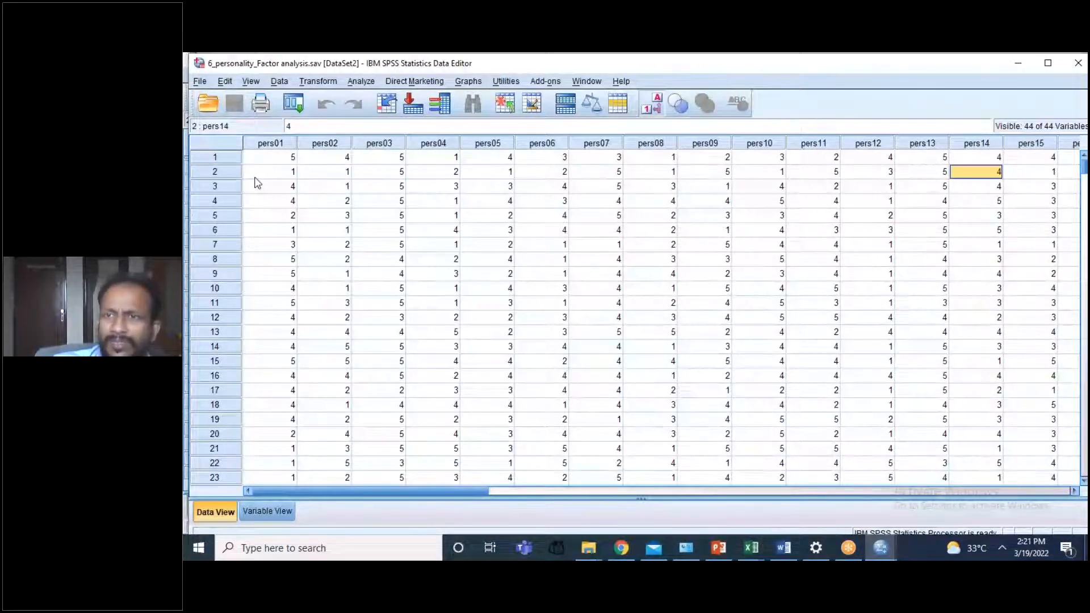
key("Right")
key("Right")
key("Right")
key("Right")
key("Right")
key("Right")
key("Right")
key("Right")
key("Right")
key("Right")
key("Right")
key("Right")
key("Right")
key("Right")
key("Right")
key("Right")
key("Right")
key("Right")
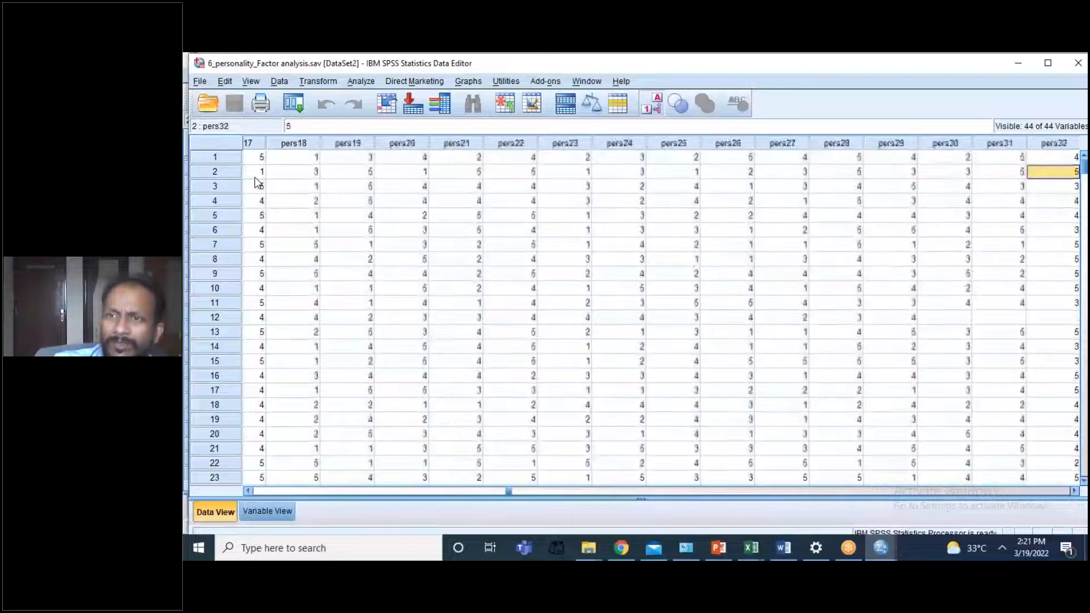
key("Right")
key("Right")
key("Right")
key("Right")
key("Right")
key("Right")
key("Right")
key("Right")
key("Right")
key("Right")
key("Right")
key("Right")
key("Right")
key("Right")
key("Right")
key("Right")
key("Right")
key("Right")
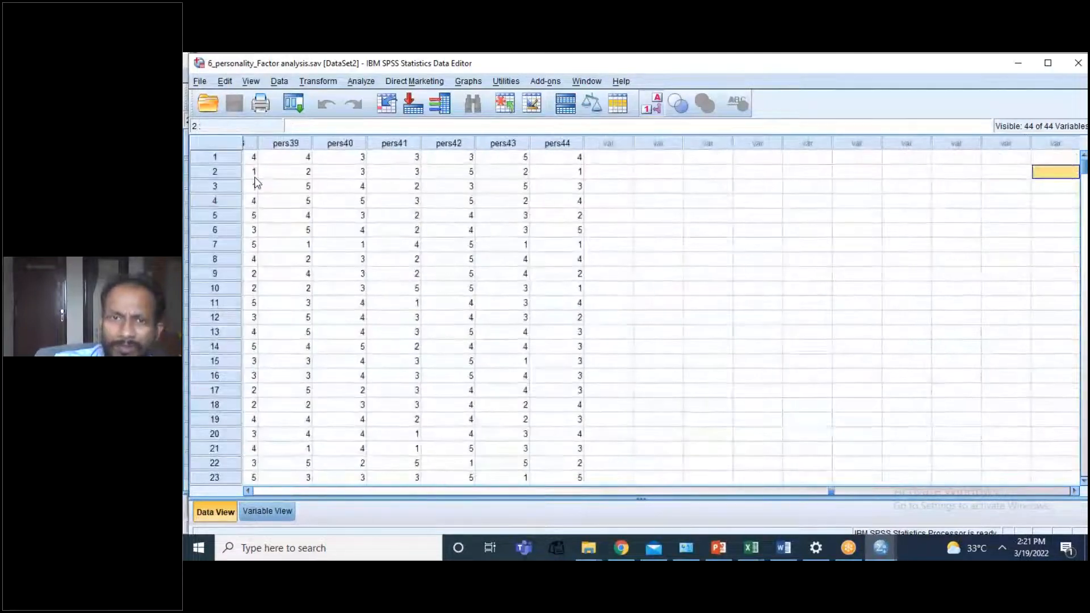
key("Left")
key("Left")
key("Left")
key("Left")
key("Left")
key("Left")
key("Left")
key("Left")
key("Left")
key("Left")
key("Left")
key("Left")
key("Left")
key("Left")
key("Left")
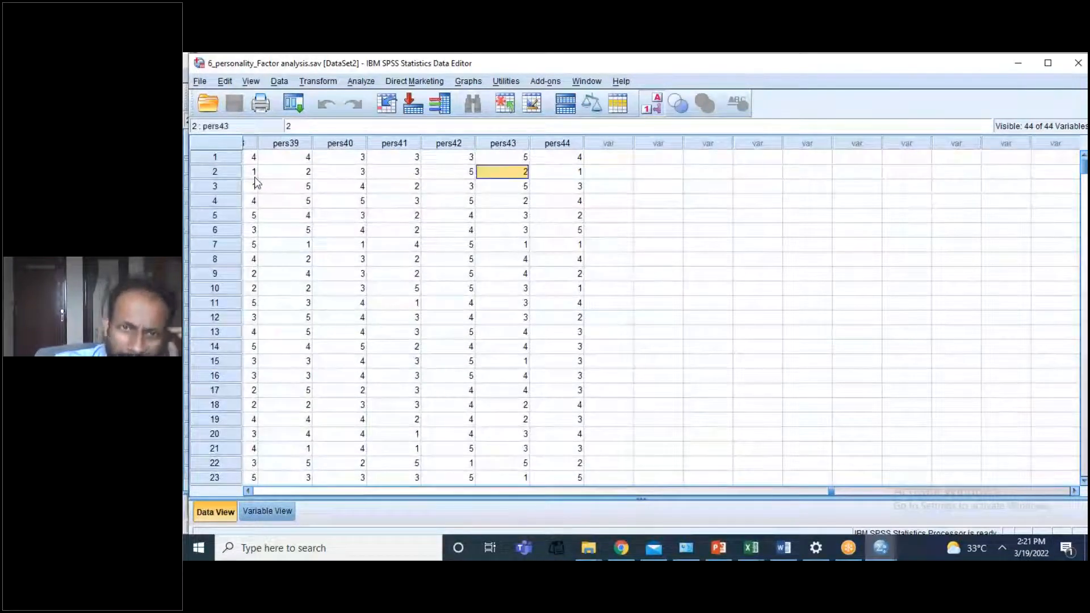
key("Left")
key("Left")
key("Left")
key("Left")
key("Left")
key("Left")
key("Left")
key("Left")
key("Left")
key("Left")
key("Left")
key("Left")
key("Left")
key("Left")
key("Left")
key("Left")
key("Left")
key("Left")
key("Left")
key("Left")
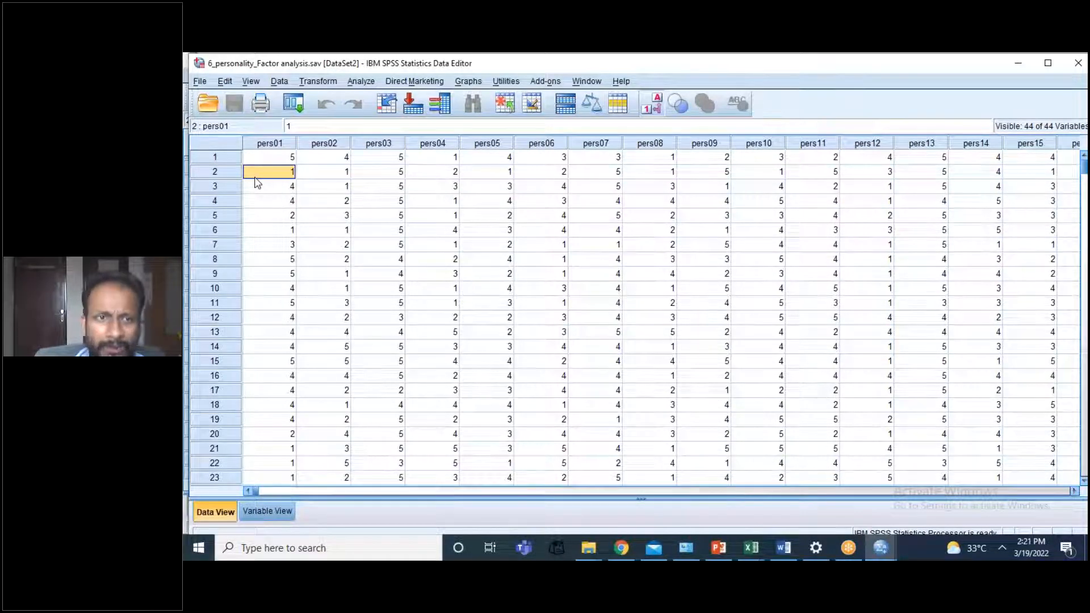
key("Right")
key("Right")
key("Right")
key("Right")
key("Right")
key("Right")
key("Right")
key("Right")
key("Right")
key("Right")
key("Right")
key("Right")
key("Right")
key("Right")
key("Right")
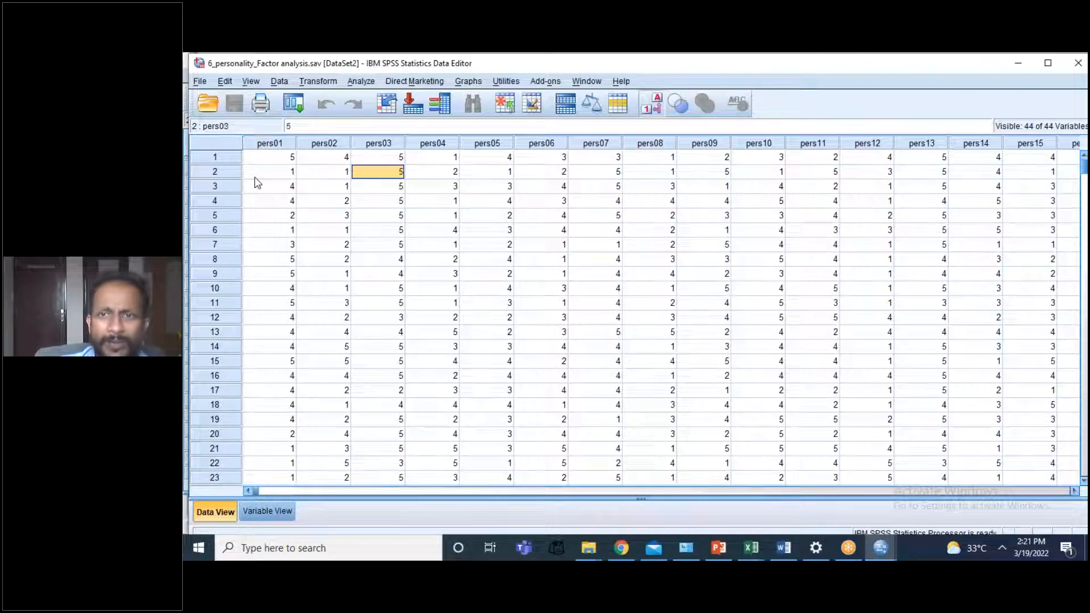
key("Right")
key("Right")
key("Right")
key("Right")
key("Right")
key("Right")
key("Right")
key("Right")
key("Right")
key("Right")
key("Right")
key("Right")
key("Right")
key("Right")
key("Right")
key("Right")
key("Right")
key("Right")
key("Right")
key("Right")
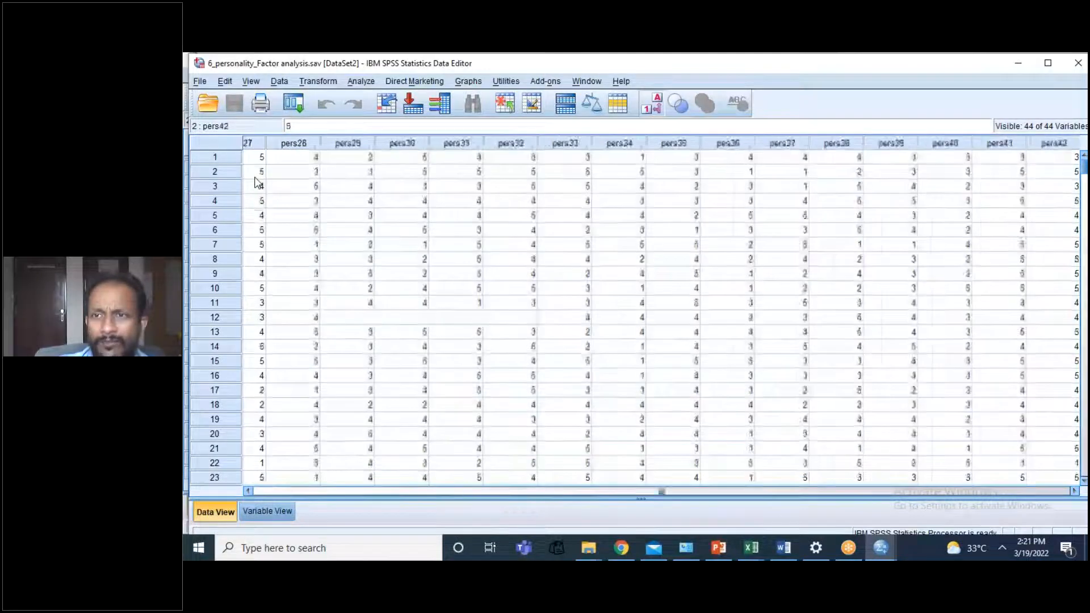
key("Left")
key("Left")
key("Left")
key("Left")
key("Left")
key("Left")
key("Left")
key("Left")
key("Left")
key("Left")
key("Left")
key("Left")
key("Left")
key("Left")
key("Left")
key("Left")
key("Left")
key("Left")
key("Left")
key("Left")
key("Left")
key("Left")
key("Left")
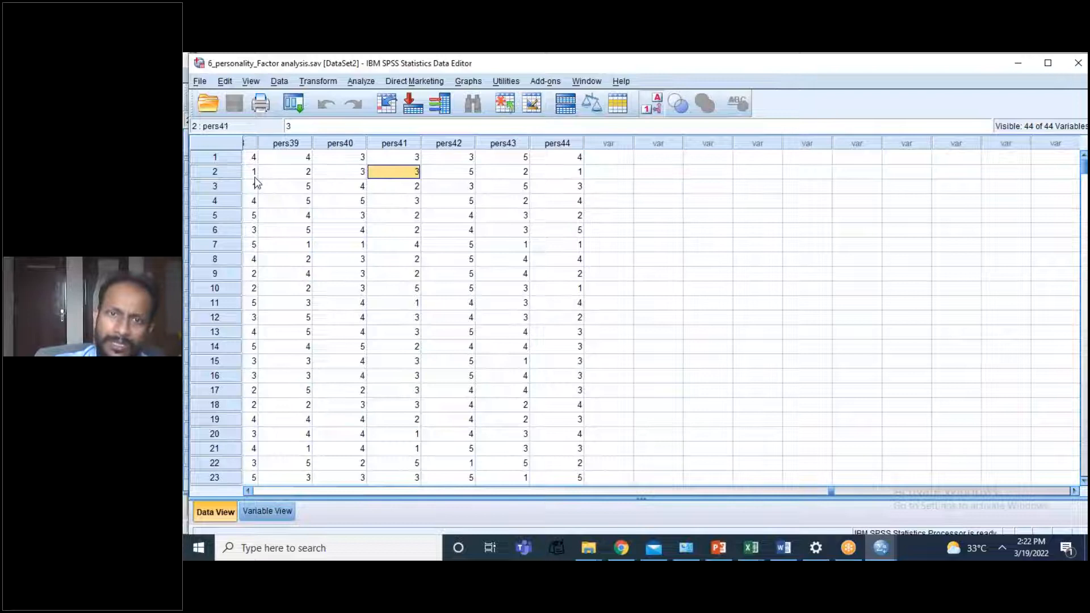
key("Home")
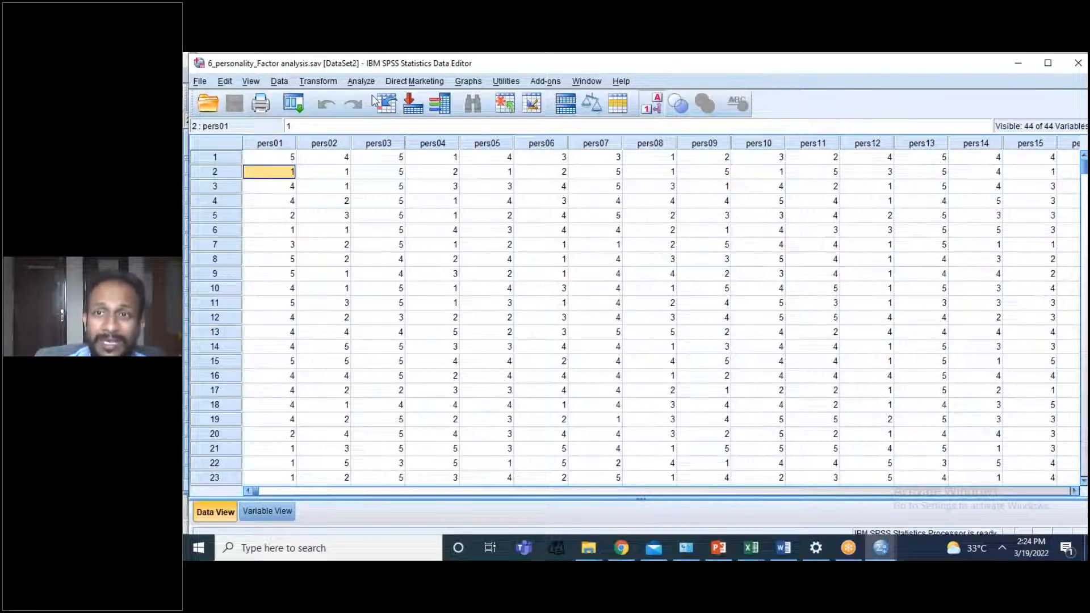
left_click(845, 70)
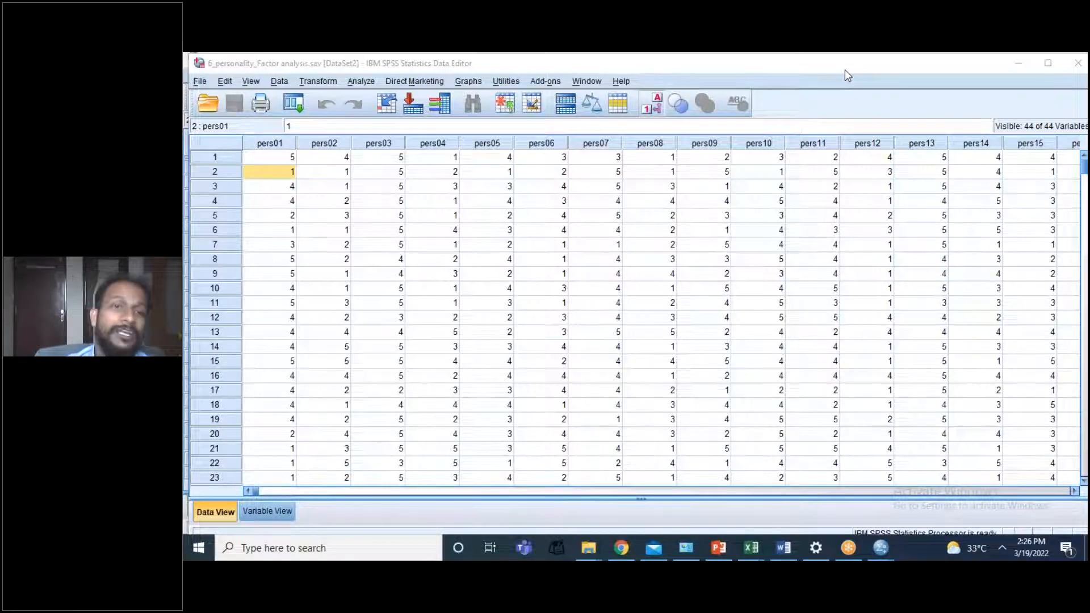
Step: Start a dimension-reduction Factor Analysis and add all the personality items to the analysis variables
left_click(357, 83)
left_click(357, 84)
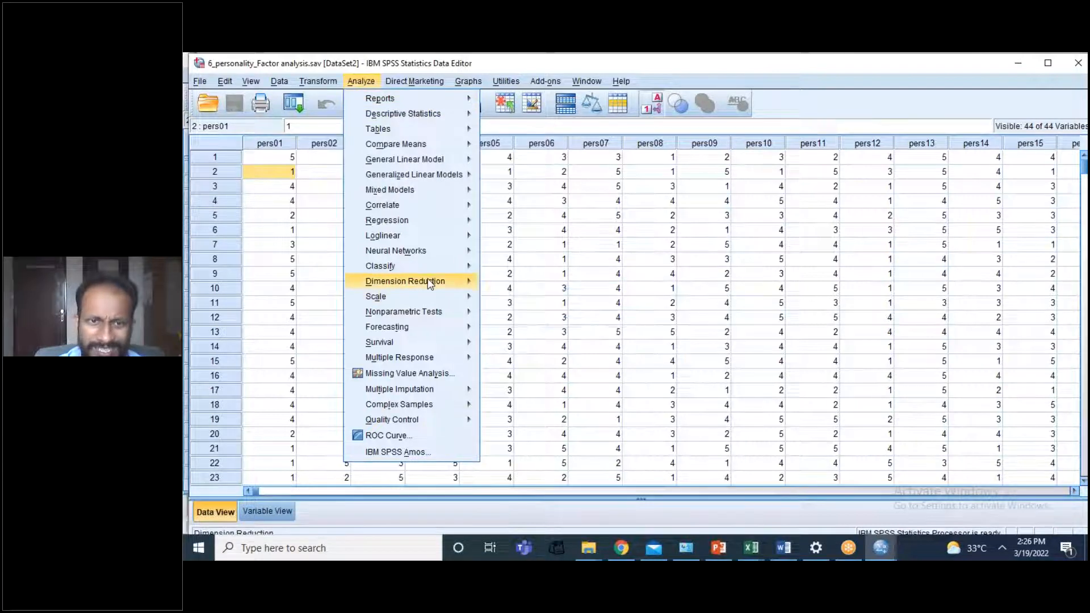
mouse_move(448, 281)
left_click(496, 285)
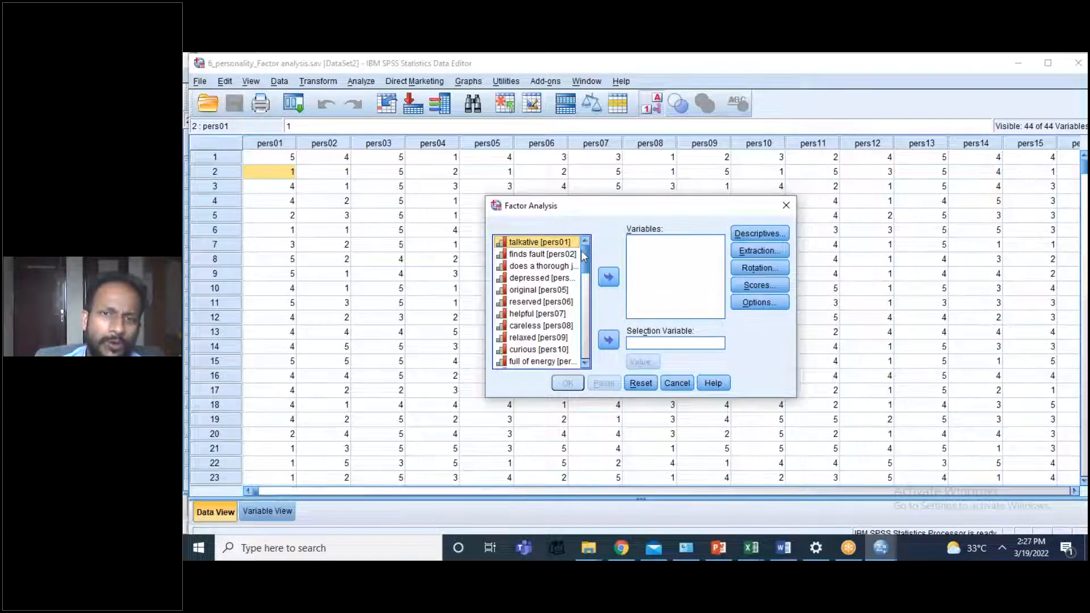
mouse_move(585, 259)
left_mouse_down()
mouse_move(586, 347)
mouse_move(587, 243)
left_mouse_up()
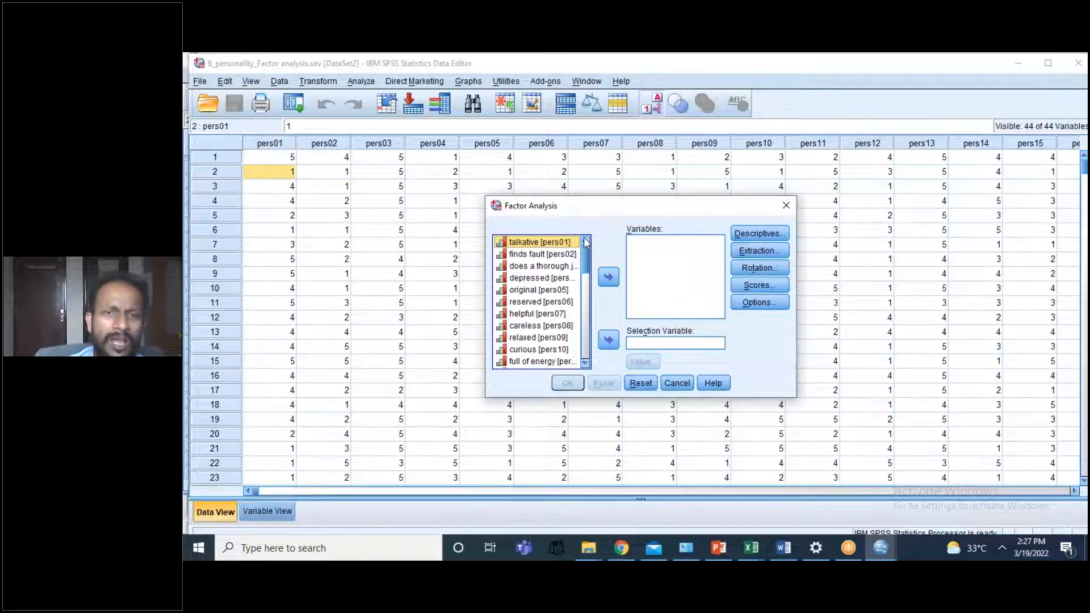
key("ctrl+a")
left_click(608, 278)
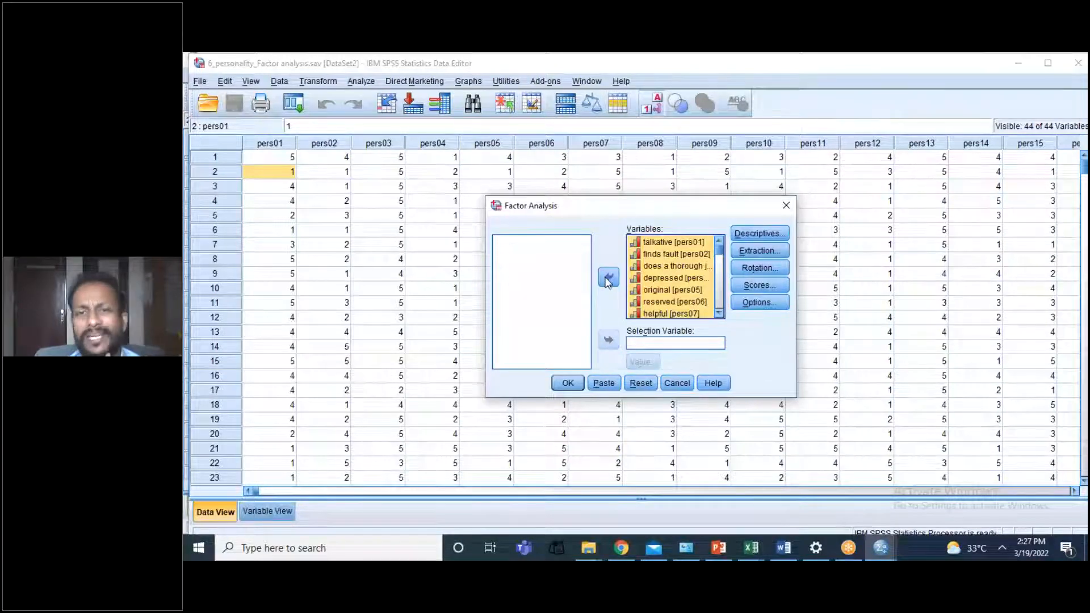
Step: Request the correlation coefficients, significance levels, determinant, and KMO and Bartlett's test of sphericity in the factor analysis descriptives
left_click(752, 233)
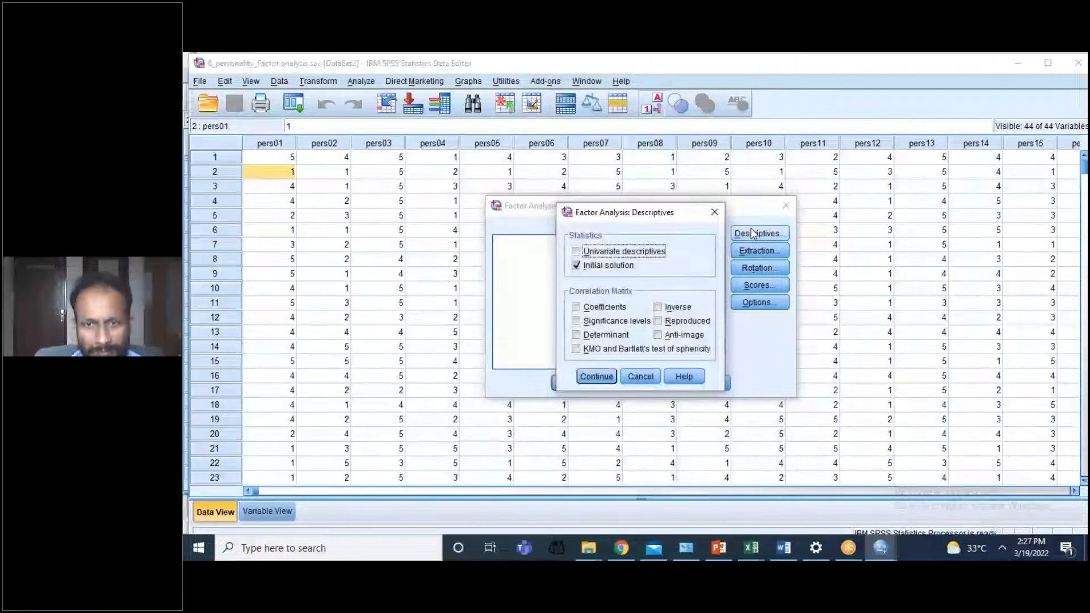
left_click(581, 310)
left_click(576, 307)
left_click(576, 321)
left_click(576, 335)
left_click(576, 348)
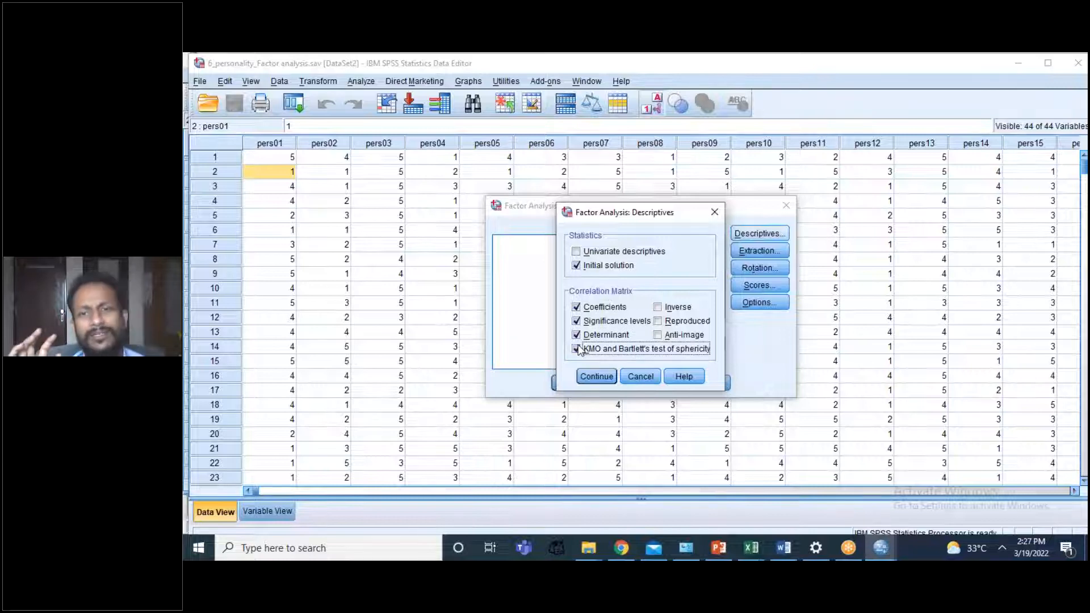
left_click(592, 371)
Step: Keep Principal components as the extraction method and add the scree plot to the displayed output
left_click(769, 251)
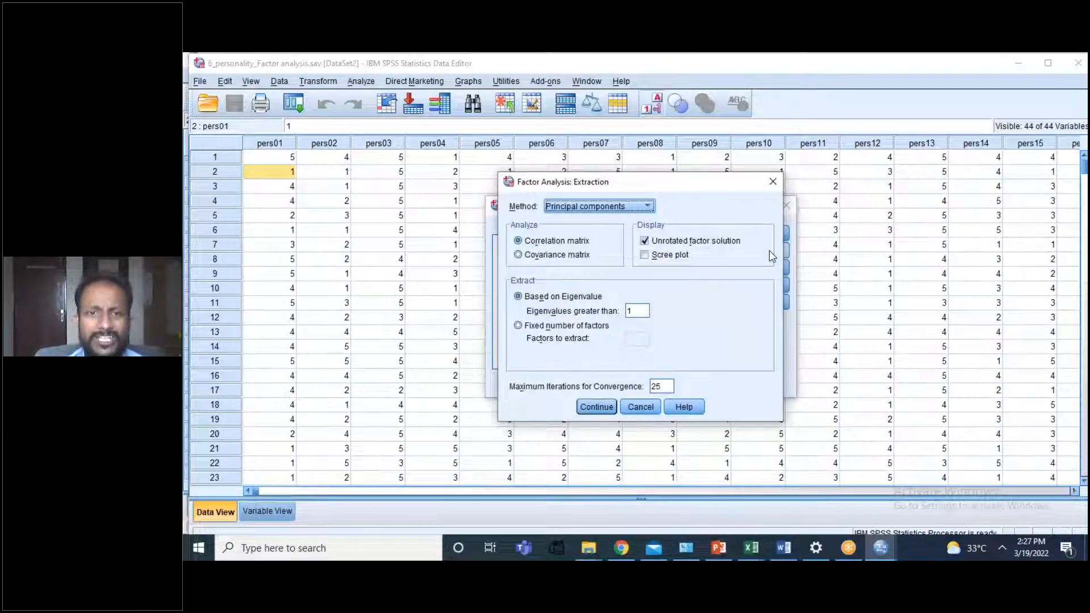
left_click(640, 208)
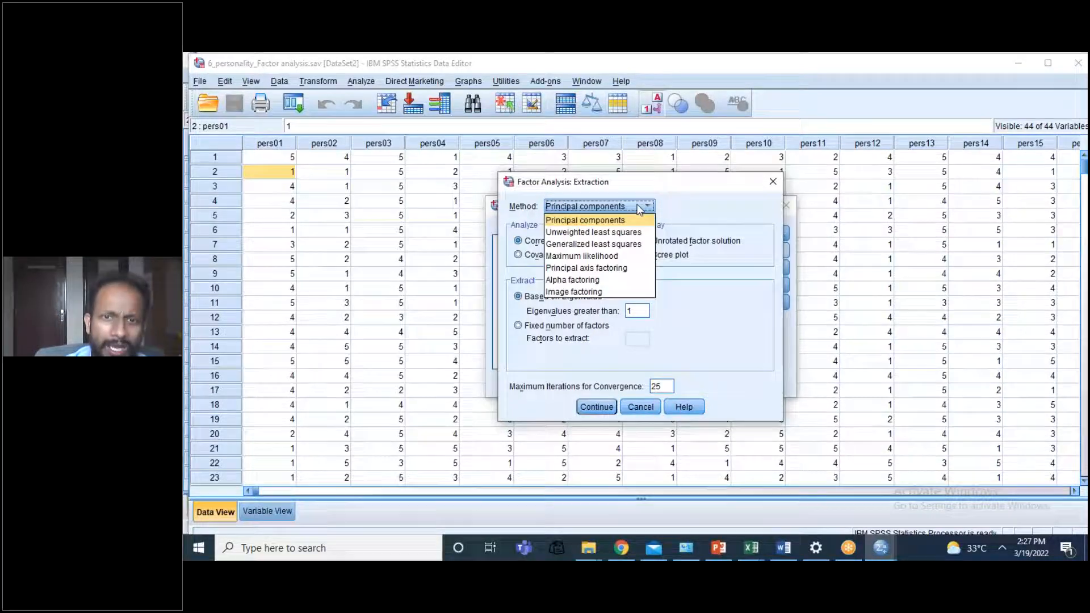
left_click(687, 202)
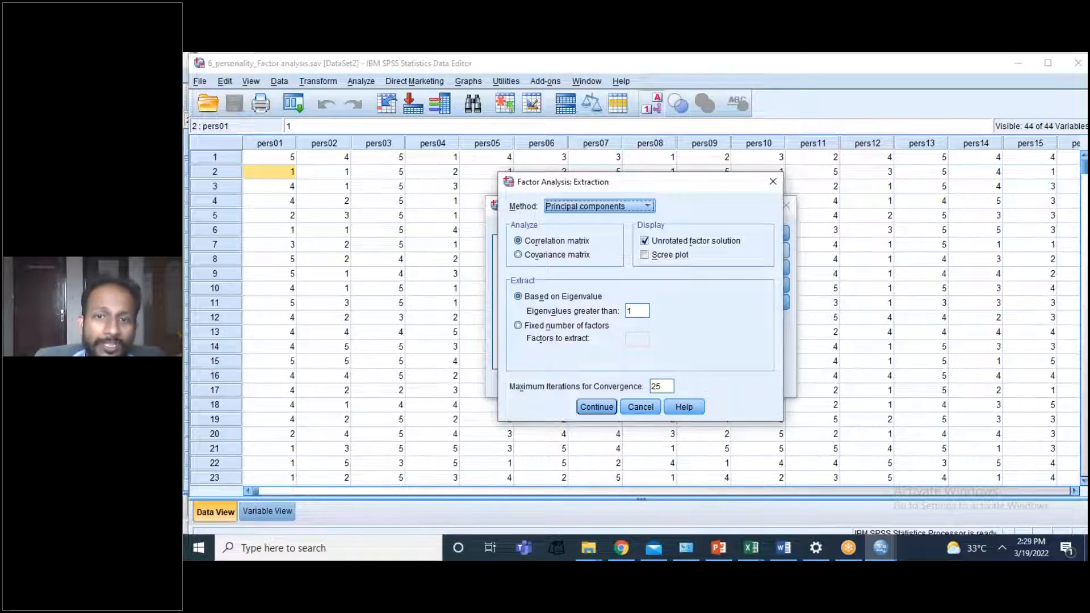
left_click(645, 257)
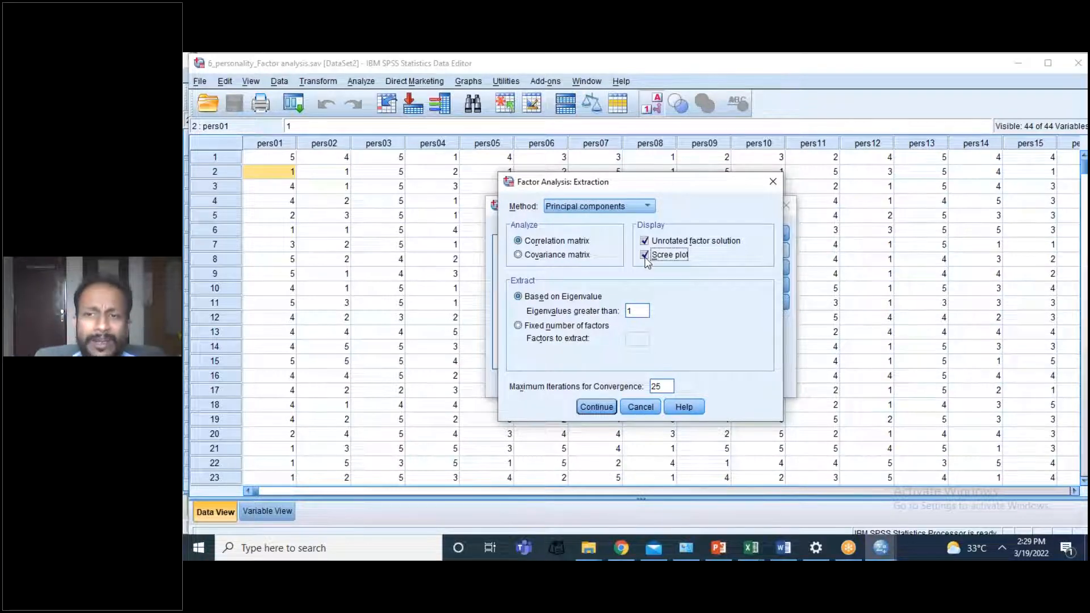
left_click(596, 406)
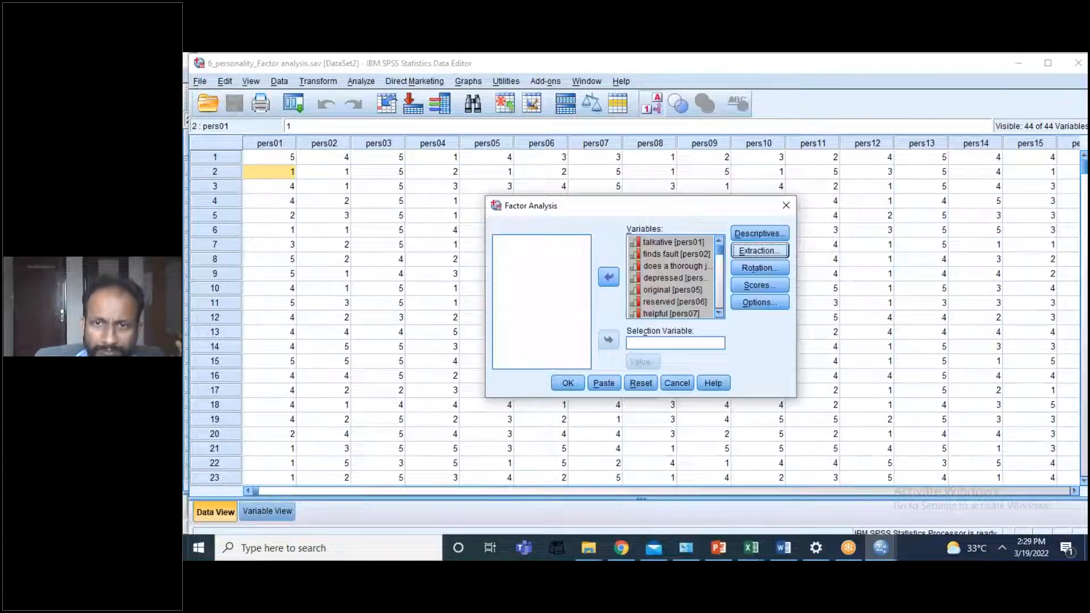
Step: Set the factor rotation method to Varimax
left_click(759, 268)
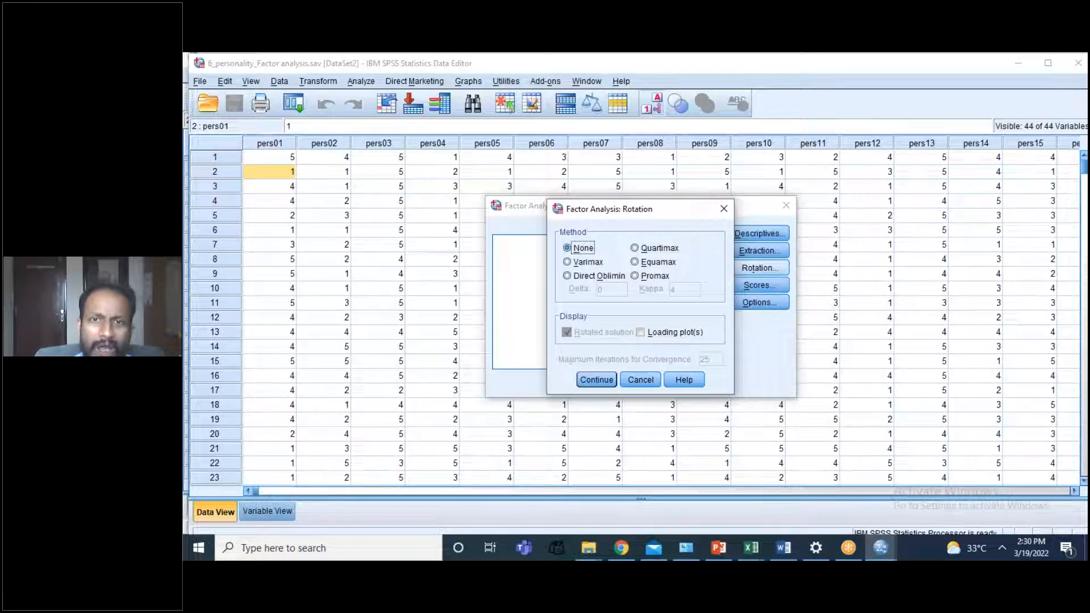
left_click(568, 262)
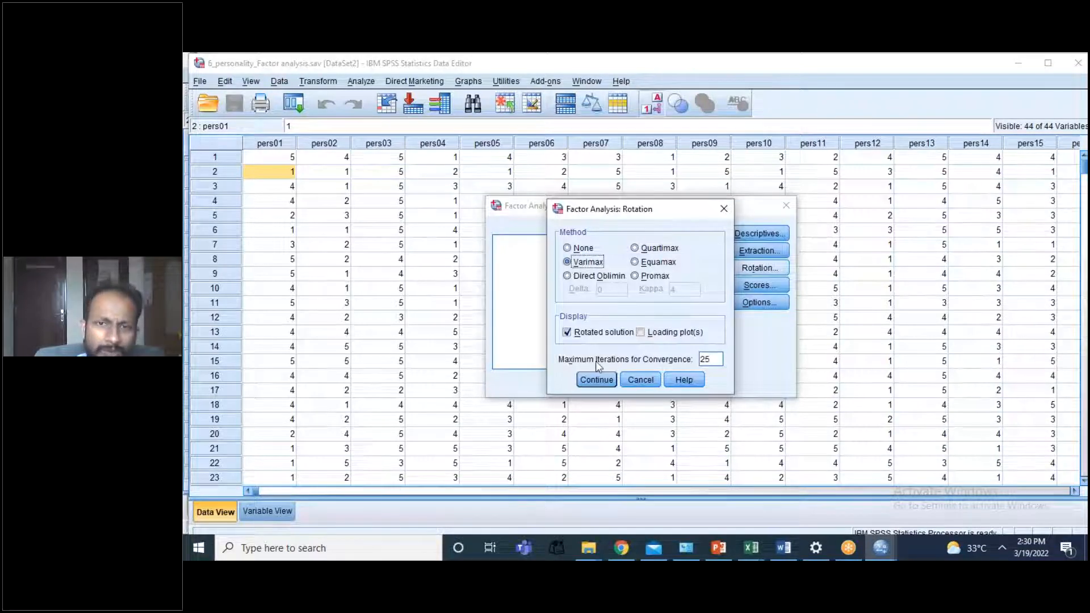
left_click(598, 381)
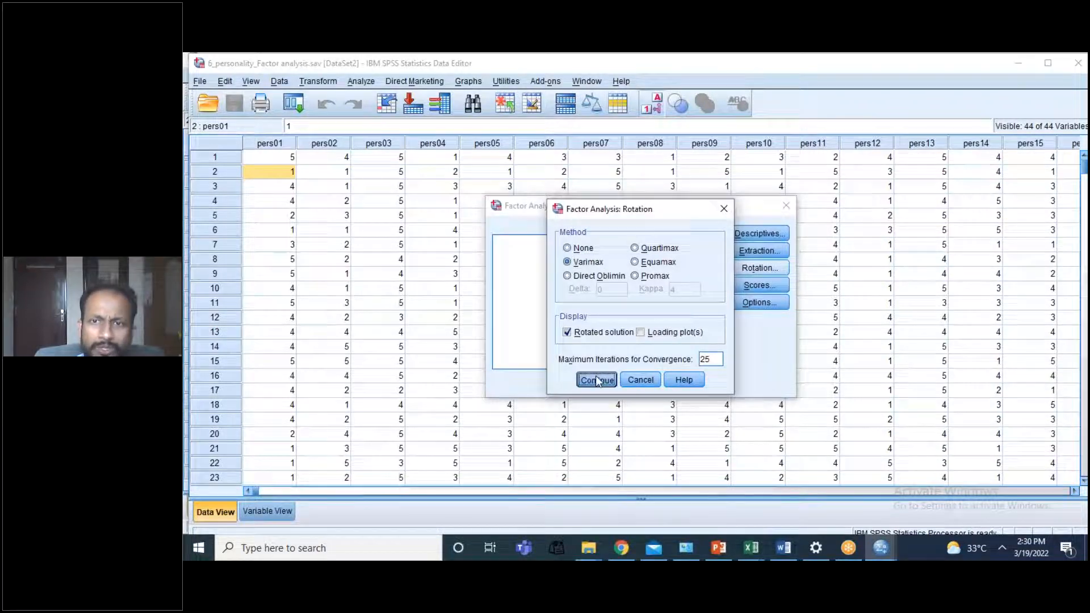
Step: Save the factor scores as variables using the Regression method
left_click(757, 287)
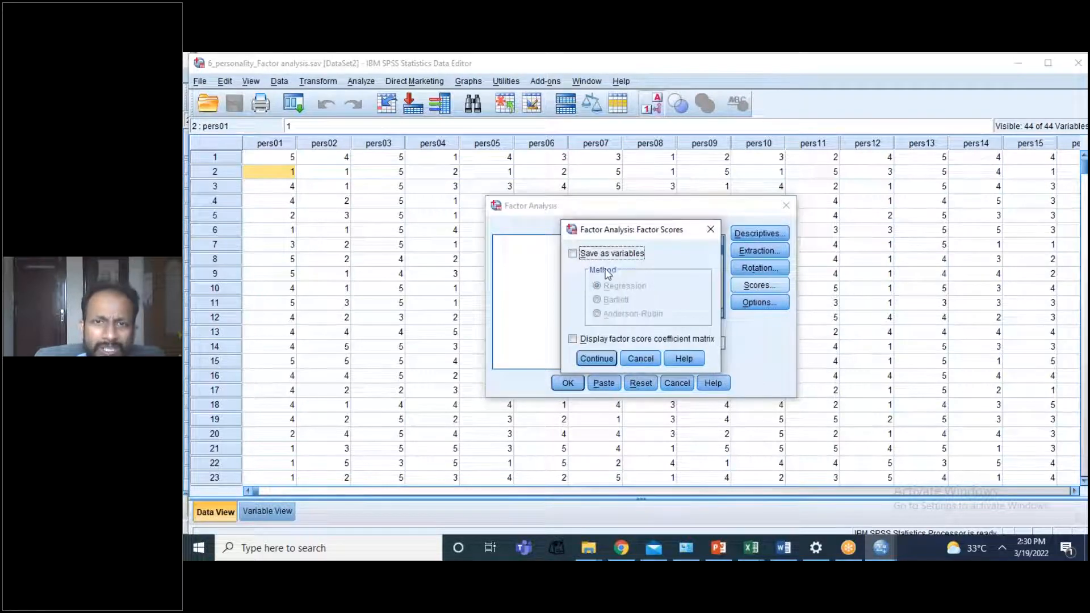
left_click(573, 254)
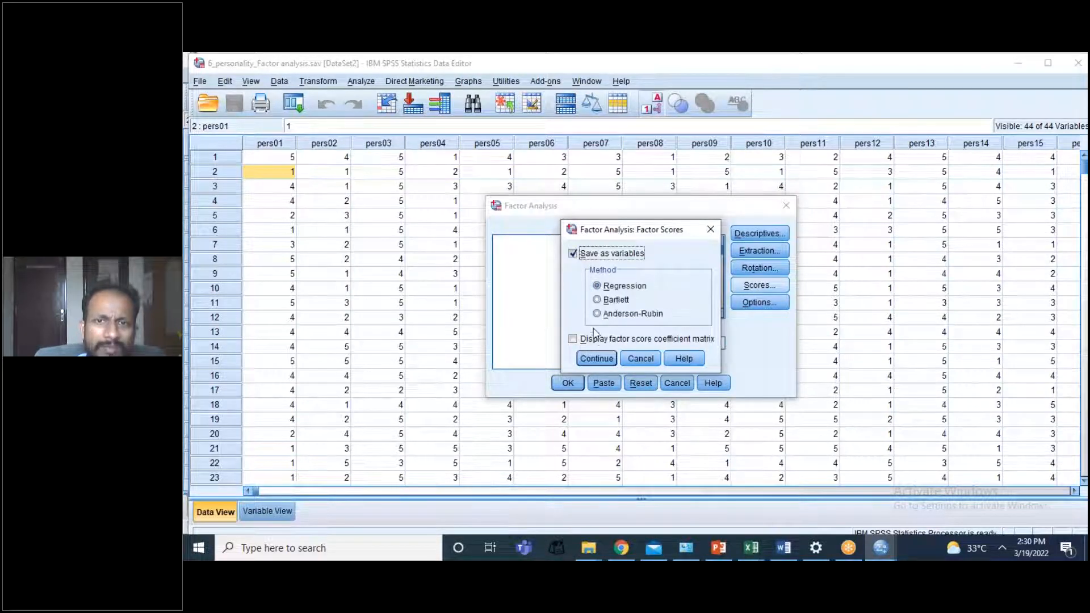
left_click(597, 358)
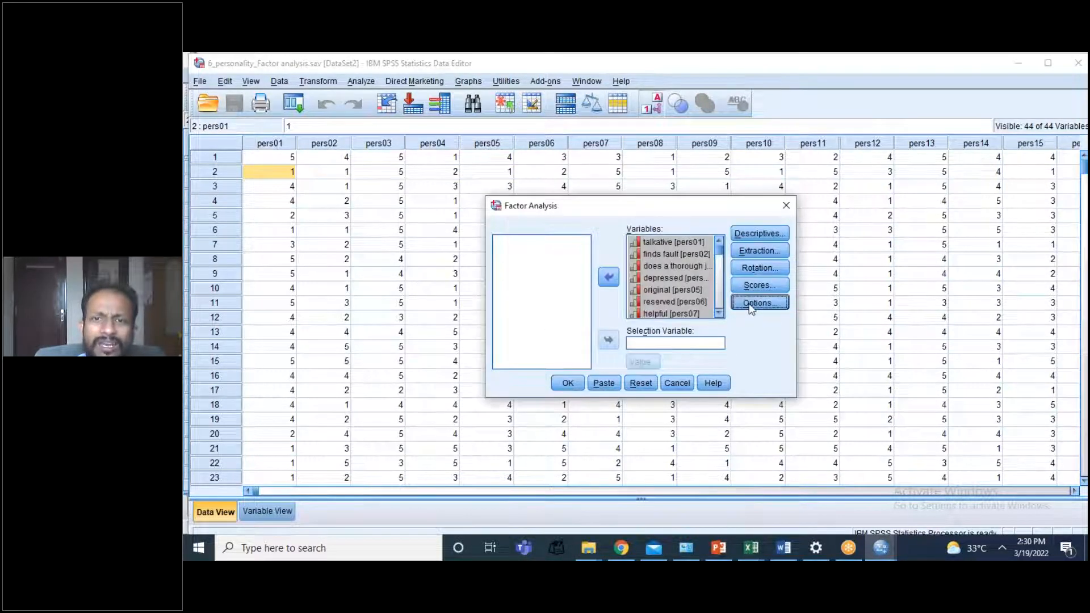
Step: Suppress small coefficients with an absolute value below .40 and run the factor analysis
left_click(756, 304)
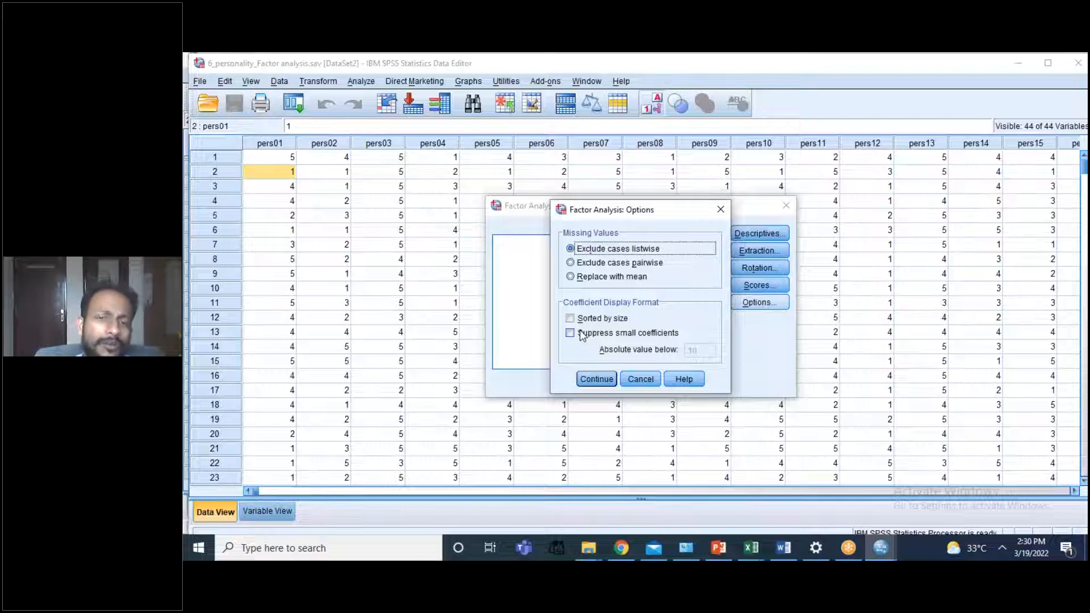
left_click(571, 334)
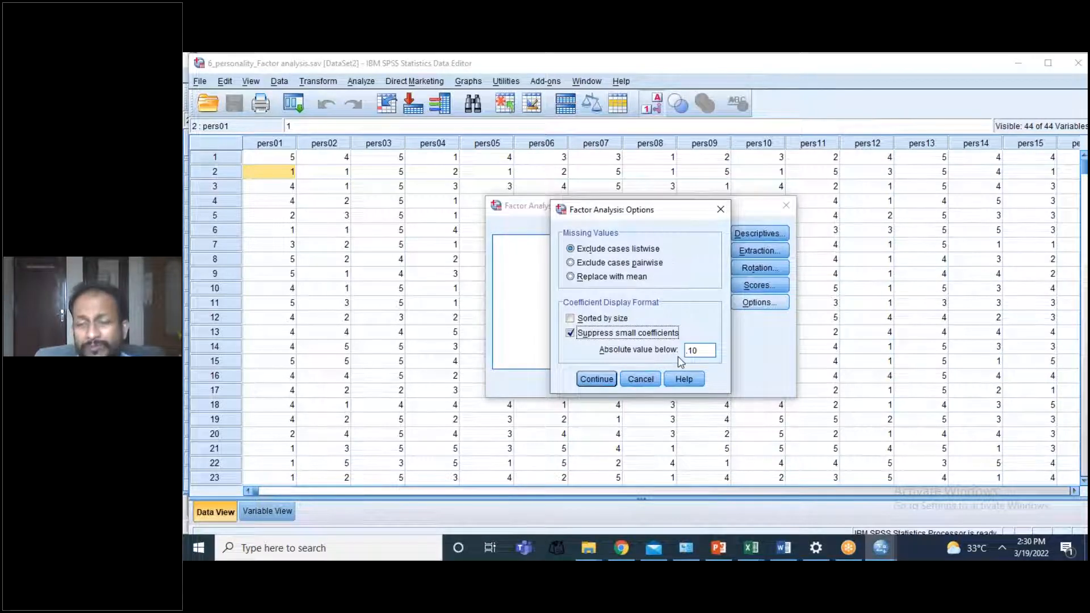
double_click(715, 350)
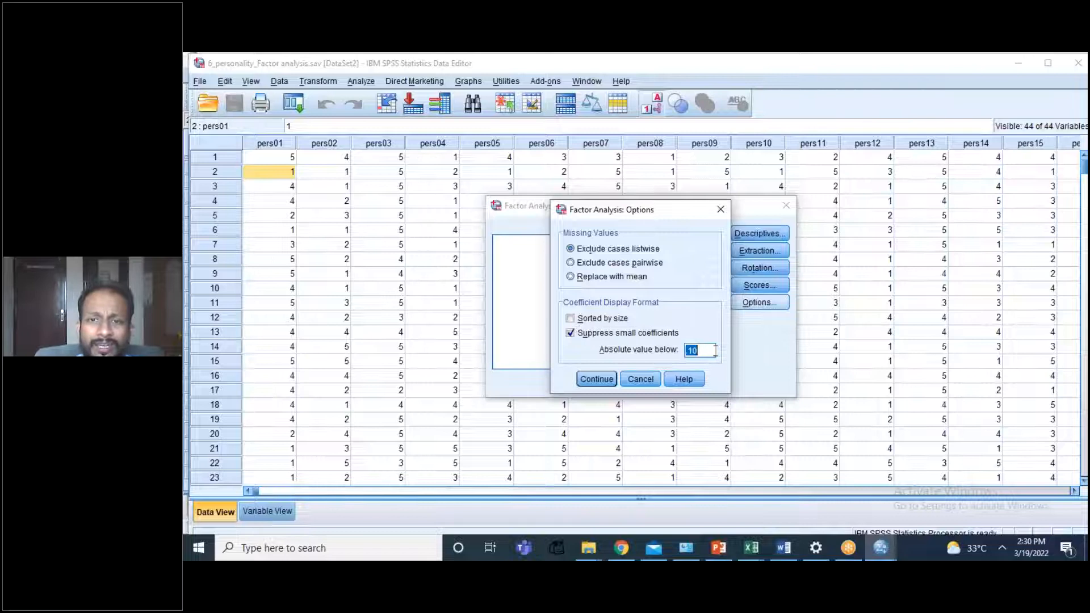
key("BackSpace")
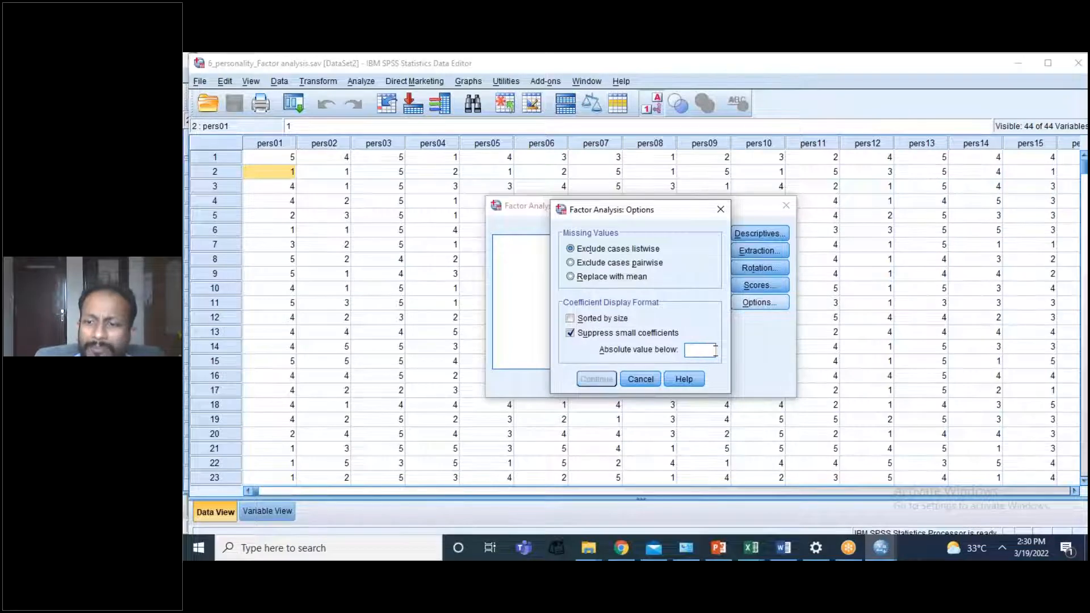
type(".40")
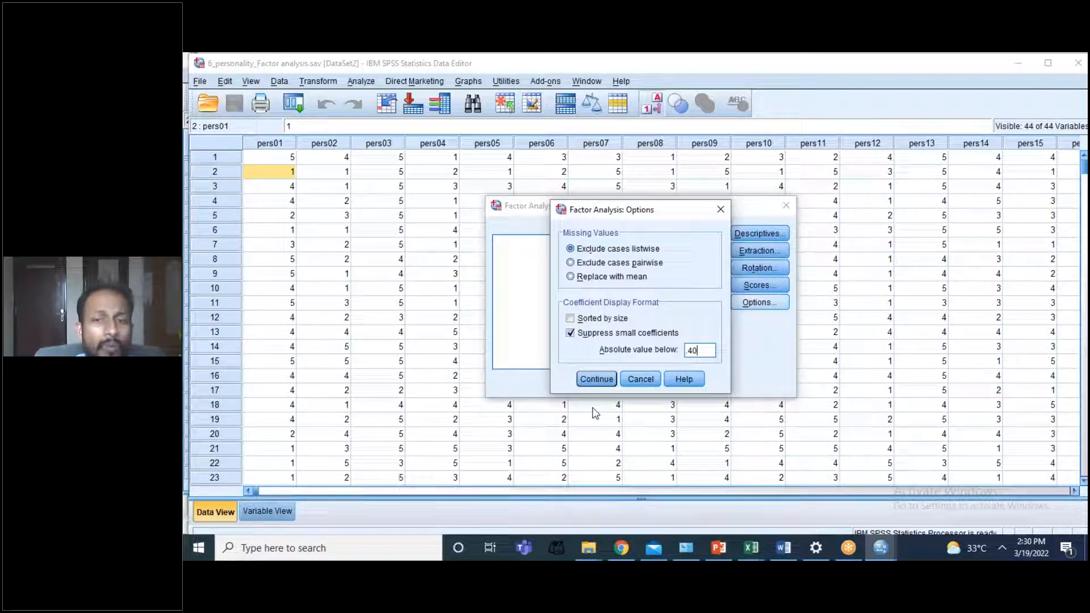
left_click(597, 379)
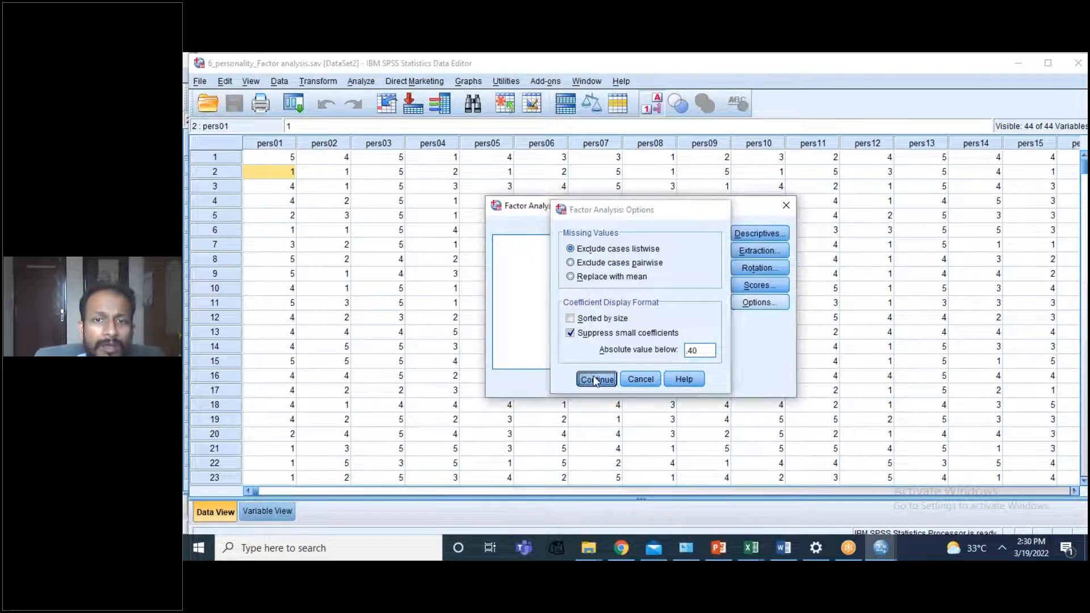
left_click(566, 383)
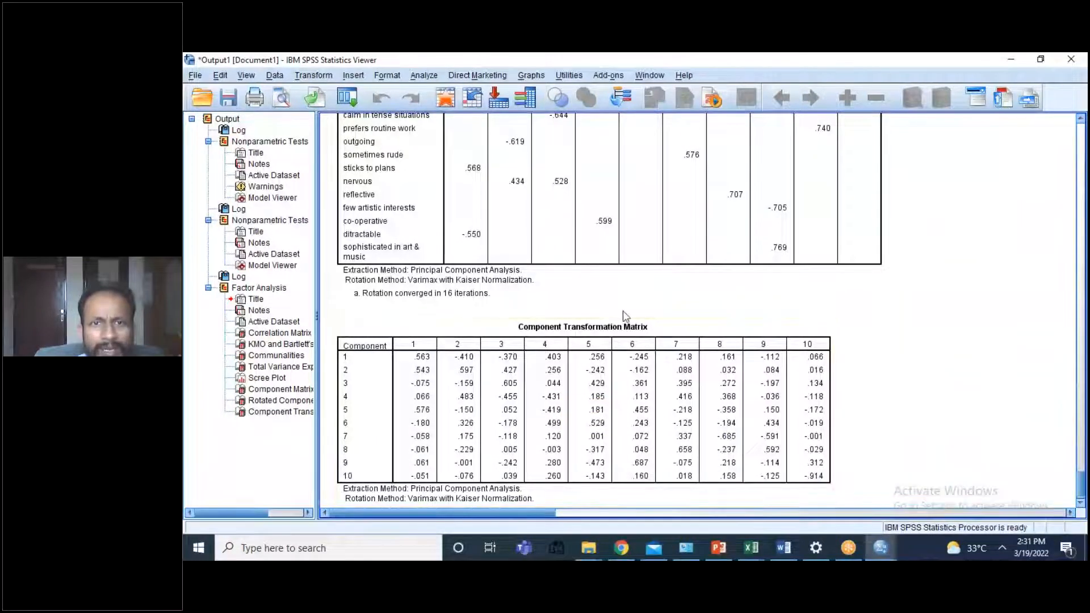
Step: Go back to the beginning of the factor analysis output and examine the correlation coefficients between the personality items
left_click(644, 307)
scroll(645, 307, "up", 10)
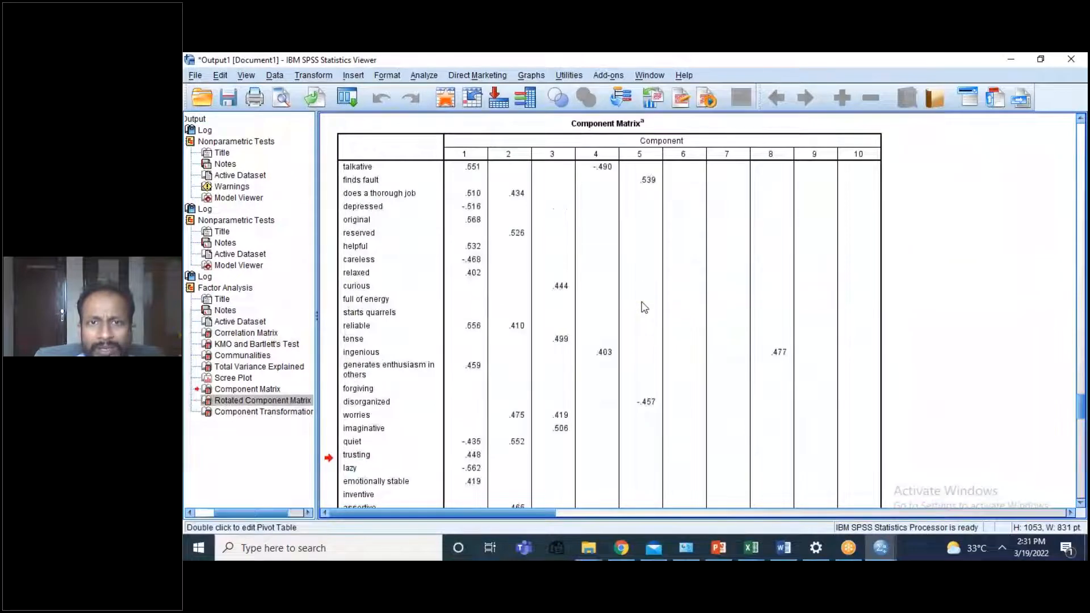
scroll(645, 307, "up", 10)
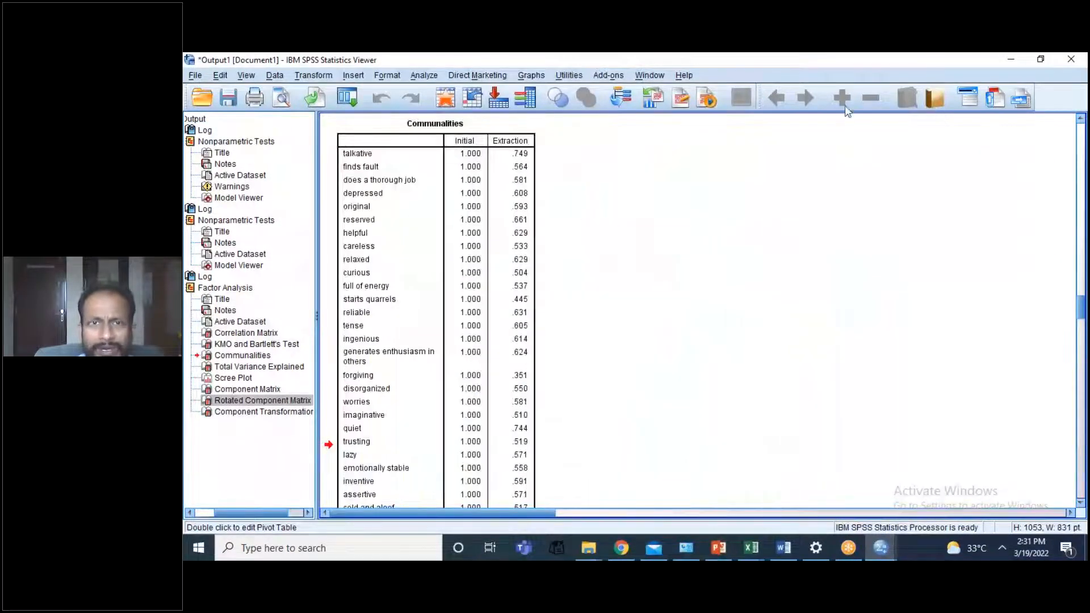
left_click_drag(956, 60, 670, 121)
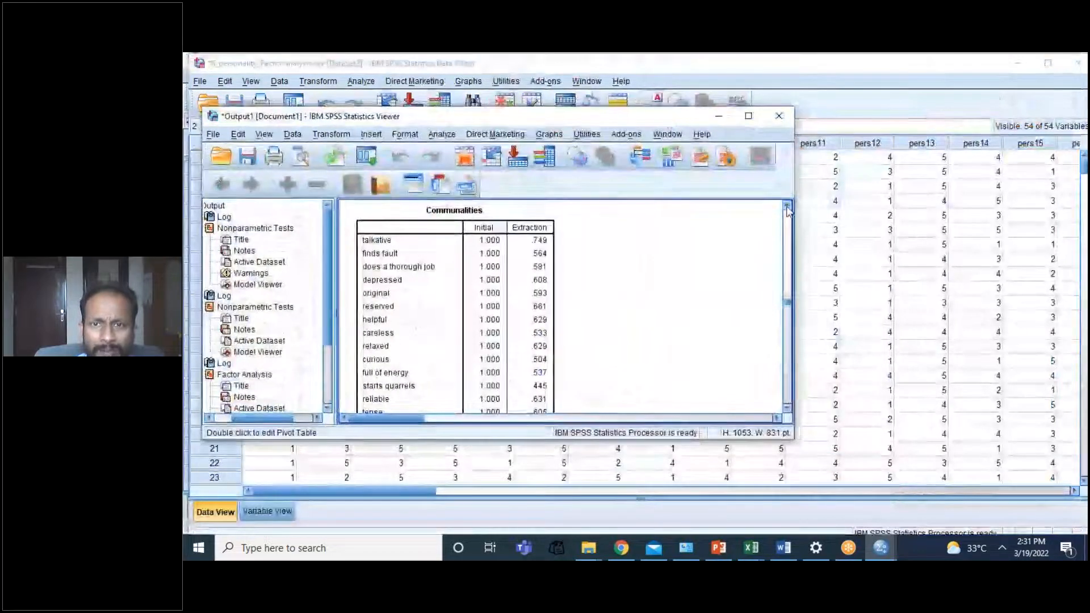
left_click(788, 206)
left_click(787, 206)
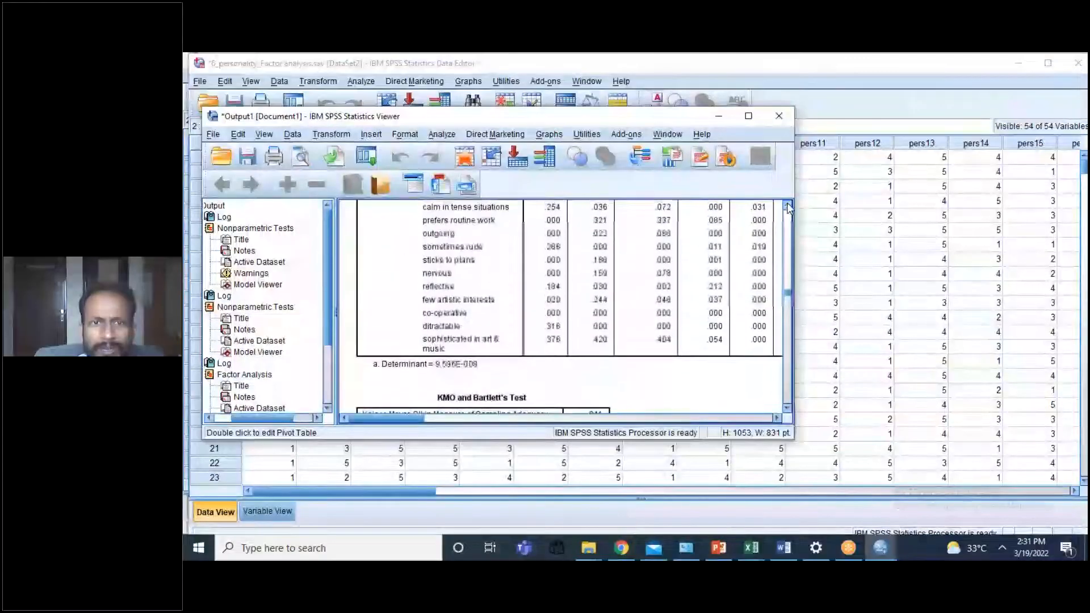
left_click(749, 117)
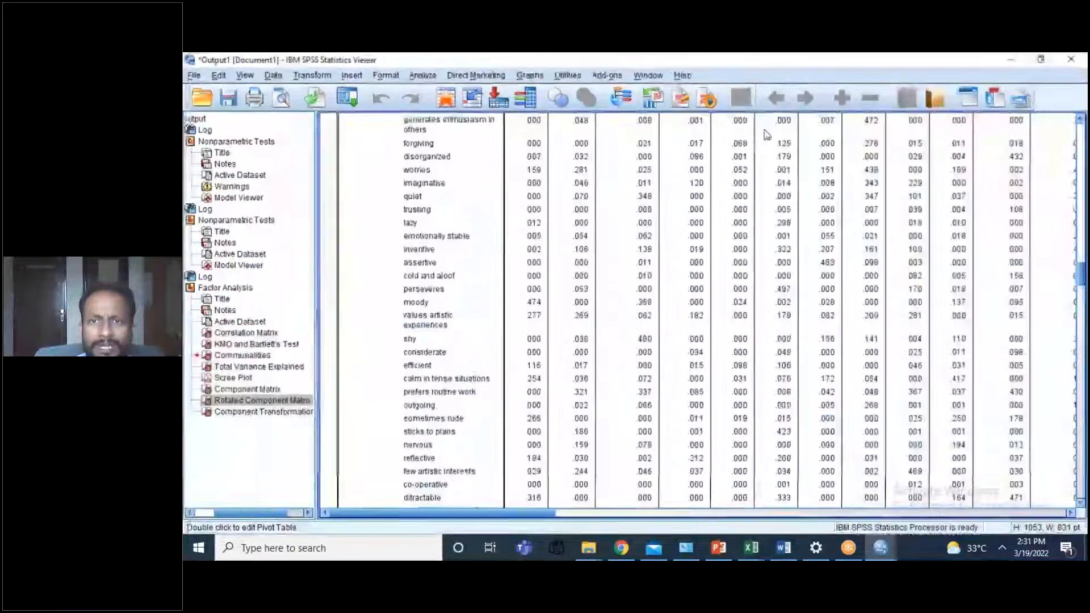
left_click(859, 109)
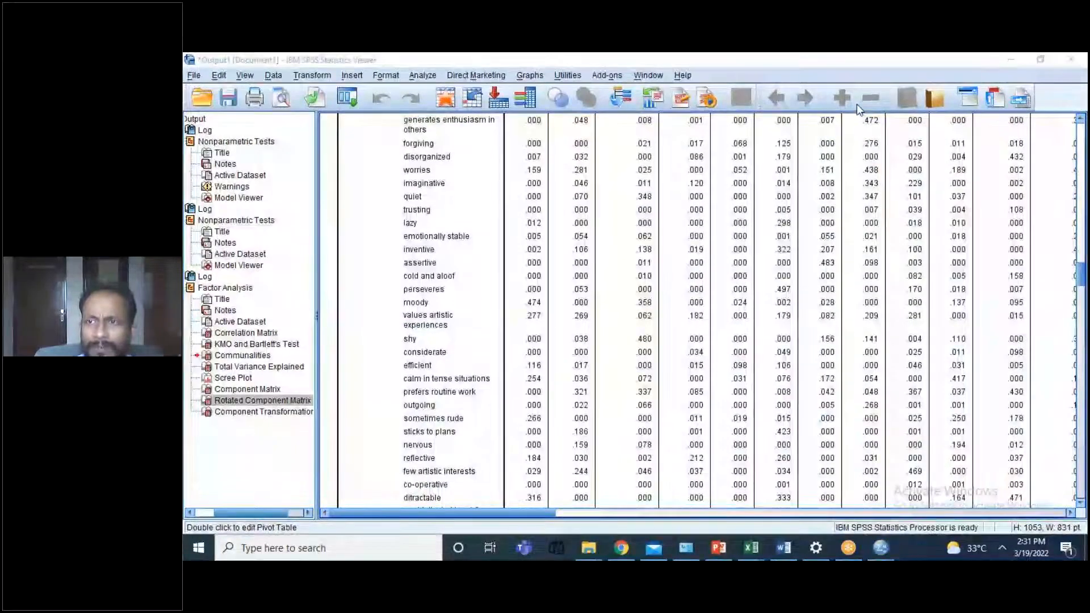
left_click(1080, 120)
left_click(1080, 121)
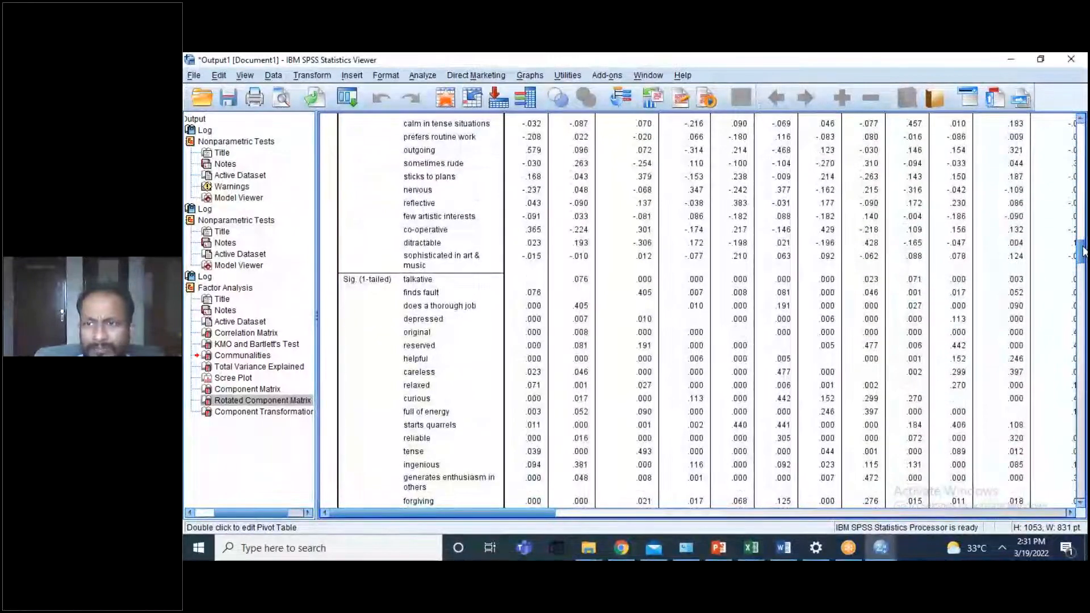
left_click_drag(1082, 250, 1070, 217)
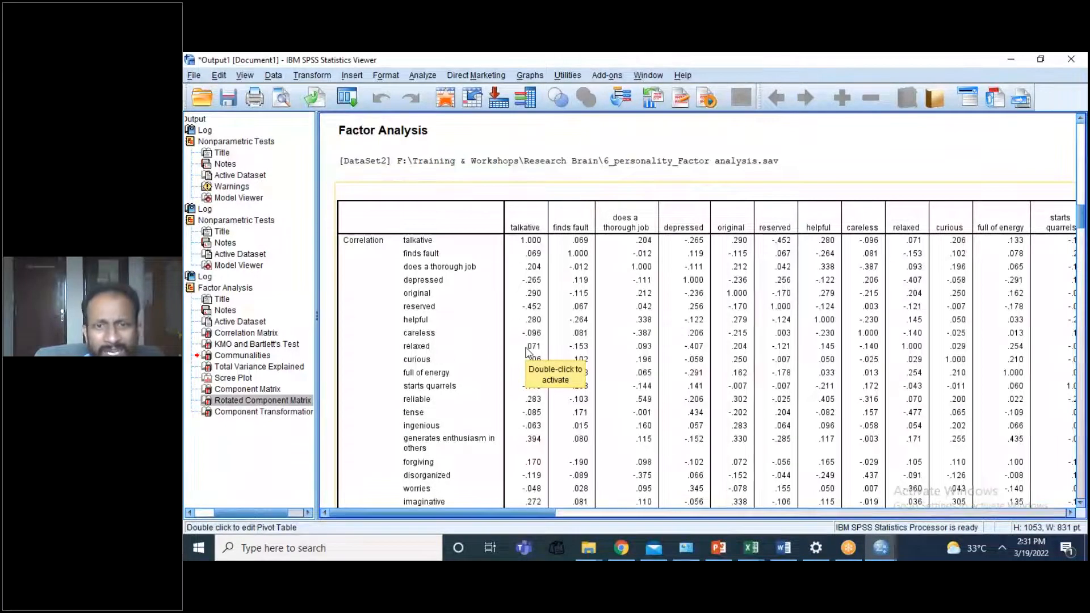
left_click_drag(575, 514, 414, 512)
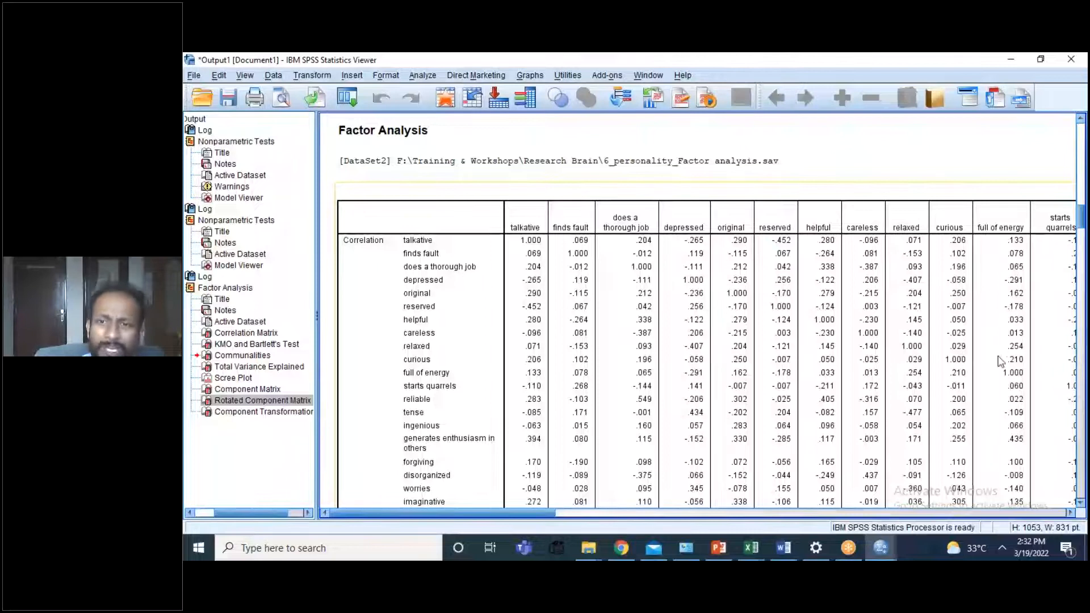
Step: Examine the one-tailed significance values in the correlation matrix
left_click_drag(1083, 221, 1076, 259)
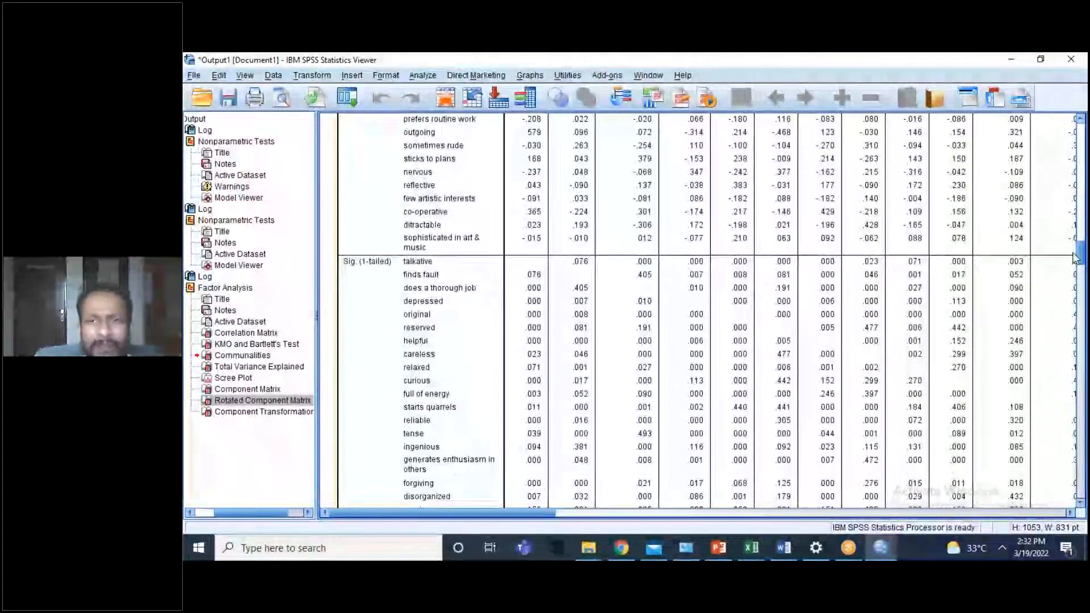
left_click_drag(1075, 259, 1075, 257)
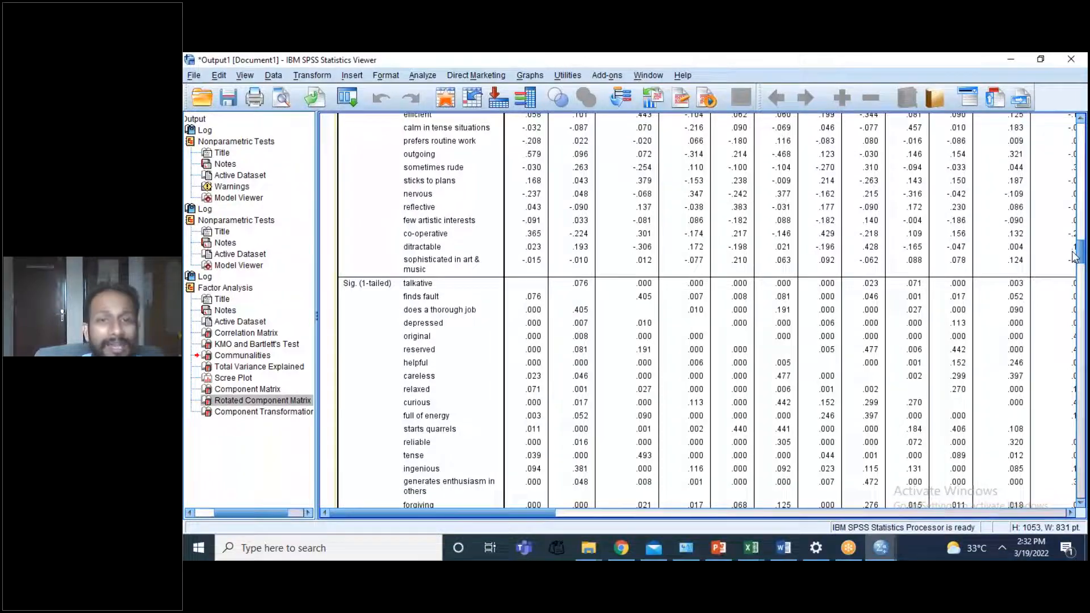
left_click_drag(1076, 258, 1074, 255)
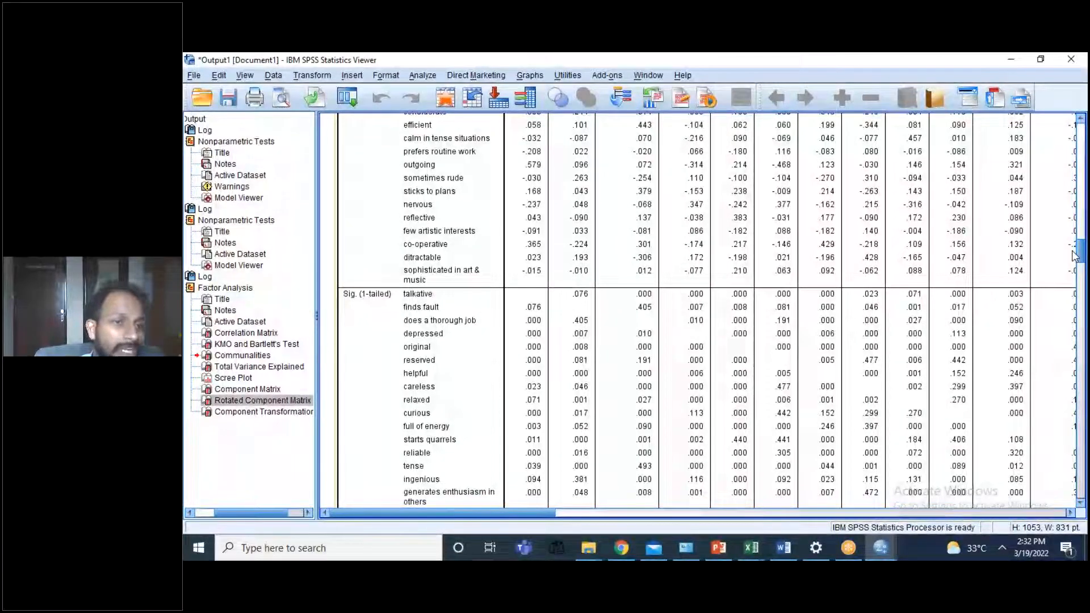
scroll(1075, 257, "down", 2)
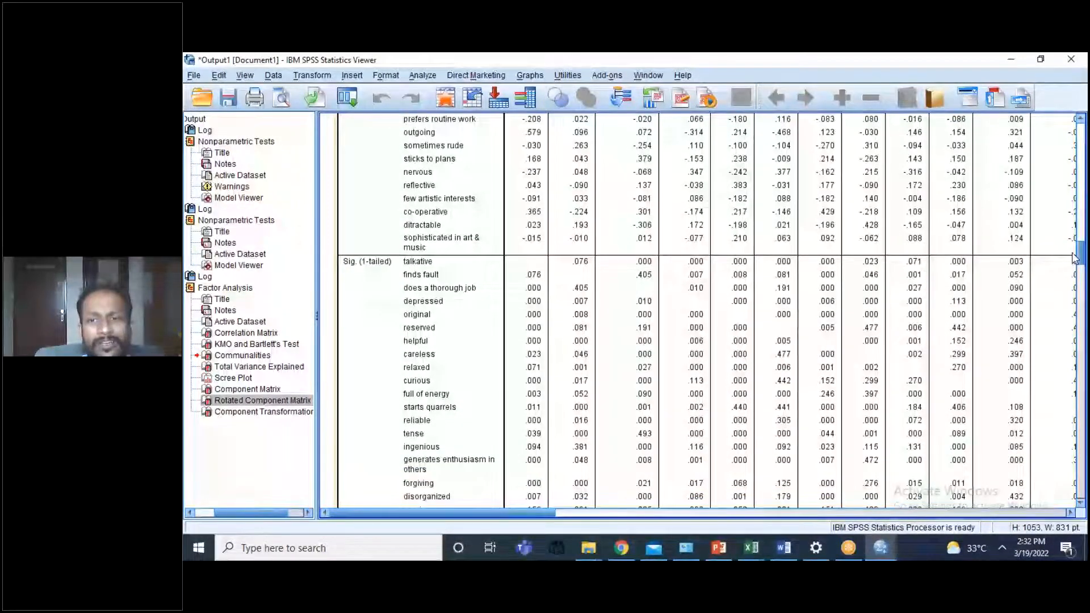
scroll(1075, 257, "down", 1)
Step: Examine the KMO and Bartlett's Test table and the communalities below it
left_click_drag(1075, 257, 1073, 306)
left_click(549, 206)
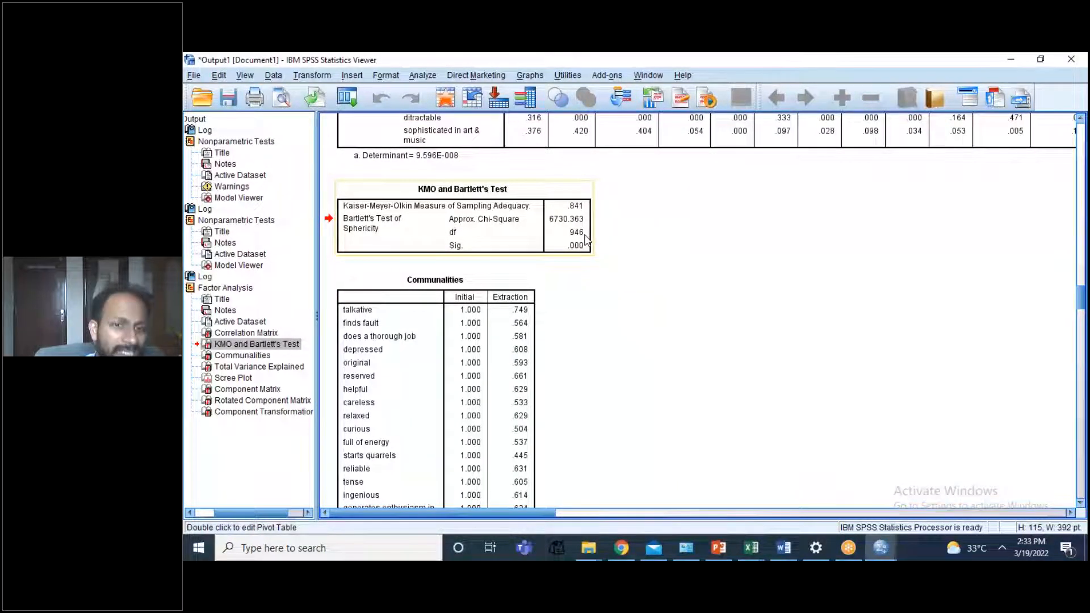
left_click_drag(1082, 301, 1083, 307)
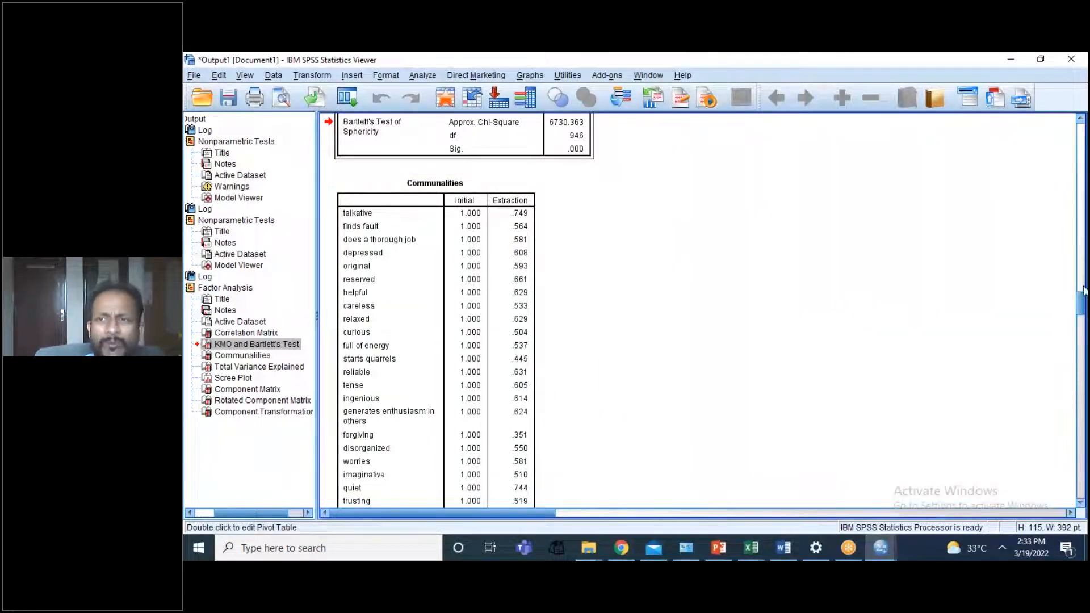
Step: Examine the eigenvalues and cumulative percentages in the Total Variance Explained table
left_click_drag(1084, 301, 1085, 341)
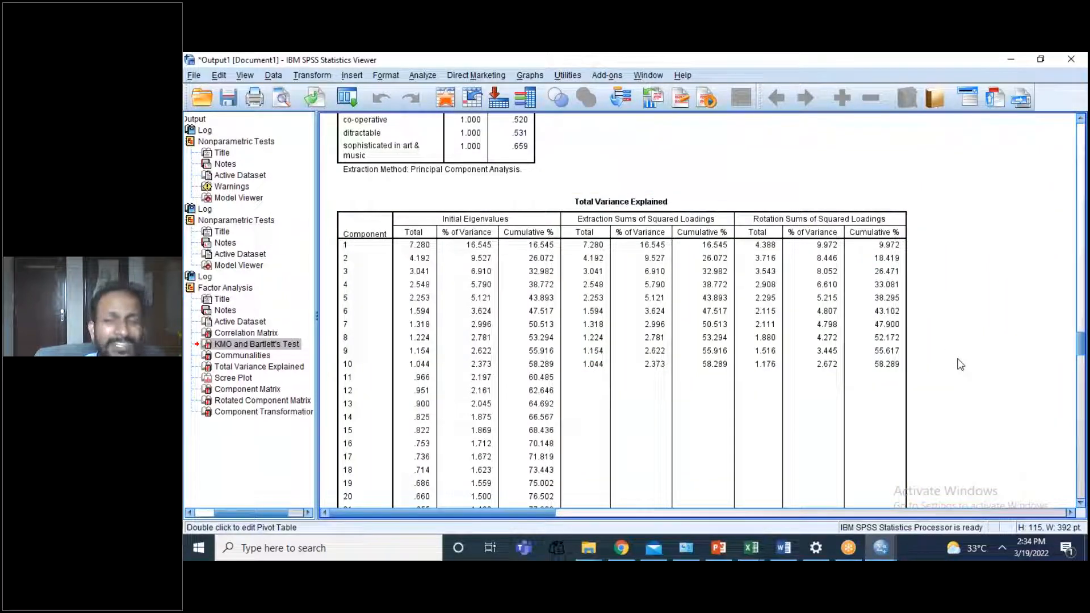
mouse_move(1084, 346)
left_mouse_down()
mouse_move(1082, 377)
mouse_move(1070, 349)
left_mouse_up()
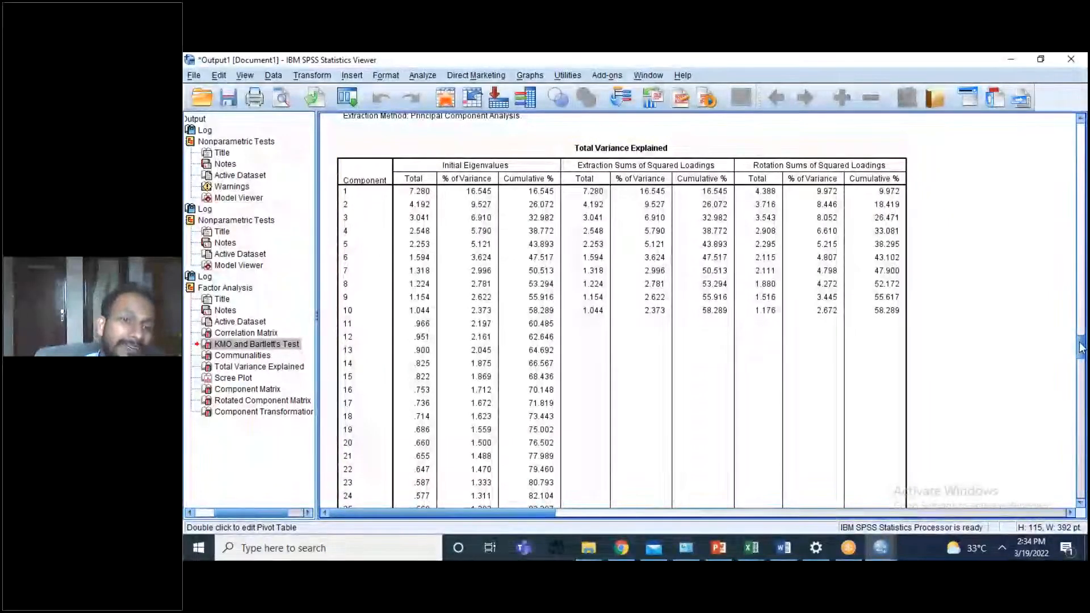
scroll(1081, 348, "down", 2)
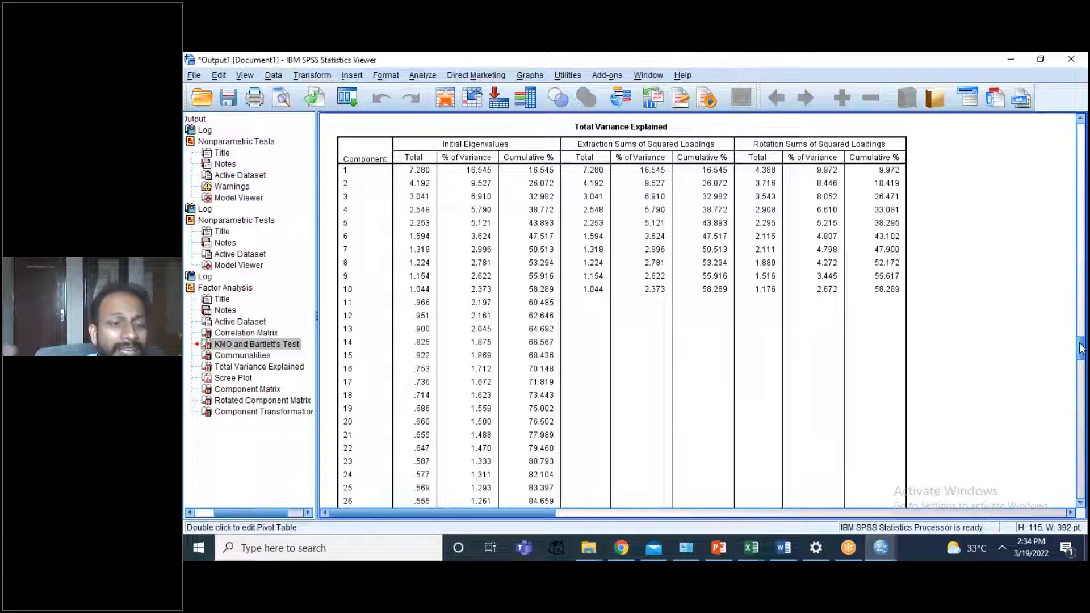
Step: Examine the scree plot and the item loadings in the unrotated Component Matrix
left_click_drag(1083, 352, 1059, 385)
left_click(559, 329)
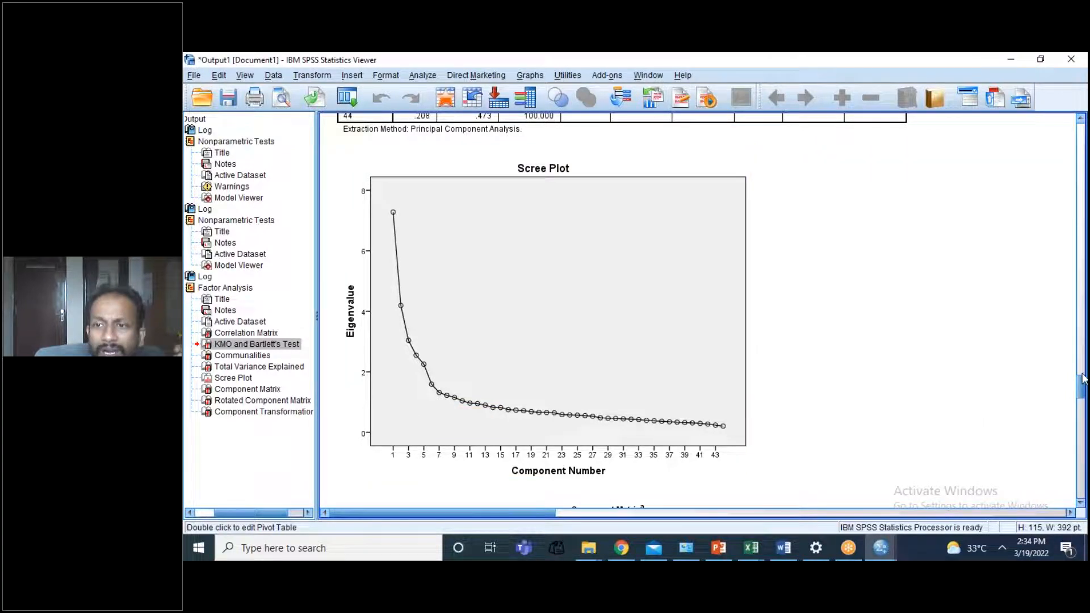
scroll(1083, 390, "down", 1)
left_click_drag(1083, 390, 1066, 409)
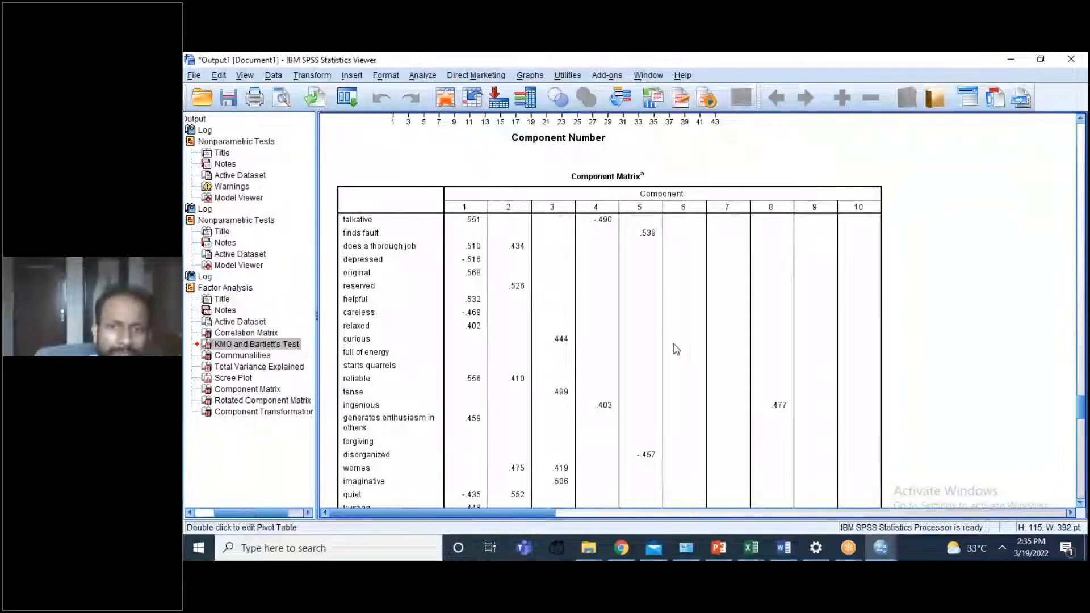
left_click(818, 243)
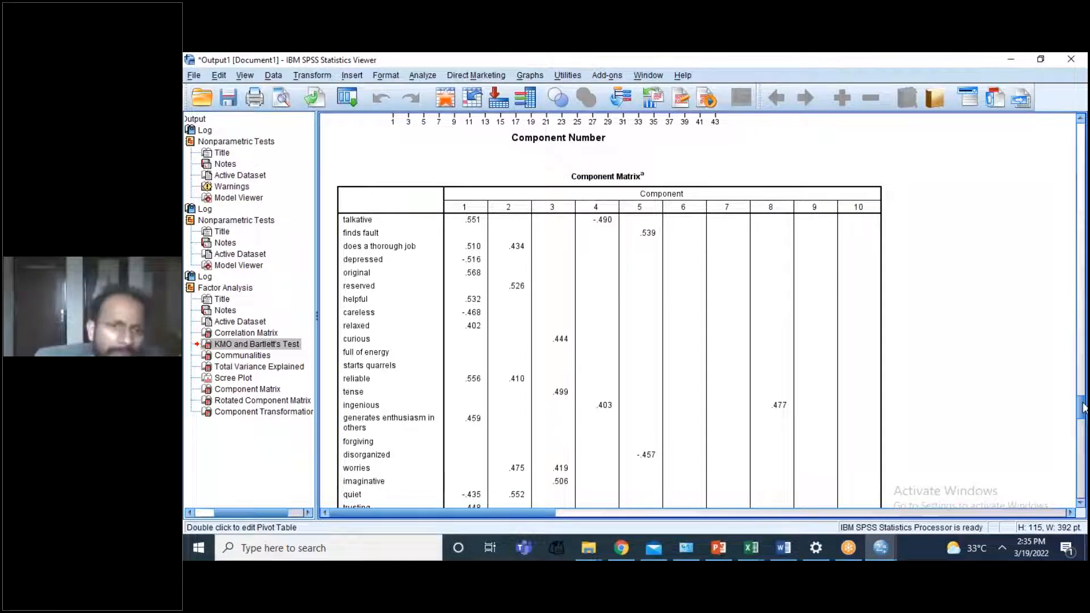
Step: Review the Total Variance Explained table again and compare its extracted components with the Component Matrix
left_click_drag(1083, 407, 1068, 348)
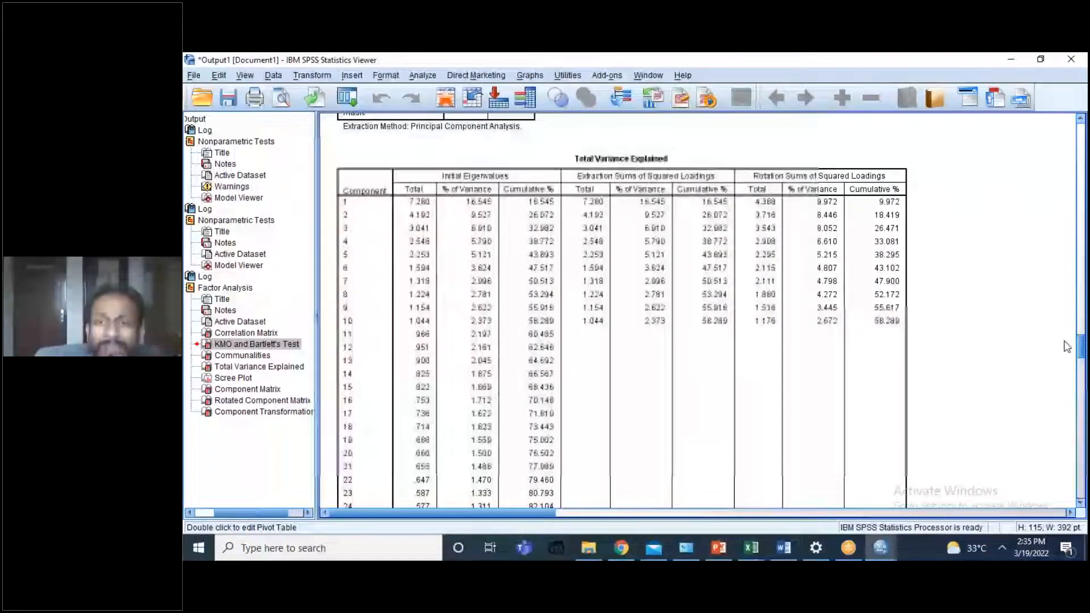
scroll(1065, 344, "up", 2)
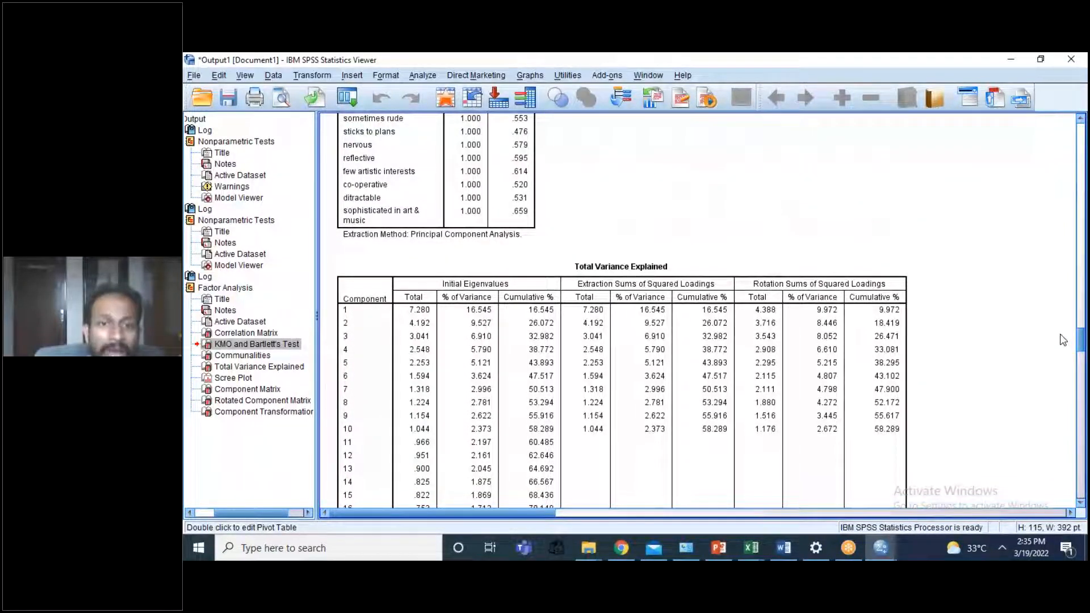
scroll(1063, 340, "down", 1)
scroll(1063, 342, "down", 10)
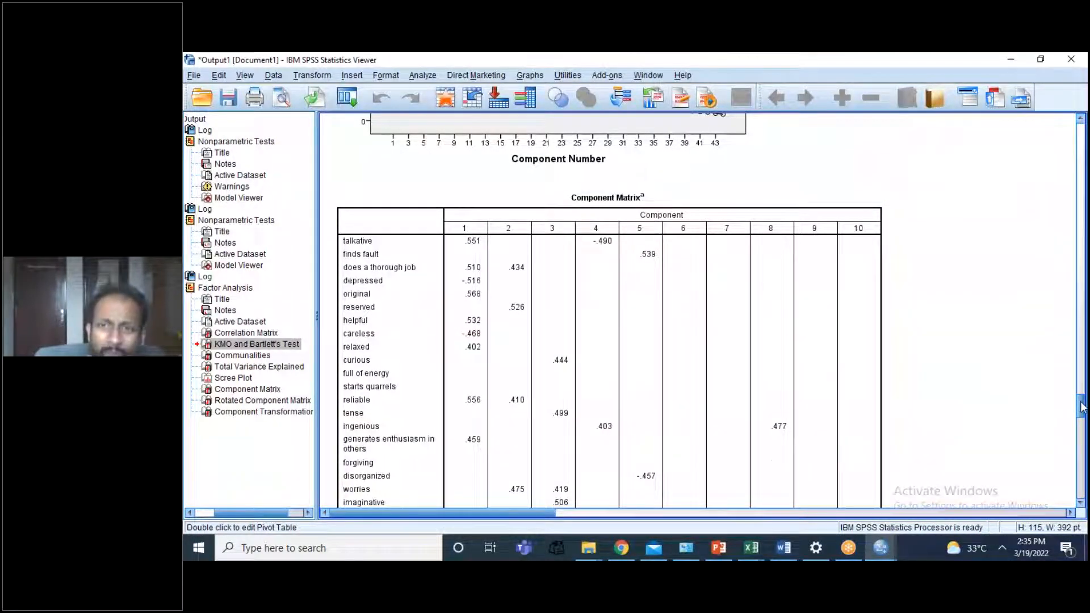
scroll(1082, 406, "down", 1)
scroll(1082, 409, "down", 1)
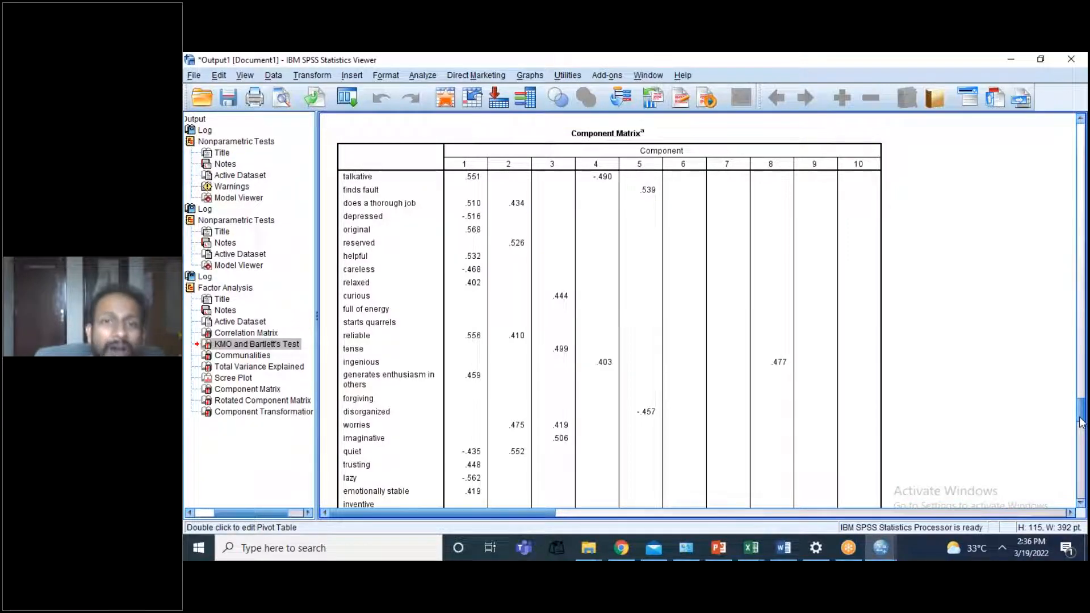
Step: Examine how the personality items load on the components in the Rotated Component Matrix
left_click_drag(1082, 423, 1081, 466)
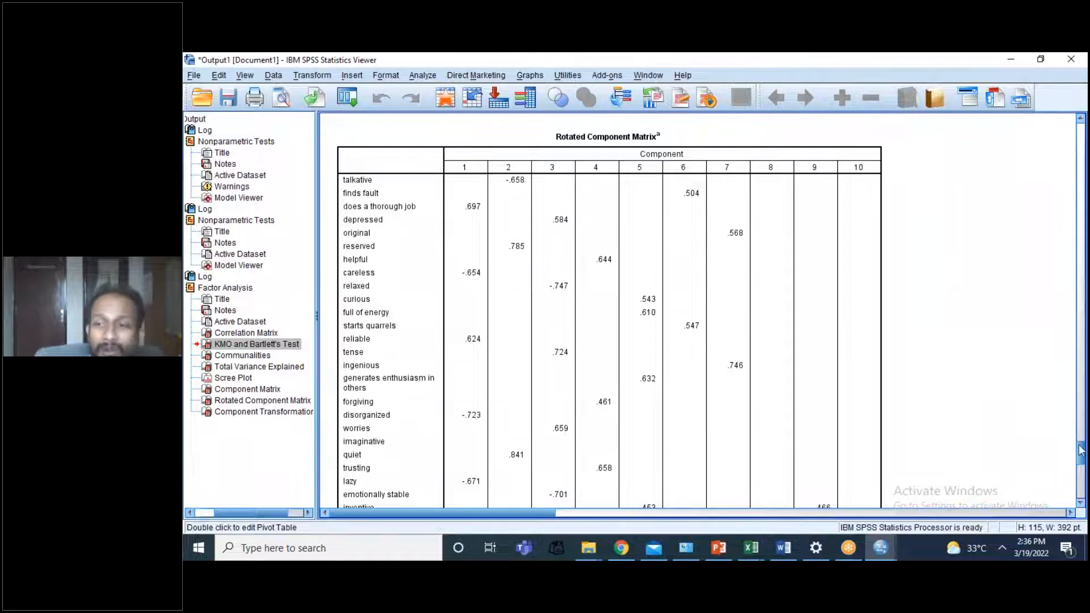
mouse_move(1080, 446)
left_mouse_down()
mouse_move(1078, 465)
mouse_move(1075, 448)
left_mouse_up()
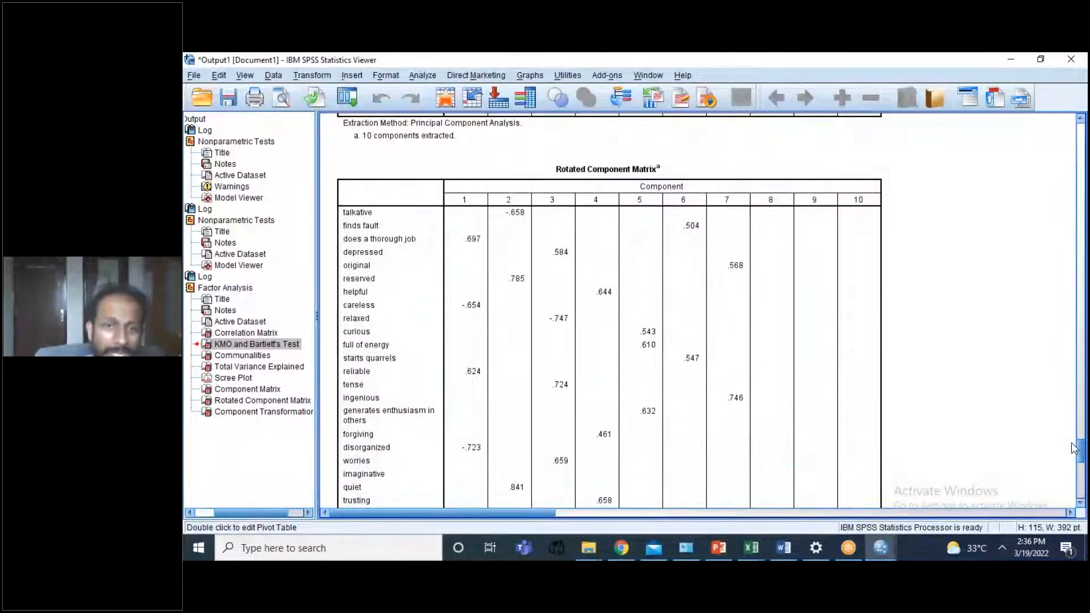
mouse_move(1075, 448)
left_mouse_down()
mouse_move(1076, 505)
mouse_move(1062, 451)
left_mouse_up()
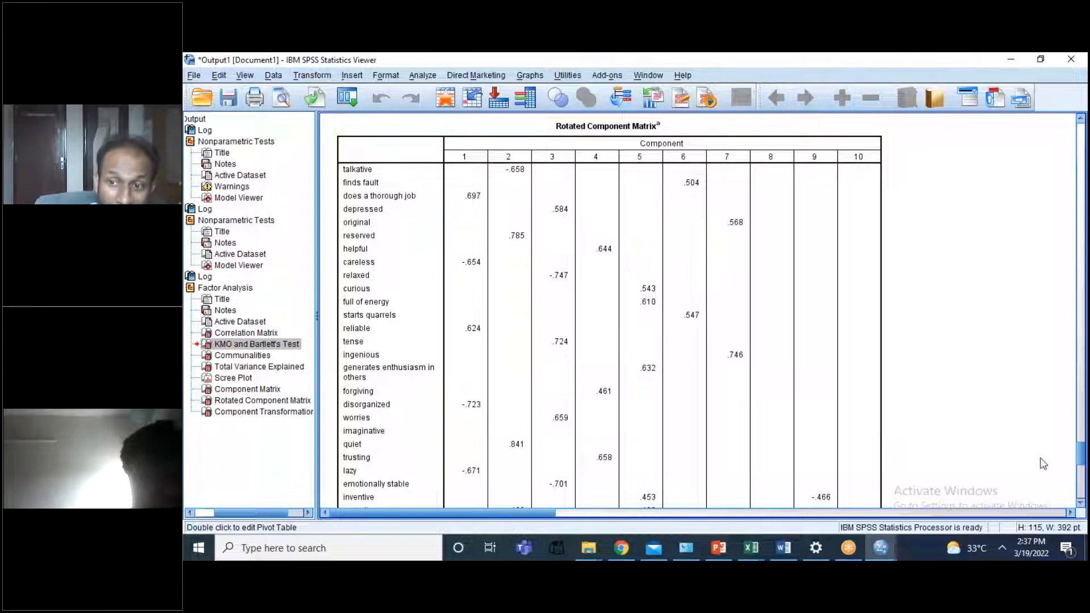
Step: Go through the Rotated Component Matrix item by item, checking which personality items group under each component
mouse_move(1084, 449)
left_mouse_down()
mouse_move(1083, 458)
mouse_move(1081, 441)
left_mouse_up()
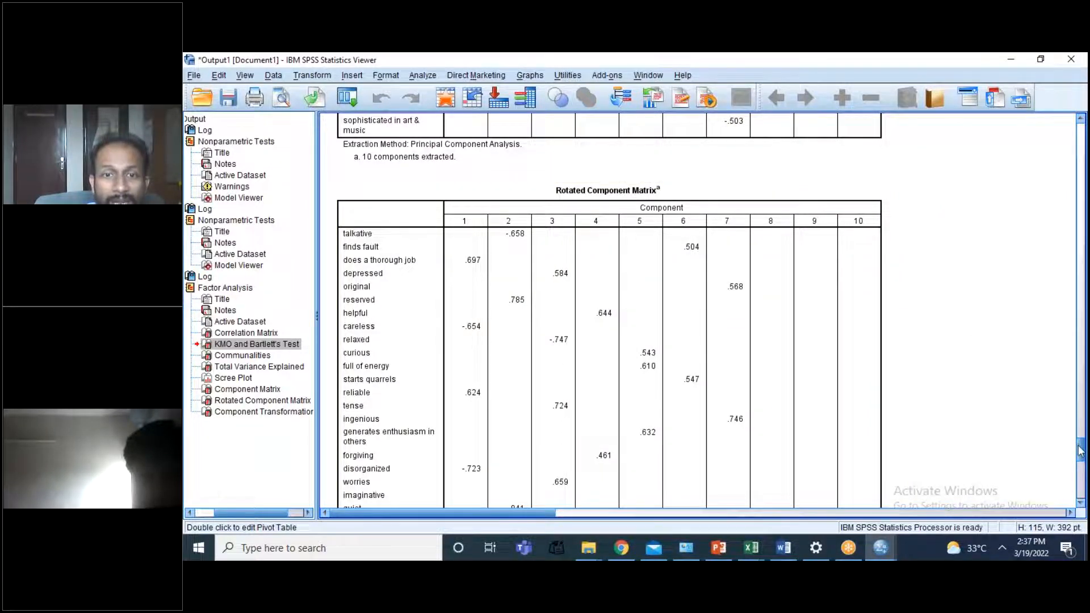
scroll(1081, 451, "down", 3)
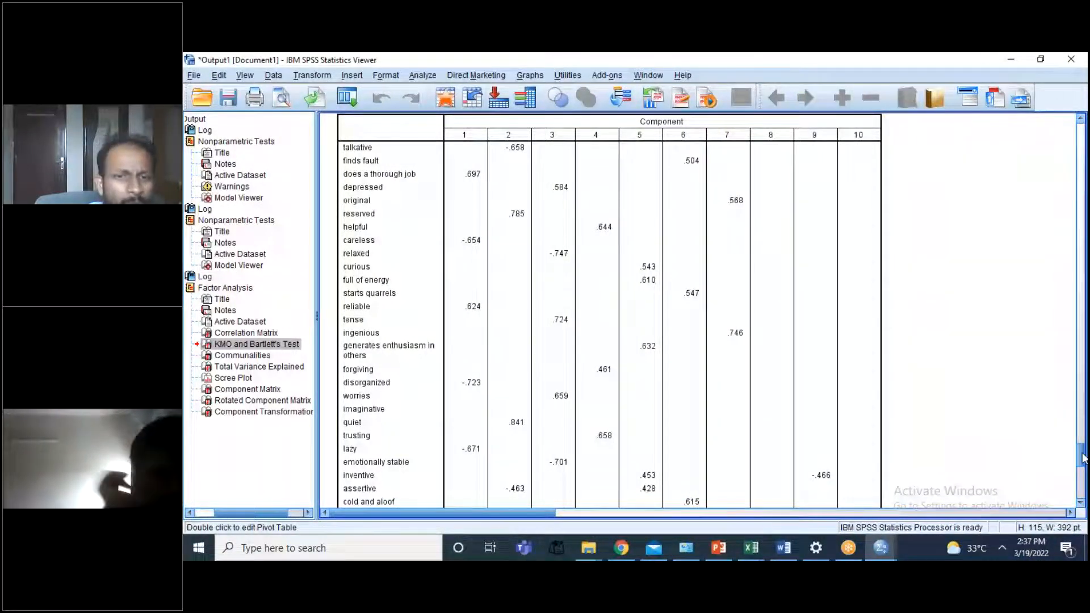
scroll(615, 429, "down", 5)
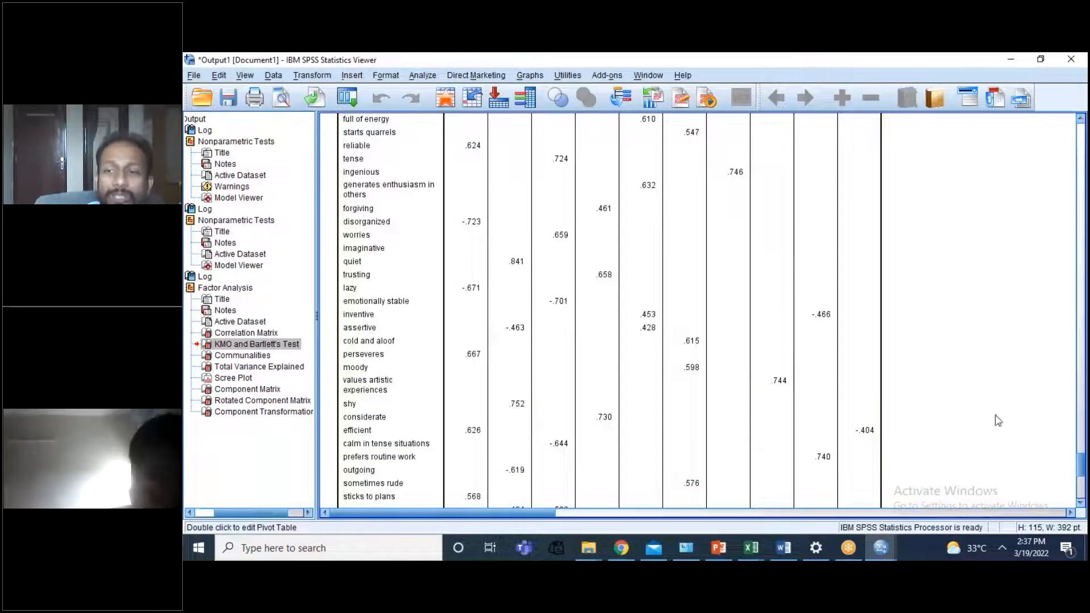
left_click_drag(1083, 432, 1083, 449)
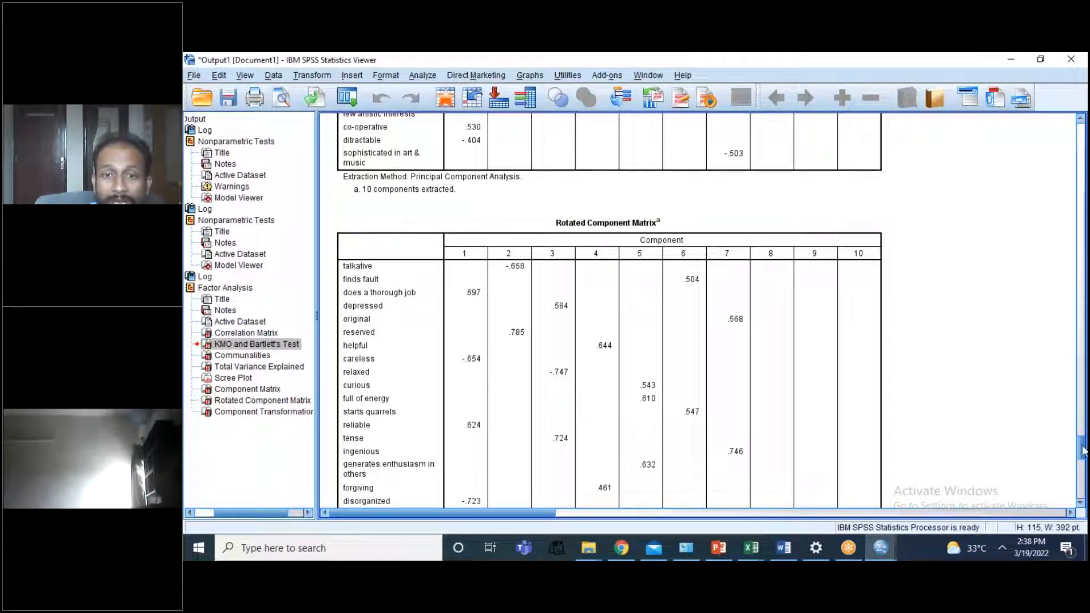
scroll(1083, 452, "down", 5)
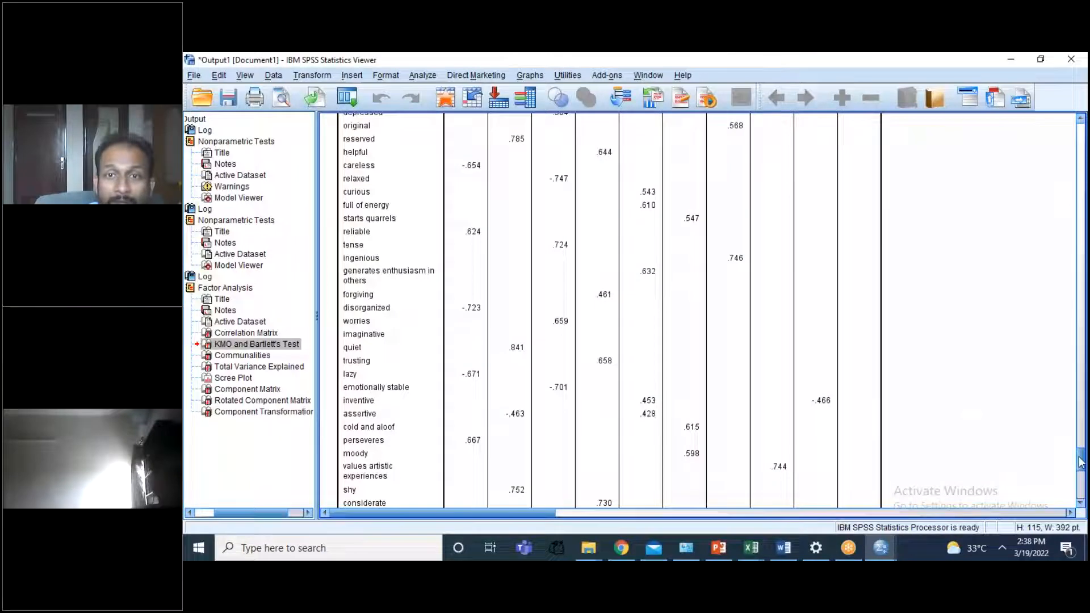
scroll(1081, 463, "up", 5)
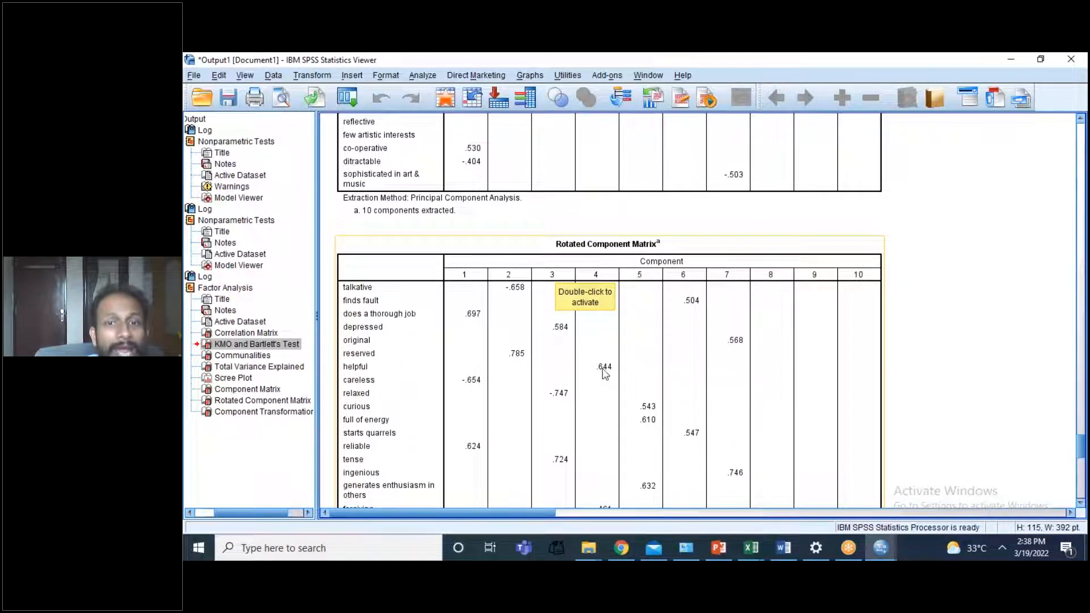
scroll(1085, 461, "down", 1)
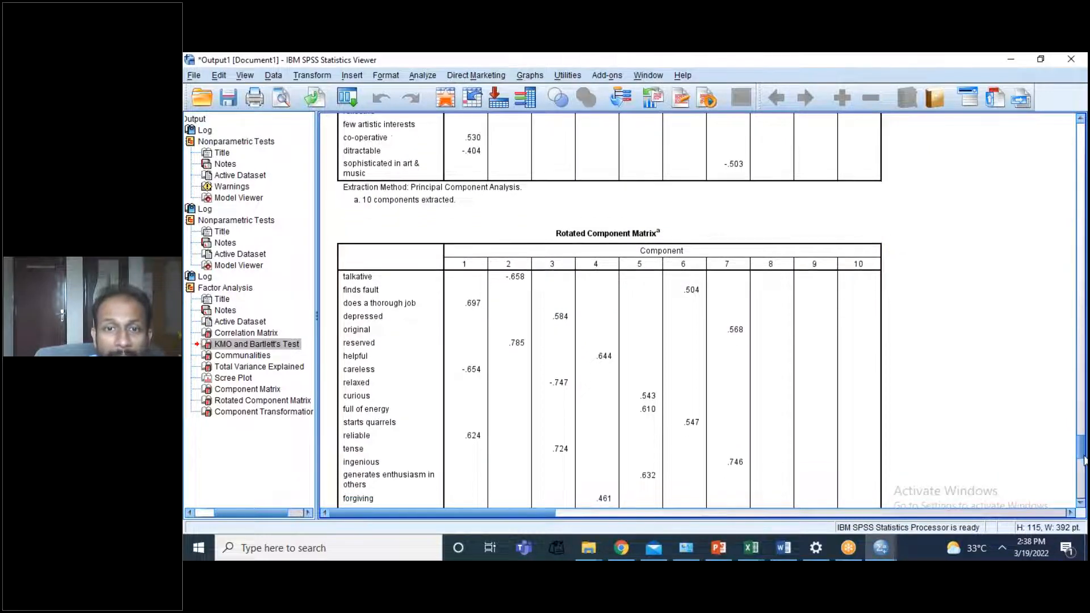
scroll(1084, 461, "down", 5)
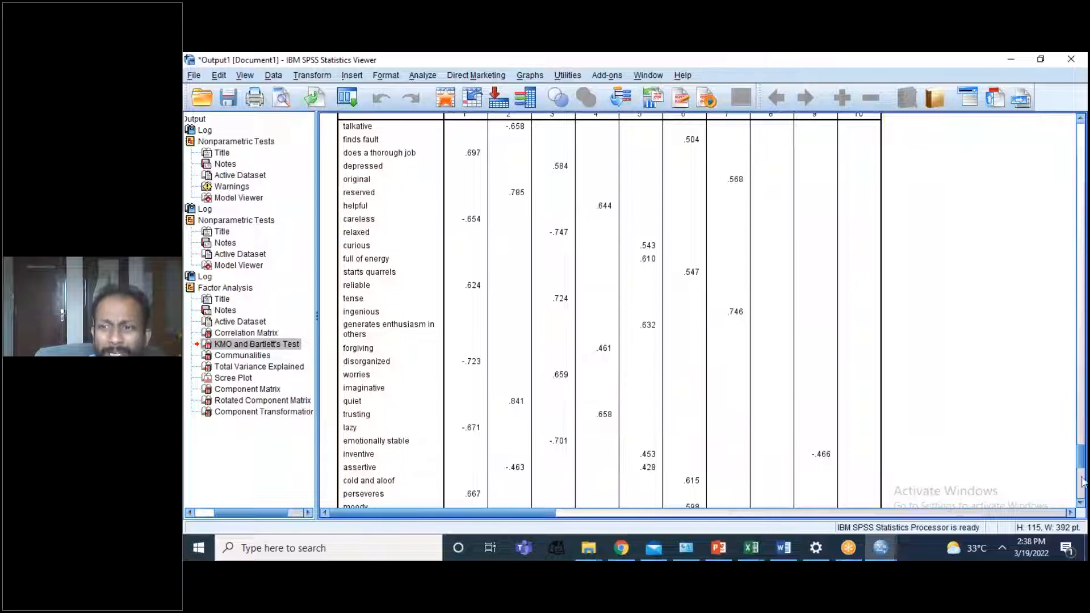
scroll(1082, 472, "down", 3)
scroll(1083, 457, "up", 5)
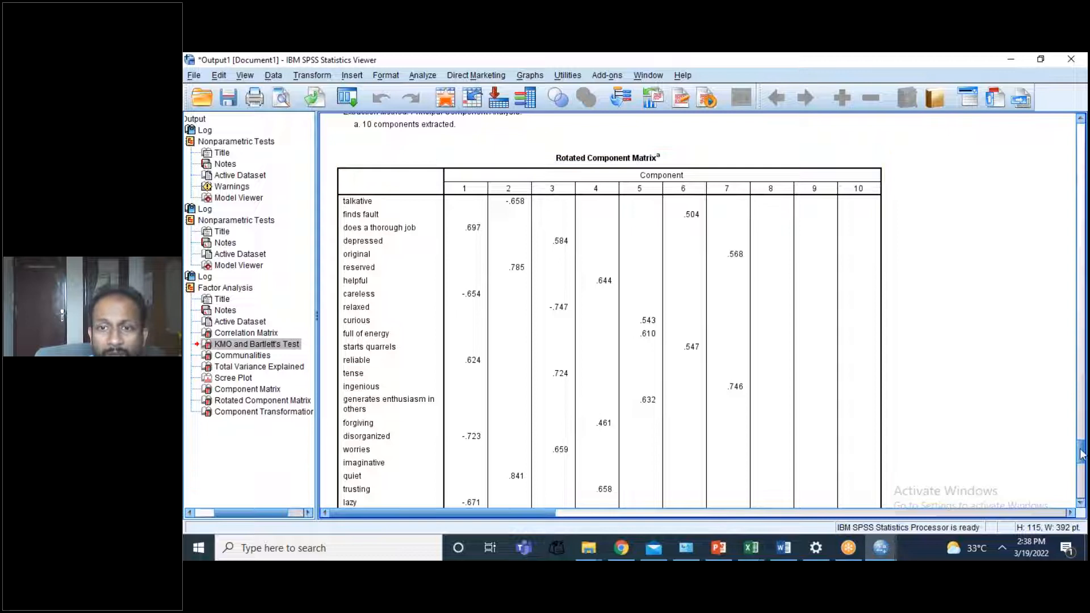
scroll(1082, 454, "down", 3)
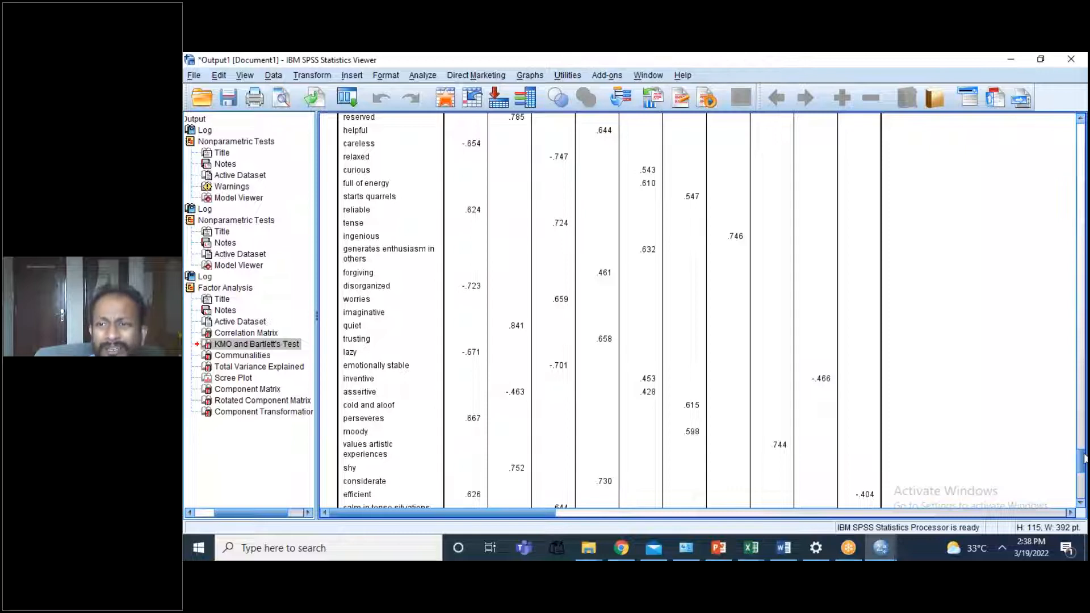
scroll(1083, 449, "up", 2)
scroll(1083, 452, "up", 2)
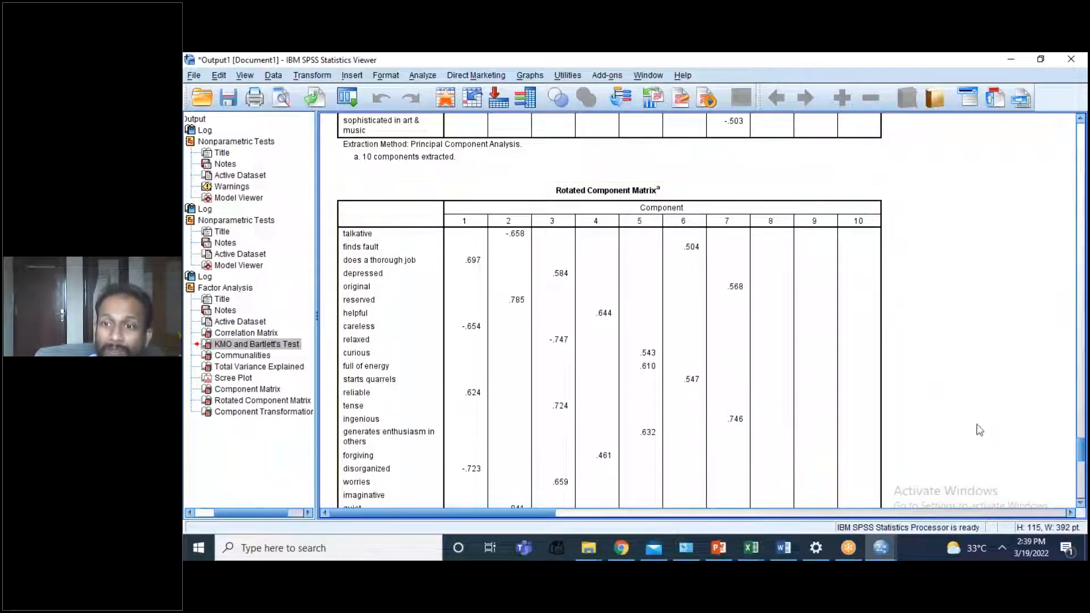
mouse_move(1082, 455)
left_mouse_down()
mouse_move(1083, 476)
mouse_move(1081, 437)
mouse_move(1080, 453)
left_mouse_up()
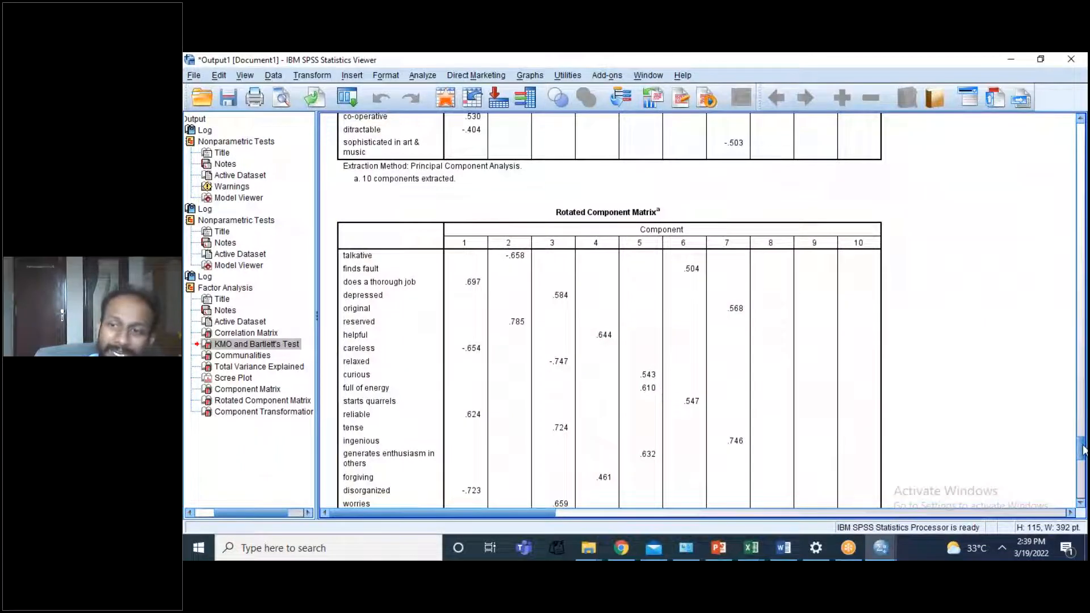
Step: Compare the Total Variance Explained table and the unrotated Component Matrix with the rotated loadings and the Component Transformation Matrix
left_click_drag(1083, 446, 1071, 349)
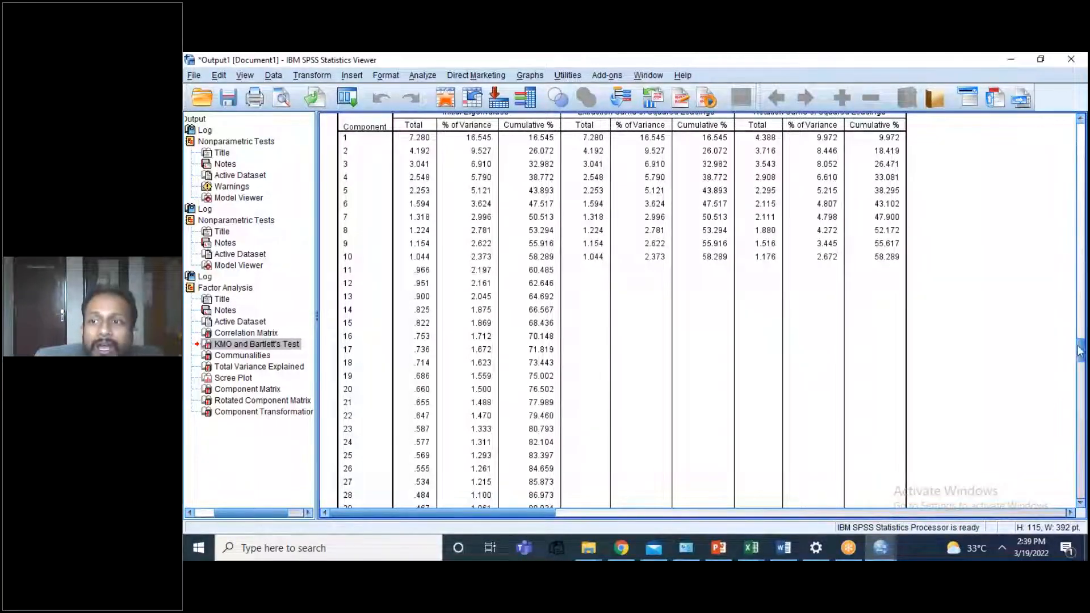
left_click_drag(1082, 348, 1063, 404)
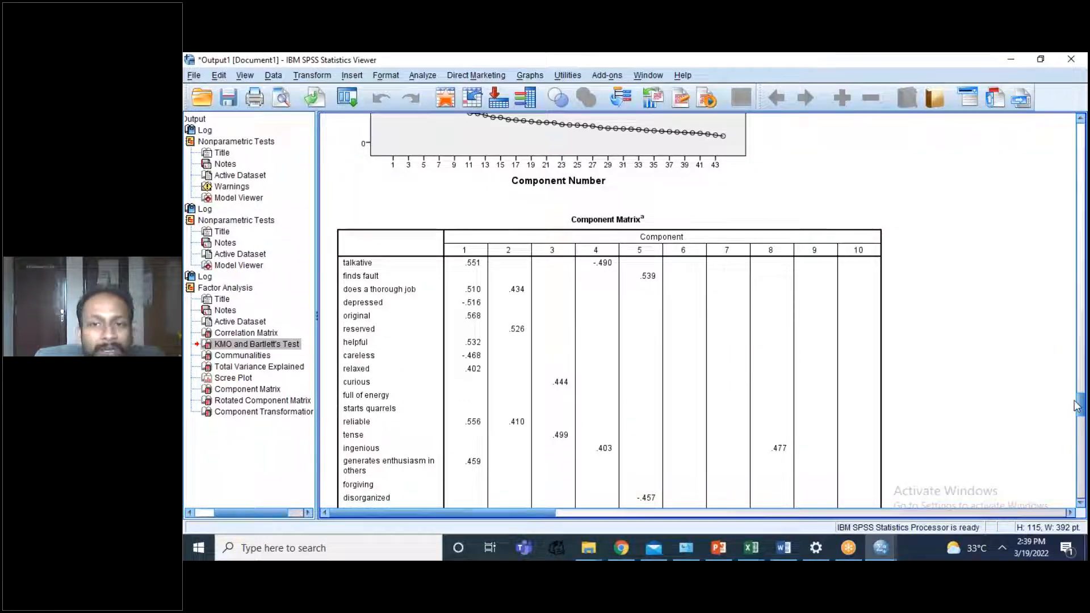
left_click_drag(1079, 406, 1081, 453)
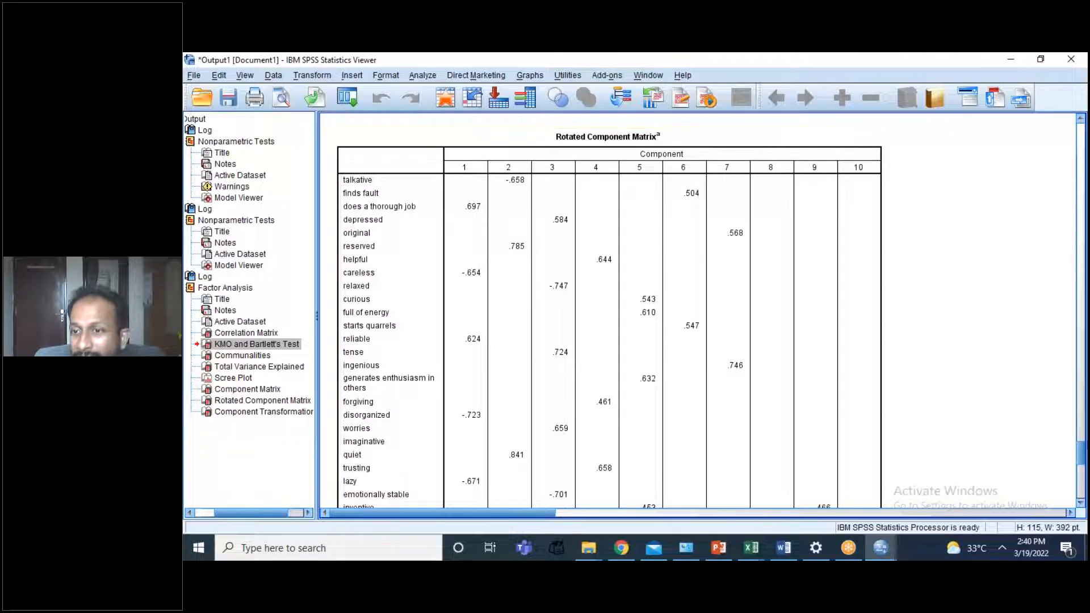
left_click_drag(1085, 454, 1080, 490)
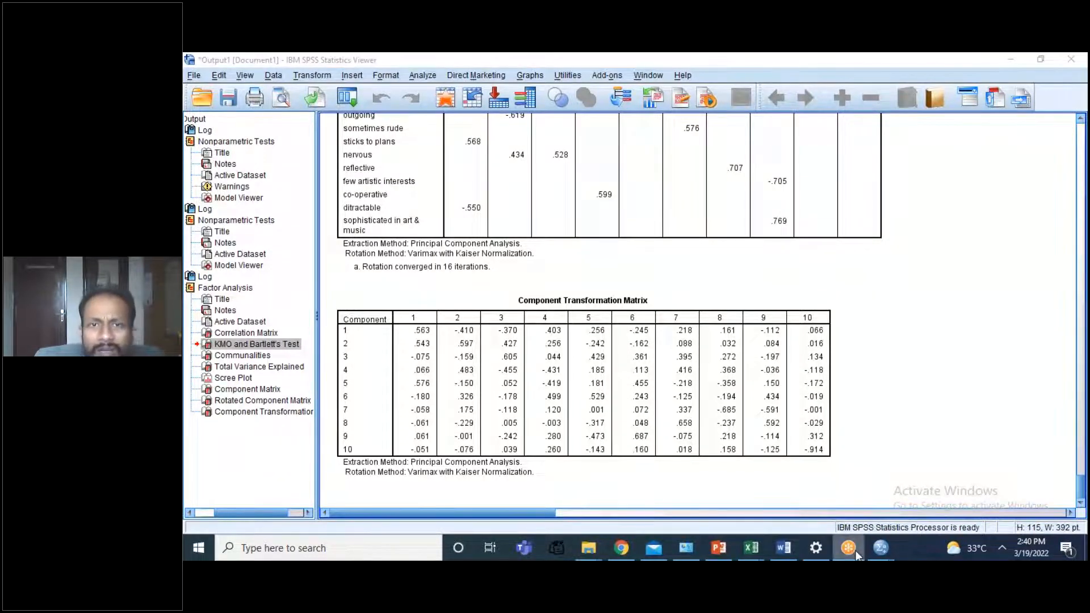
left_click(405, 238)
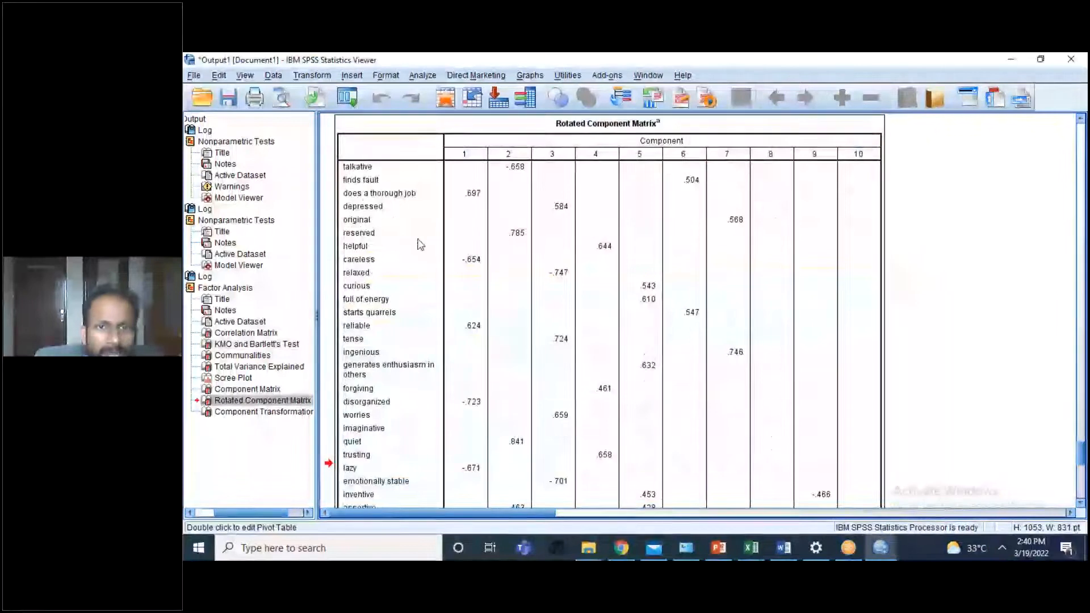
Step: Switch to the Data Editor and open the data file 7_organisms_clusterAnalysis.sav from the Research Brain folder
left_click(872, 552)
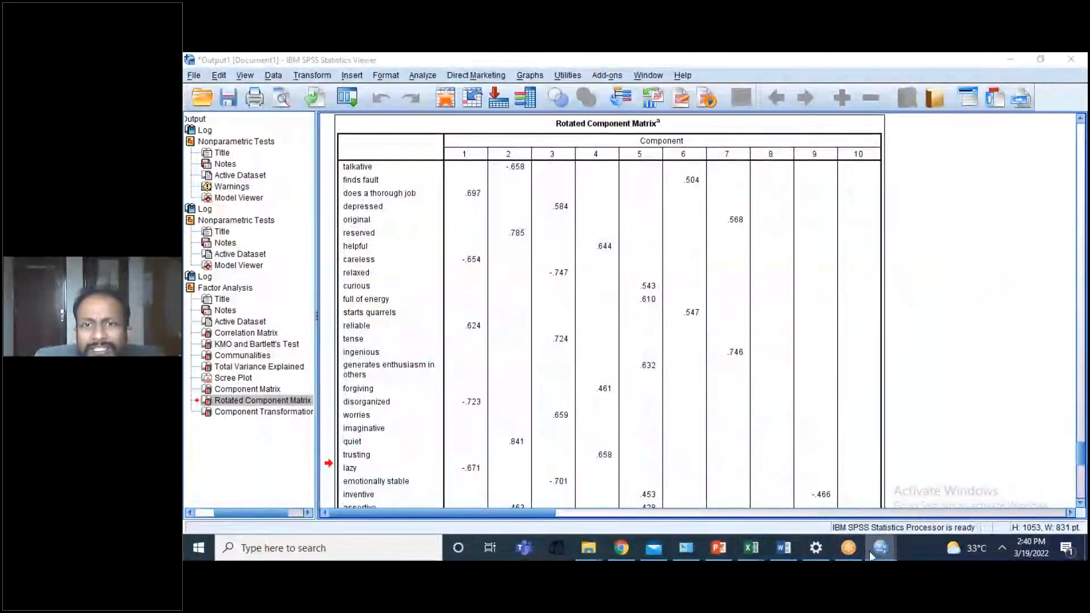
left_click(925, 507)
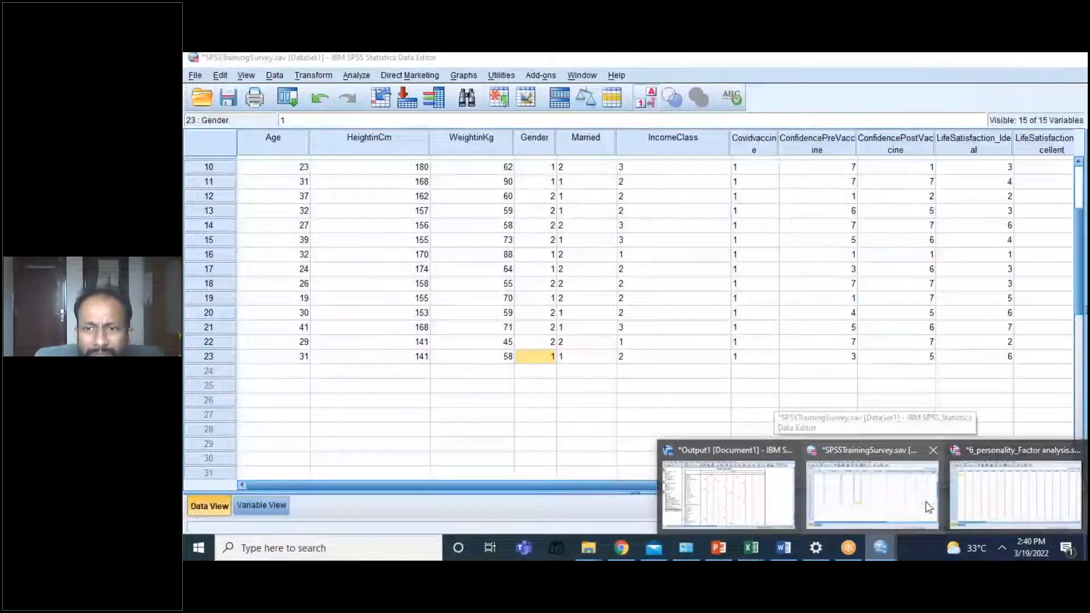
left_click(195, 76)
mouse_move(352, 108)
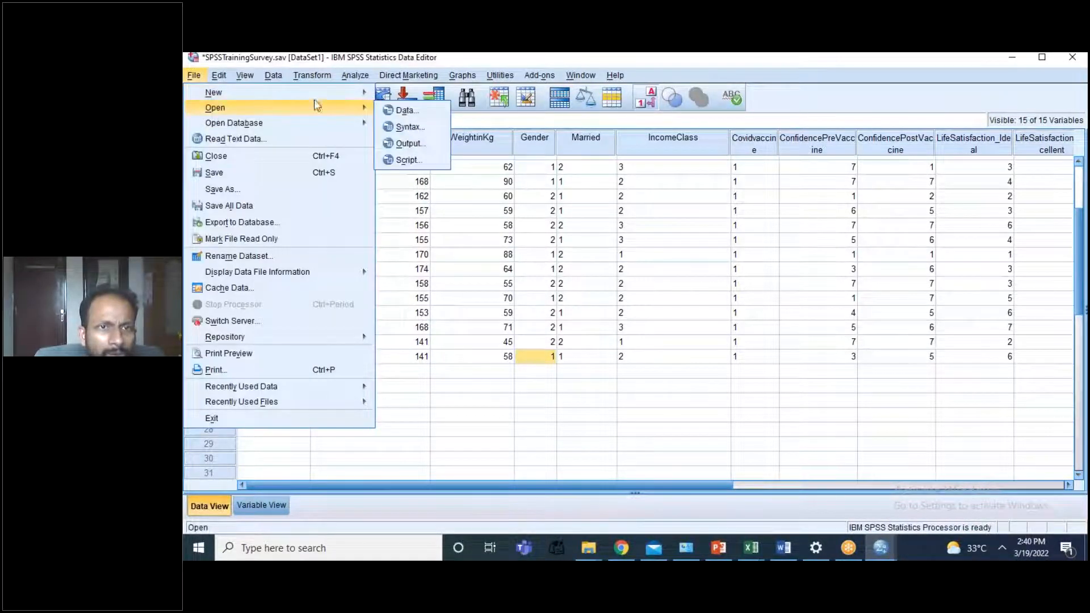
left_click(390, 111)
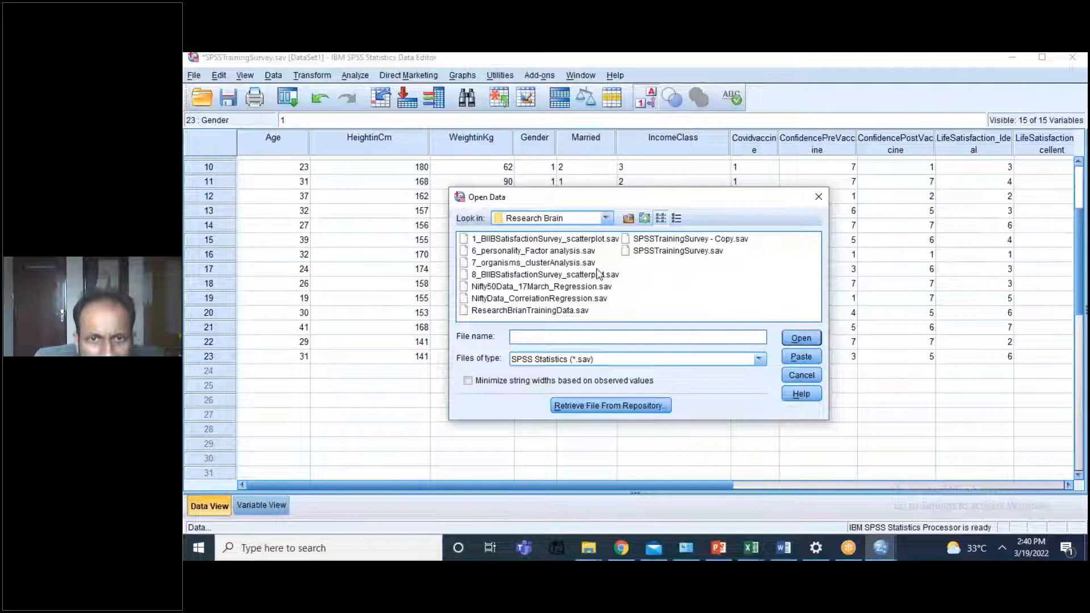
left_click(558, 263)
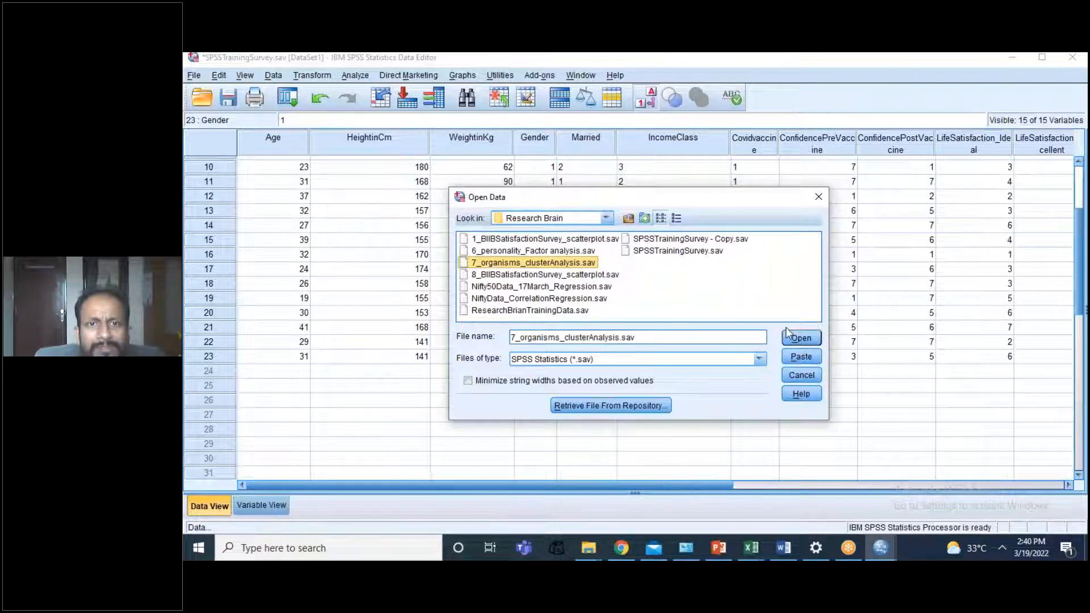
left_click(792, 332)
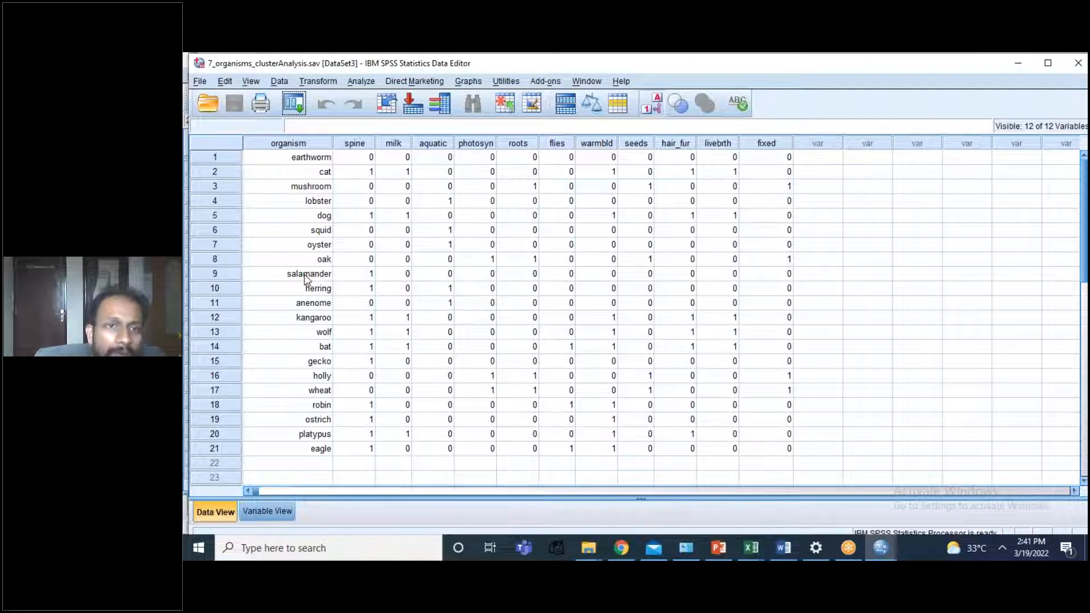
Step: Inspect the earthworm's coding on the organism traits, from spine, milk and aquatic through to hair_fur
left_click(360, 156)
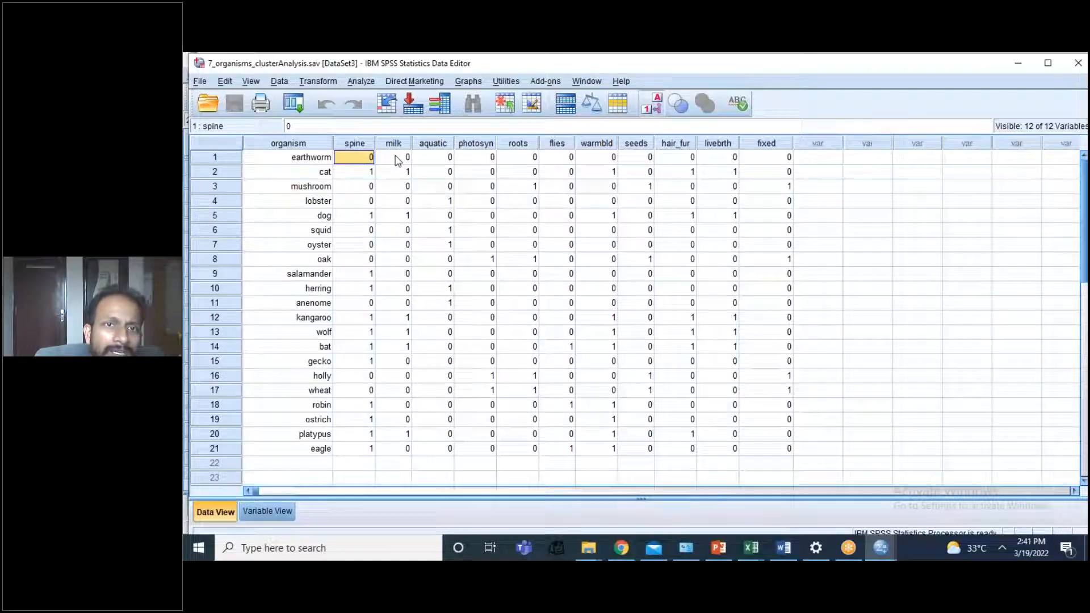
left_click(399, 161)
left_click(435, 165)
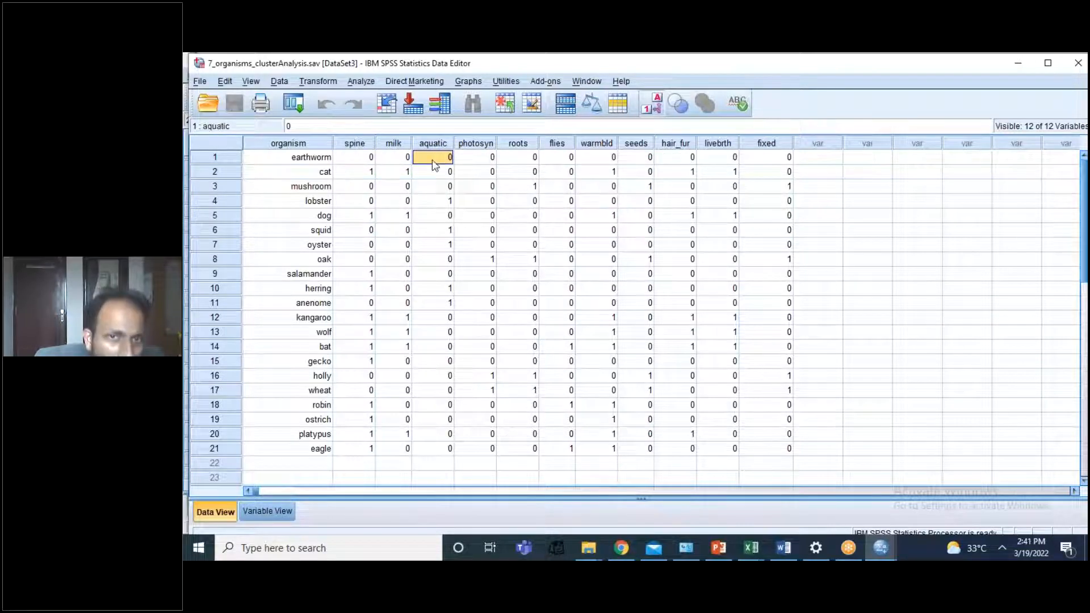
left_click(480, 164)
left_click(554, 160)
left_click(591, 163)
left_click(641, 162)
left_click(694, 159)
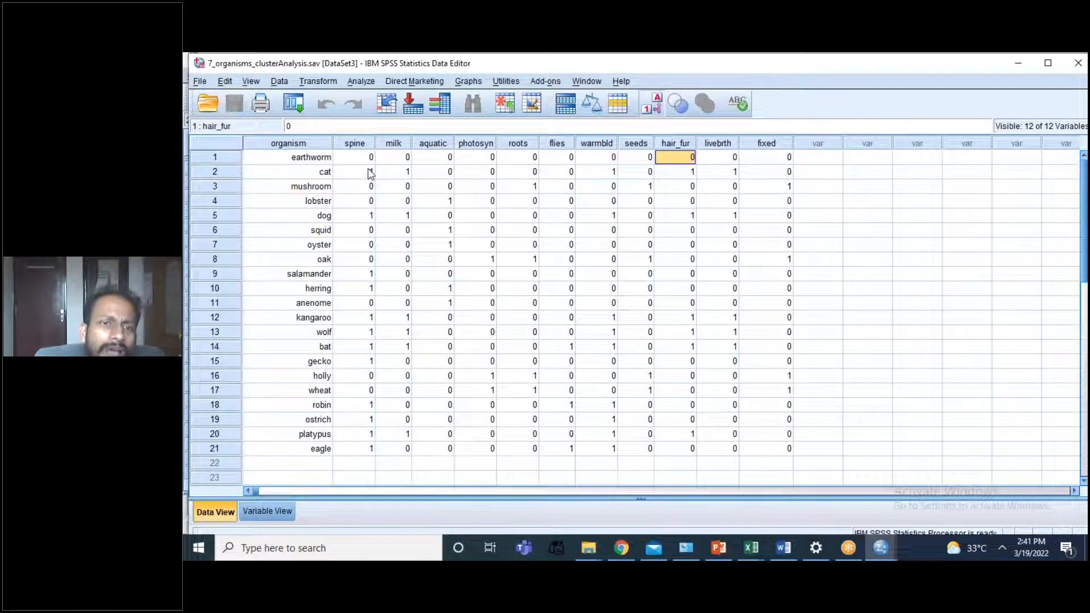
Step: Inspect the cat's coding on the organism traits, from spine and milk through warmbld and hair_fur to livebrth
left_click(370, 173)
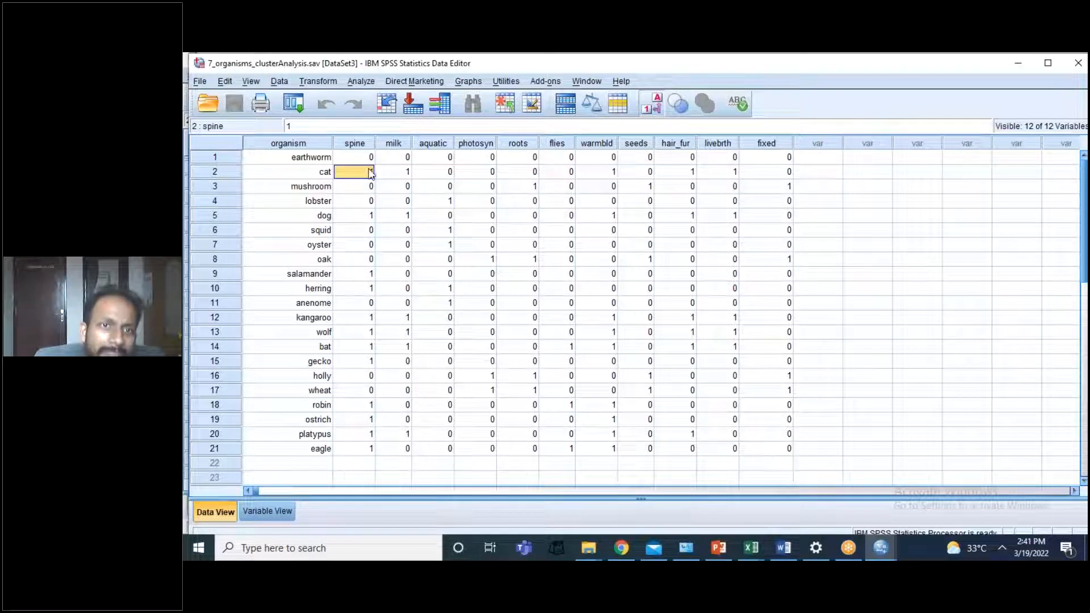
left_click(402, 173)
left_click(447, 172)
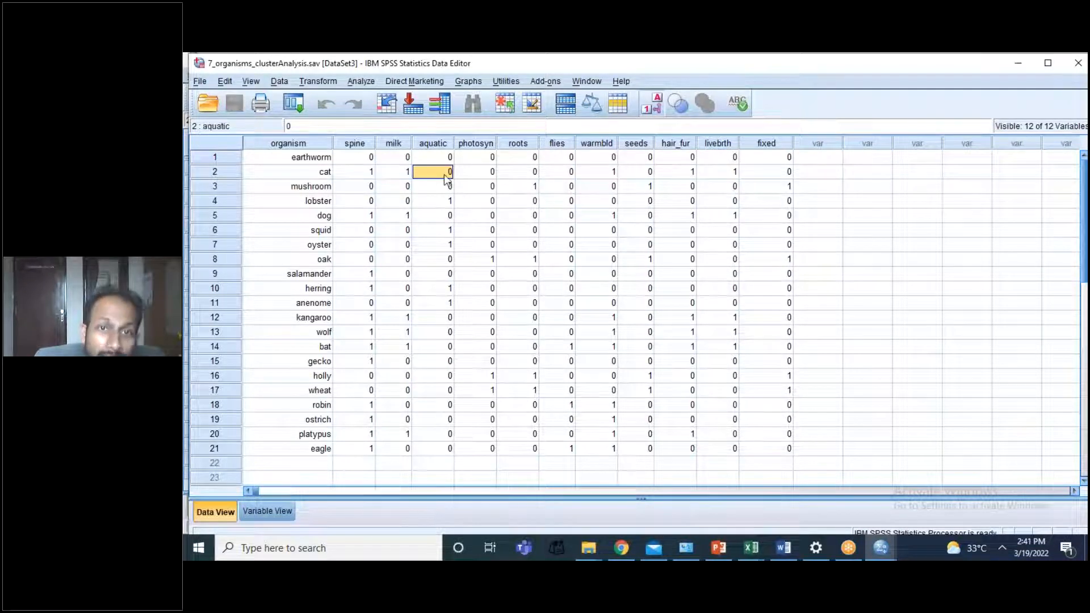
left_click(475, 179)
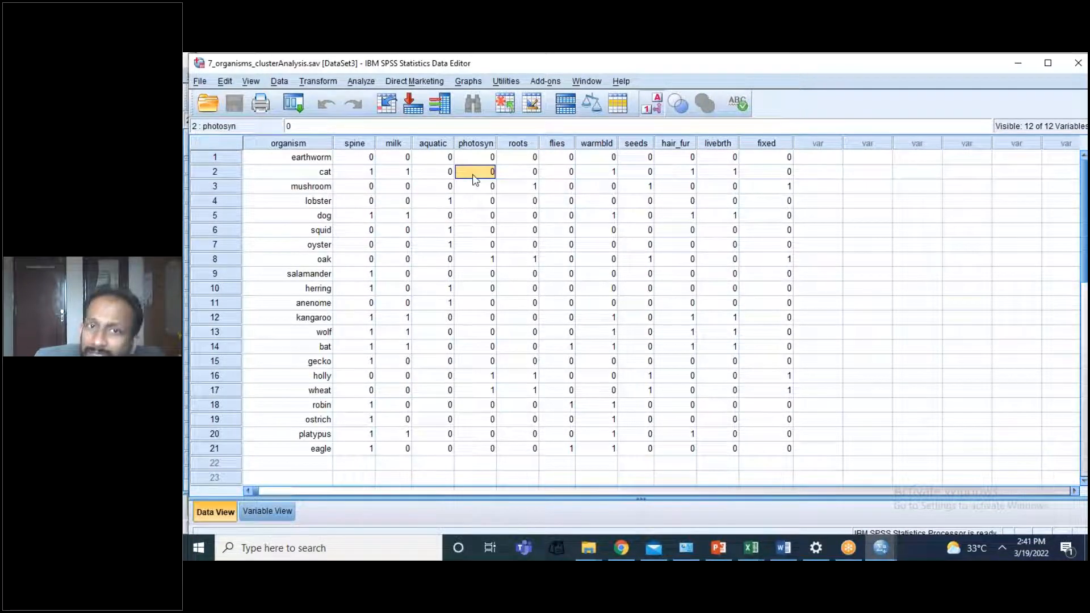
left_click(515, 171)
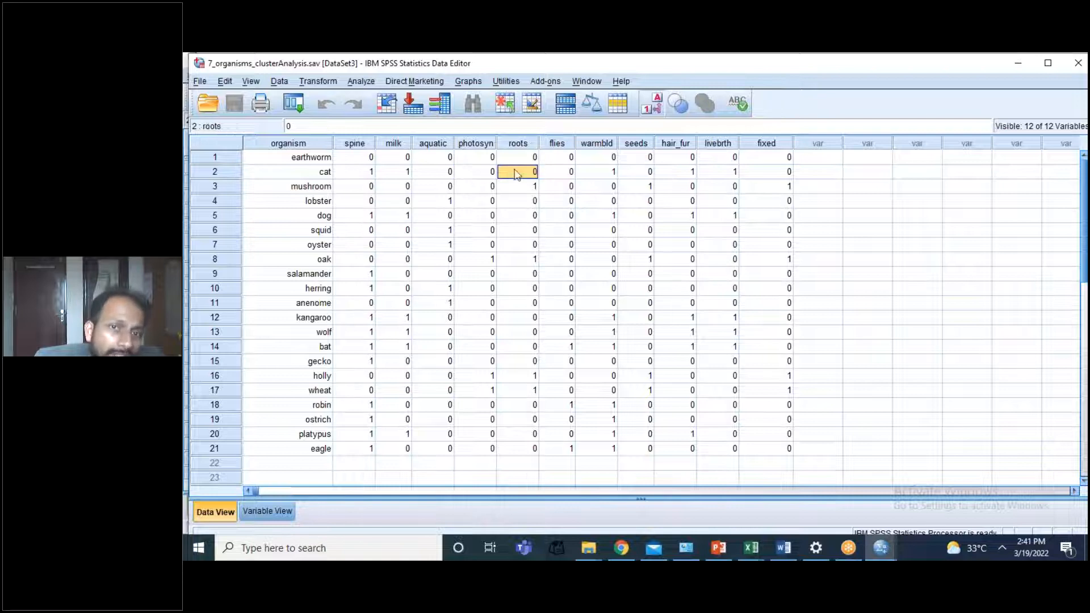
left_click(614, 175)
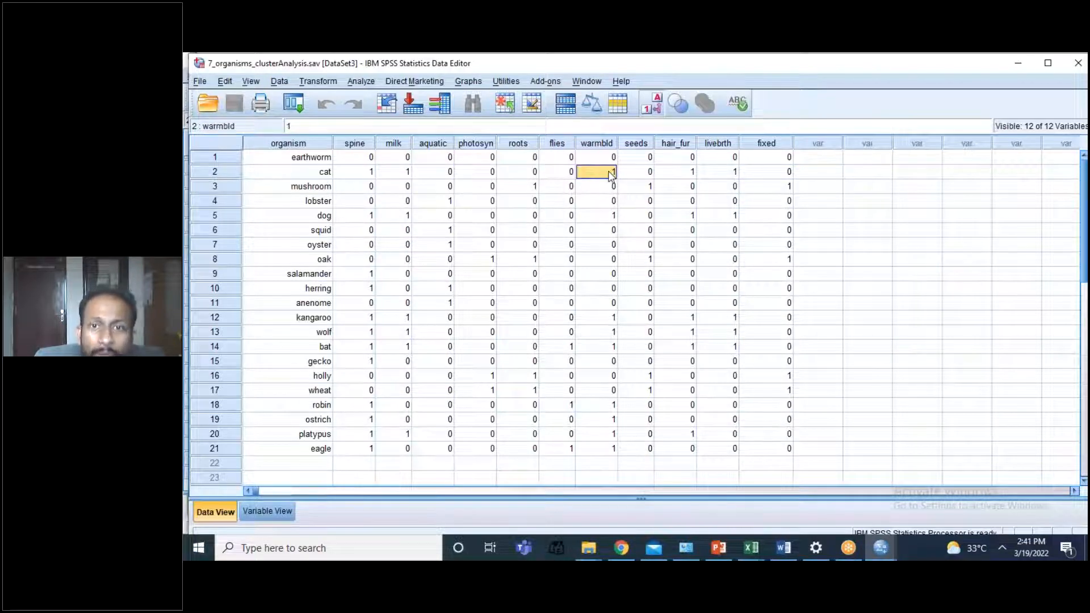
left_click(677, 177)
left_click(717, 179)
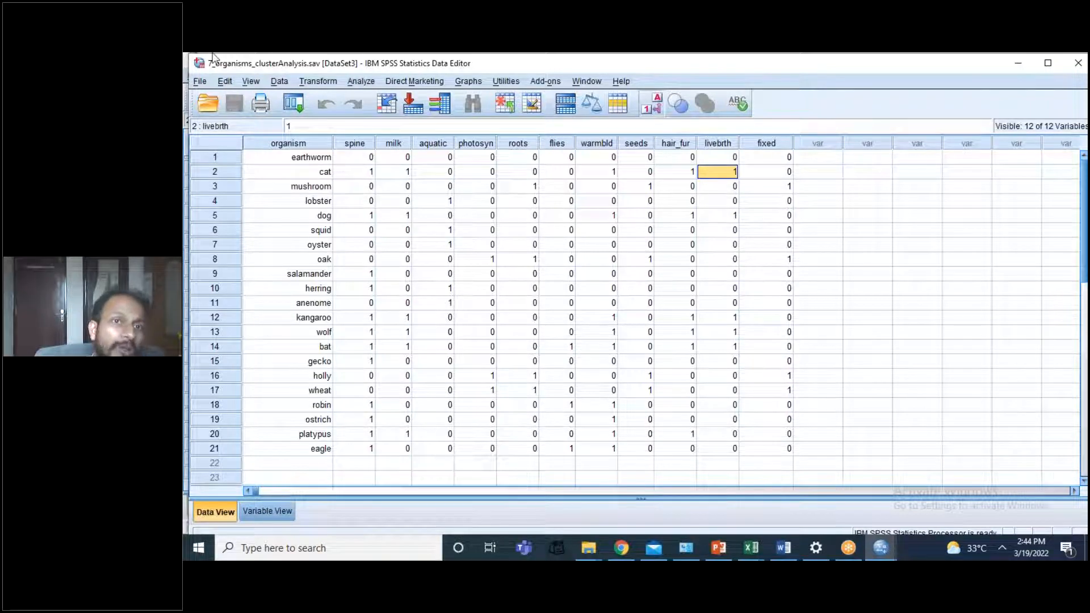
Step: Set up a Hierarchical Cluster analysis with all the trait variables from spine through fixed as the clustering variables
left_click(353, 82)
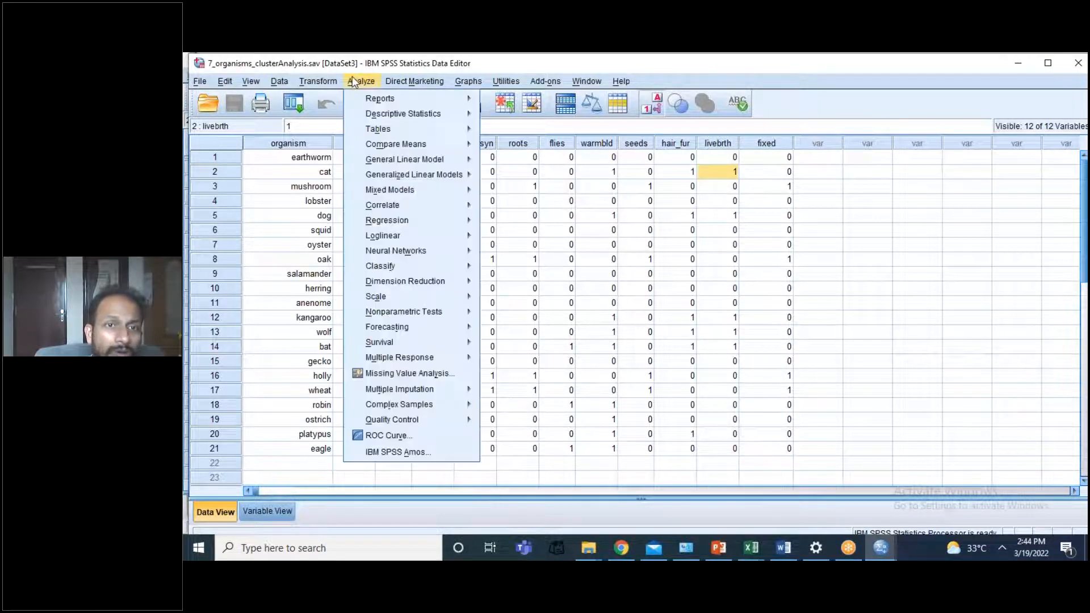
mouse_move(431, 277)
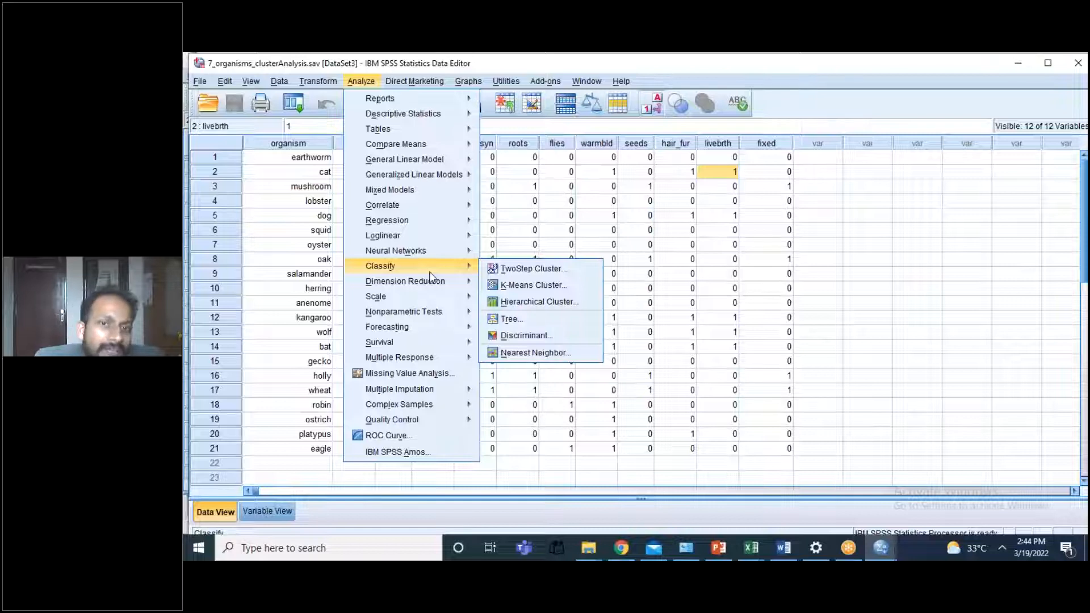
left_click(517, 303)
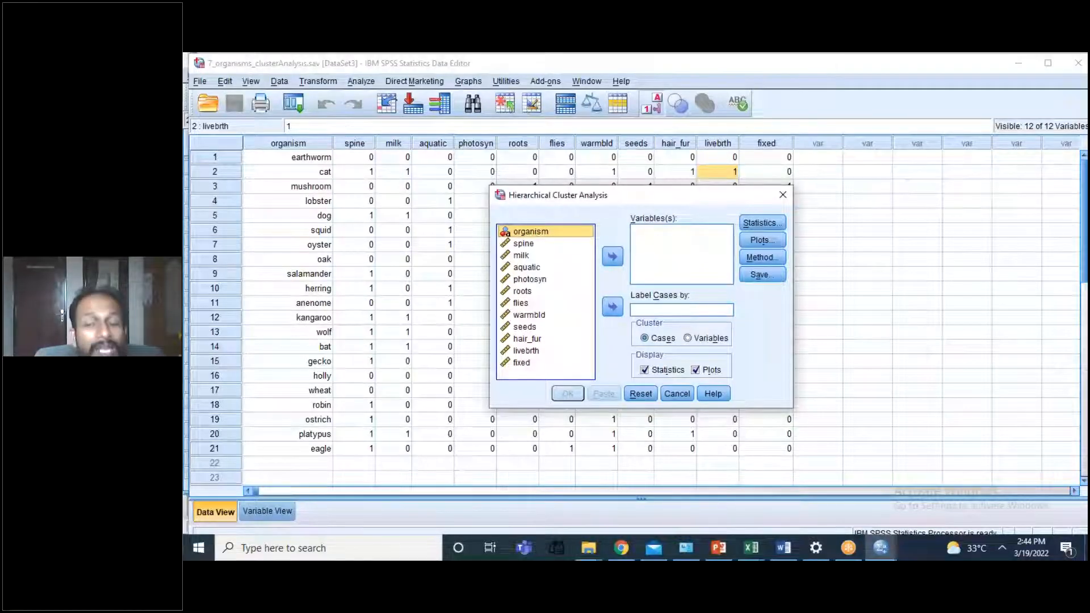
left_click(520, 245)
left_click(519, 257, "shift")
left_click(519, 268, "shift")
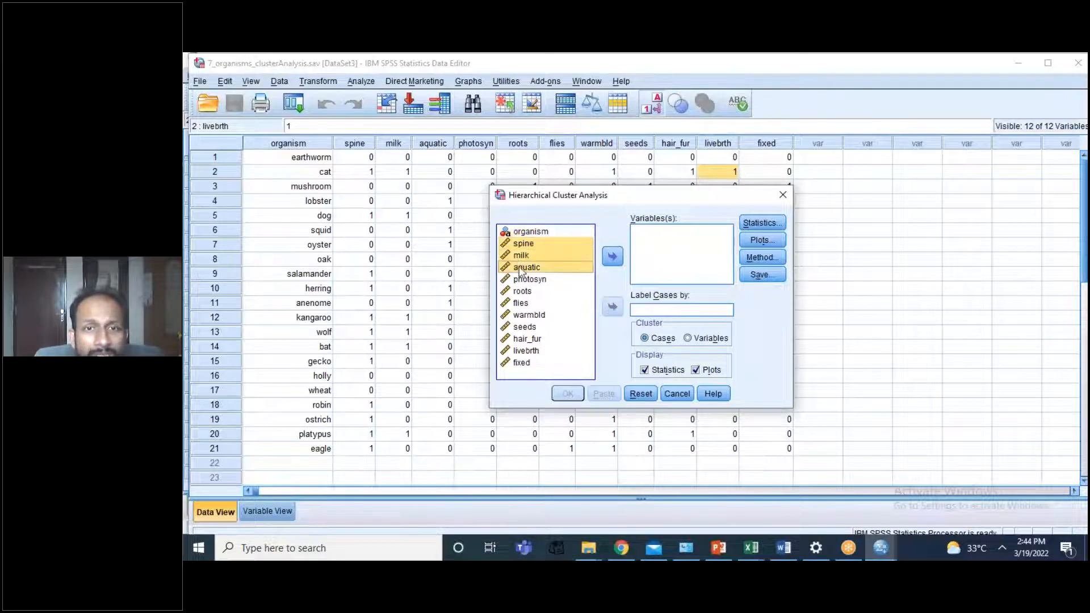
left_click(522, 279, "shift")
left_click(522, 291, "shift")
left_click(522, 304, "shift")
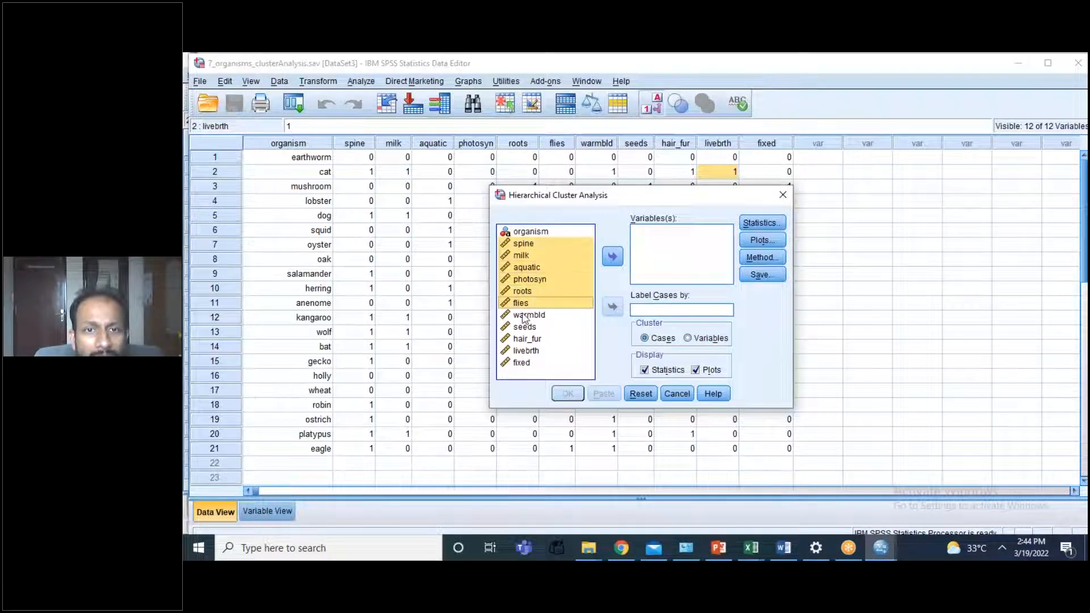
left_click(523, 315, "shift")
left_click(523, 327, "shift")
left_click(524, 339, "shift")
left_click(524, 351, "shift")
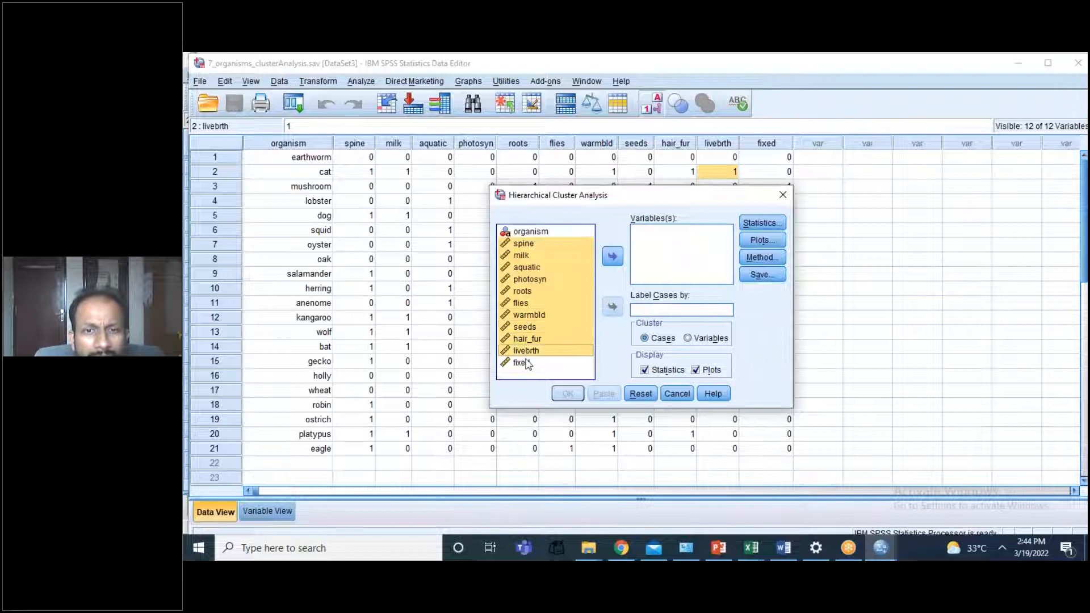
left_click(523, 363, "shift")
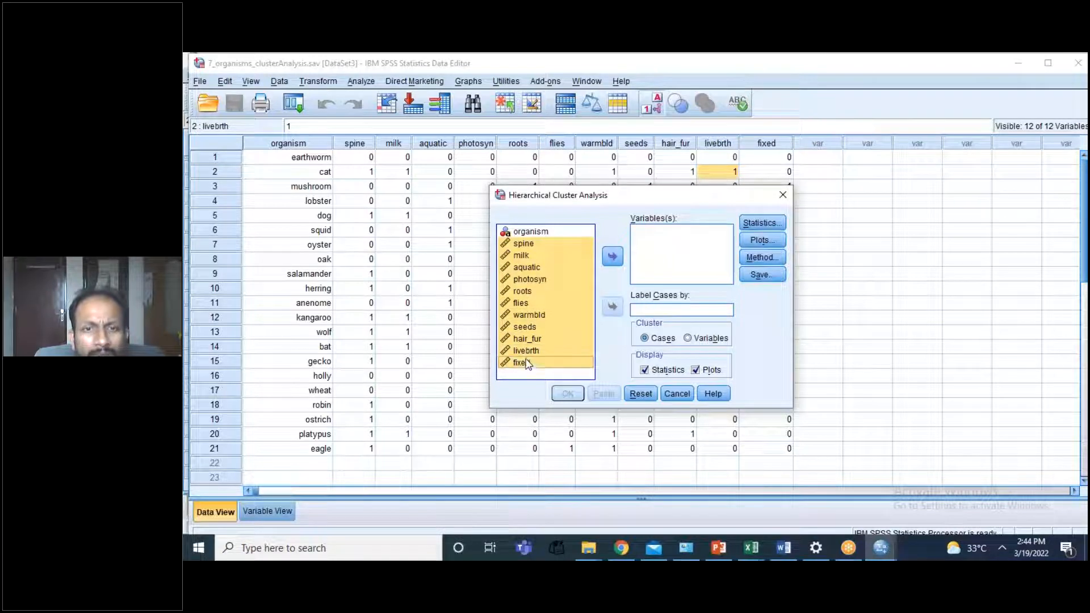
left_click(614, 256)
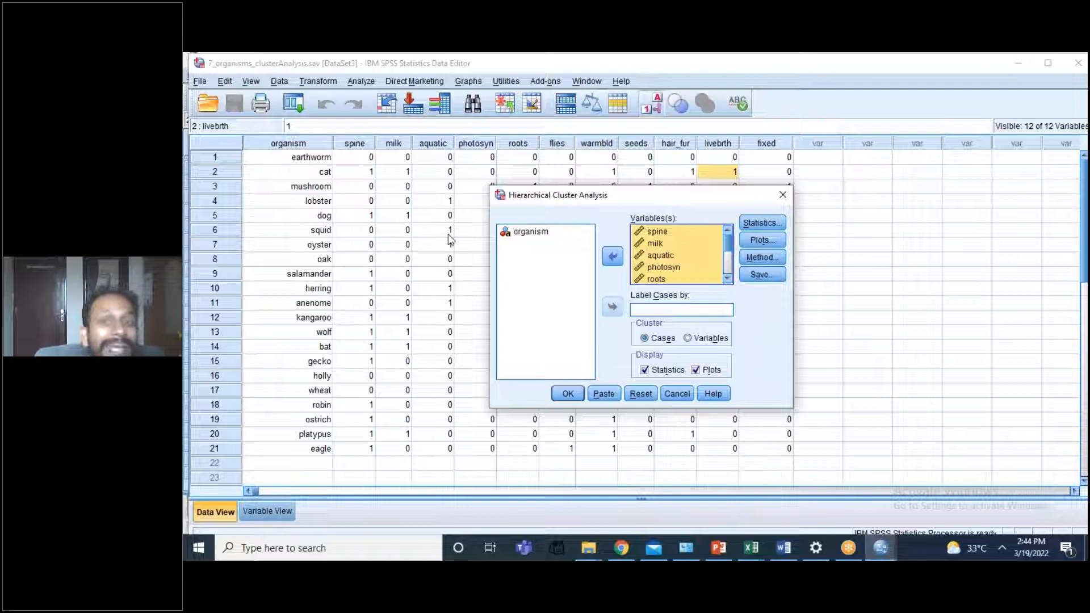
Step: Keep the agglomeration schedule in the cluster statistics and a vertical icicle plot of all clusters in the plot options
left_click(764, 220)
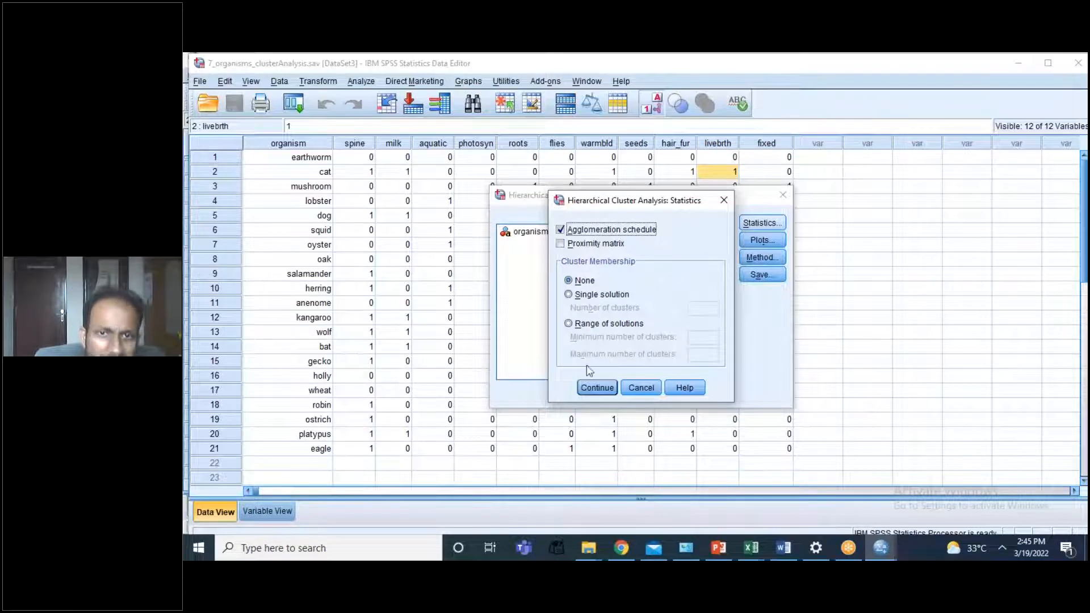
left_click(595, 392)
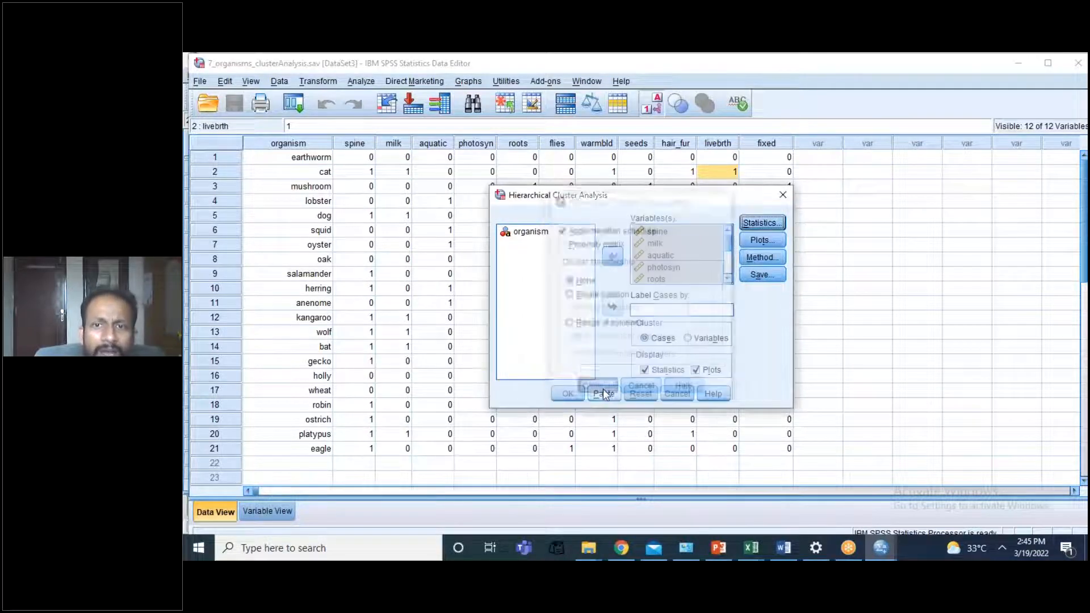
left_click(753, 243)
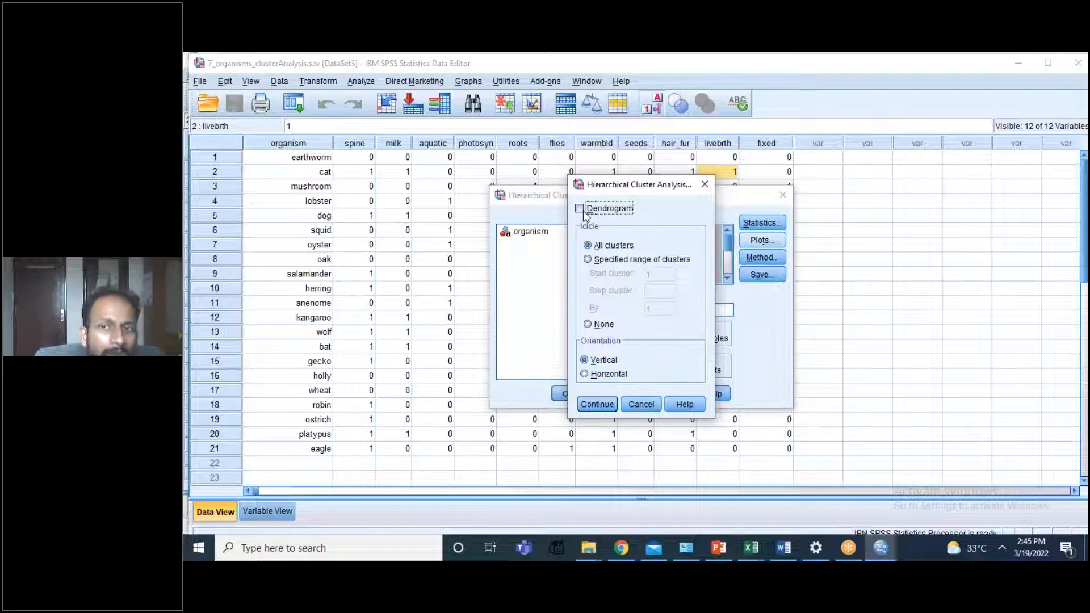
left_click(603, 405)
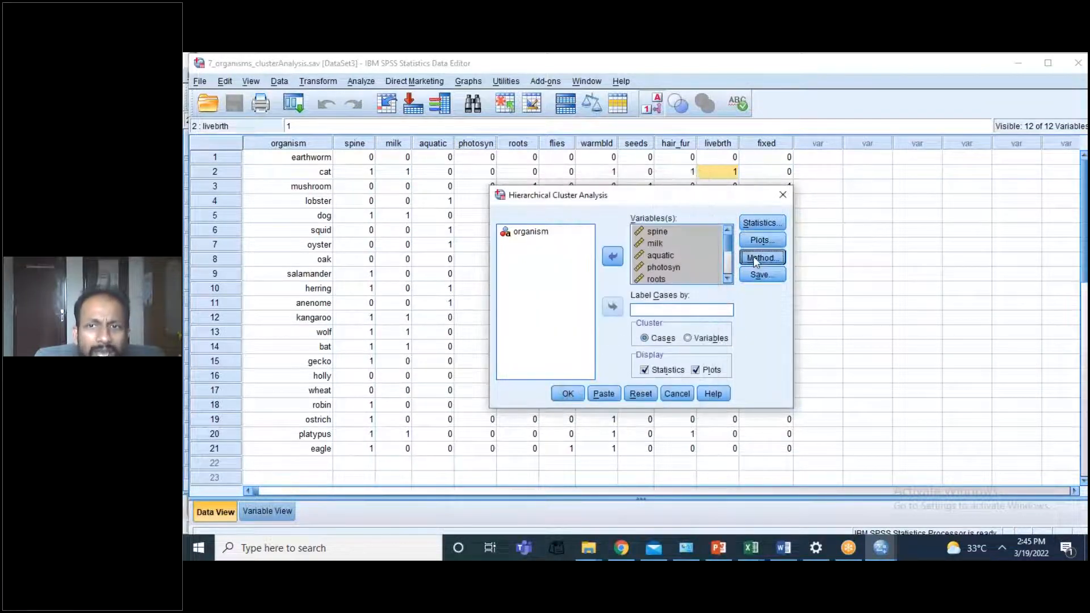
Step: Set the cluster method to Ward's method, keeping squared Euclidean distance as the interval measure
left_click(754, 259)
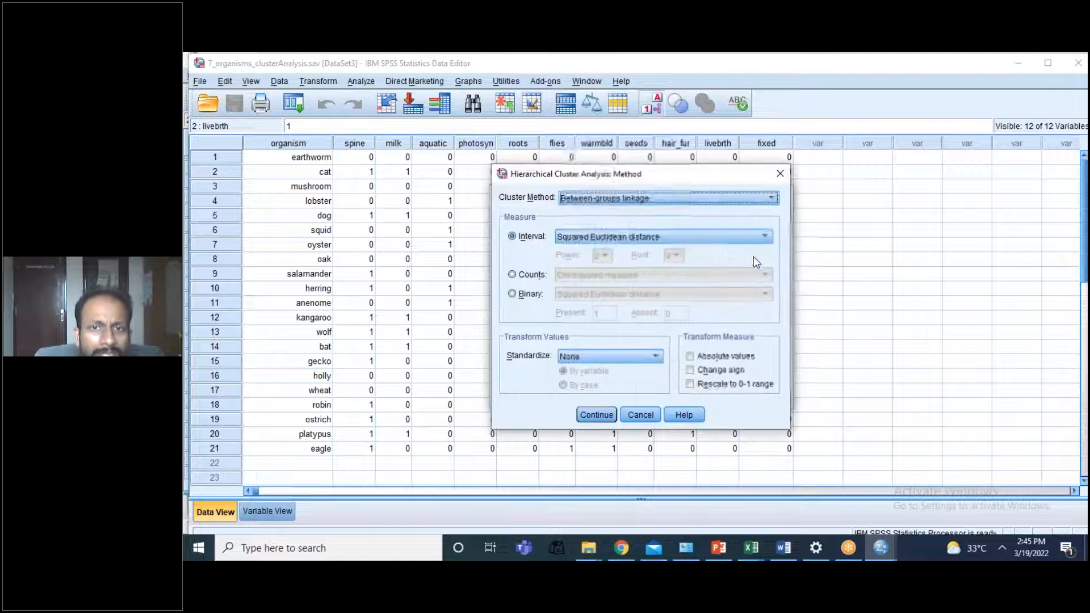
left_click(624, 205)
left_click(590, 283)
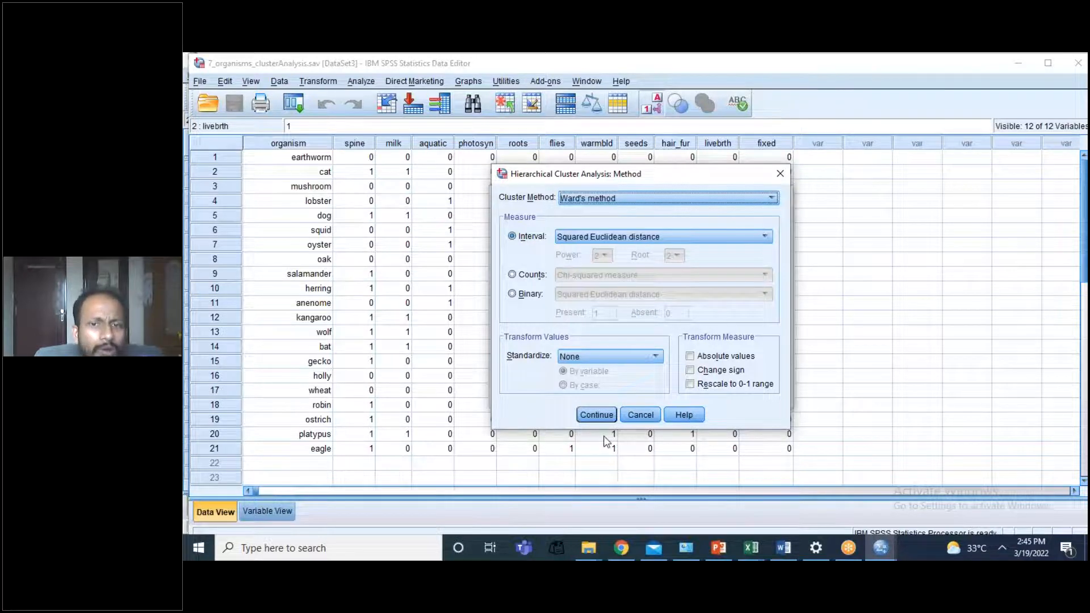
left_click(594, 414)
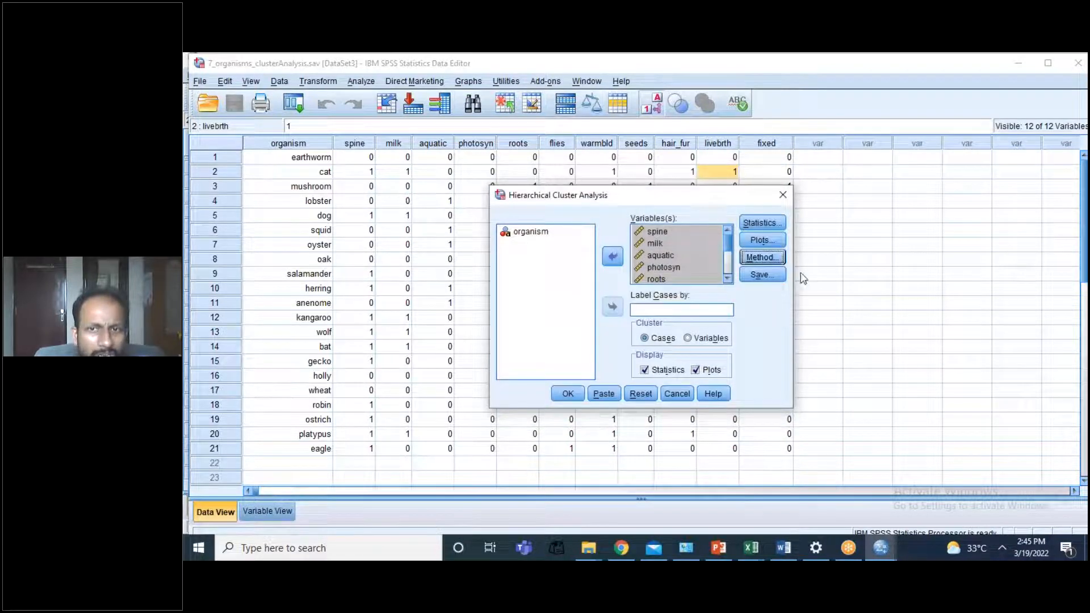
Step: Run the hierarchical cluster analysis without saving cluster membership
left_click(766, 280)
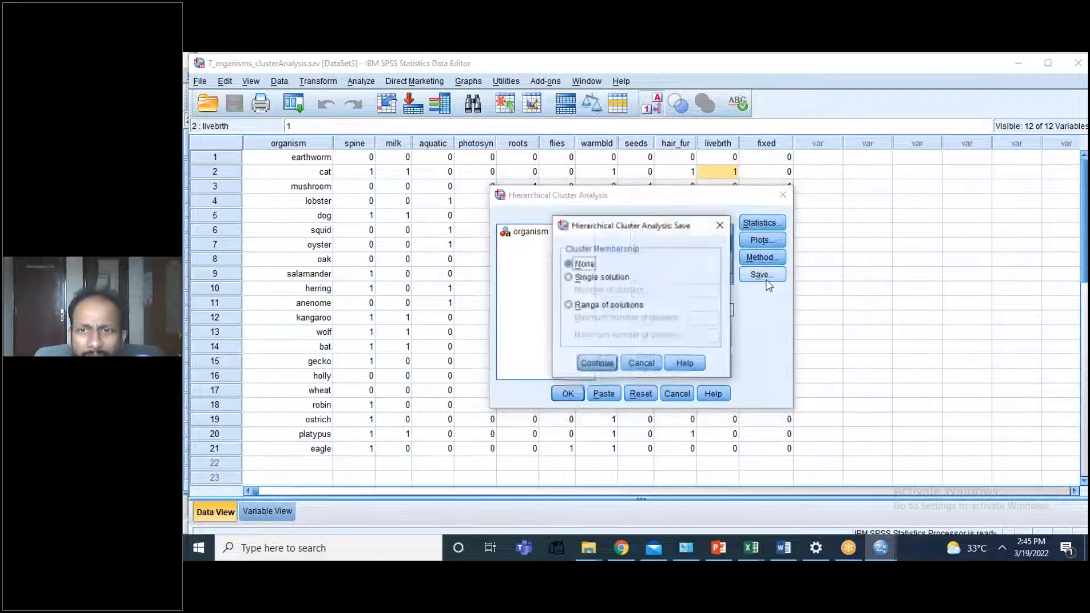
left_click(641, 363)
left_click(568, 394)
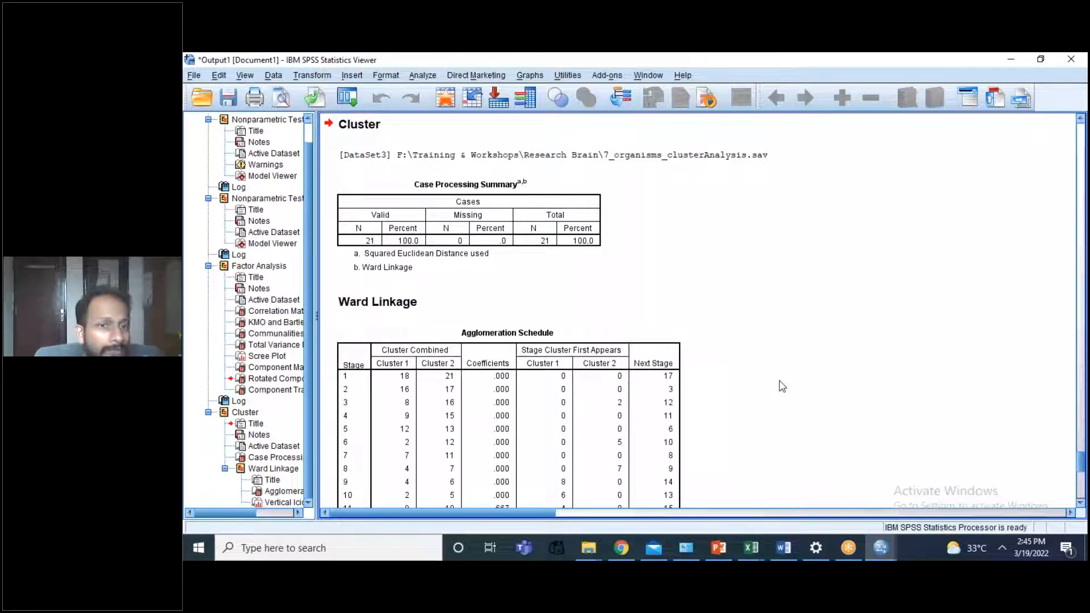
Step: Examine the Ward Linkage agglomeration schedule in the output, following the coefficients through to the last stage above the icicle plot
left_click(427, 335)
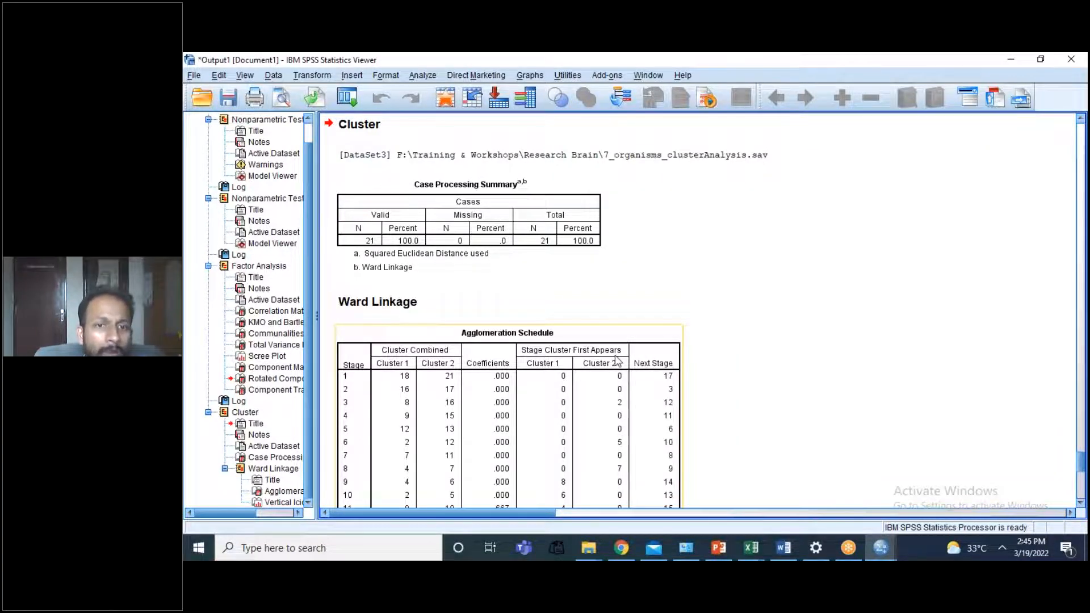
key("Down")
key("Down")
key("Down")
key("Down")
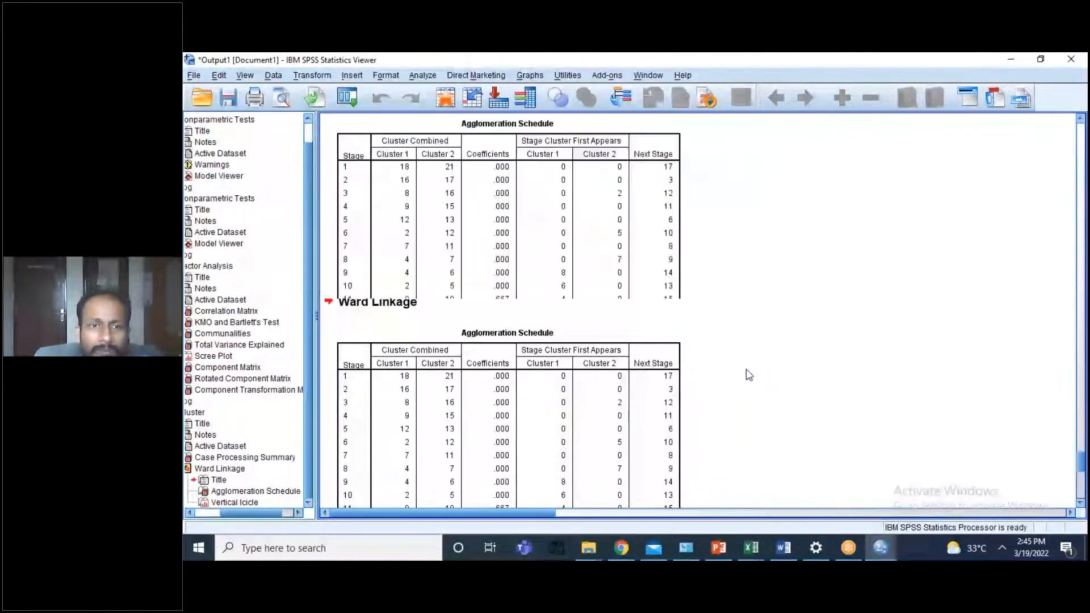
key("Down")
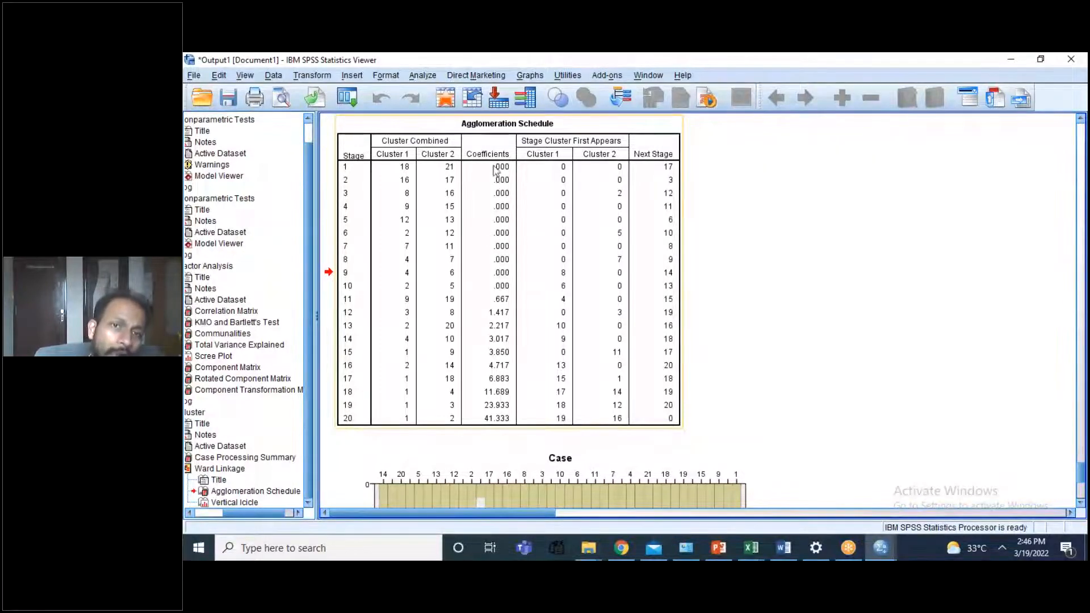
left_click(564, 485)
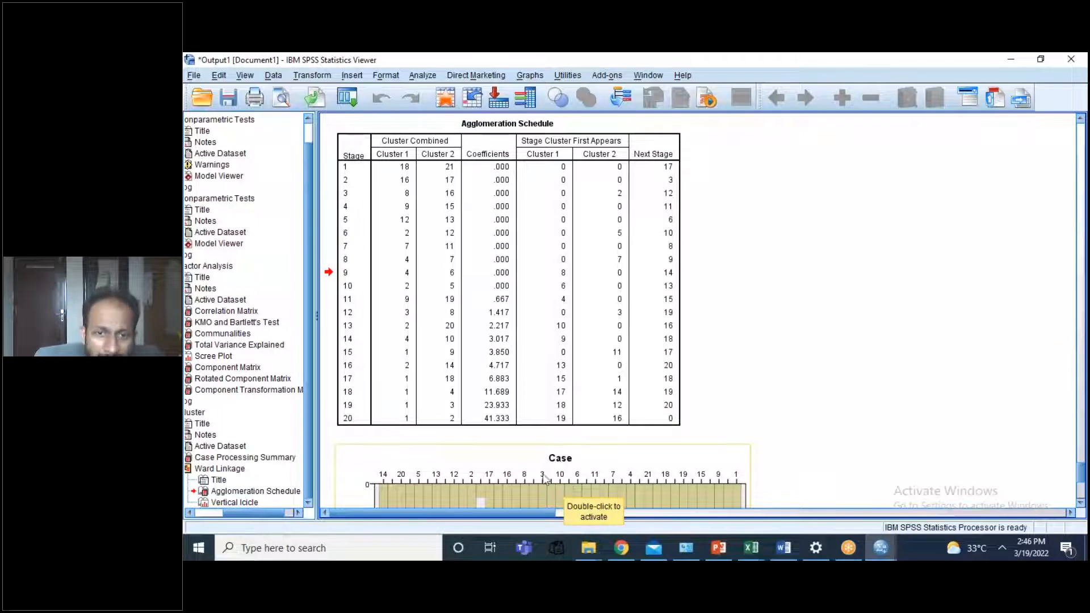
left_click(496, 432)
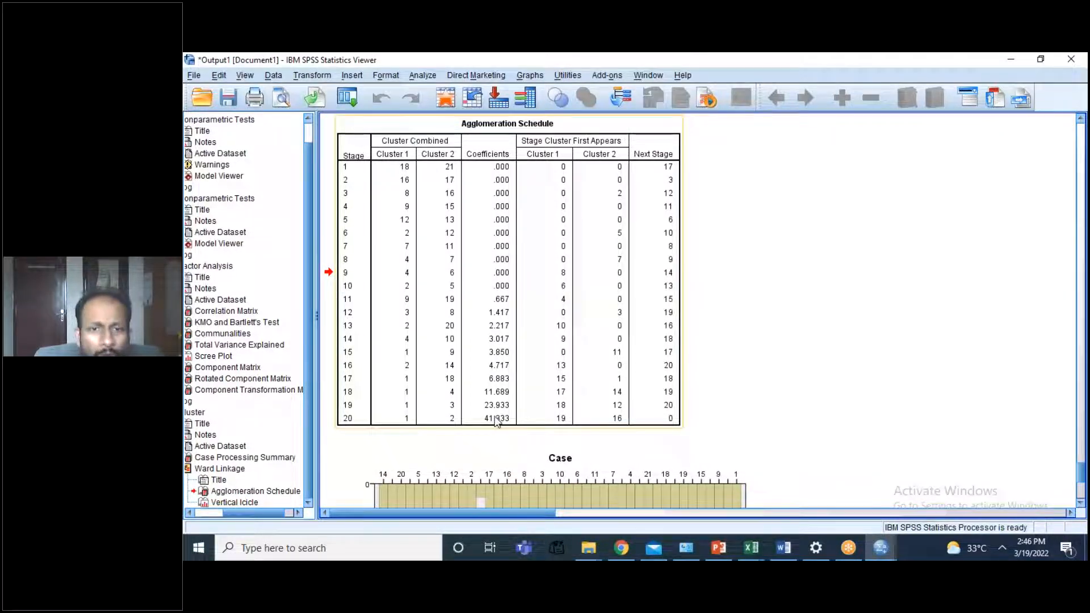
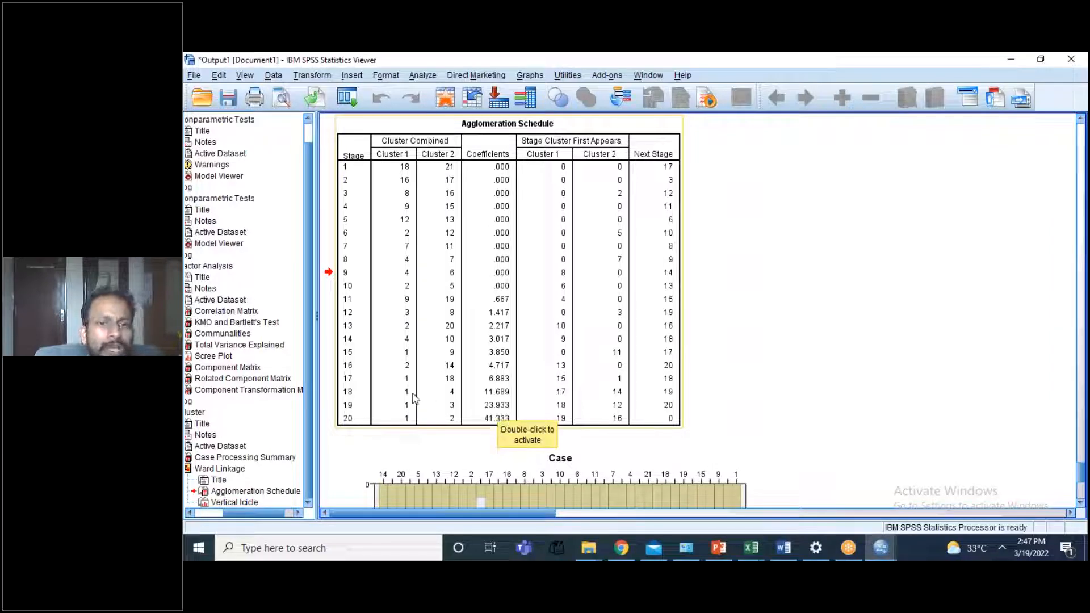
Step: From the organisms data, start a K-Means cluster analysis with all variables from spine through fixed, leaving out organism
left_click(348, 395)
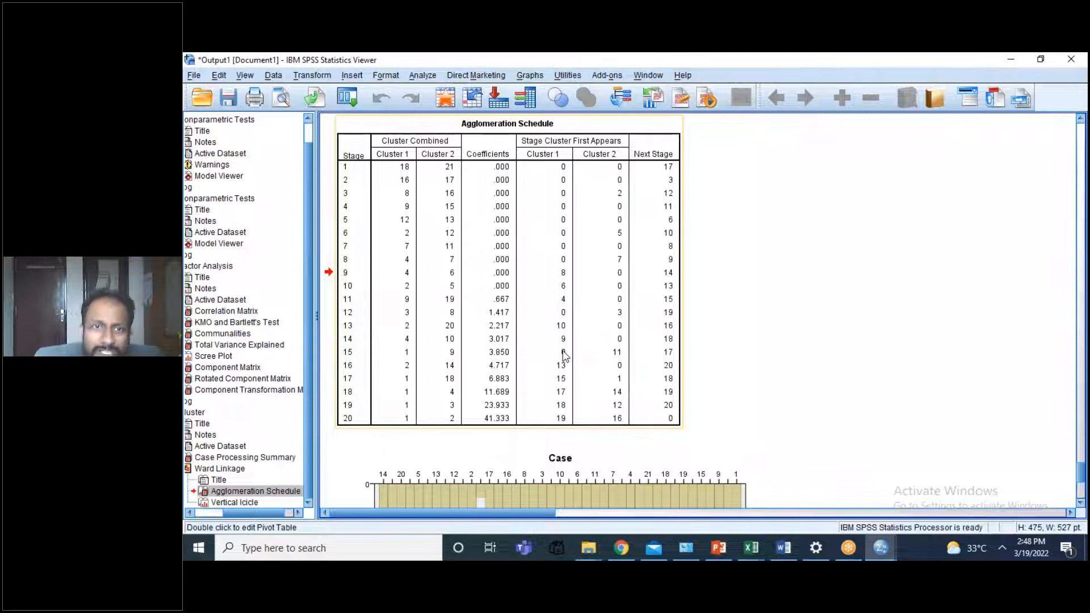
left_click(1012, 57)
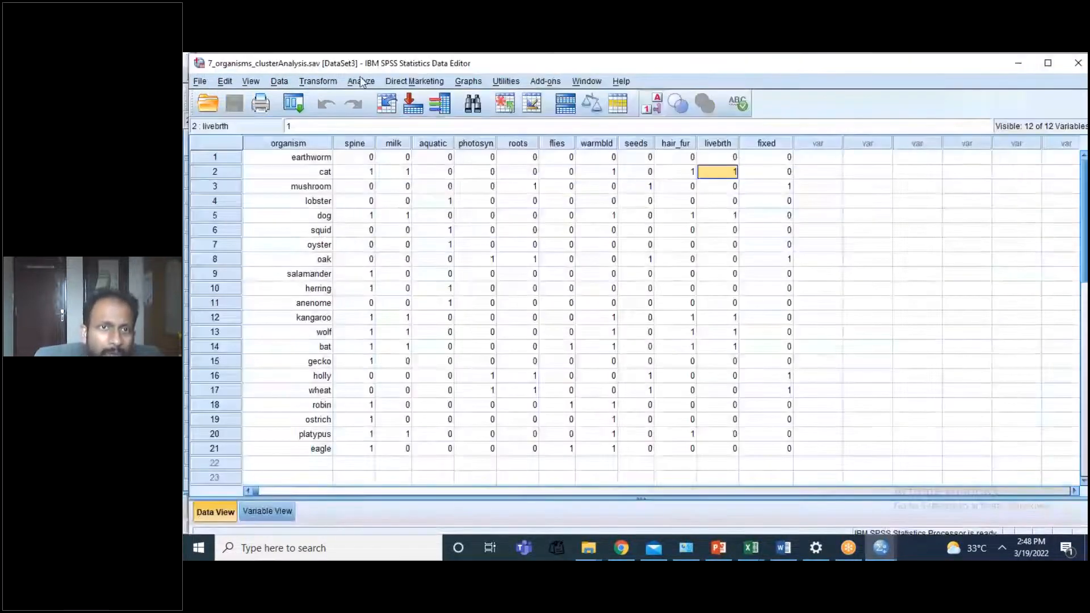
left_click(361, 81)
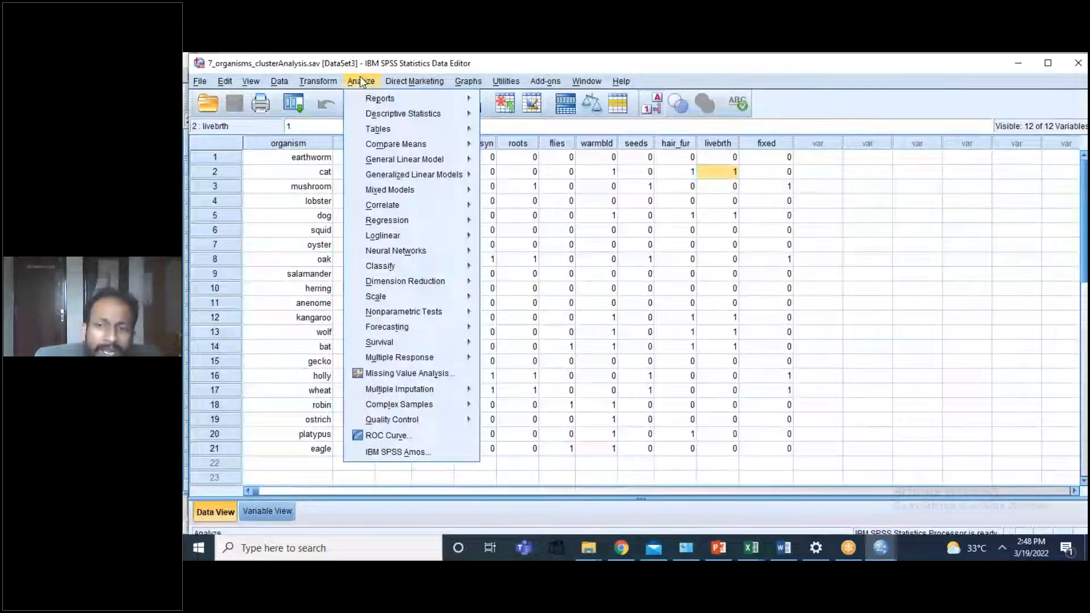
mouse_move(416, 279)
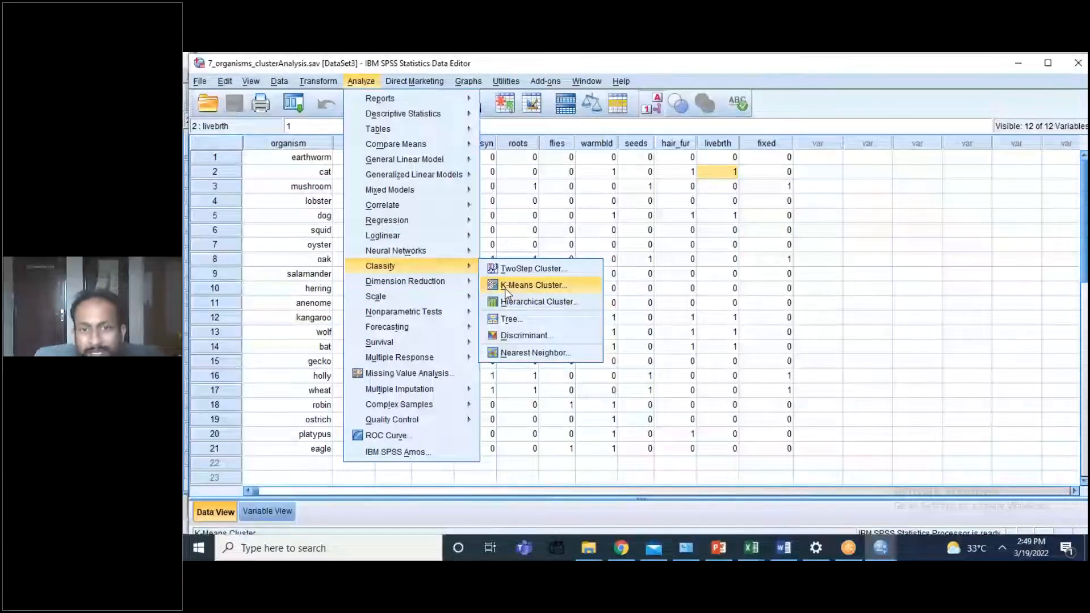
left_click(507, 286)
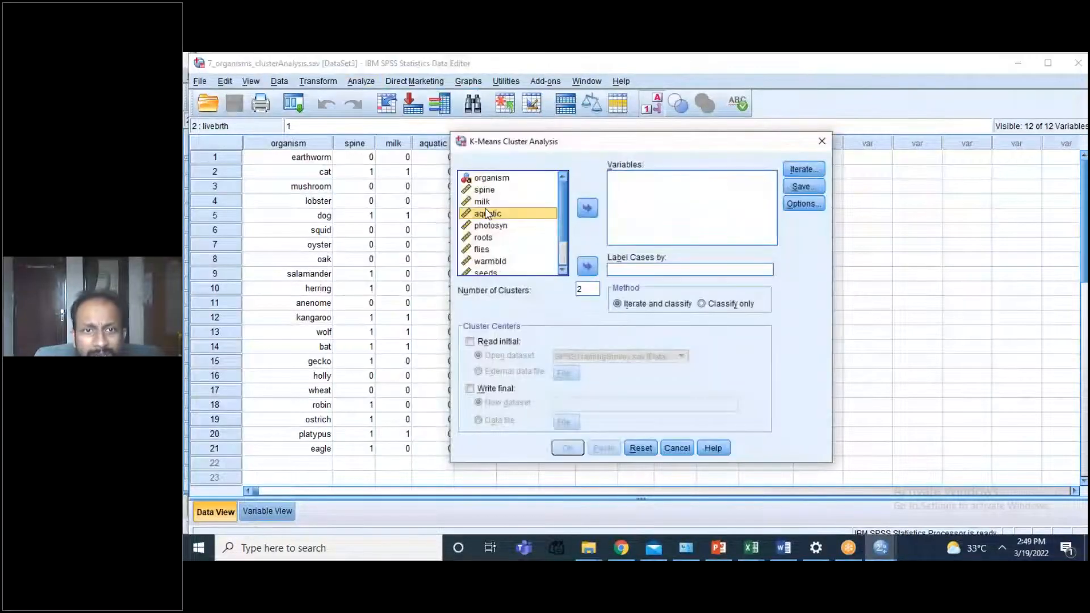
key("ctrl+a")
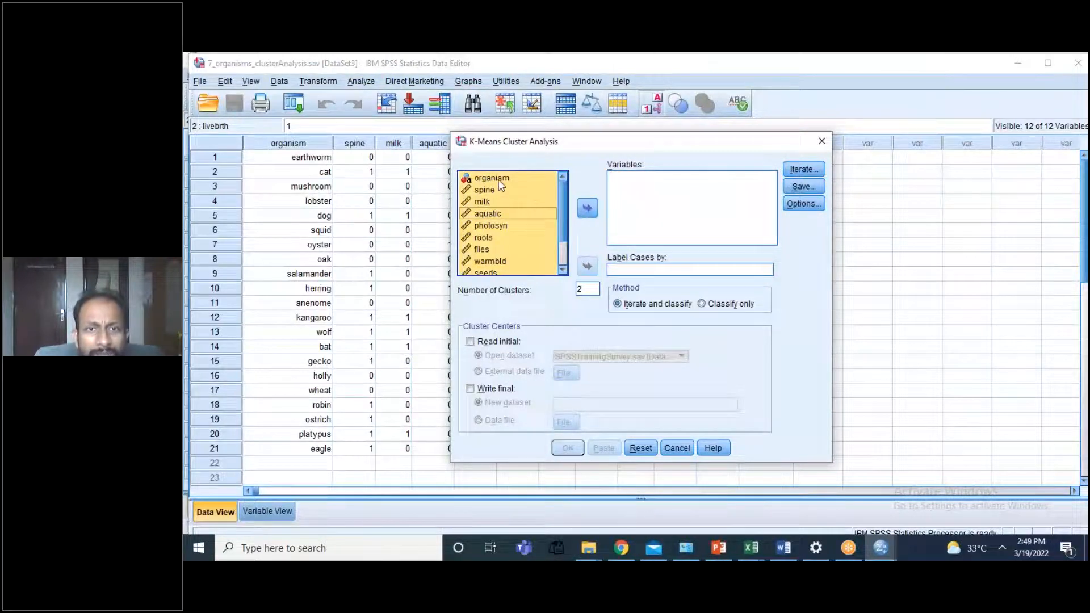
left_click(499, 180)
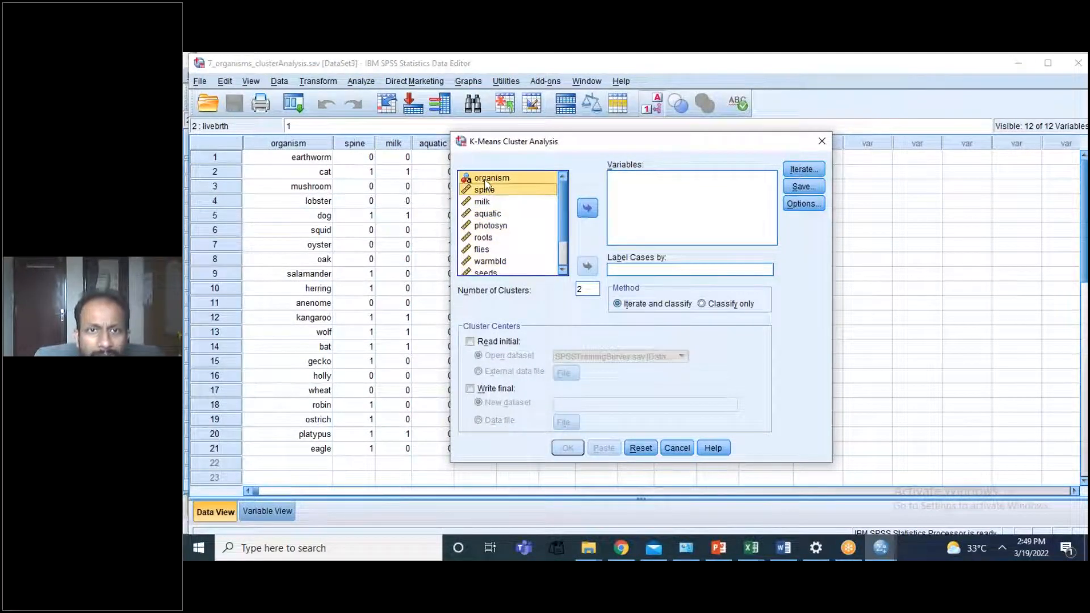
left_click(483, 191)
left_click_drag(482, 204, 482, 260)
left_click(482, 260, "ctrl")
left_click(485, 263, "ctrl")
left_click(486, 271, "ctrl")
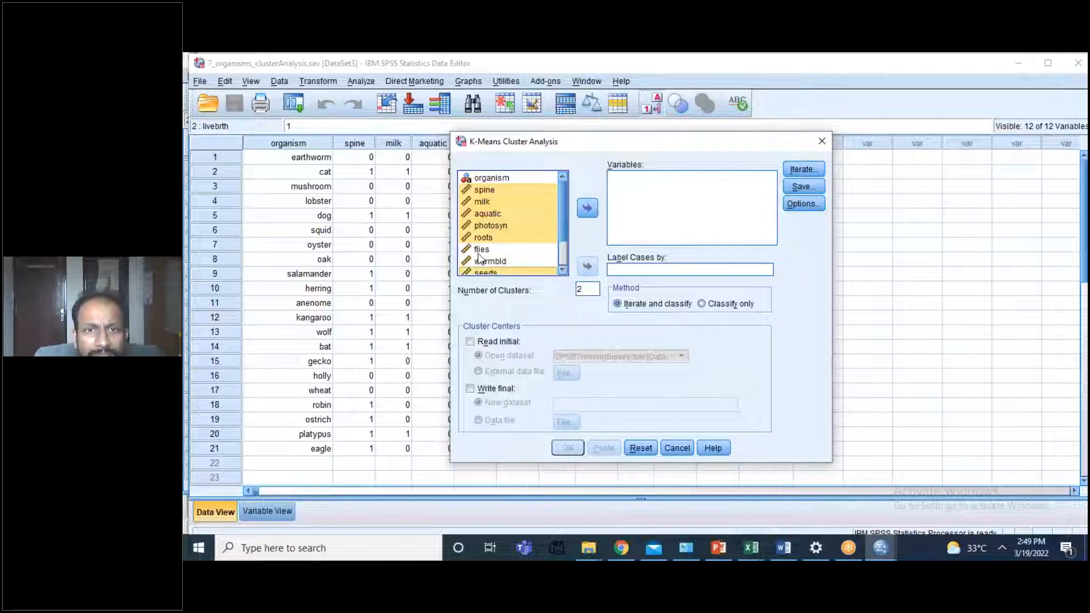
left_click(479, 254, "ctrl")
left_click(479, 265, "ctrl")
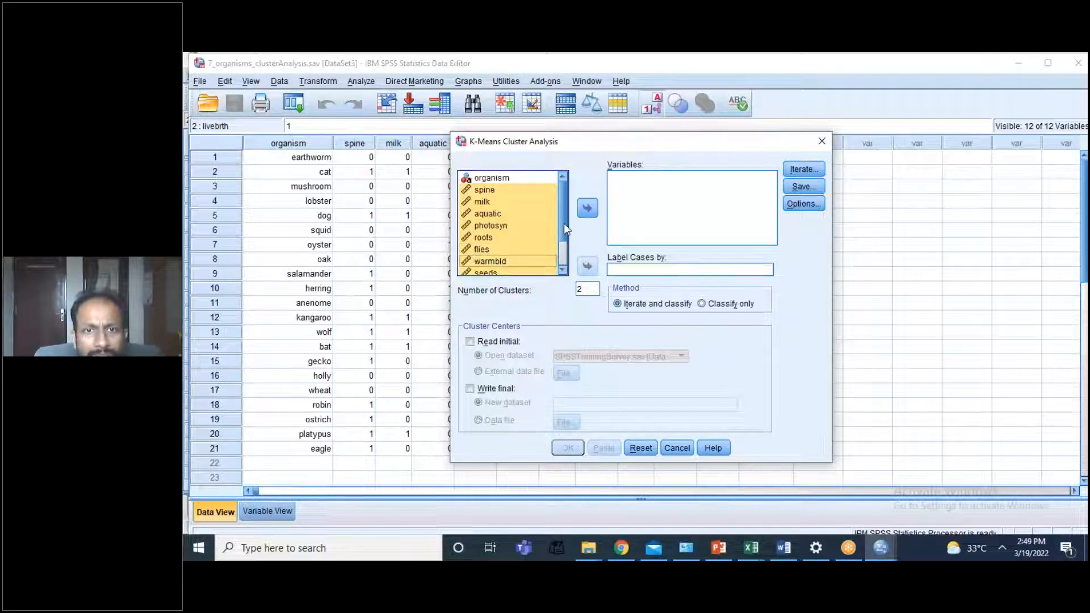
left_click_drag(564, 223, 563, 262)
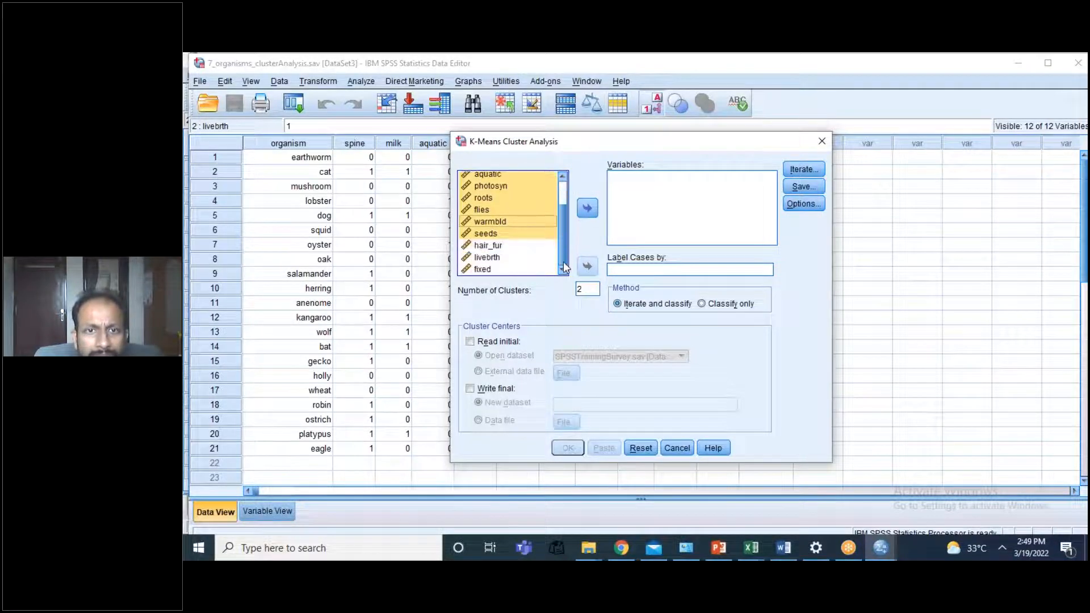
left_click(493, 247, "ctrl")
left_click(487, 258, "ctrl")
left_click(482, 272, "ctrl")
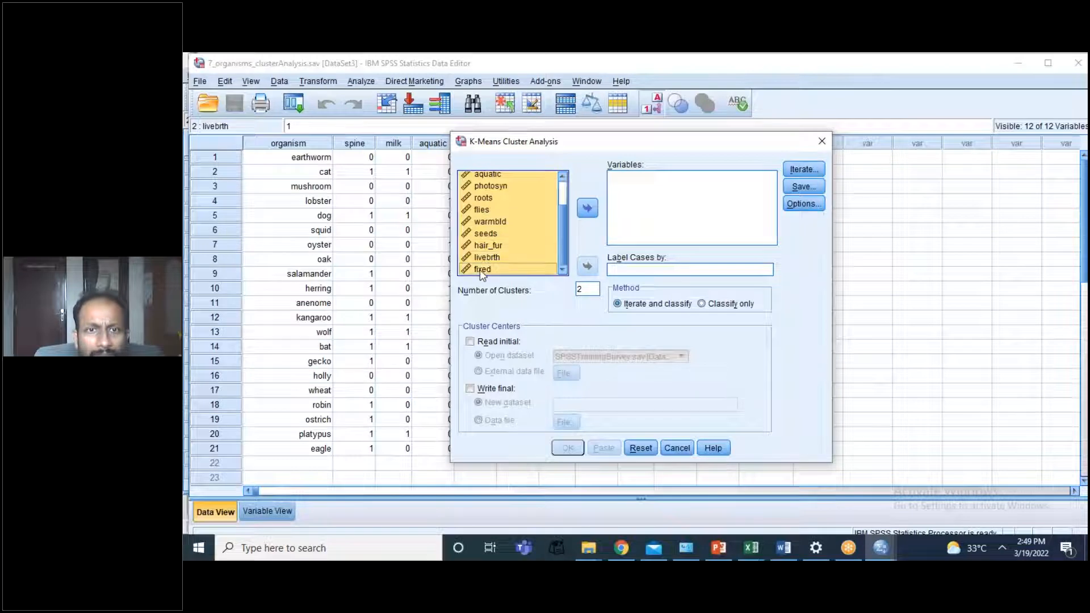
left_click(587, 210)
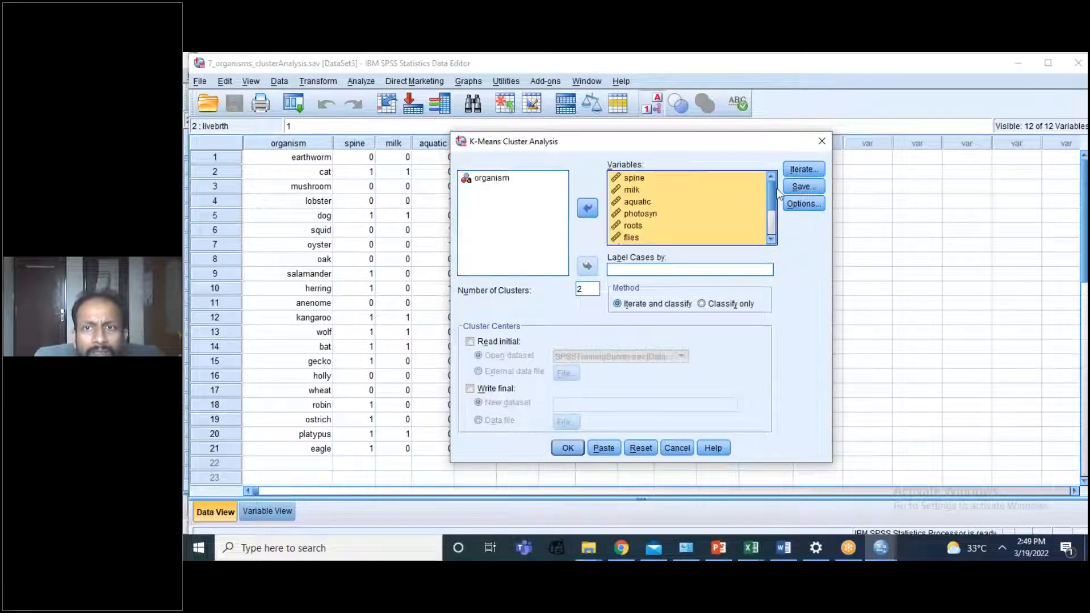
Step: Keep the maximum iterations at 10 and the convergence criterion at 0, and save no cluster membership or distance variables
left_click(802, 170)
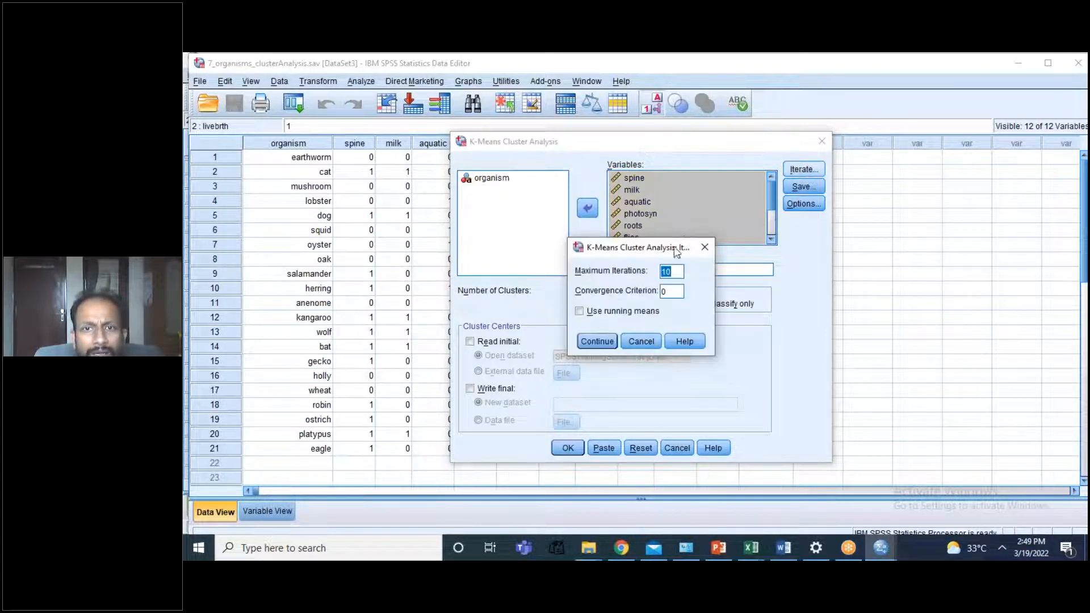
left_click(599, 341)
left_click(803, 186)
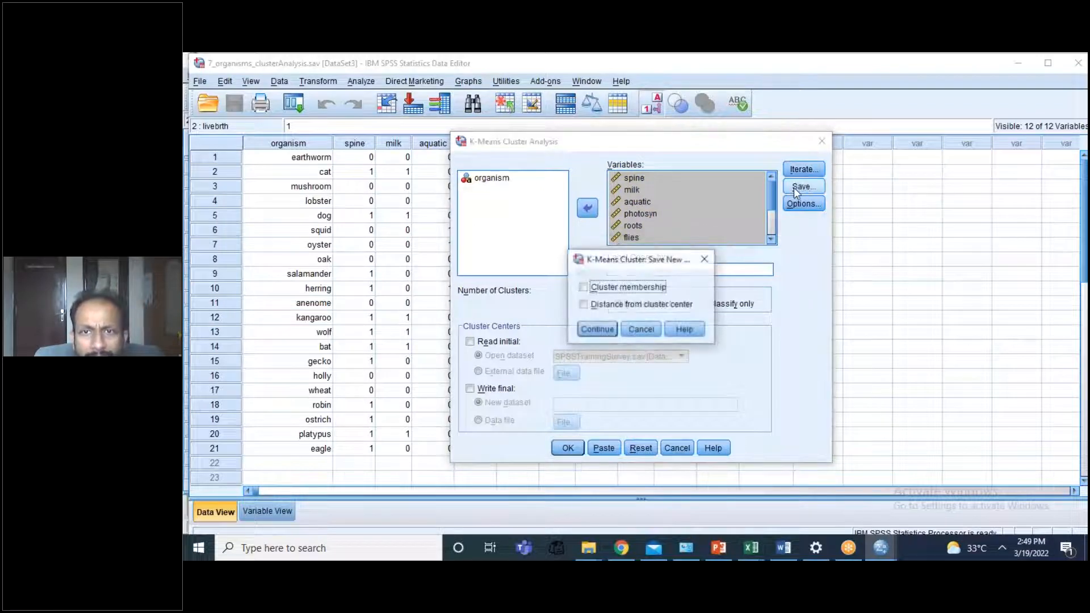
left_click(593, 330)
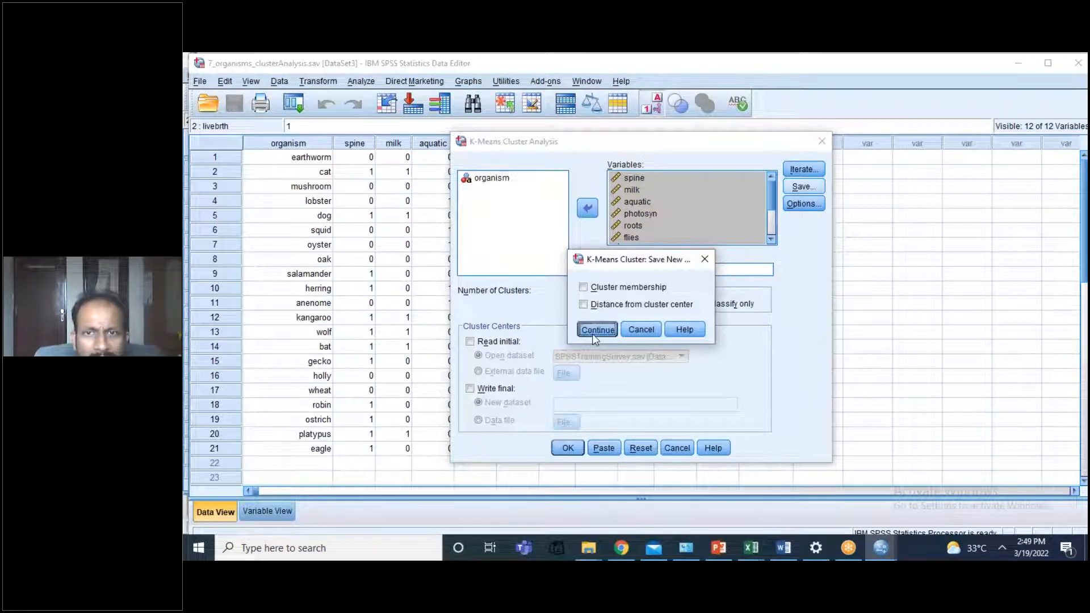
Step: Add the ANOVA table and the cluster information for each case to the K-Means statistics, keeping initial cluster centers and listwise exclusion
left_click(804, 204)
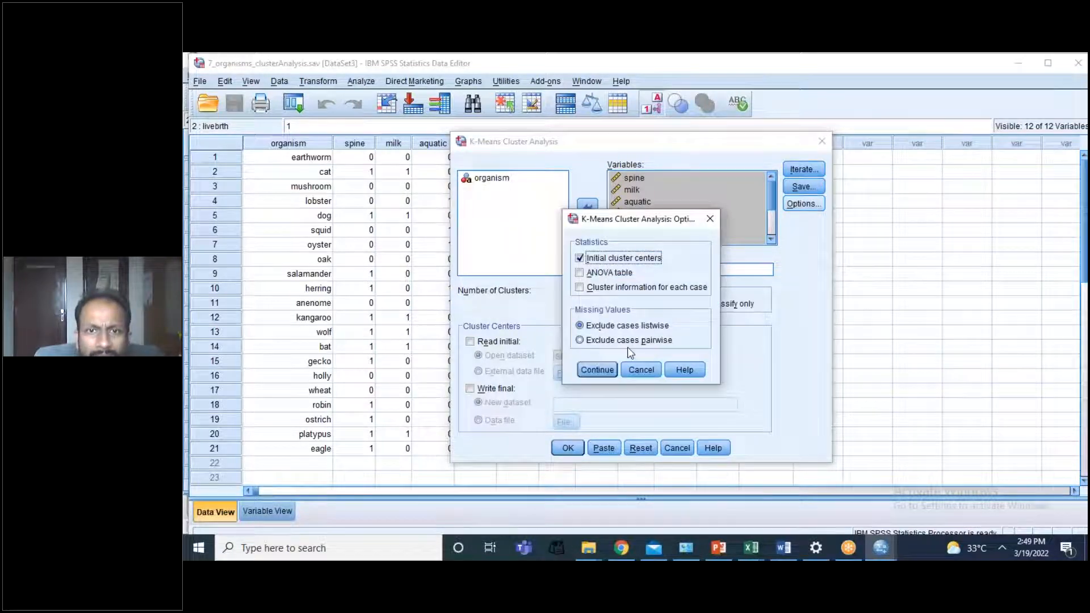
left_click(583, 274)
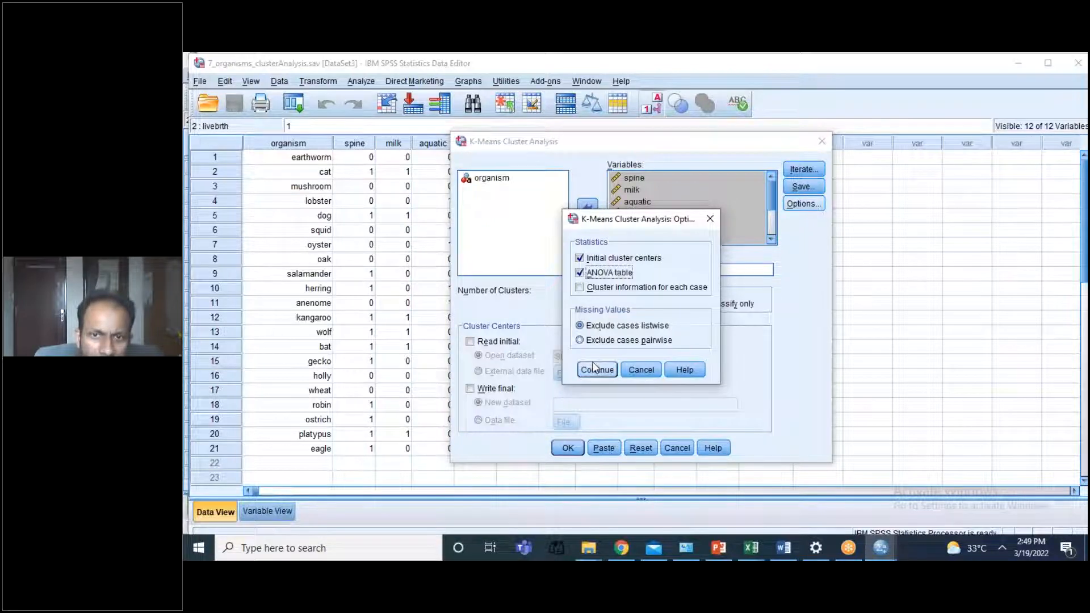
left_click(580, 288)
left_click(580, 289)
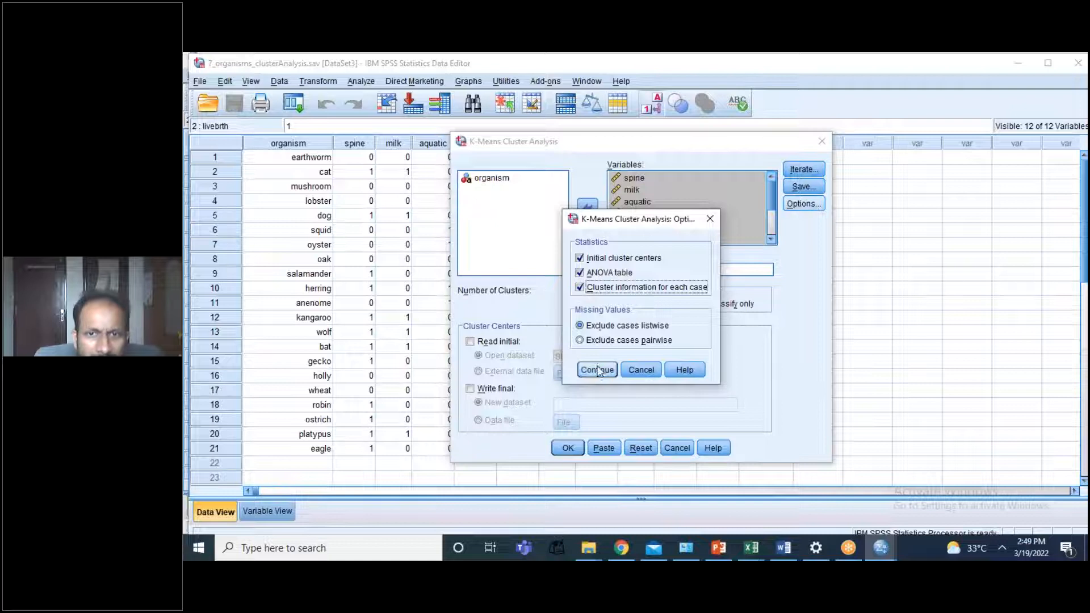
left_click(598, 370)
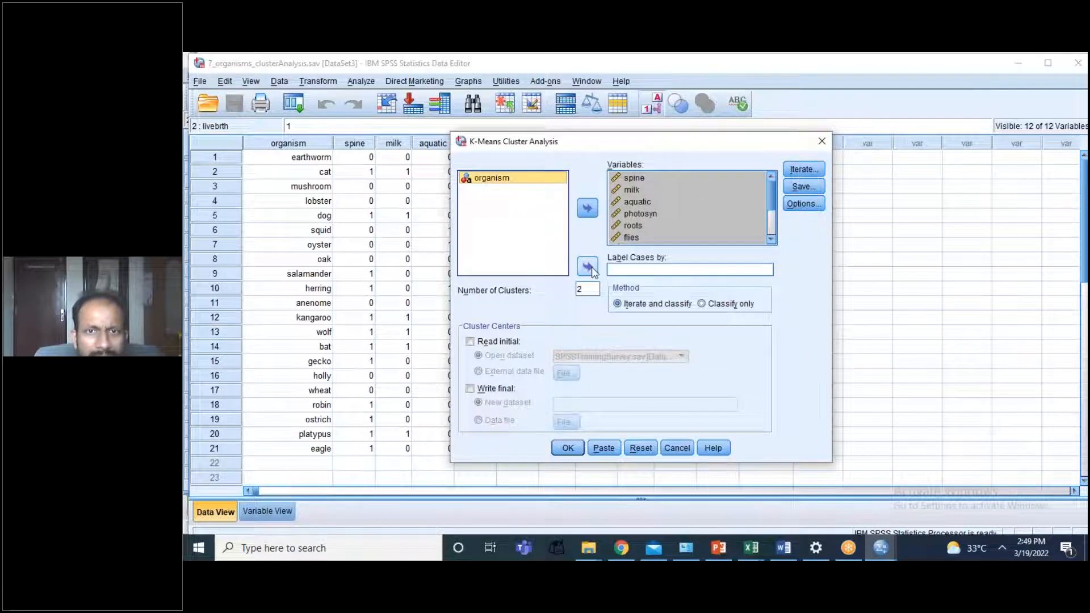
Step: Label the cases by organism and run the K-Means analysis with 2 clusters
left_click(593, 271)
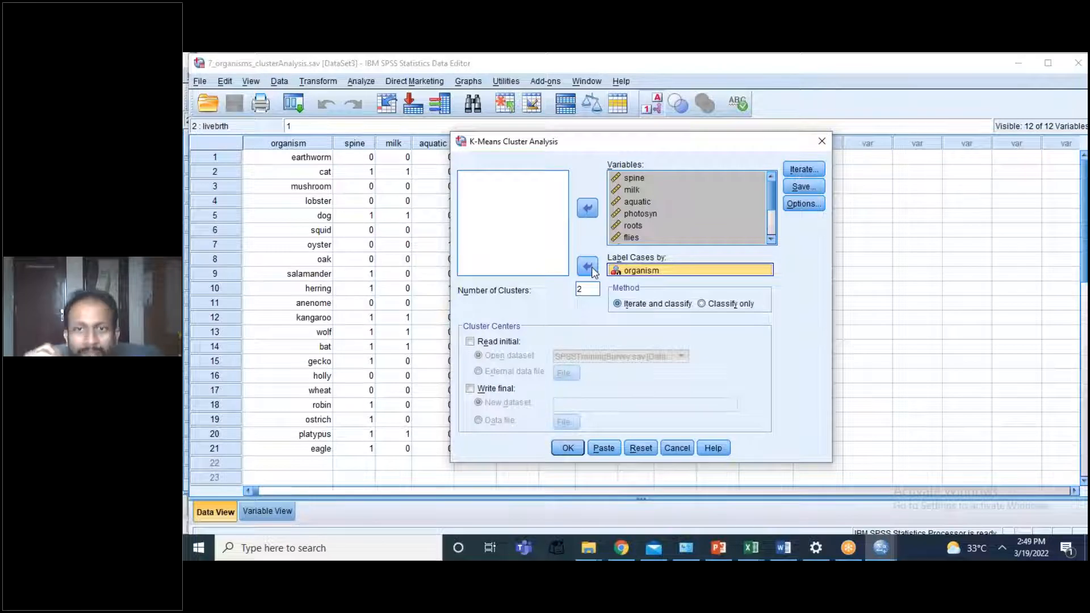
left_click(562, 448)
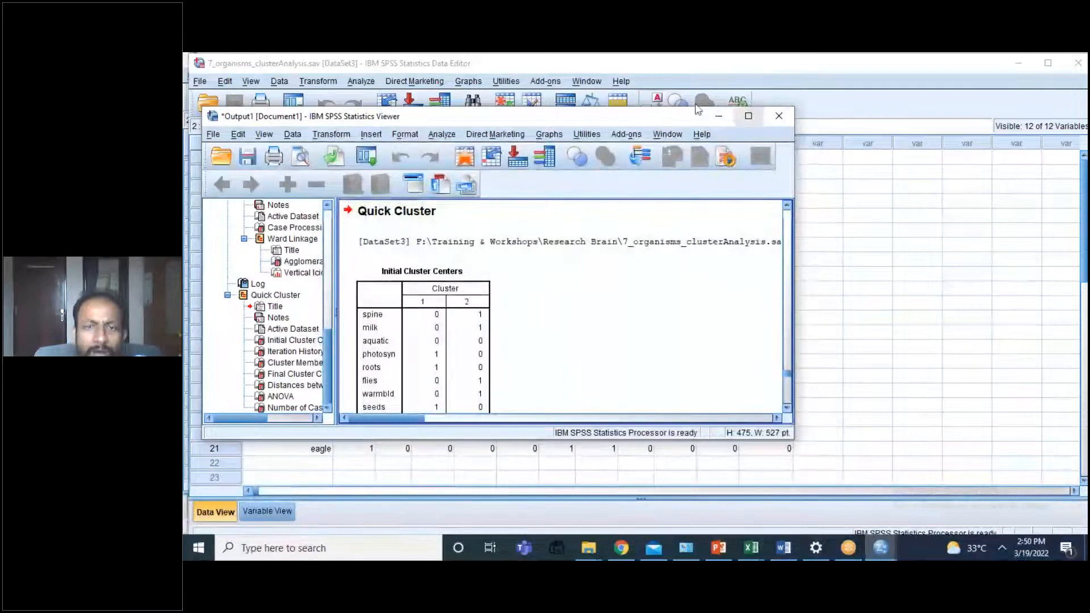
Step: Rerun the K-Means cluster analysis on the same variables with the number of clusters set to 3
left_click(433, 134)
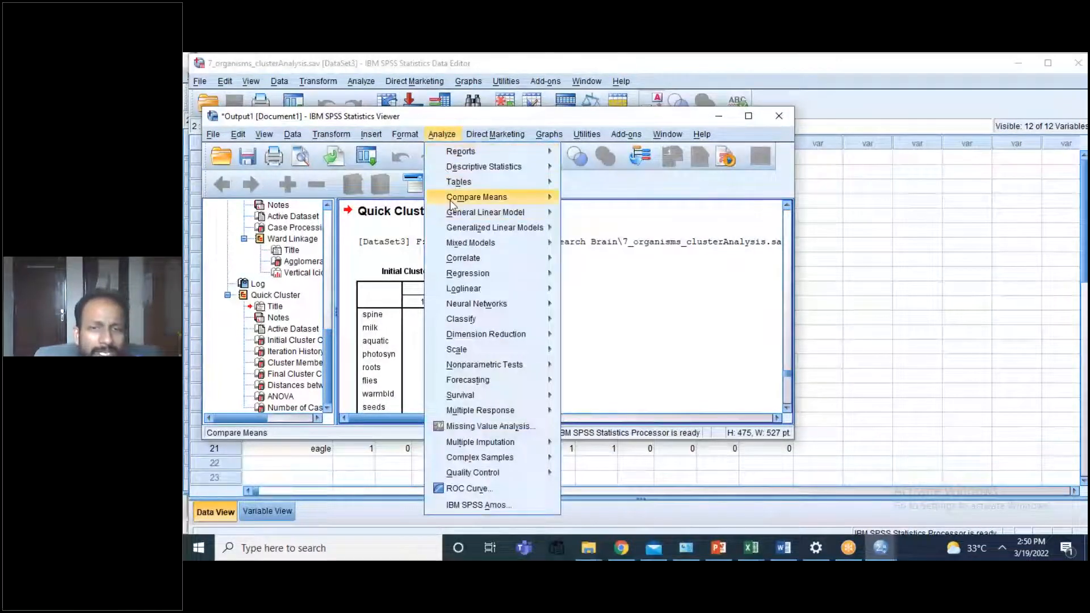
mouse_move(504, 371)
mouse_move(499, 322)
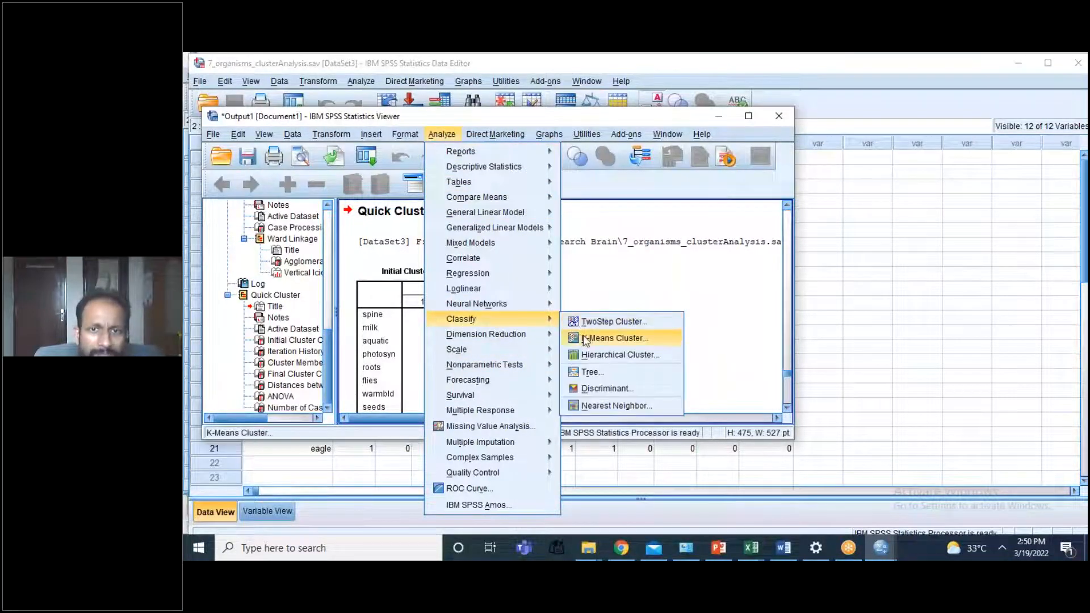
left_click(586, 339)
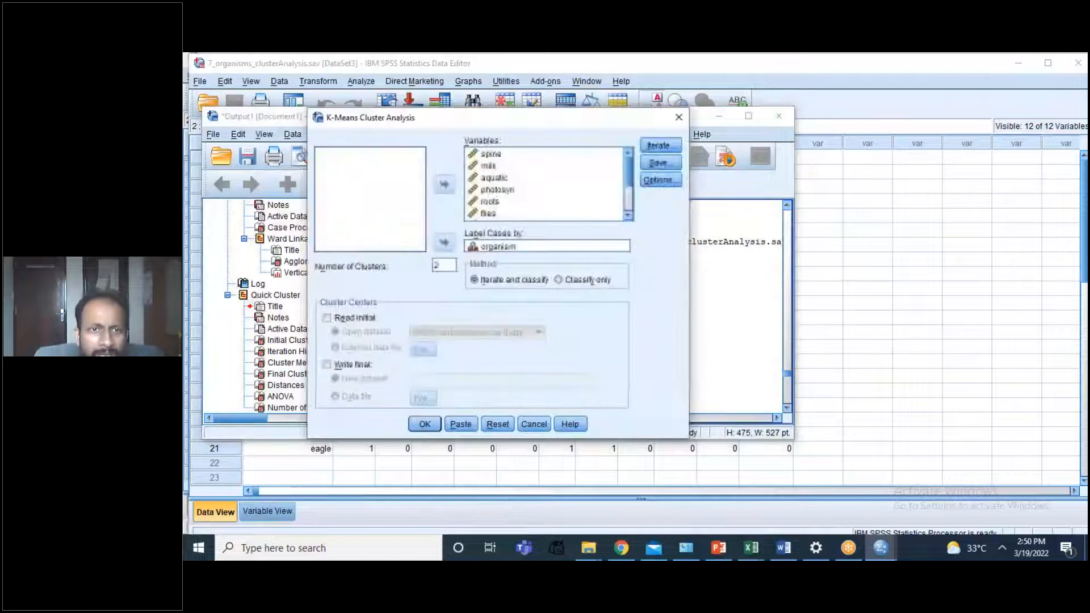
double_click(451, 264)
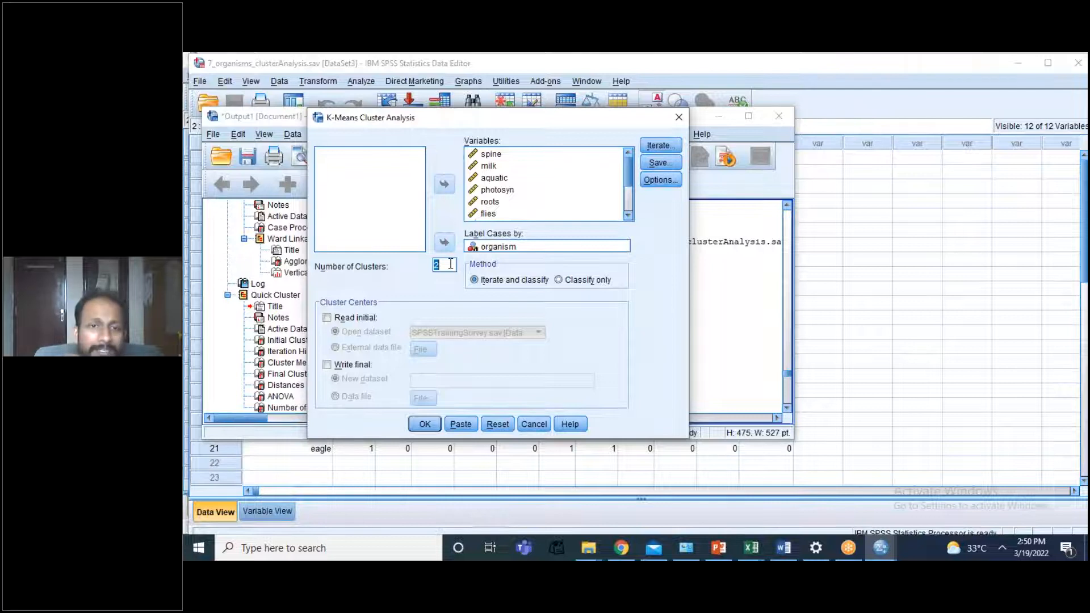
type("3")
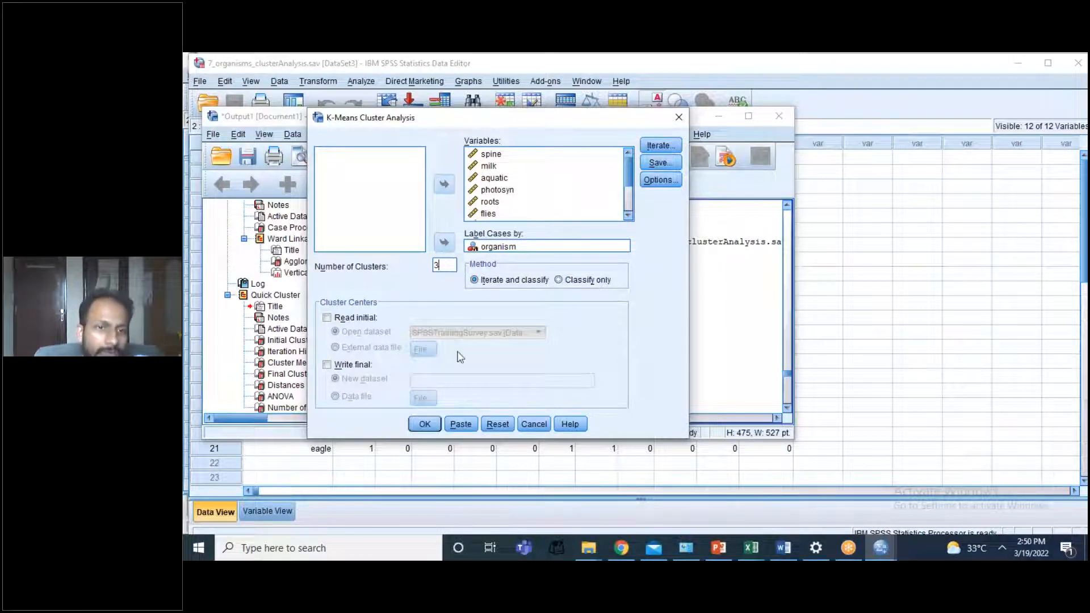
left_click(425, 424)
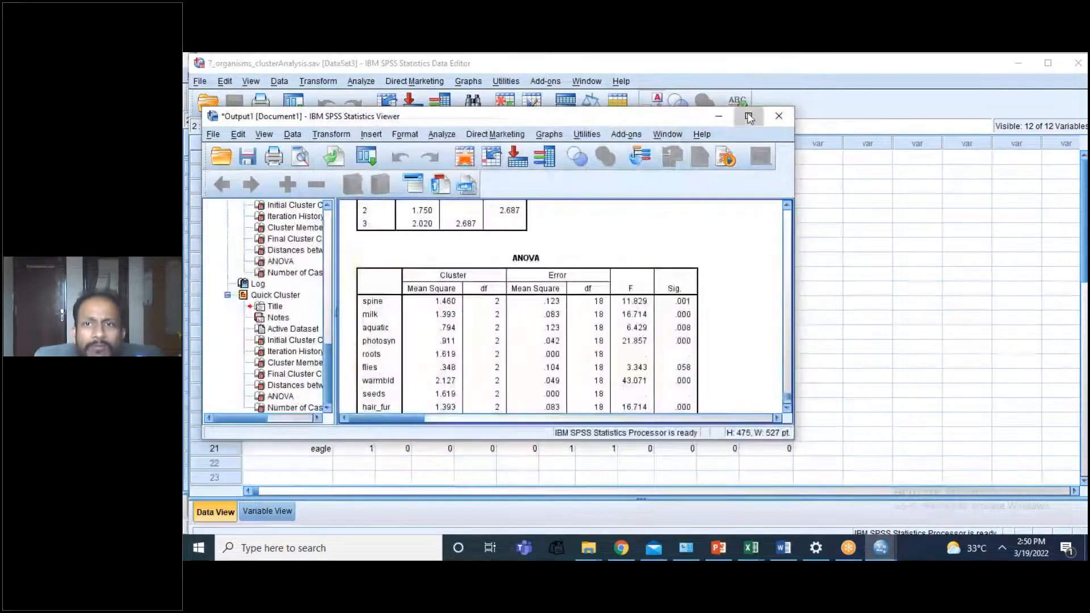
Step: Examine the three-cluster output in a maximized viewer: initial and final cluster centers, distances between centers, and the ANOVA table
left_click(749, 117)
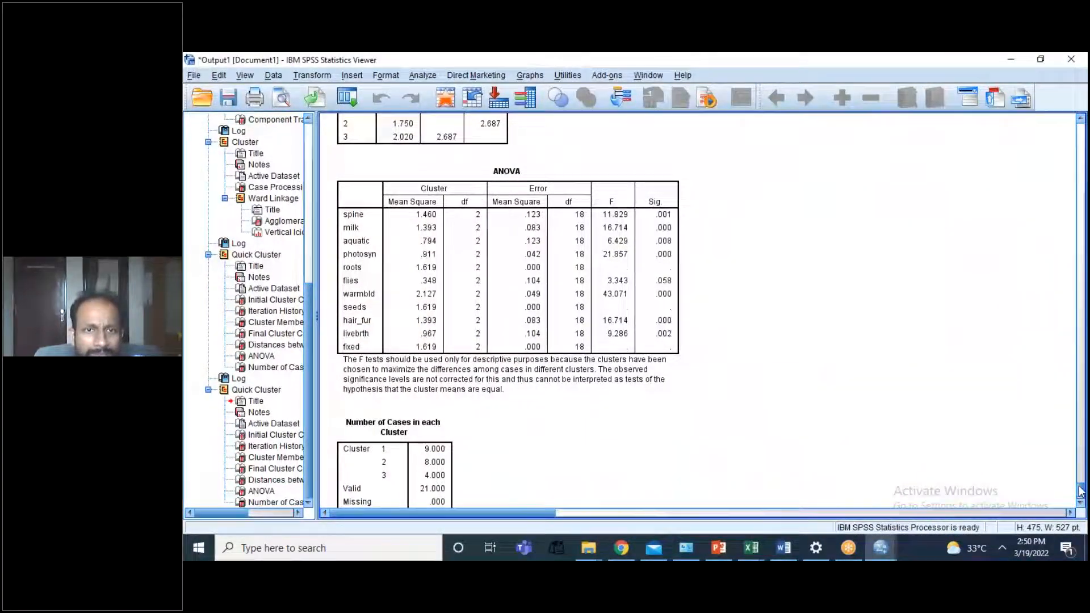
left_click_drag(1081, 491, 1072, 452)
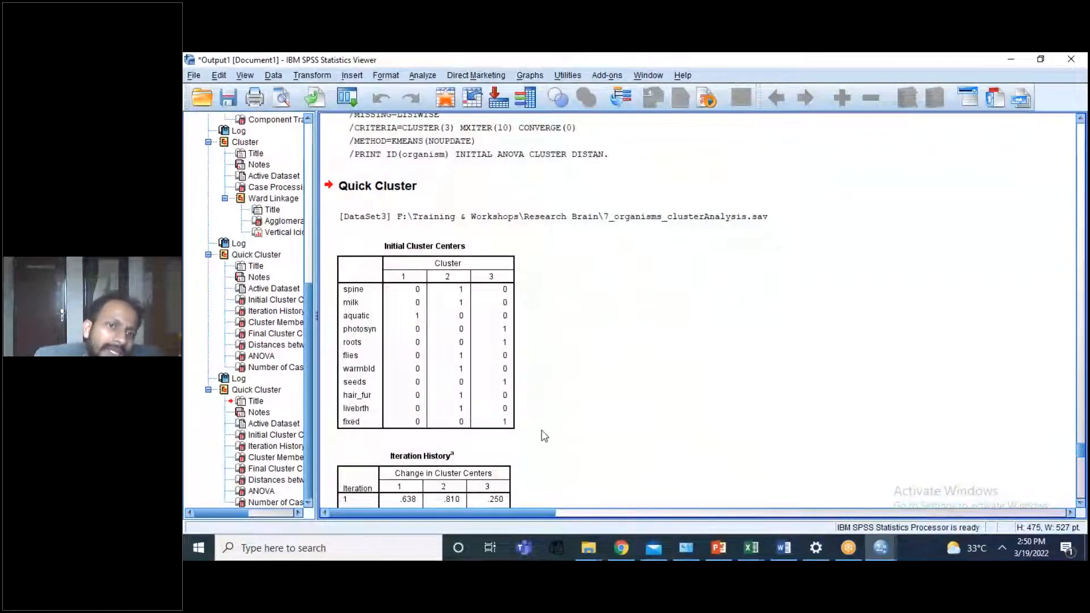
left_click(441, 373)
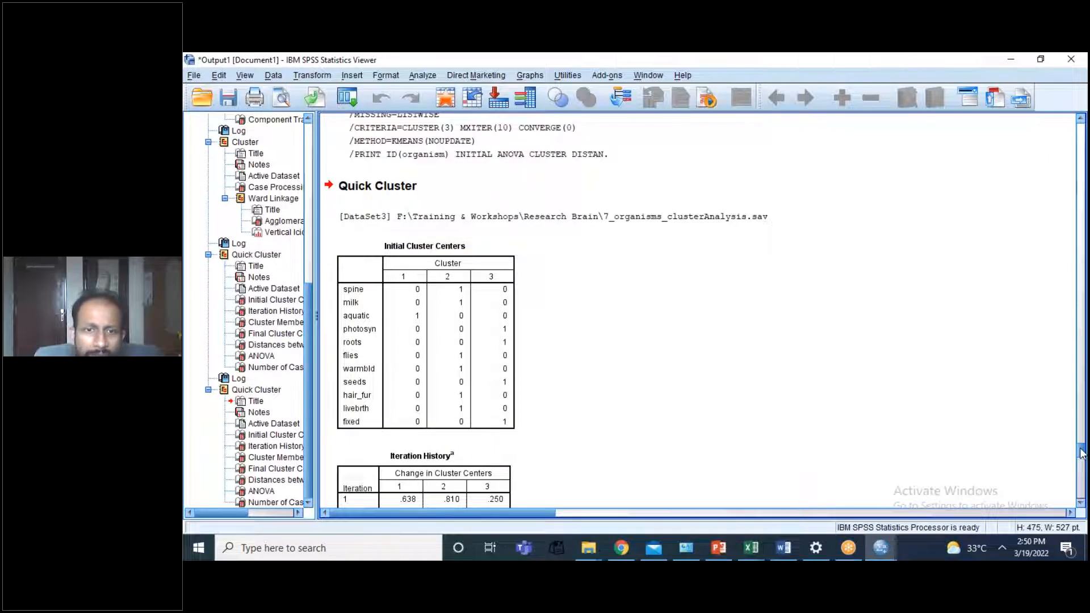
scroll(1082, 453, "down", 1)
left_click_drag(1082, 454, 1082, 480)
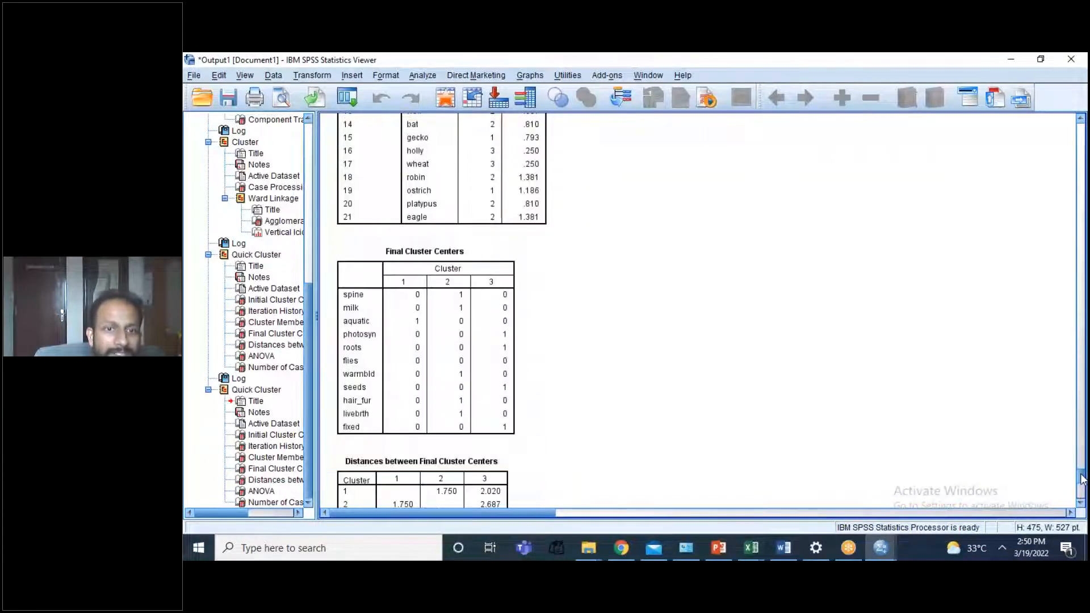
left_click(475, 311)
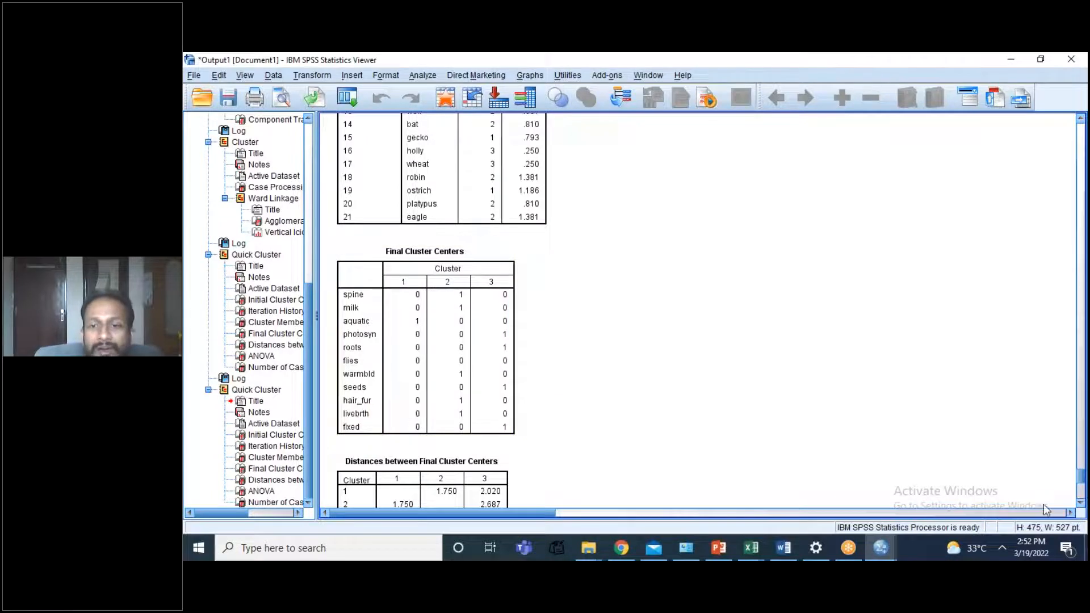
left_click_drag(1082, 477, 1082, 485)
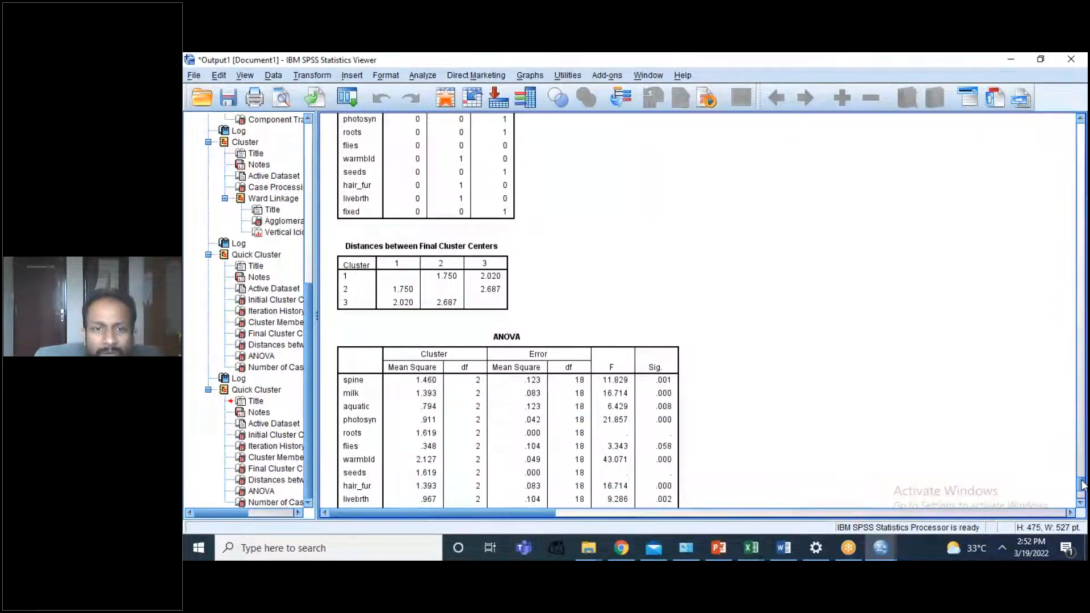
left_click_drag(1082, 486, 1082, 491)
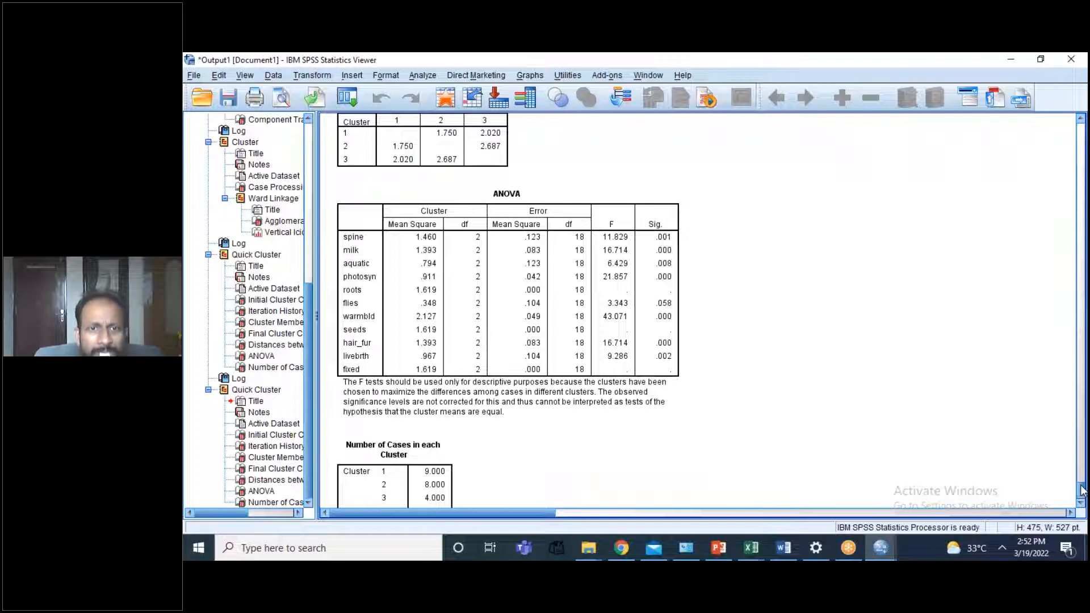
left_click(574, 300)
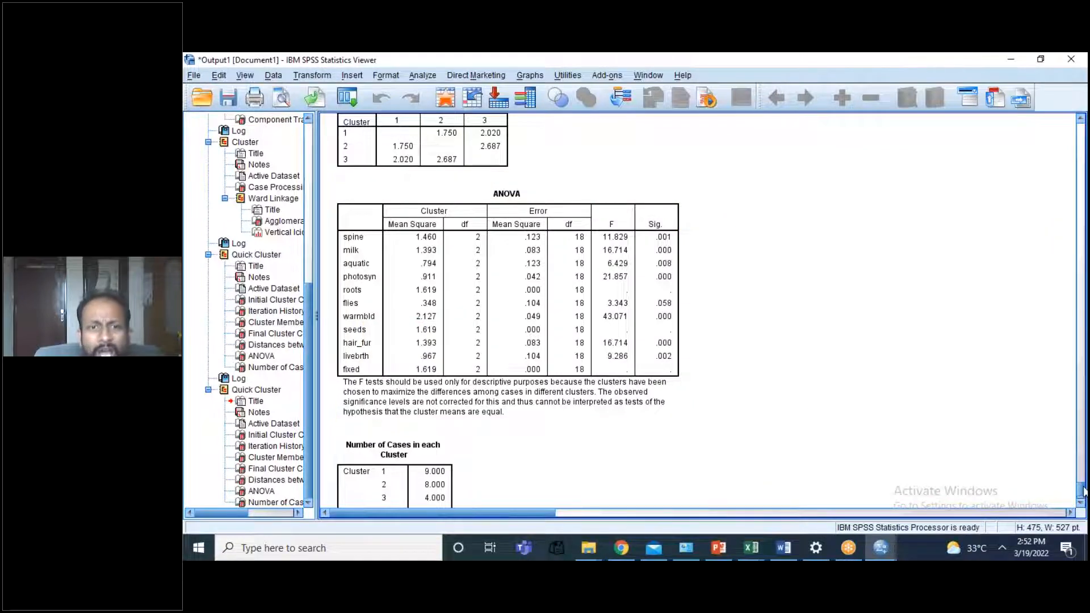
Step: Review the K-Means ANOVA table in the output and switch to the 7_organisms_clusterAnalysis.sav data editor
scroll(1083, 492, "down", 1)
scroll(1083, 492, "up", 4)
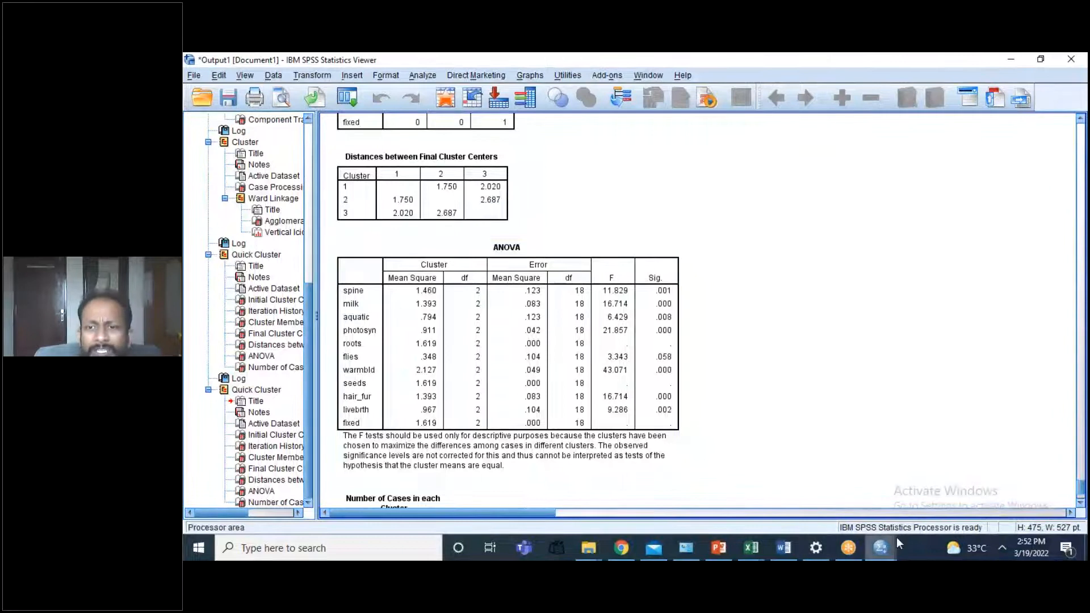
mouse_move(881, 554)
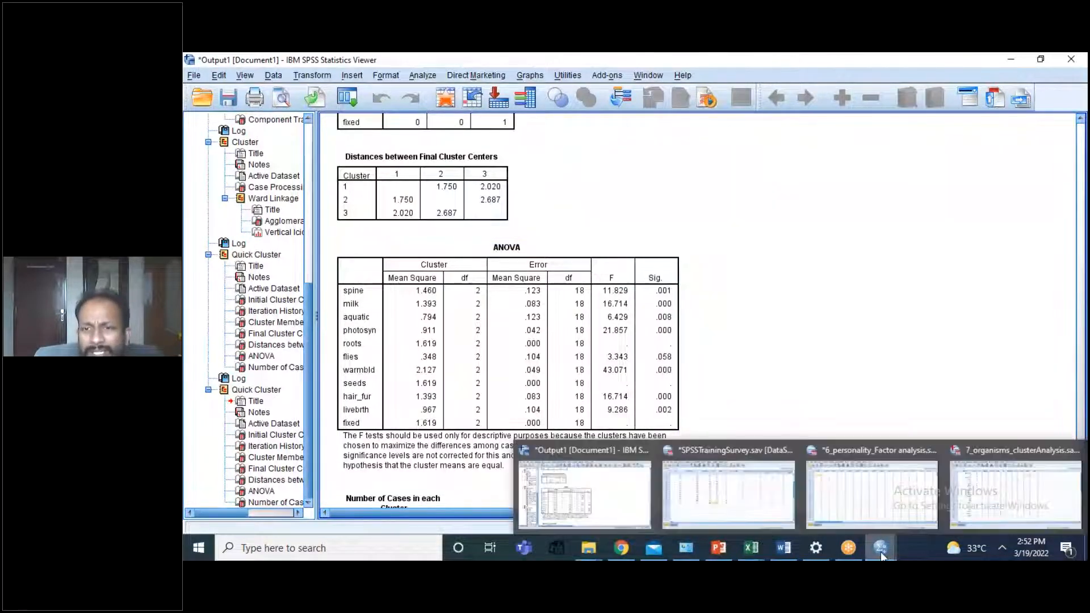
left_click(967, 493)
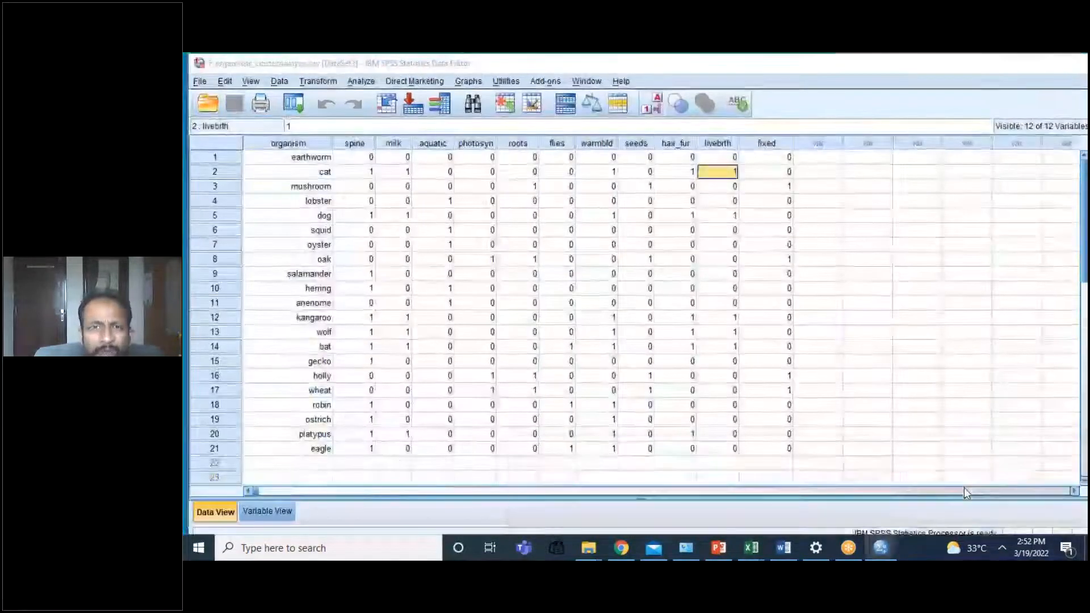
left_click(361, 81)
mouse_move(397, 145)
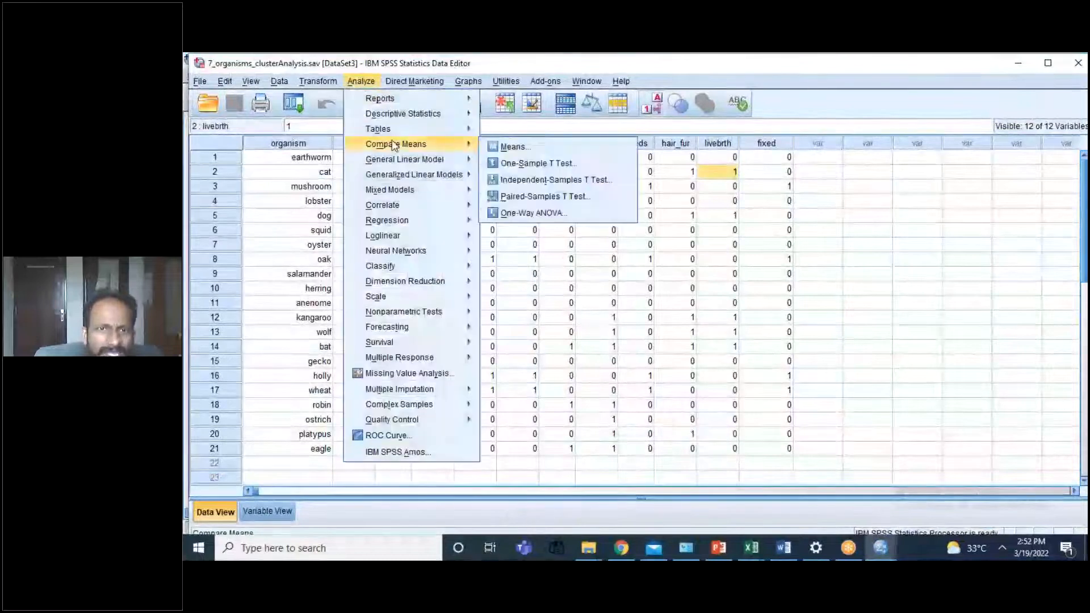
left_click(839, 218)
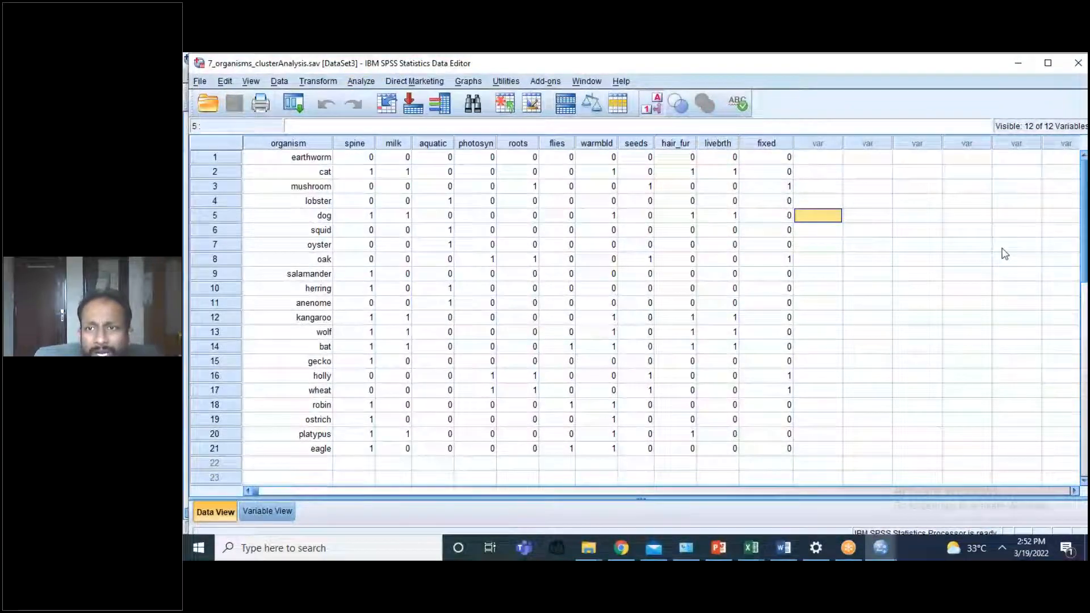
left_click_drag(1086, 271, 1085, 232)
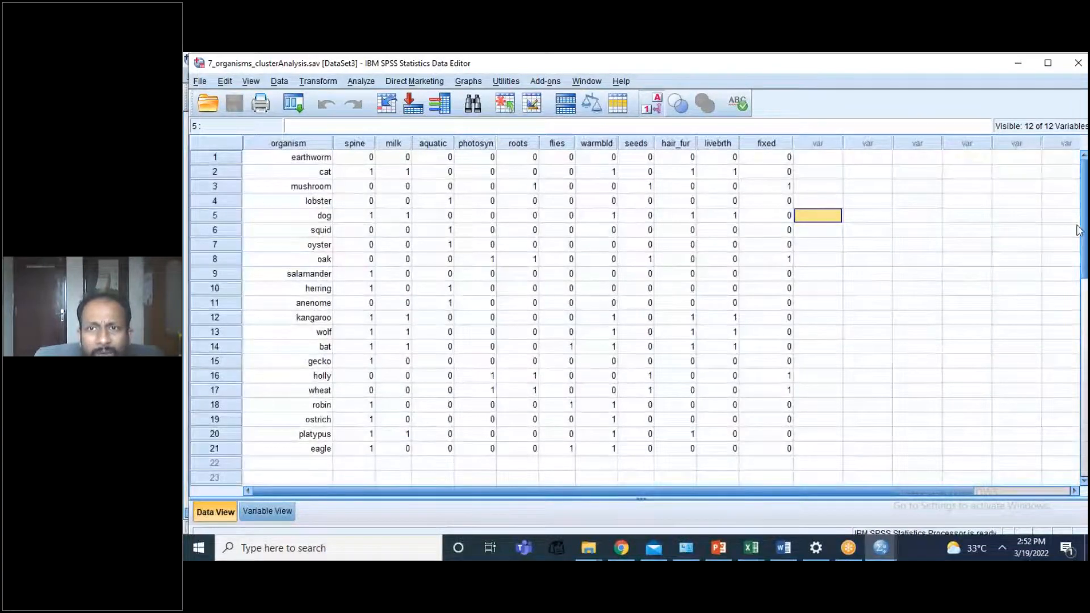
left_click(361, 82)
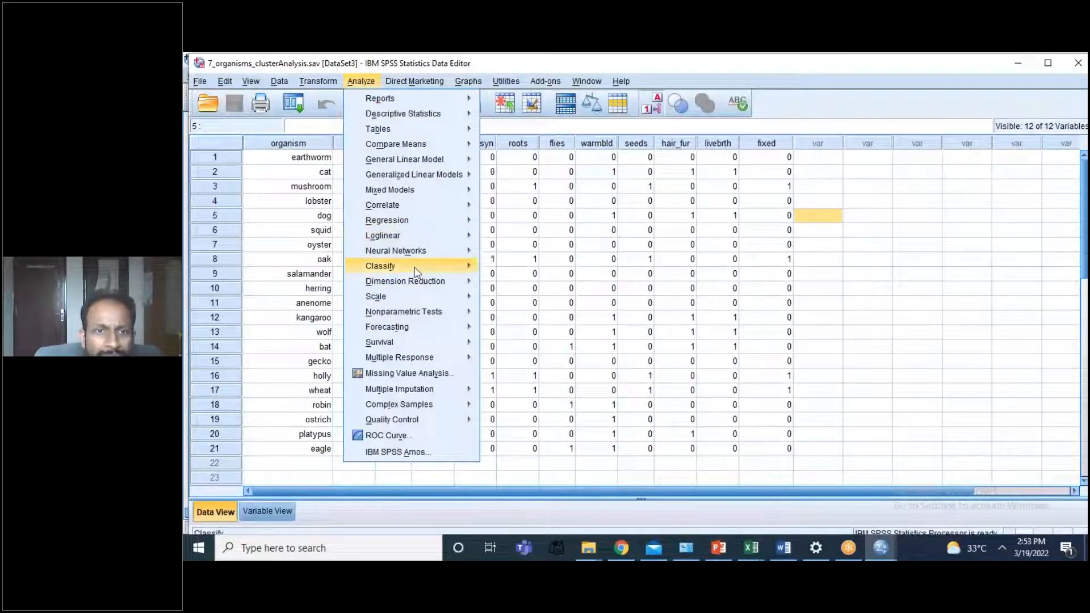
mouse_move(416, 272)
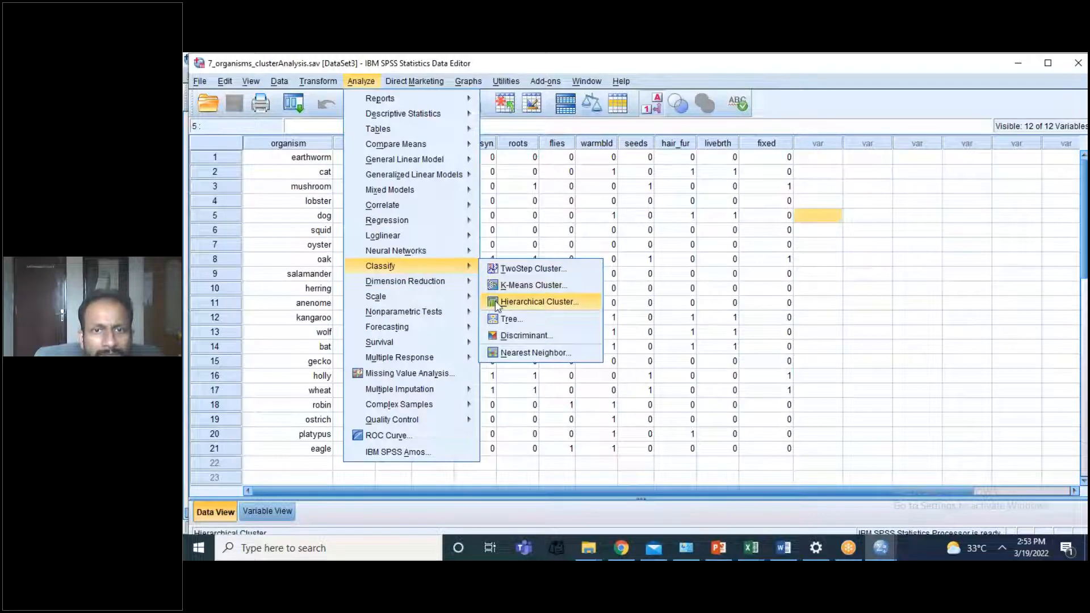
left_click(496, 303)
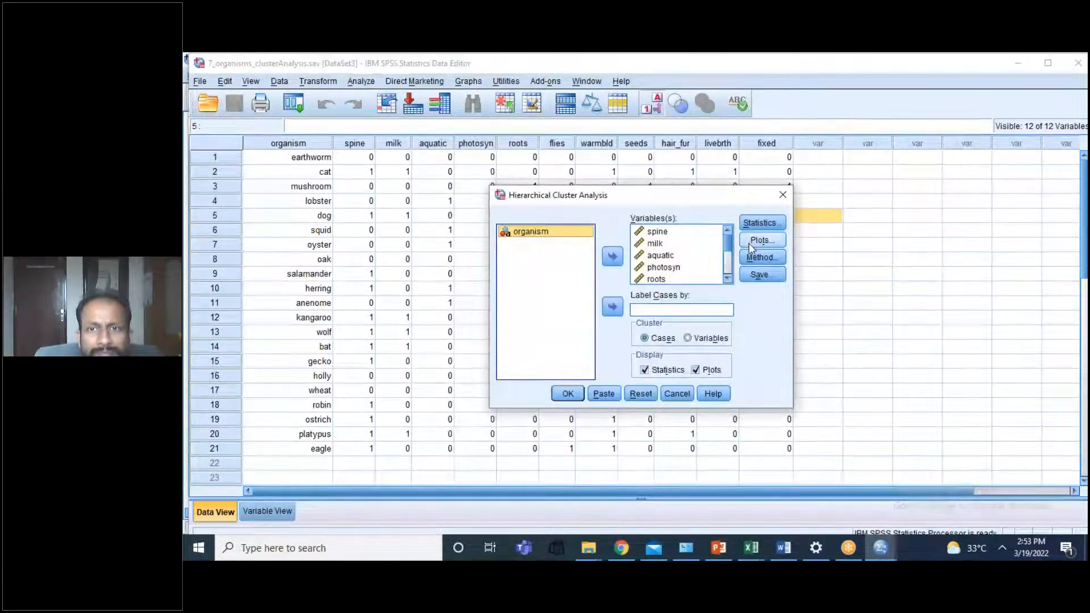
left_click(676, 394)
Step: Reopen the three-cluster K-Means analysis and set it to save cluster membership as a new variable
left_click(362, 81)
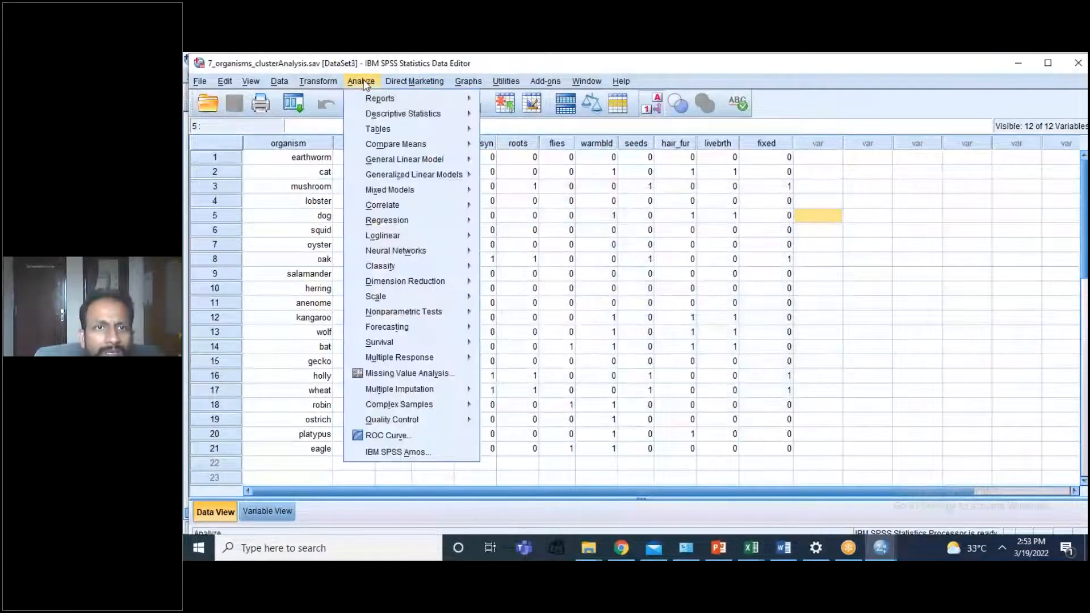
mouse_move(409, 266)
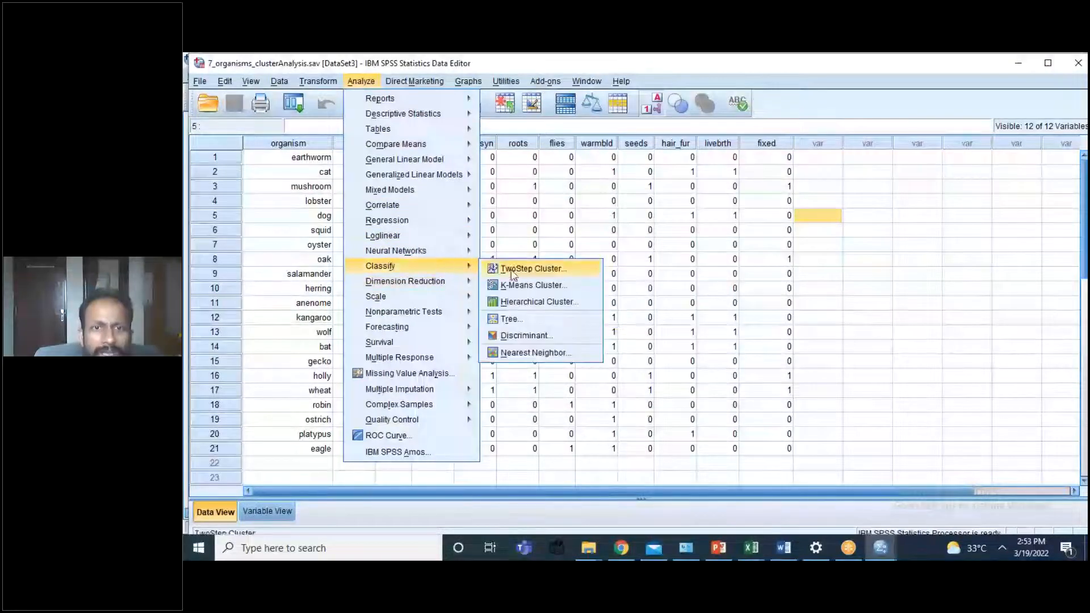
left_click(520, 286)
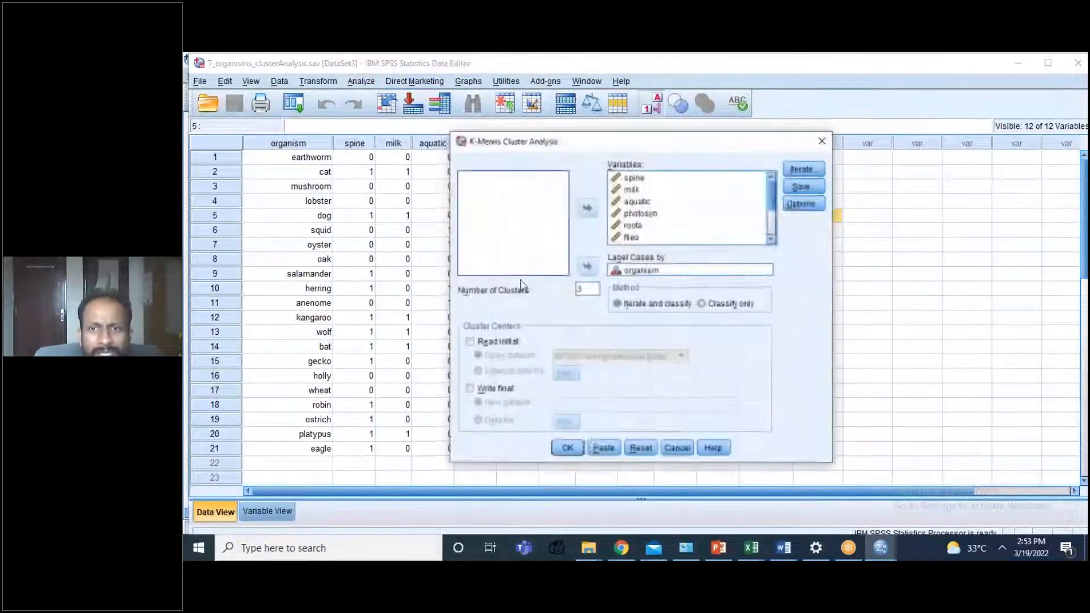
left_click(798, 188)
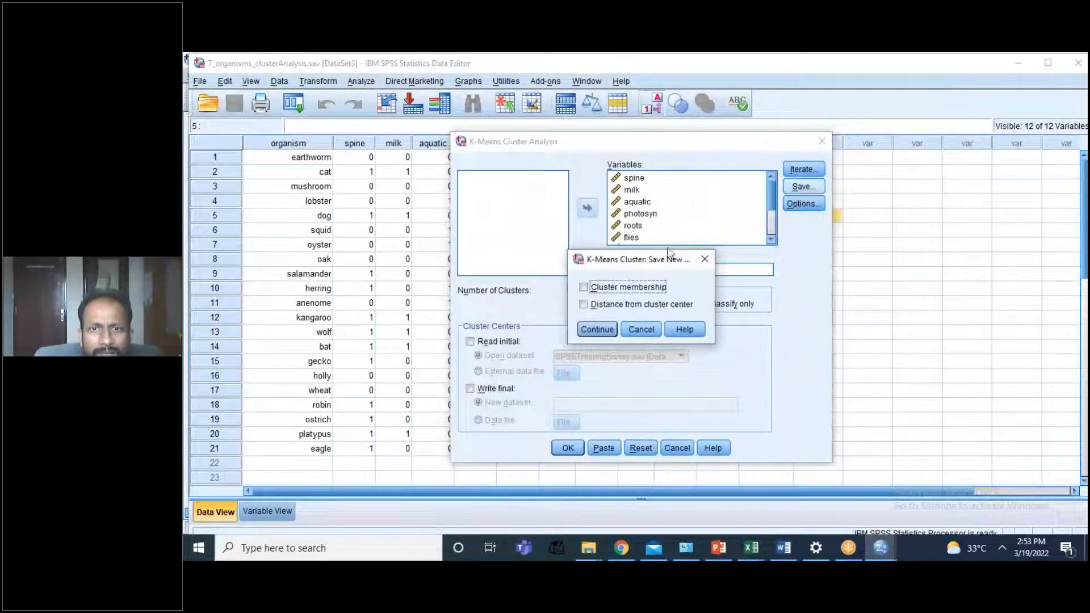
left_click(584, 288)
left_click(597, 330)
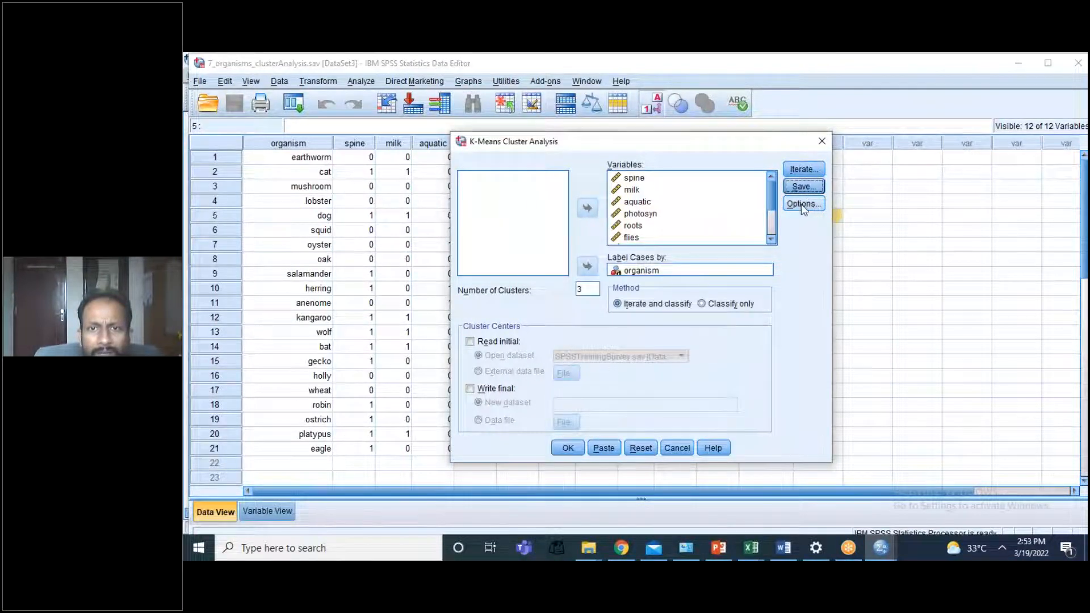
Step: Turn off initial cluster centers, the ANOVA table and cluster information for each case in the K-Means statistics options
left_click(802, 203)
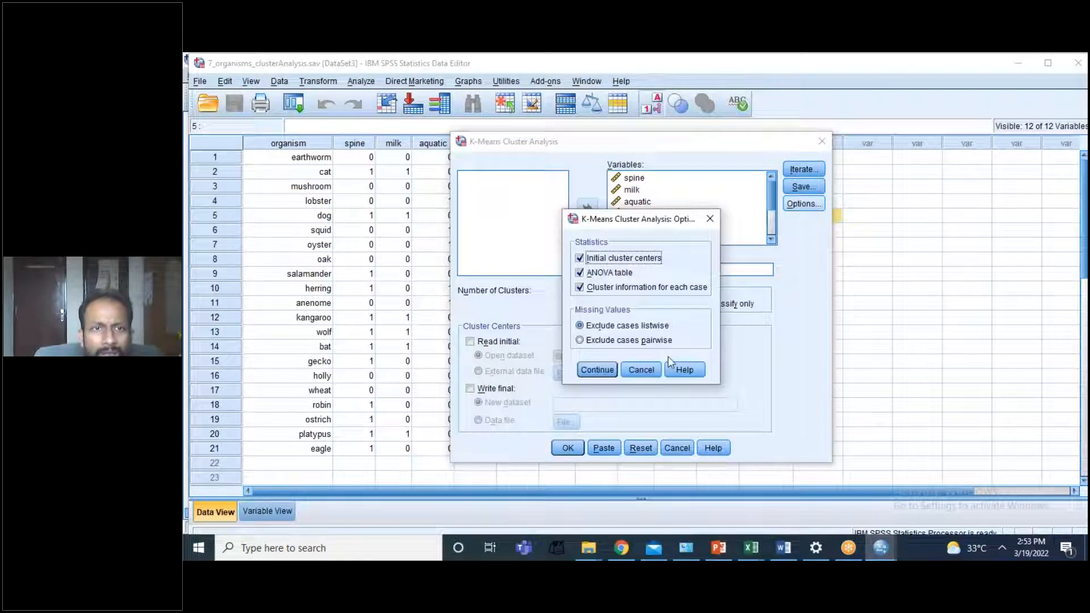
left_click(580, 288)
left_click(580, 259)
left_click(580, 273)
left_click(597, 370)
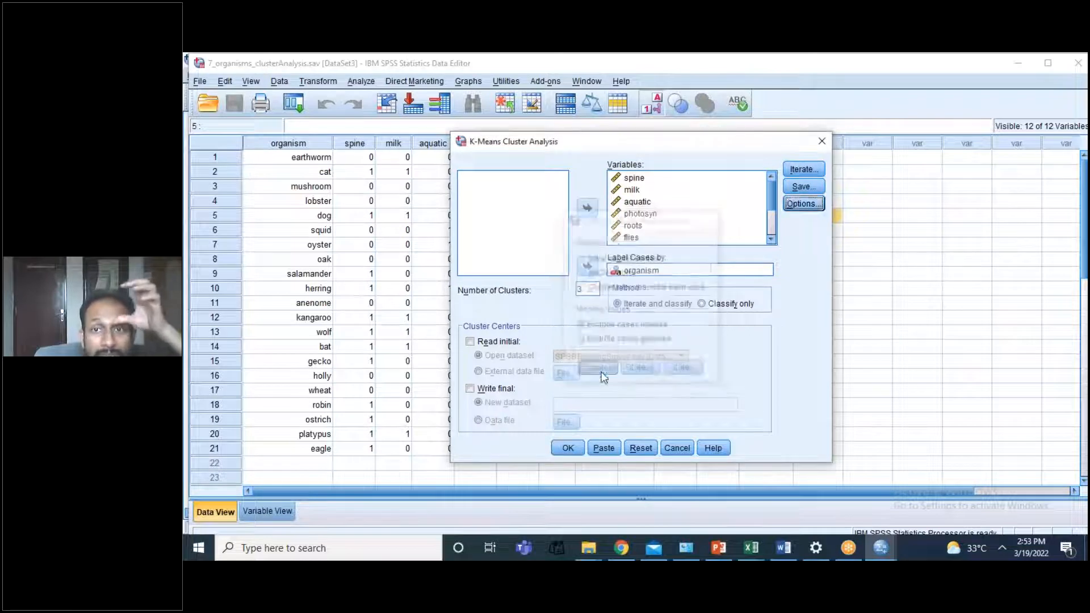
Step: Check the save and iteration settings, keeping 10 maximum iterations and convergence criterion 0, and run the three-cluster K-Means analysis
left_click(803, 186)
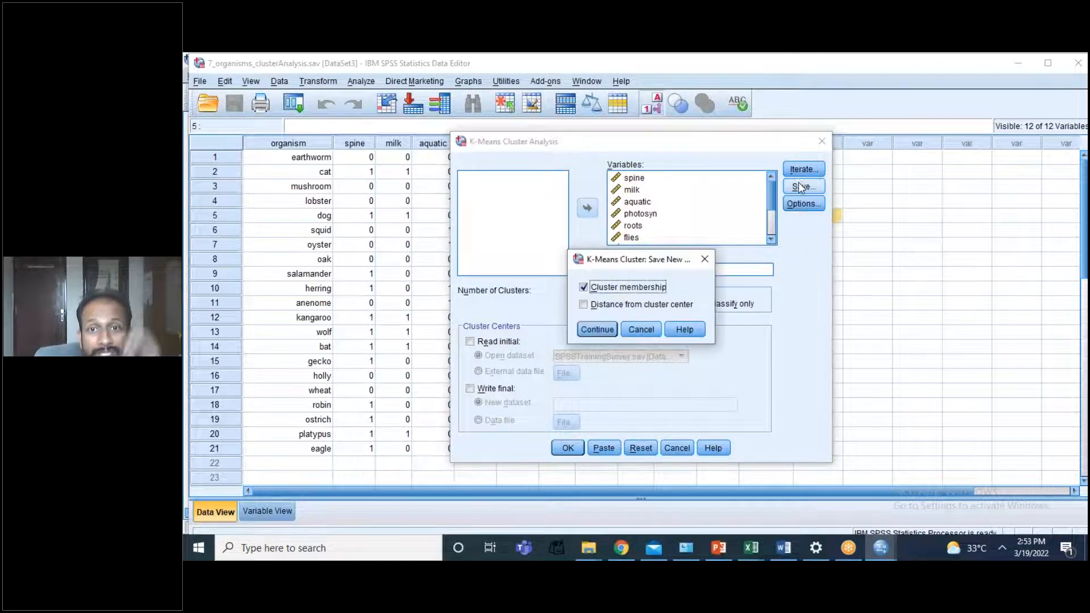
left_click(598, 340)
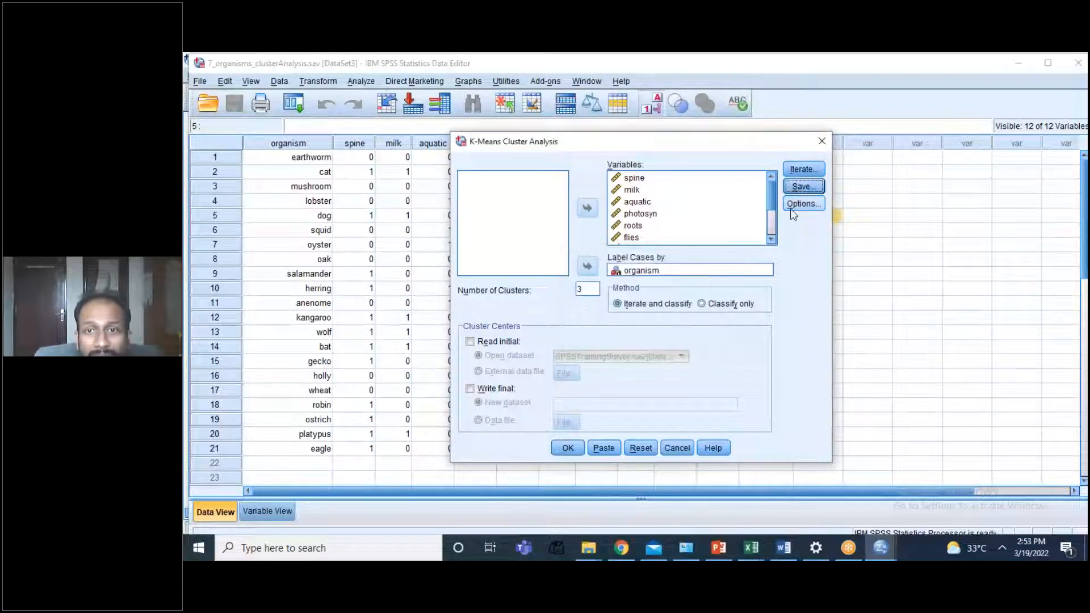
left_click(796, 170)
left_click(597, 341)
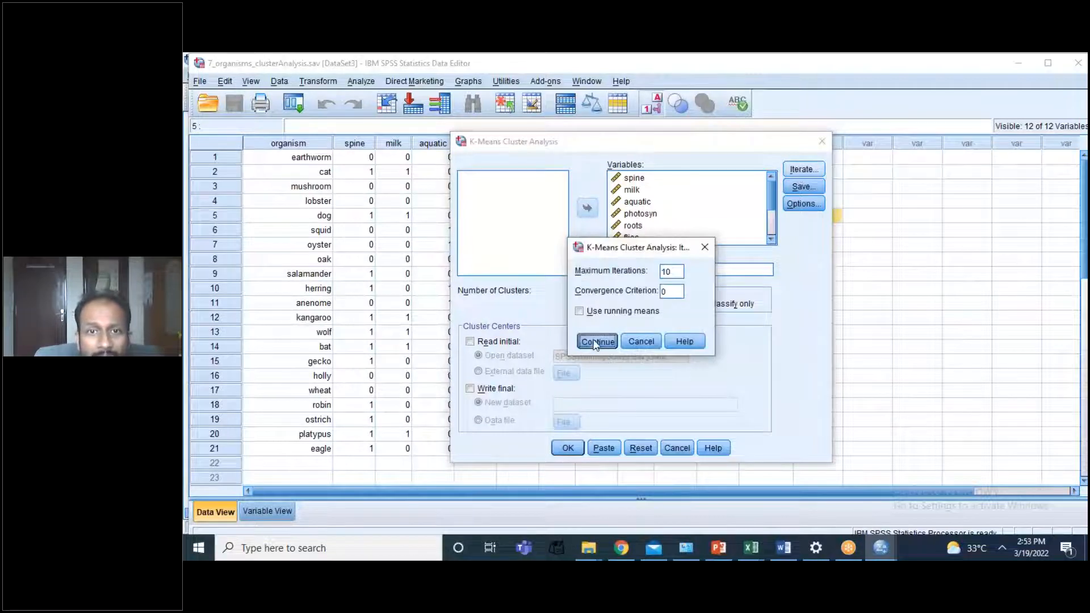
left_click(568, 448)
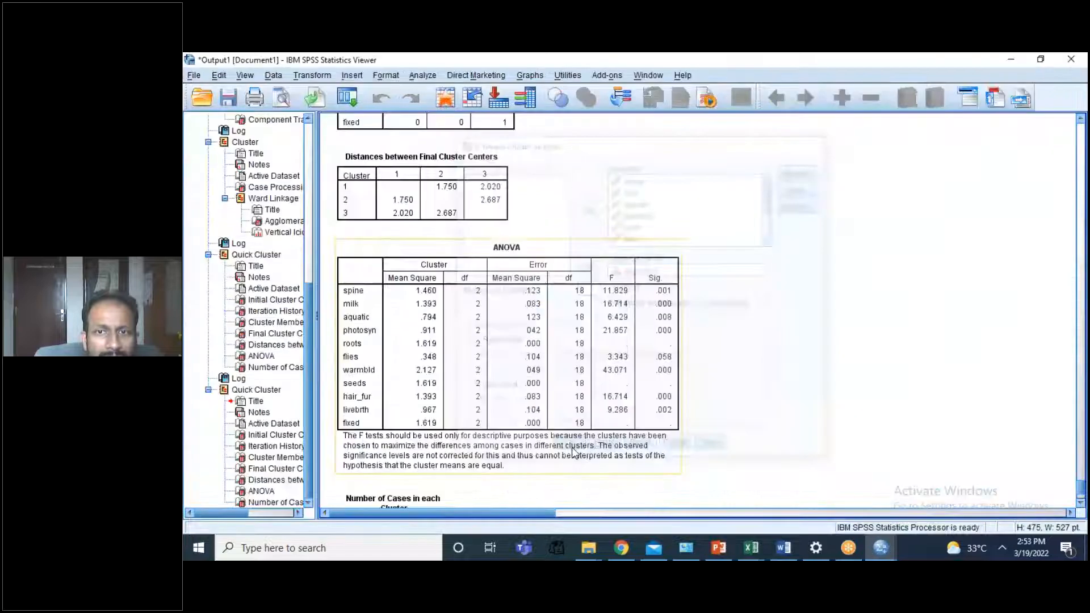
Step: Return to the organisms data editor and select the newly saved cluster membership column to inspect each organism's cluster
left_click(880, 548)
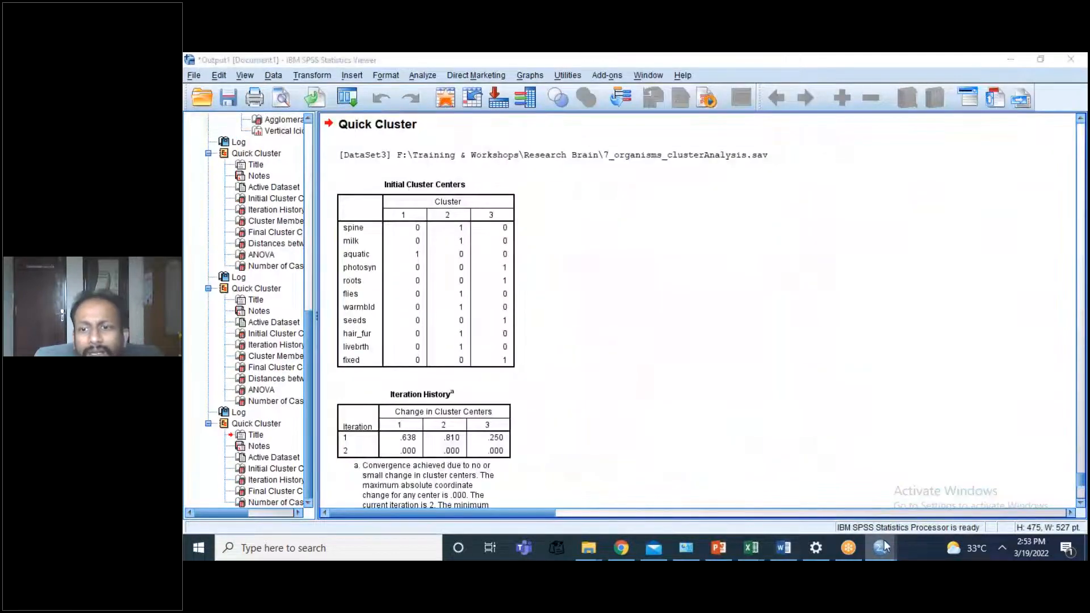
left_click(1003, 476)
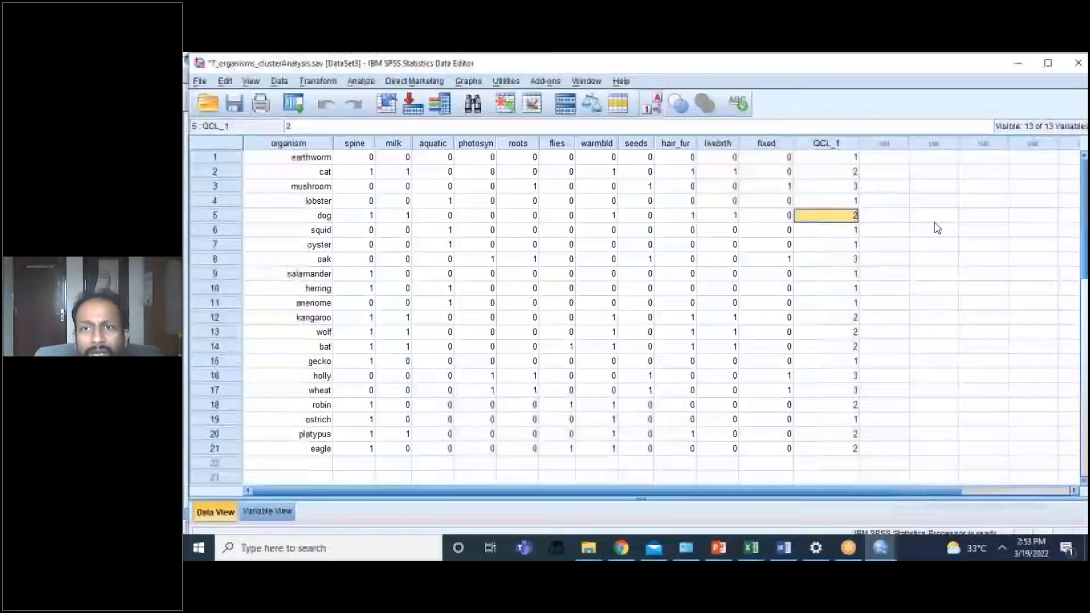
left_click(826, 143)
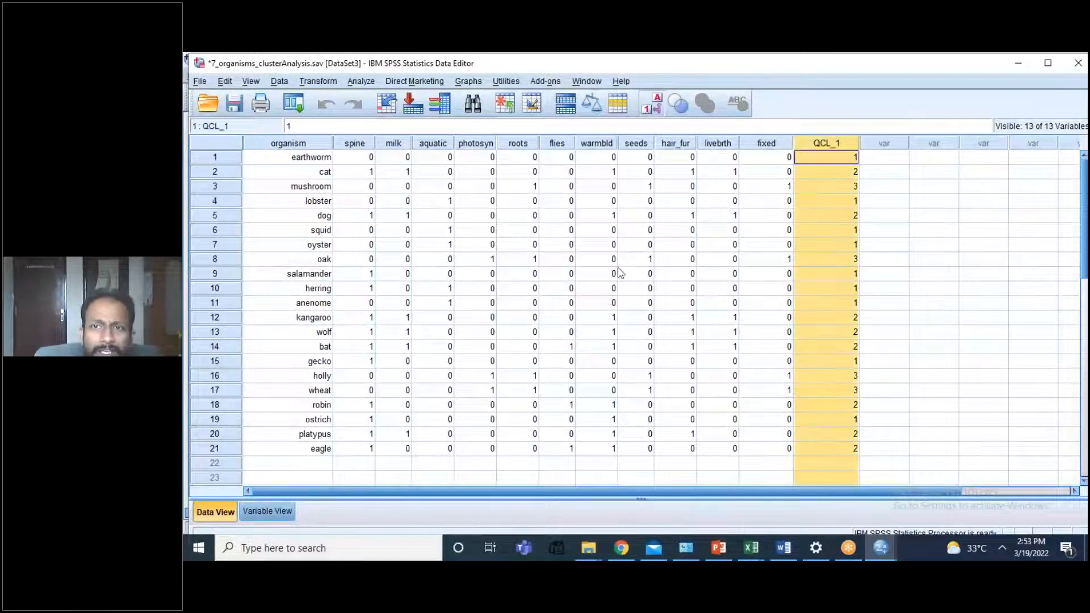
Step: Rename the saved cluster membership variable as TypeofCluster, keeping its label, and return to the case data
left_click(281, 510)
double_click(269, 315)
key("BackSpace")
key("BackSpace")
key("BackSpace")
key("BackSpace")
key("BackSpace")
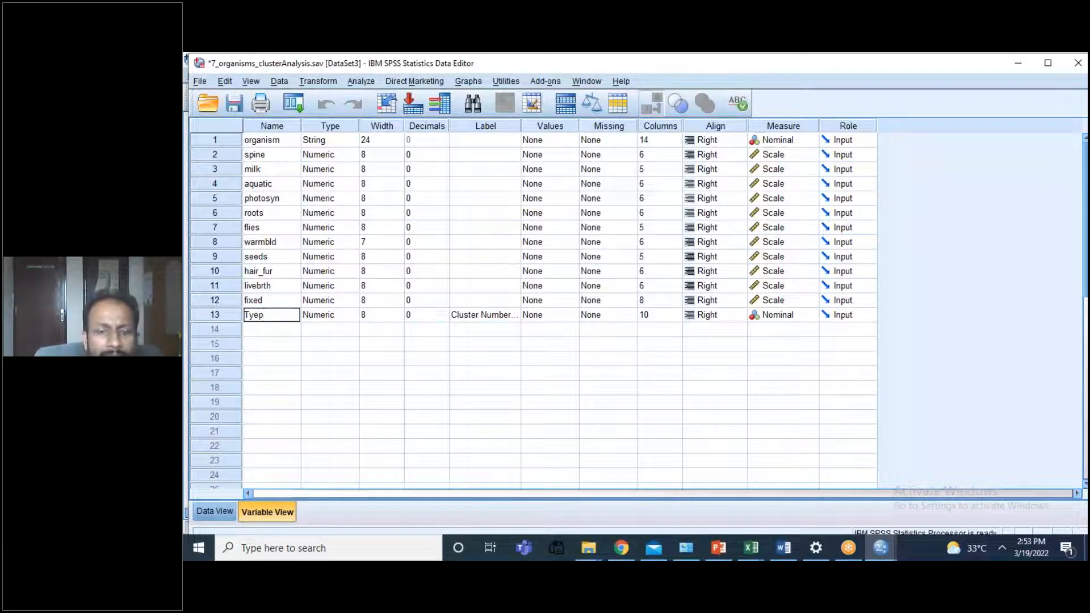
type("TypeofCluster")
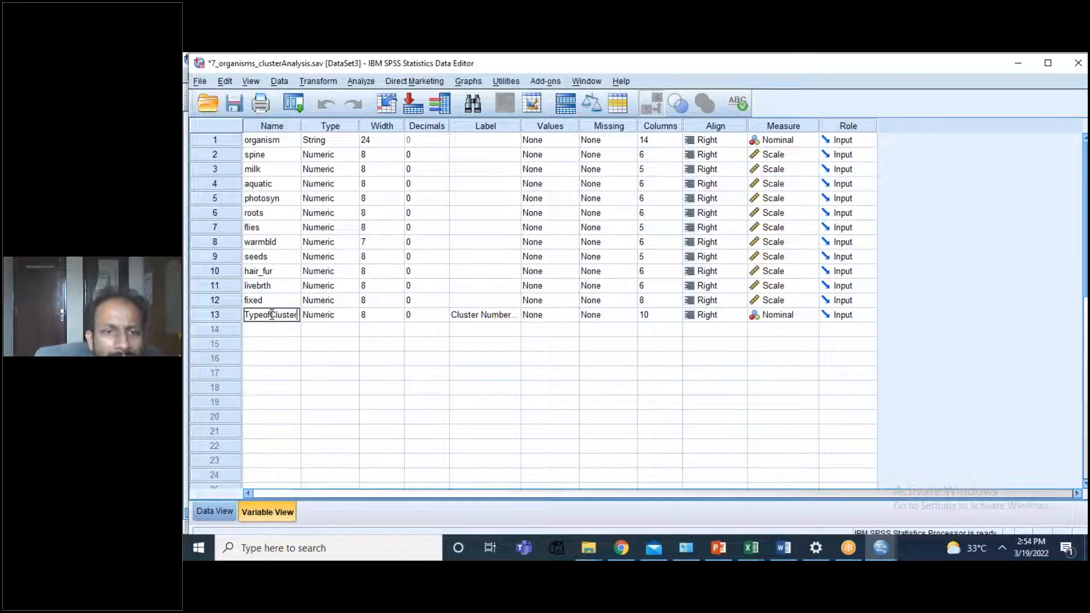
left_click(590, 343)
left_click(492, 315)
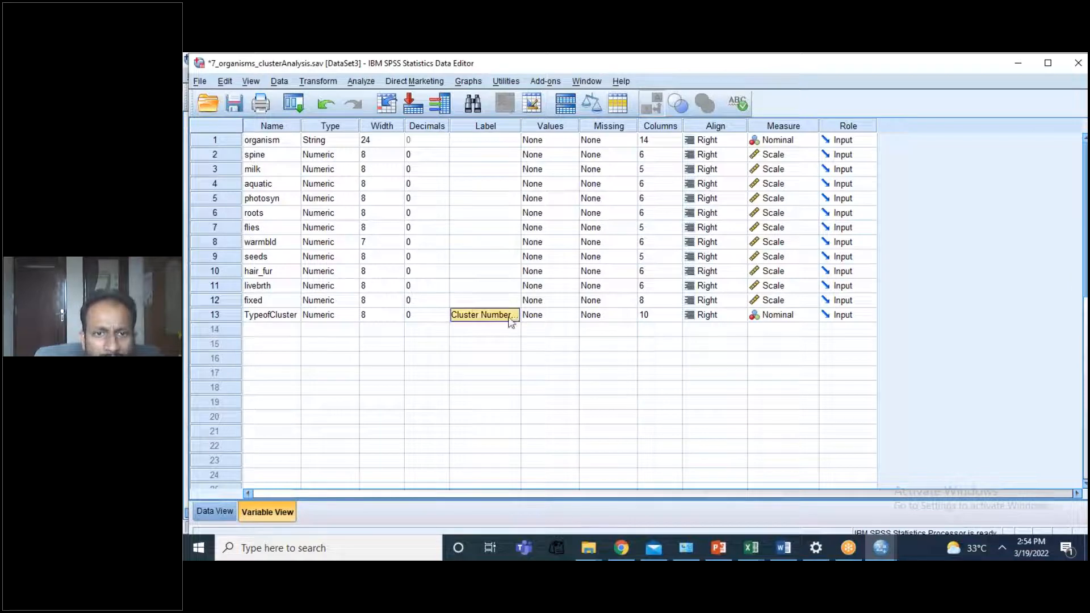
left_click(214, 512)
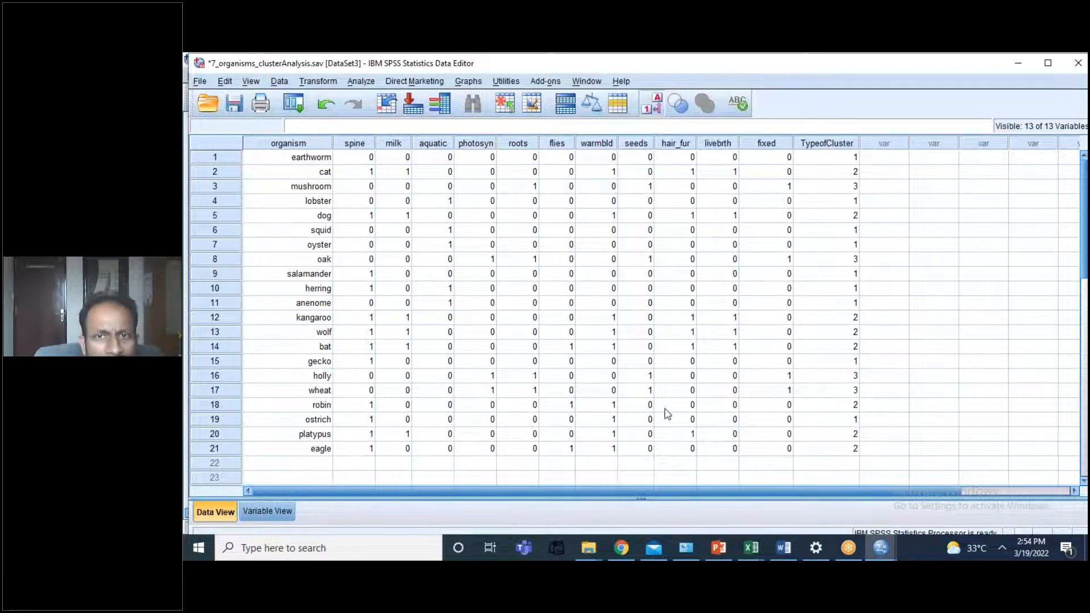
Step: Set up a One-Way ANOVA with all variables from spine to fixed as dependents, leaving the cluster number variable out of the dependent list
left_click(358, 83)
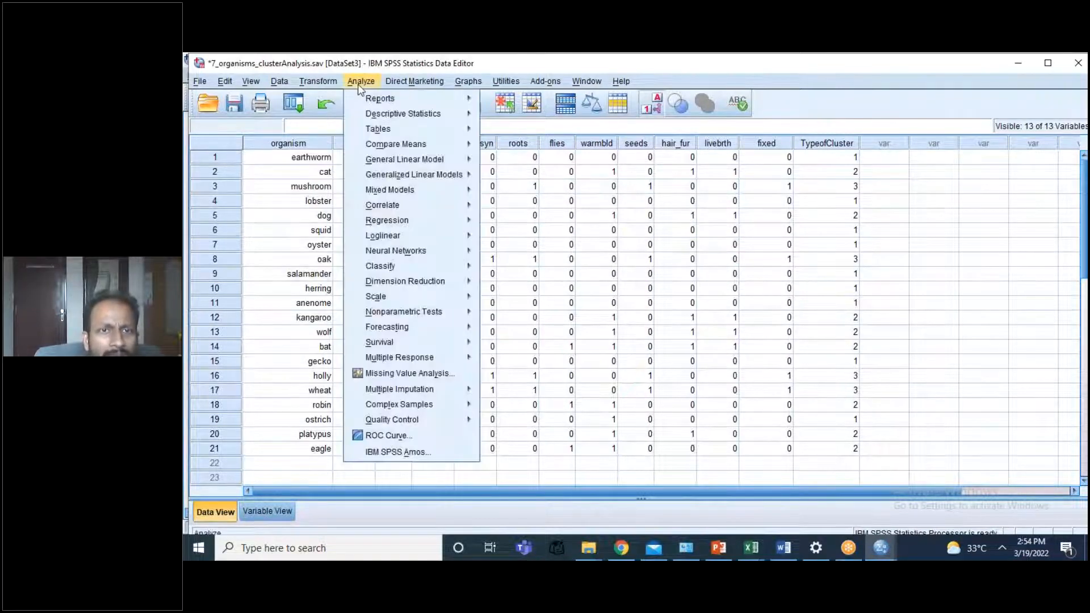
mouse_move(435, 144)
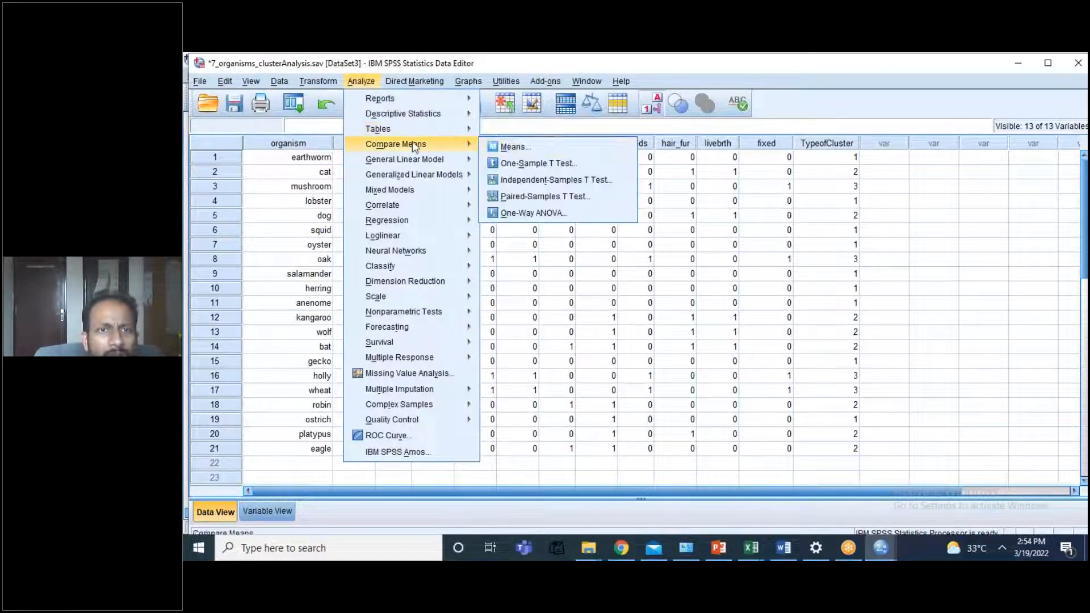
left_click(531, 213)
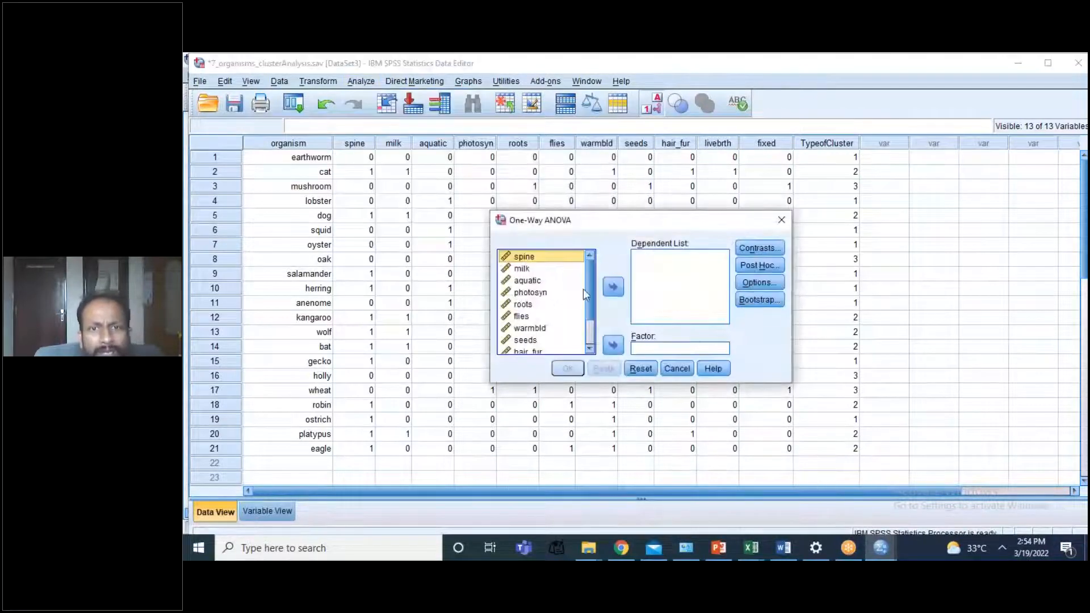
left_click(585, 292, "ctrl")
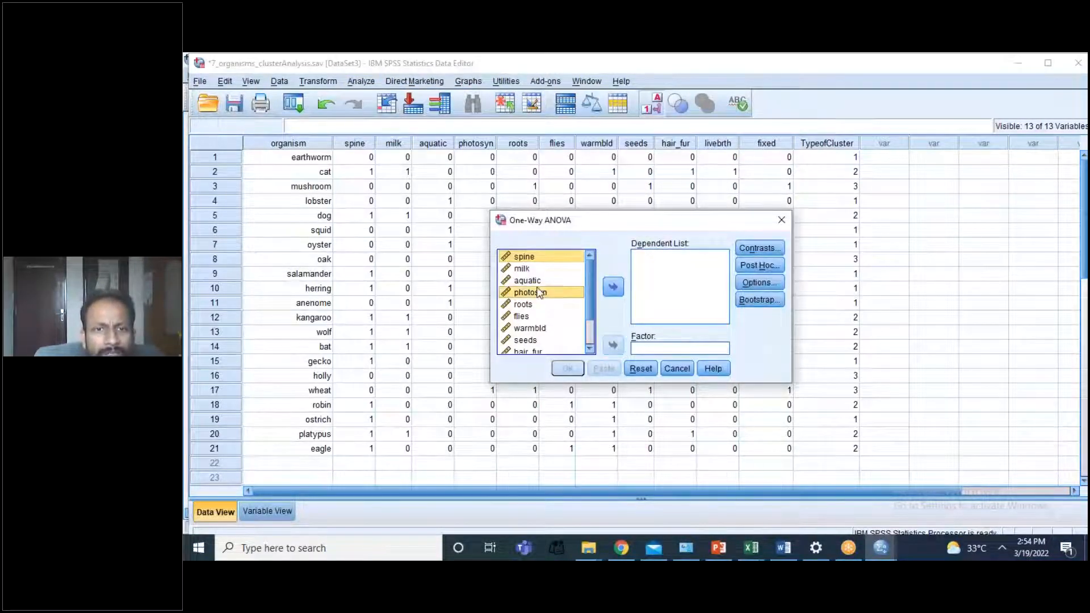
key("ctrl+a")
left_click(613, 287)
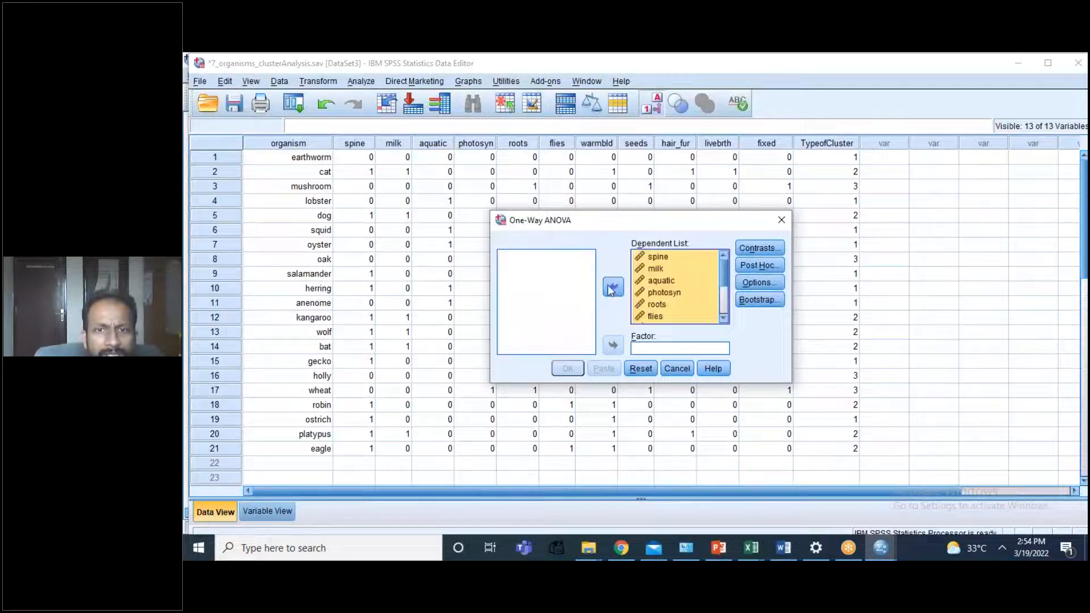
scroll(720, 278, "down", 2)
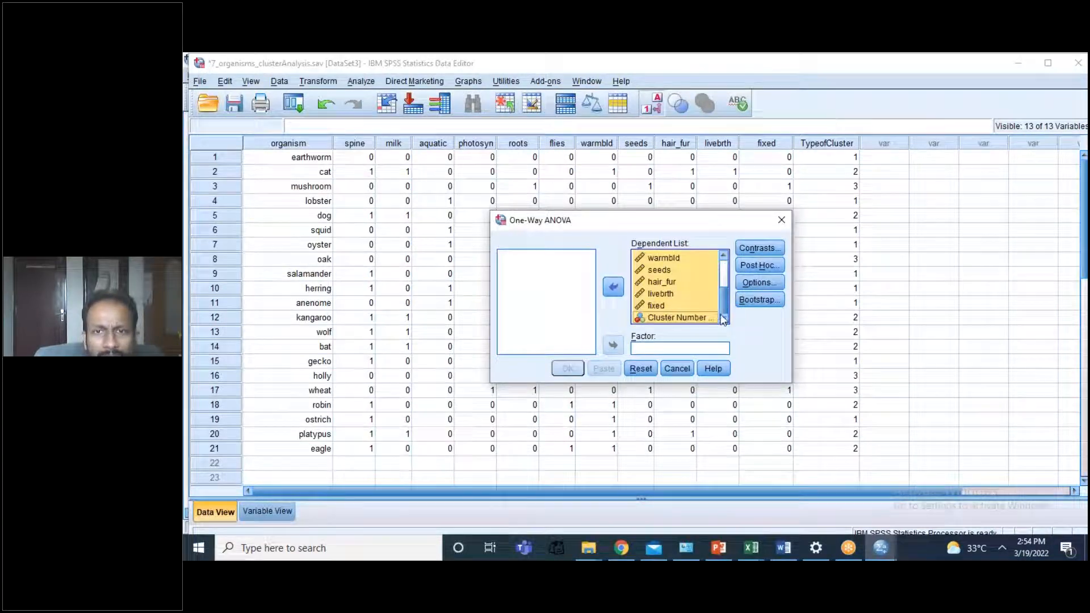
left_click(676, 317)
left_click(613, 287)
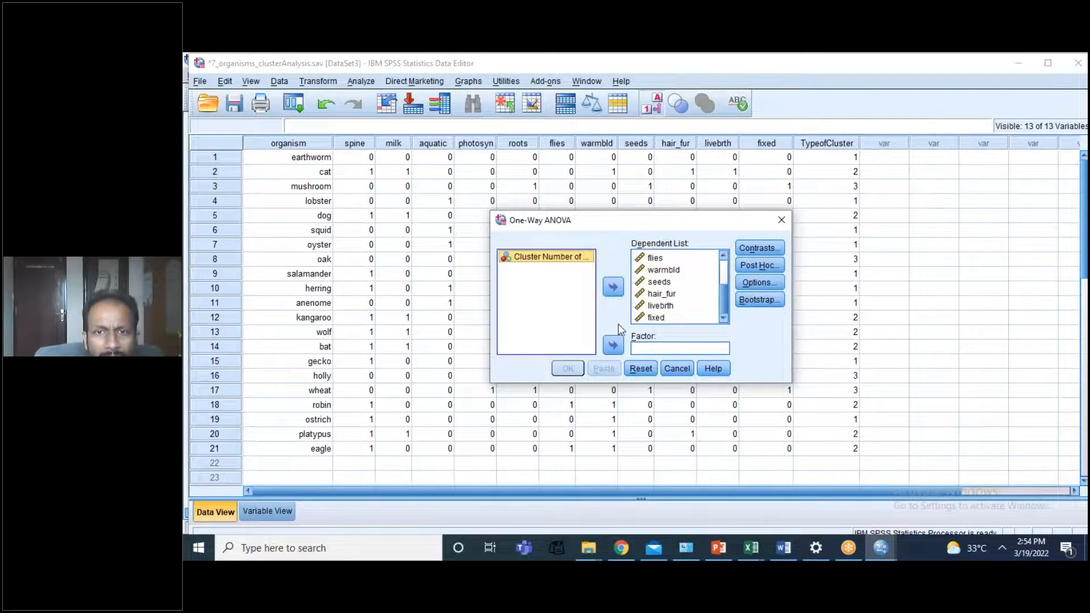
Step: Use the cluster number variable as the ANOVA factor, leave contrasts unset, and choose the Bonferroni post hoc test at significance level 0.05
left_click(614, 344)
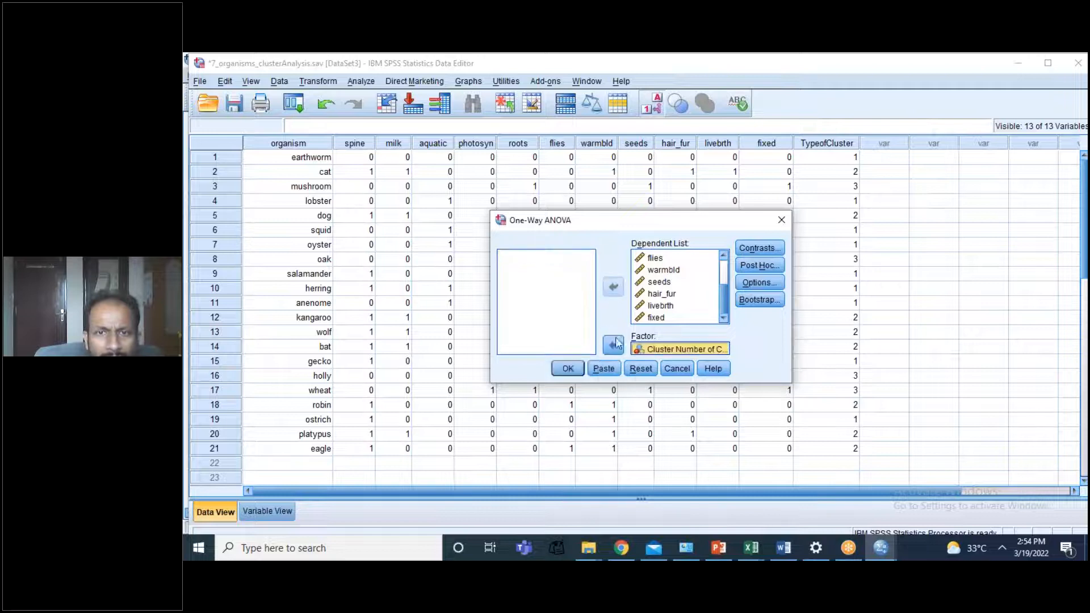
left_click(761, 248)
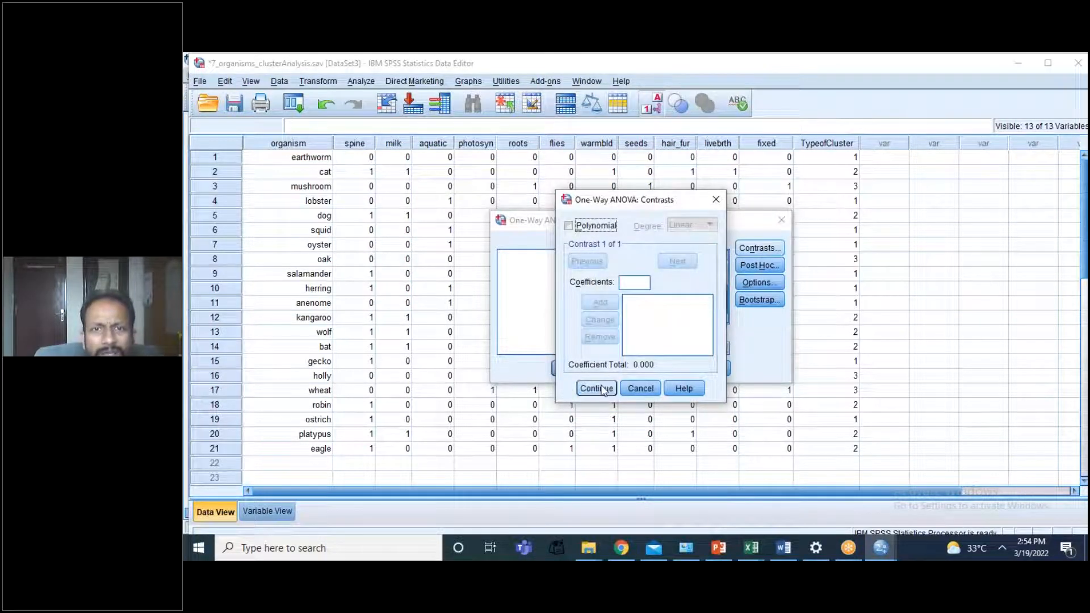
left_click(595, 389)
left_click(761, 266)
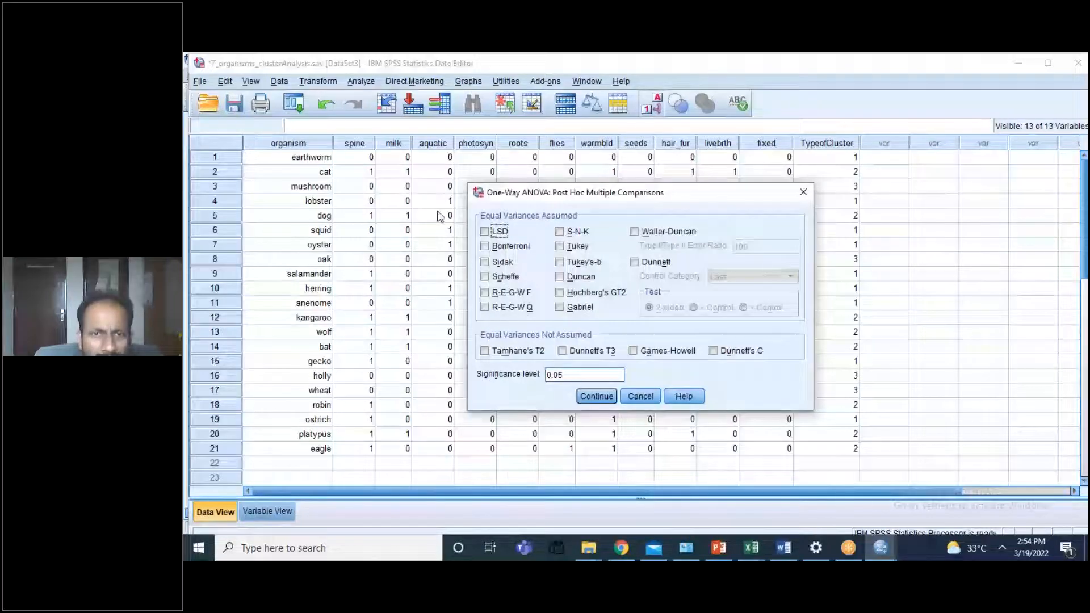
left_click(485, 247)
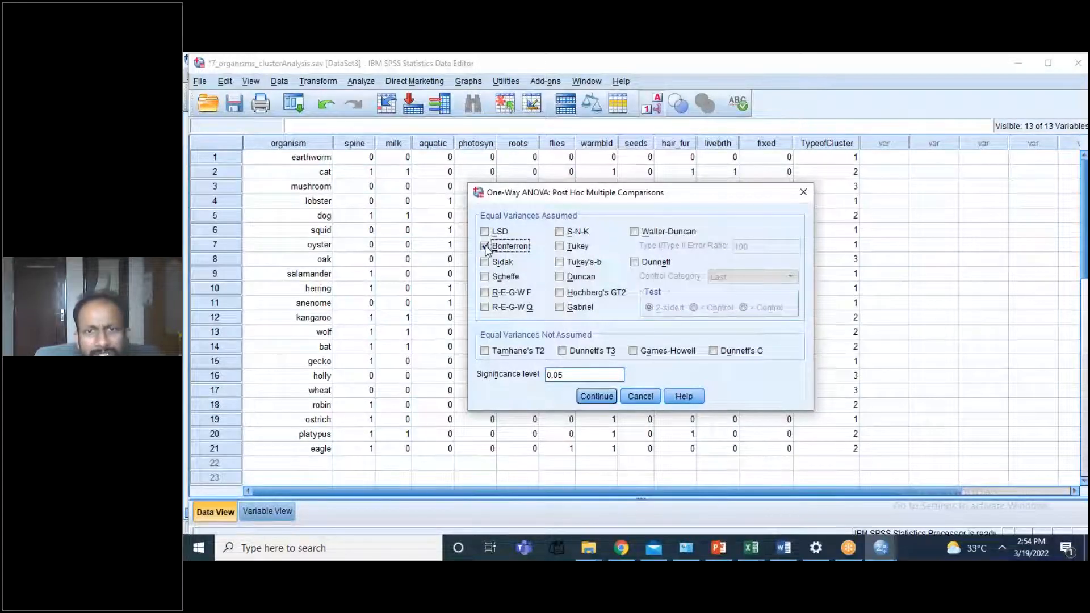
left_click(594, 396)
Step: Include the homogeneity of variance test in the options and run the One-Way ANOVA
left_click(749, 283)
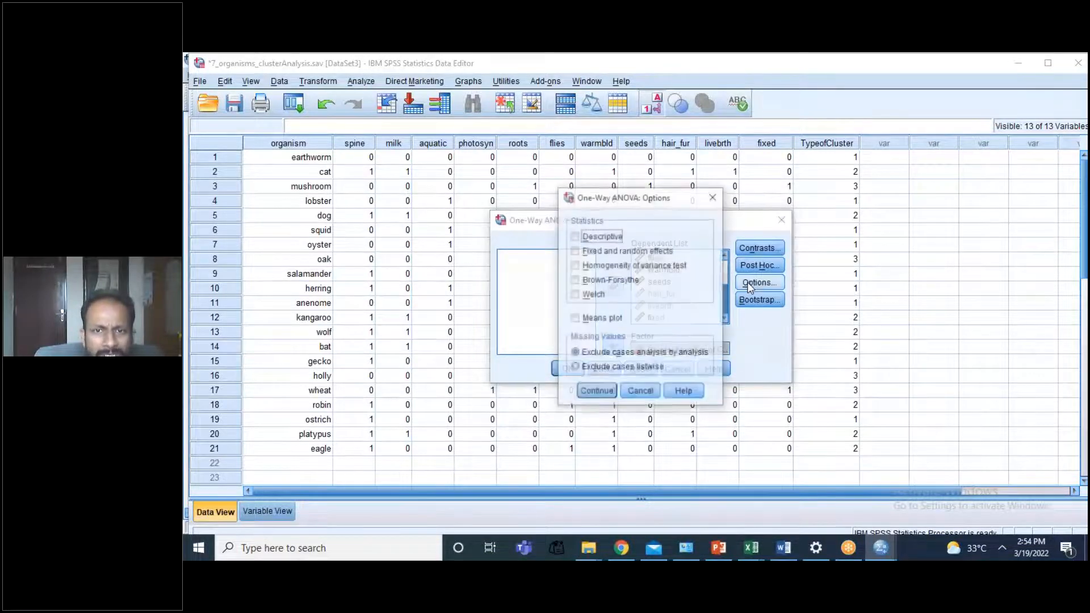
left_click(582, 268)
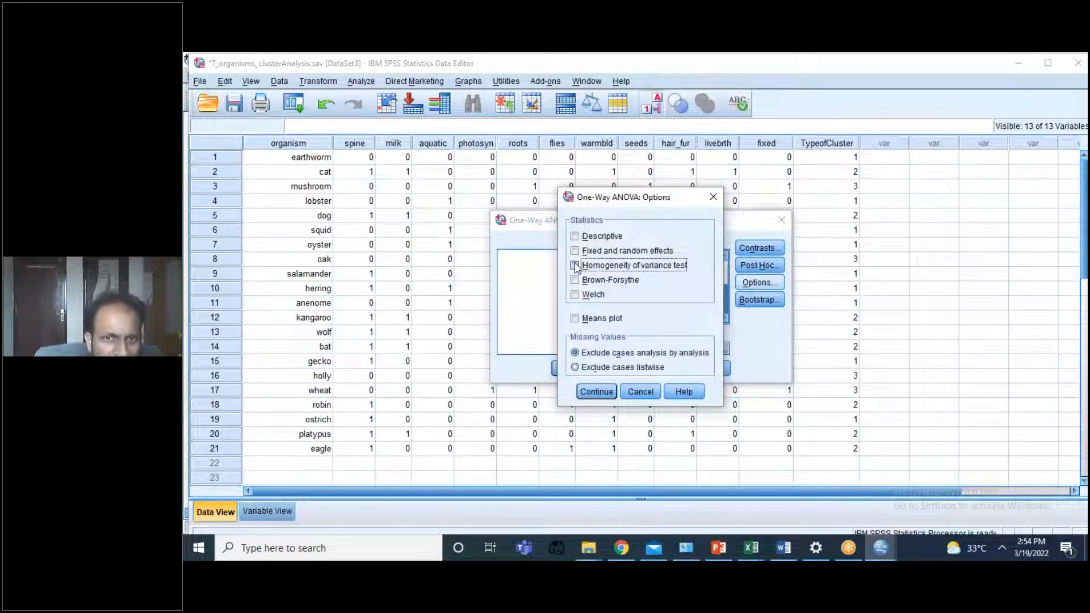
left_click(595, 395)
left_click(568, 368)
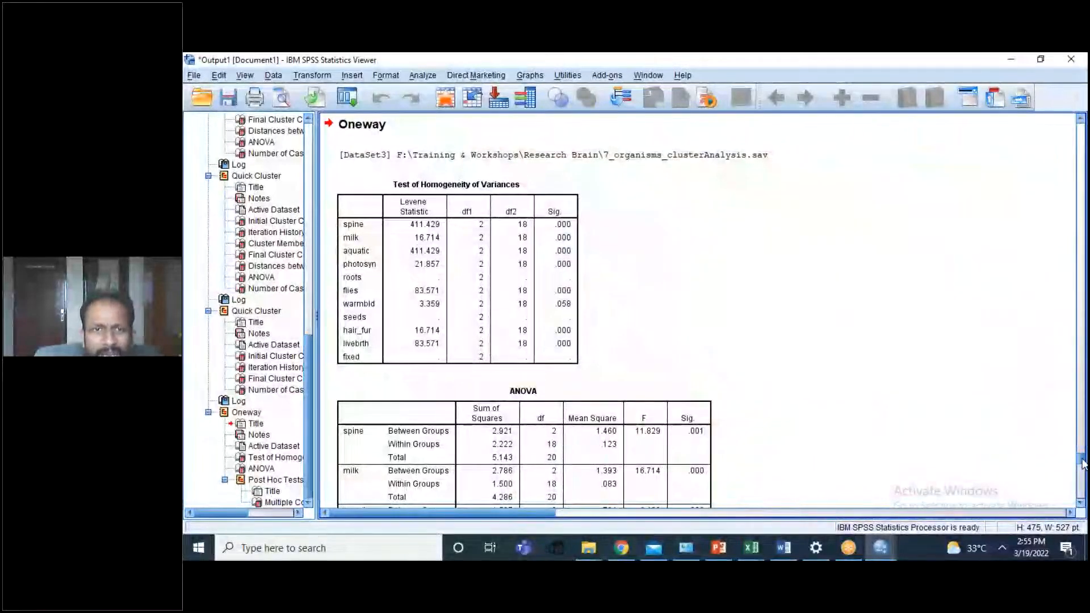
Step: Examine the homogeneity of variances, ANOVA and Bonferroni multiple comparisons tables for significant differences between clusters
scroll(1082, 464, "down", 1)
scroll(1083, 464, "down", 5)
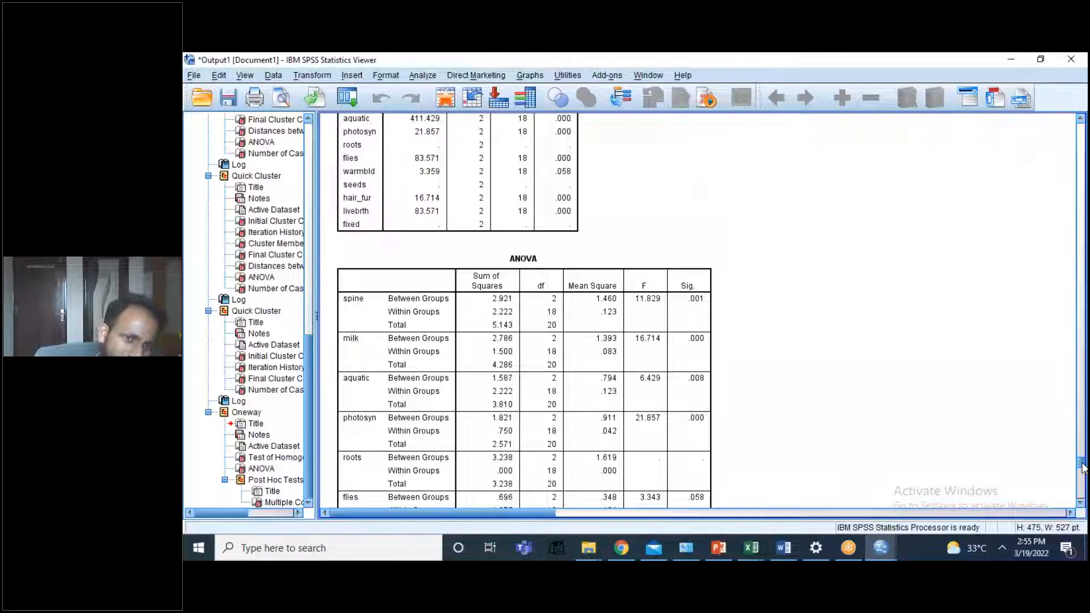
left_click(400, 325)
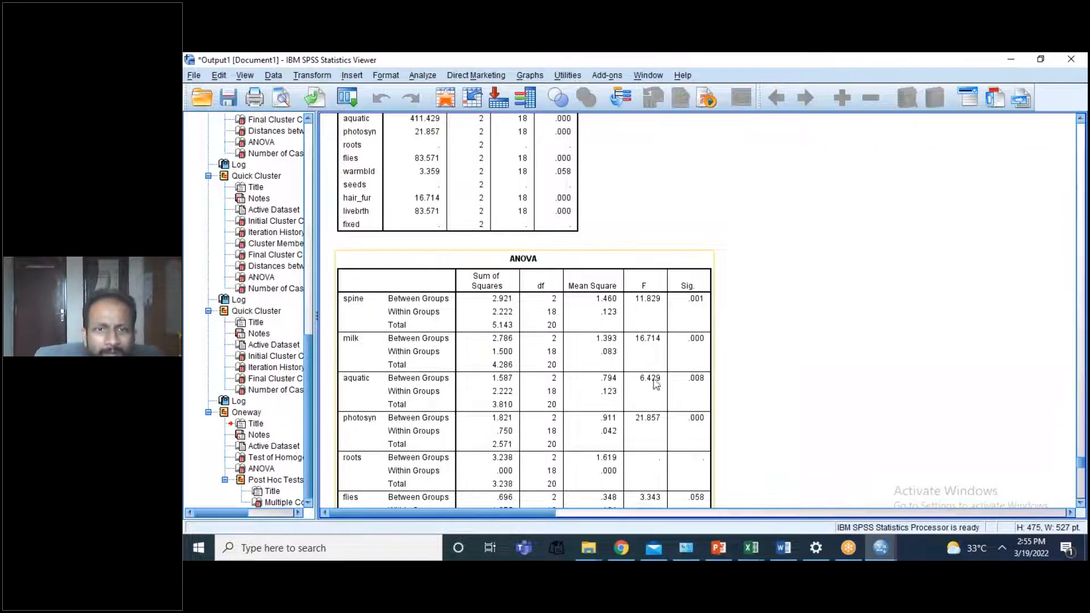
left_click(713, 406)
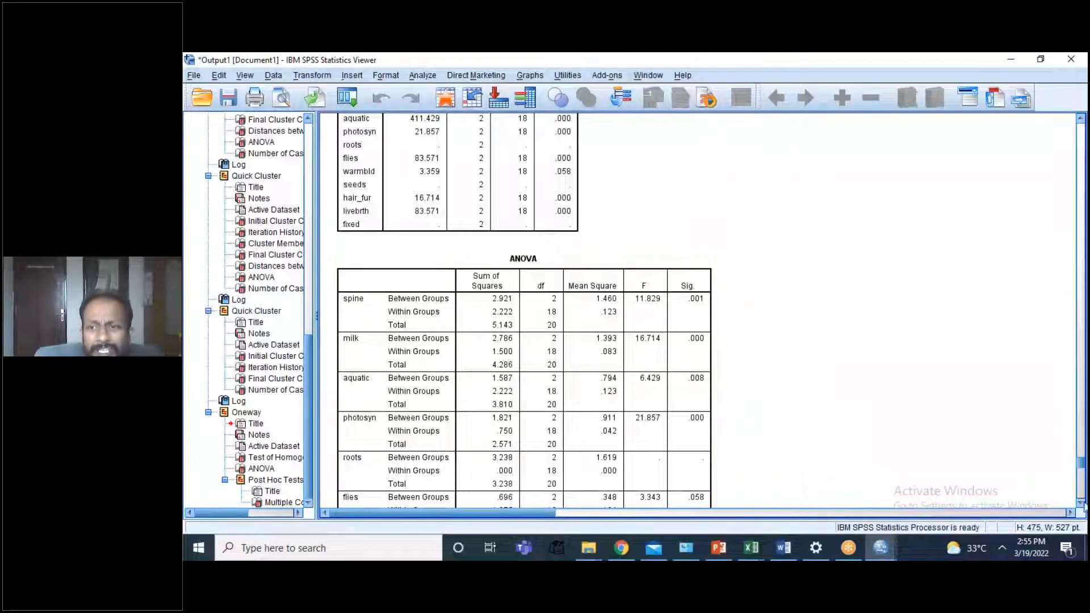
scroll(1081, 474, "down", 2)
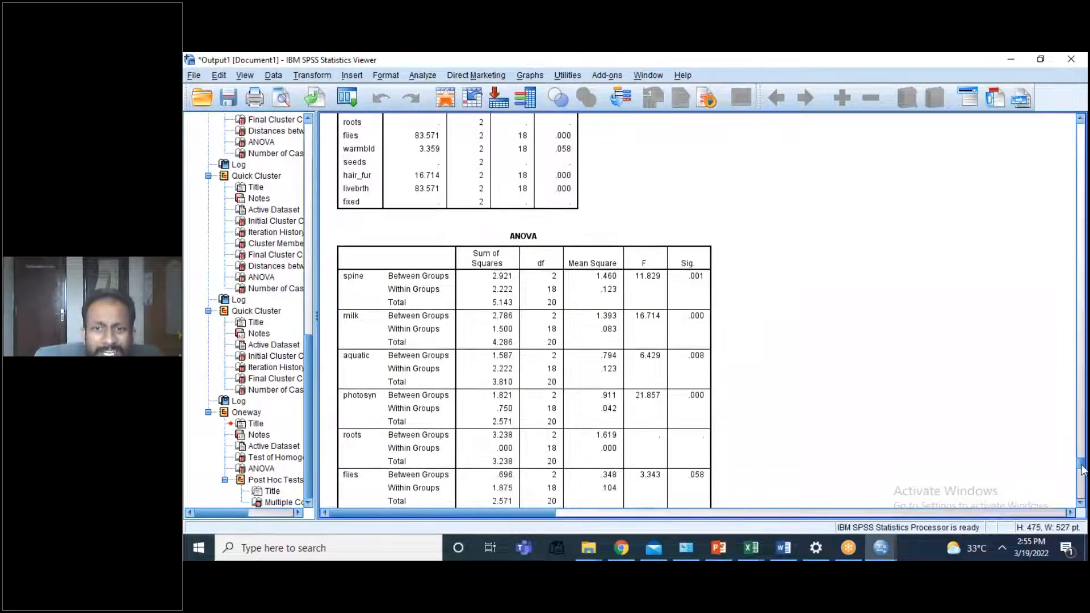
scroll(1082, 472, "down", 5)
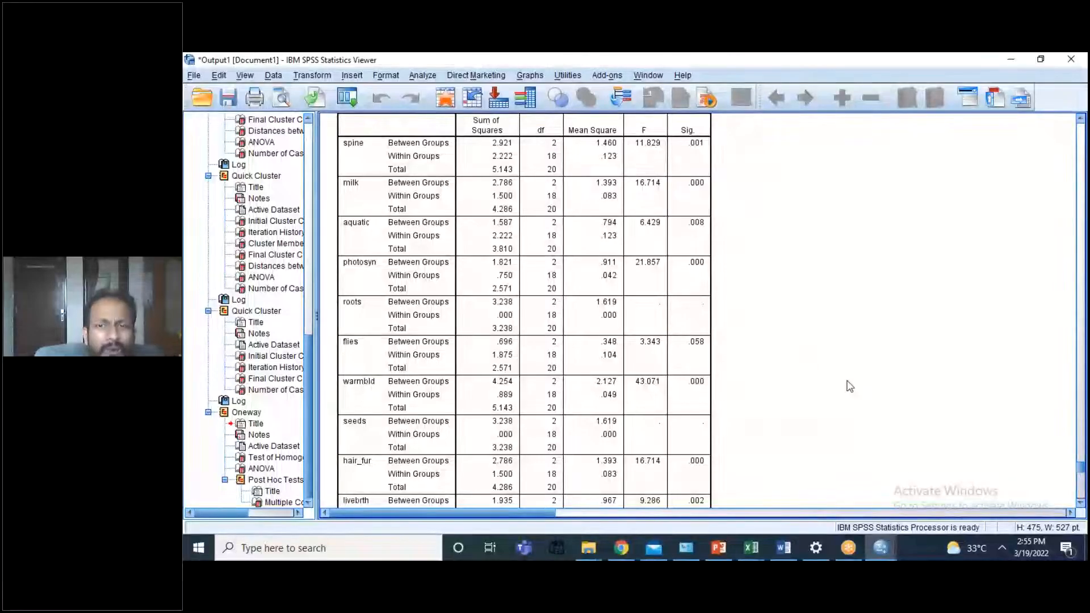
left_click_drag(1081, 472, 1083, 483)
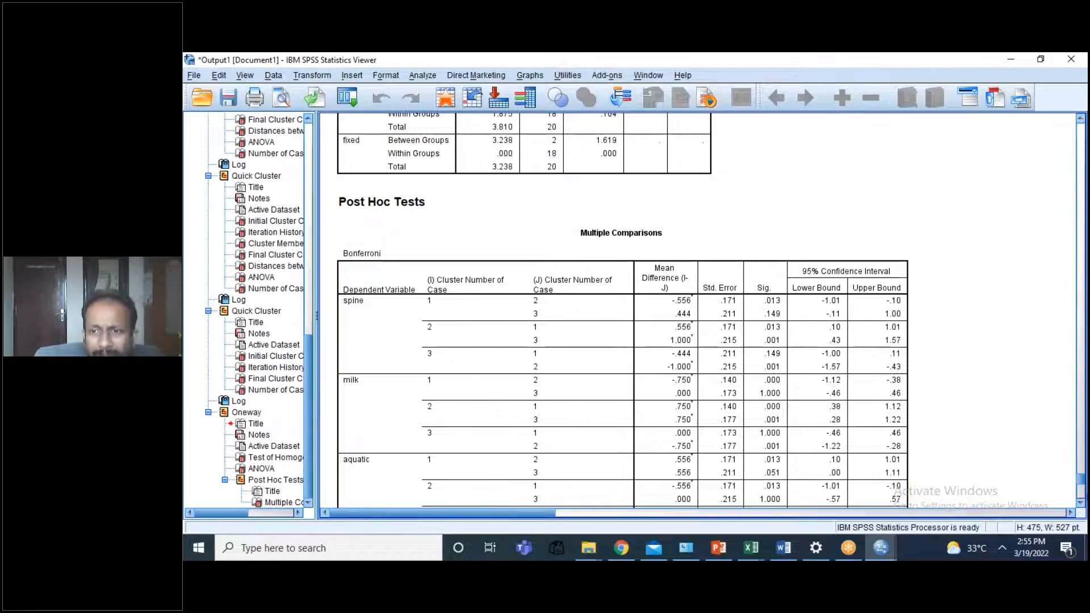
left_click_drag(1082, 487, 1082, 502)
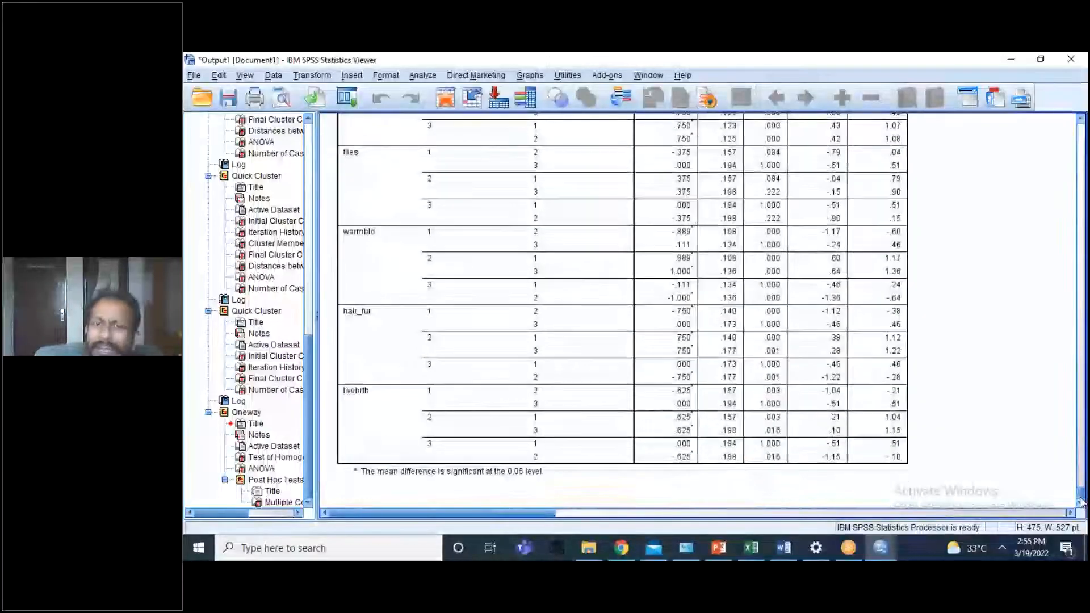
Step: Return to the organisms data editor and view the available nonparametric tests without running one
left_click(880, 552)
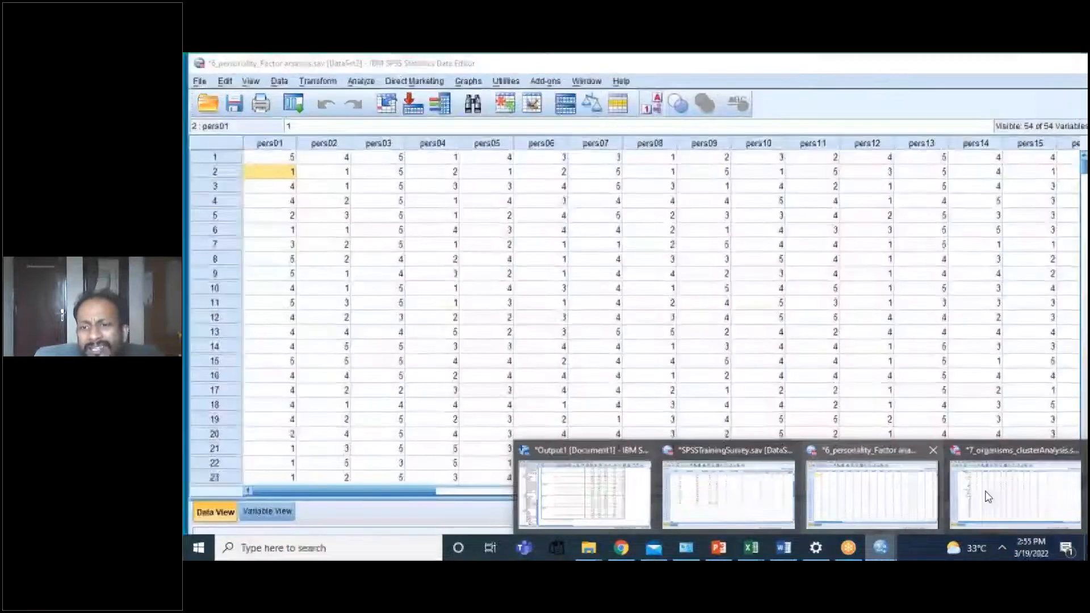
left_click(988, 498)
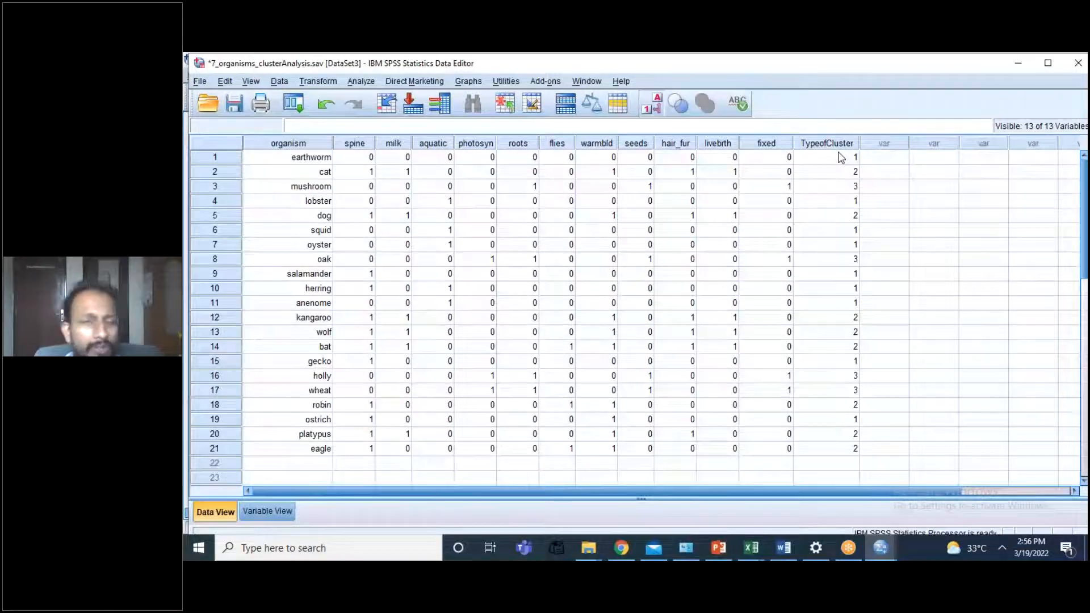
left_click(362, 83)
mouse_move(424, 312)
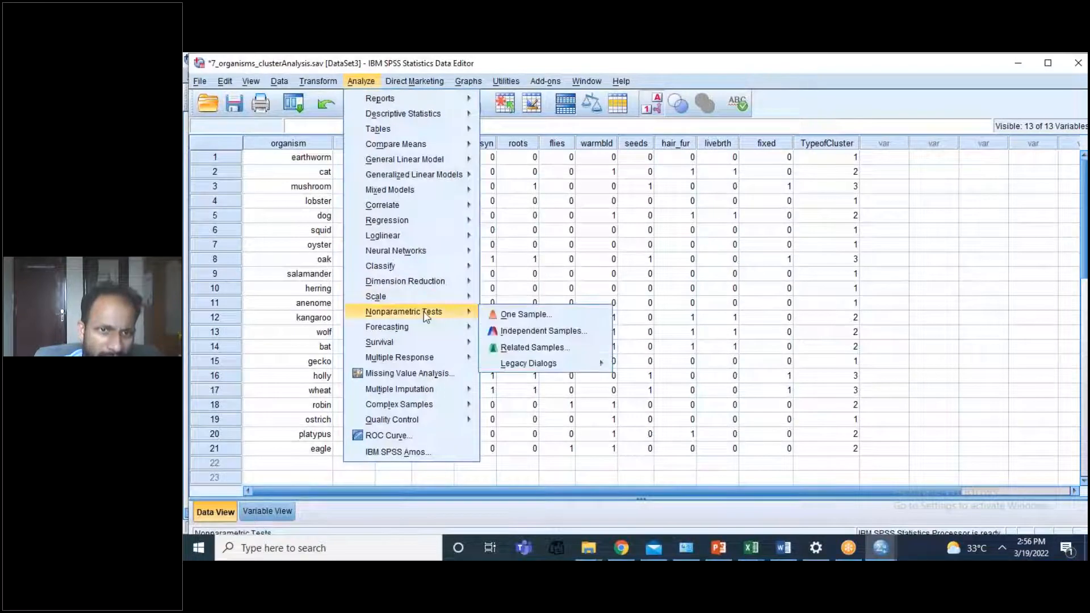
left_click(695, 244)
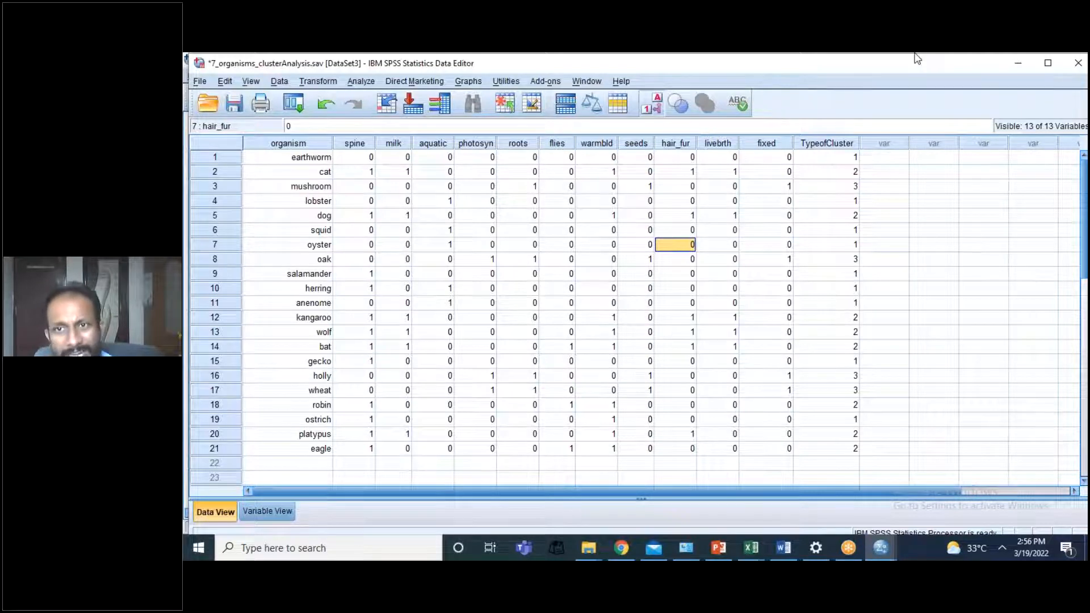
left_click(846, 75)
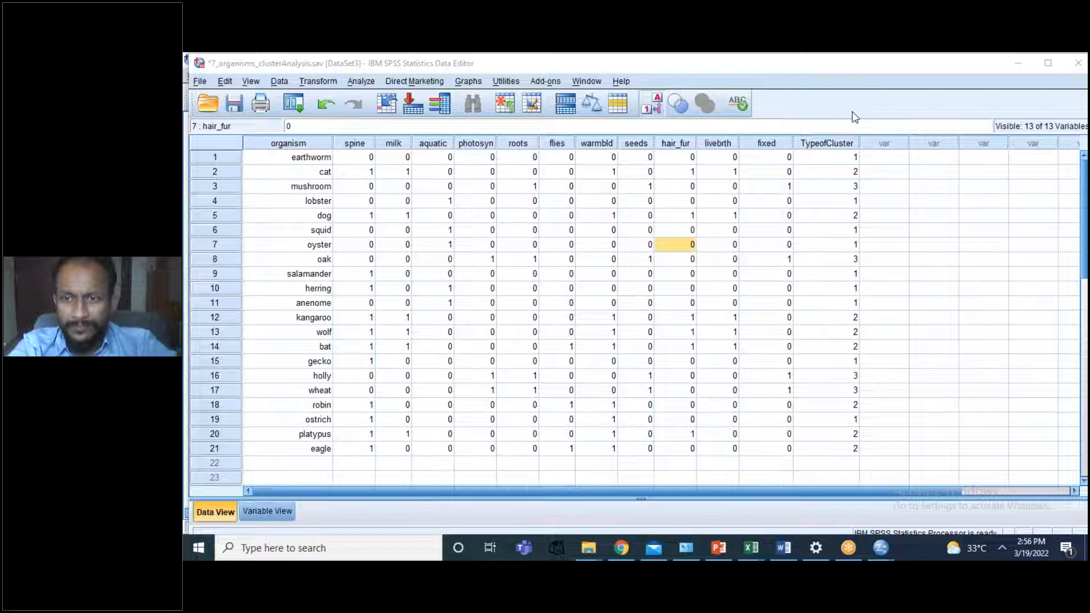
left_click(1002, 548)
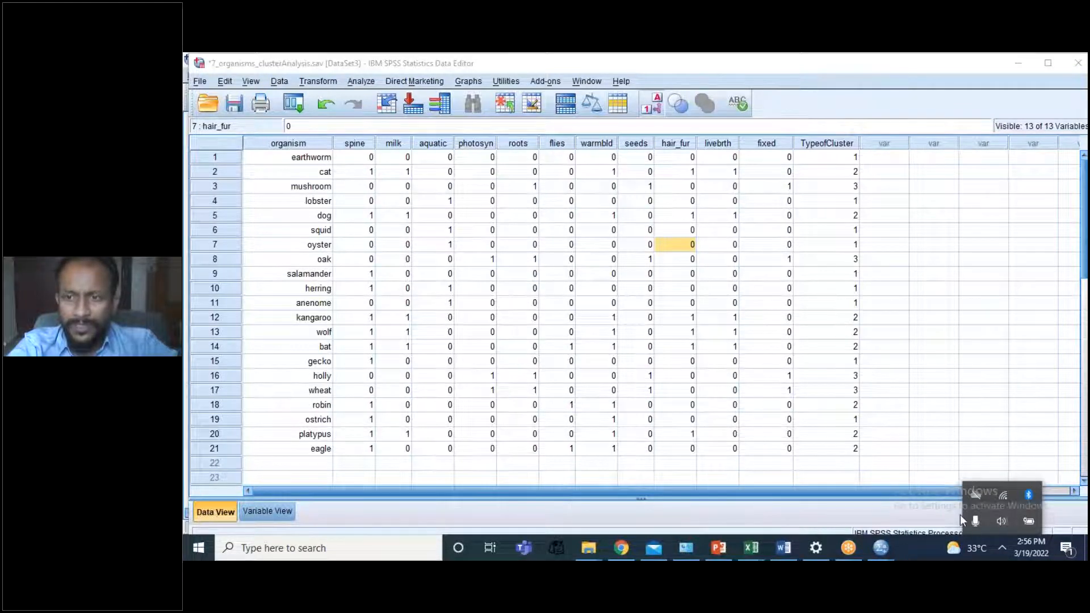
left_click(850, 80)
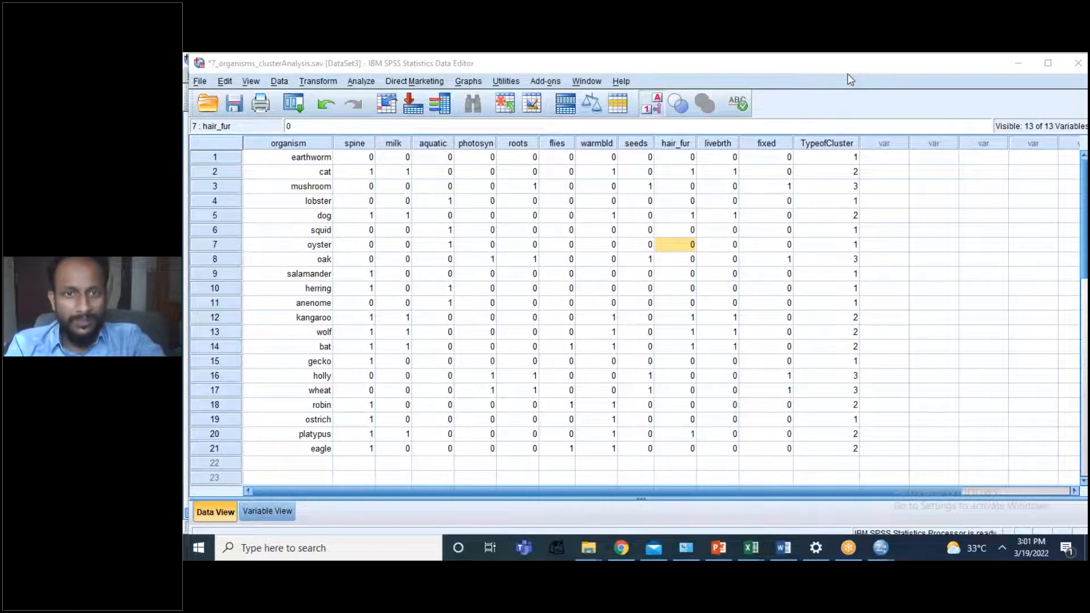
key("alt+Tab")
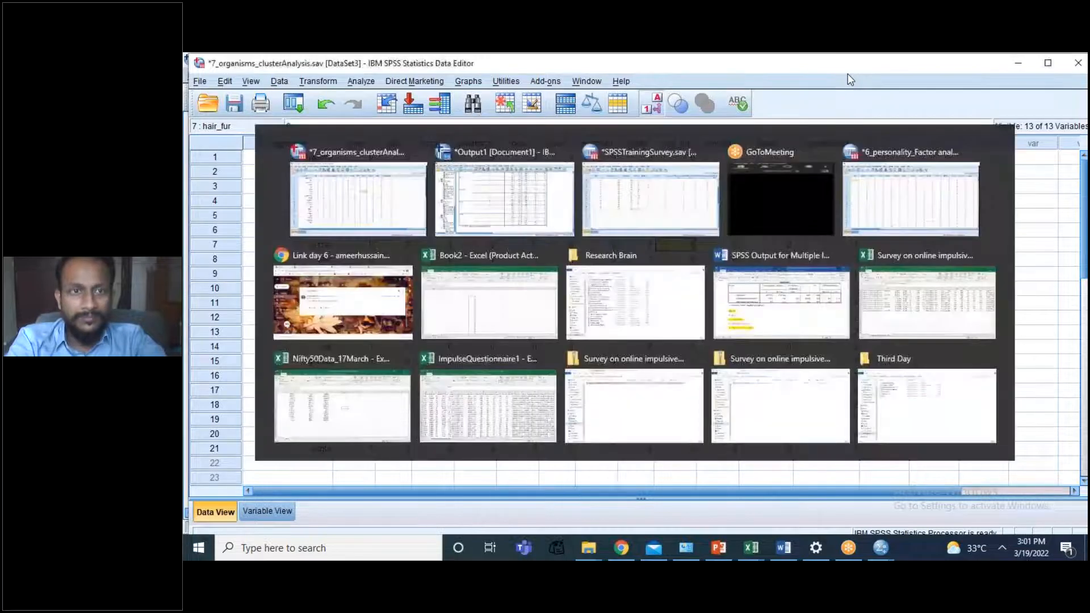
Step: Create a new empty dataset
left_click(200, 81)
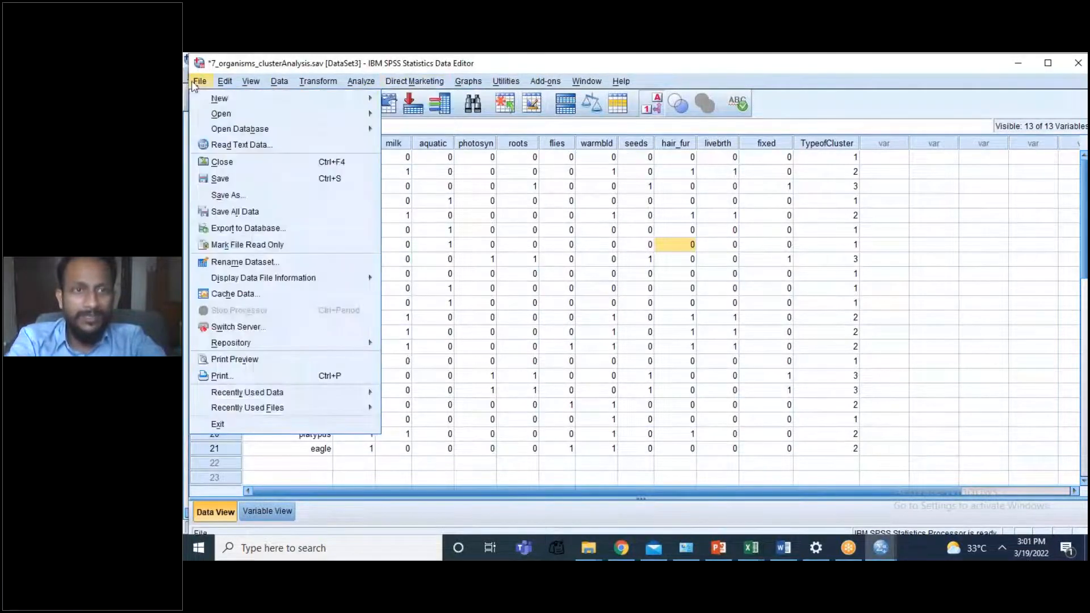
left_click(394, 110)
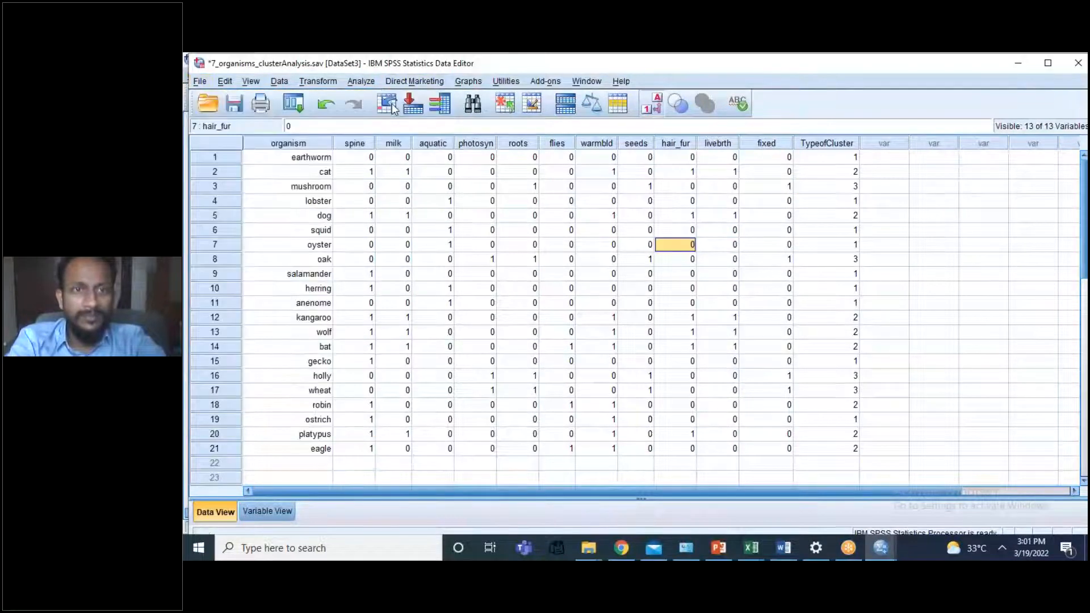
left_click(347, 176)
left_click(283, 201)
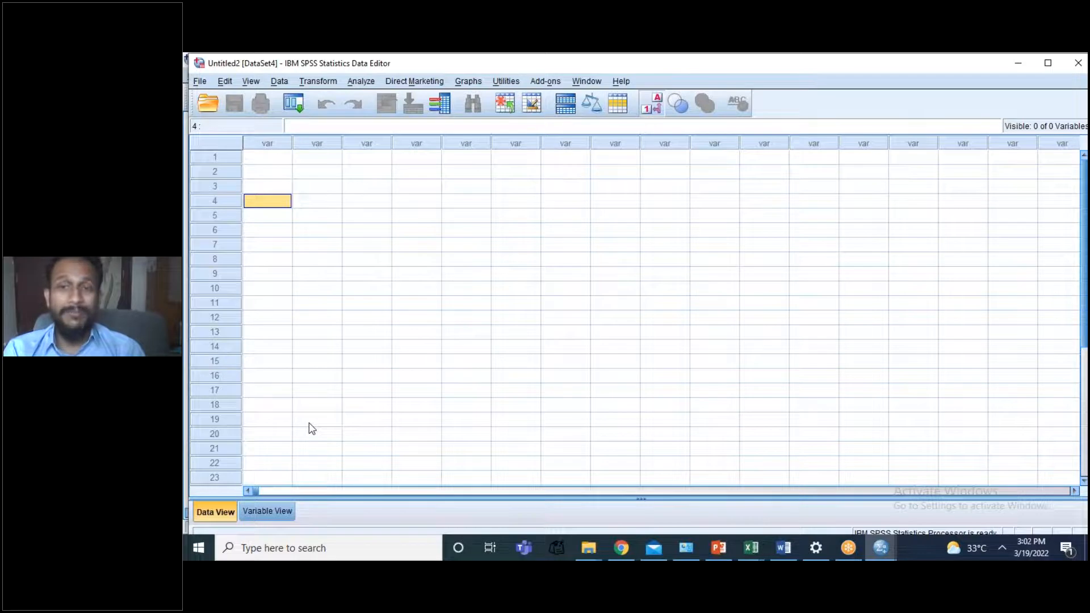
Step: Define two variables named Gender and Smoking in the new dataset
left_click(268, 518)
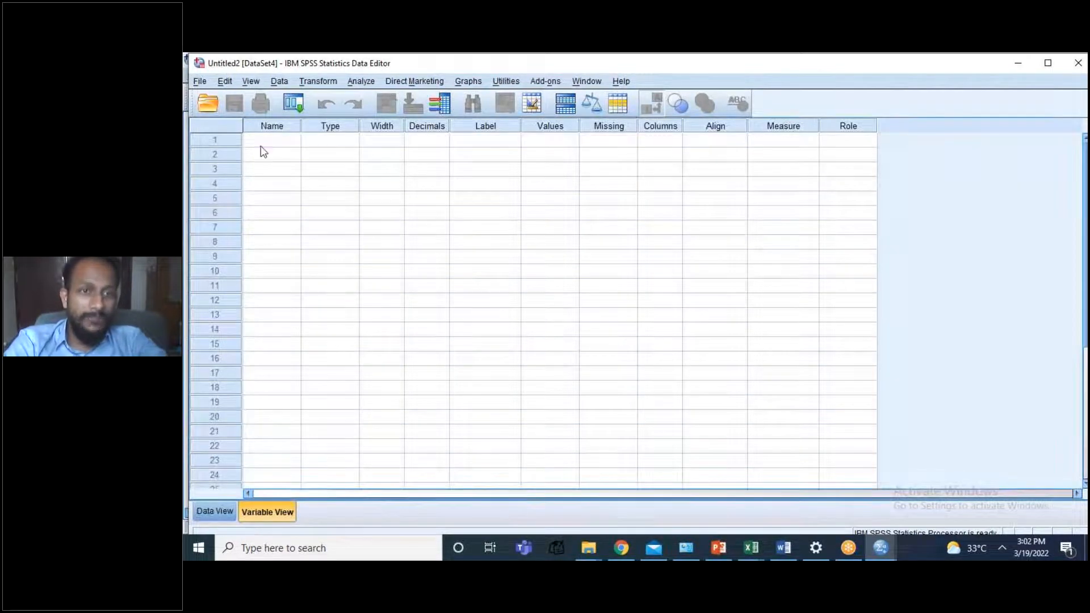
type("Gender")
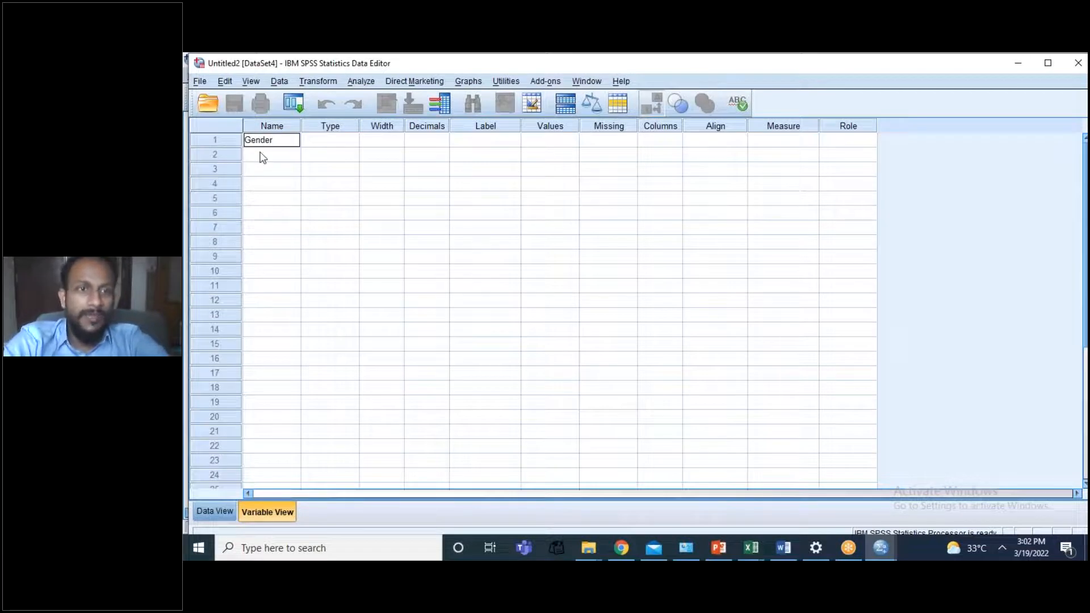
key("Return")
type("Sm oking")
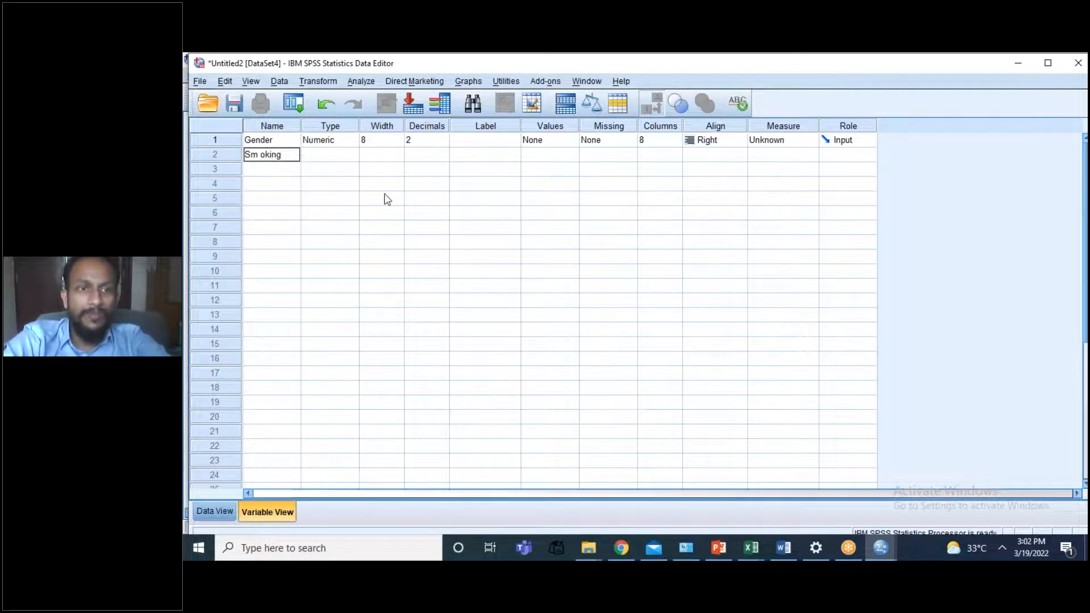
left_click(260, 158)
key("BackSpace")
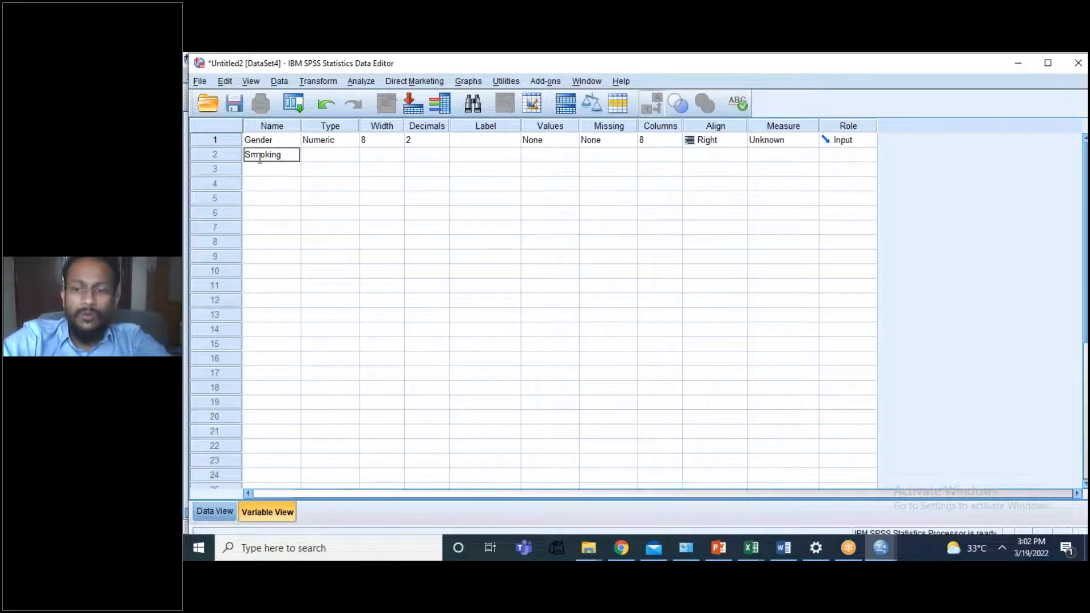
left_click(304, 161)
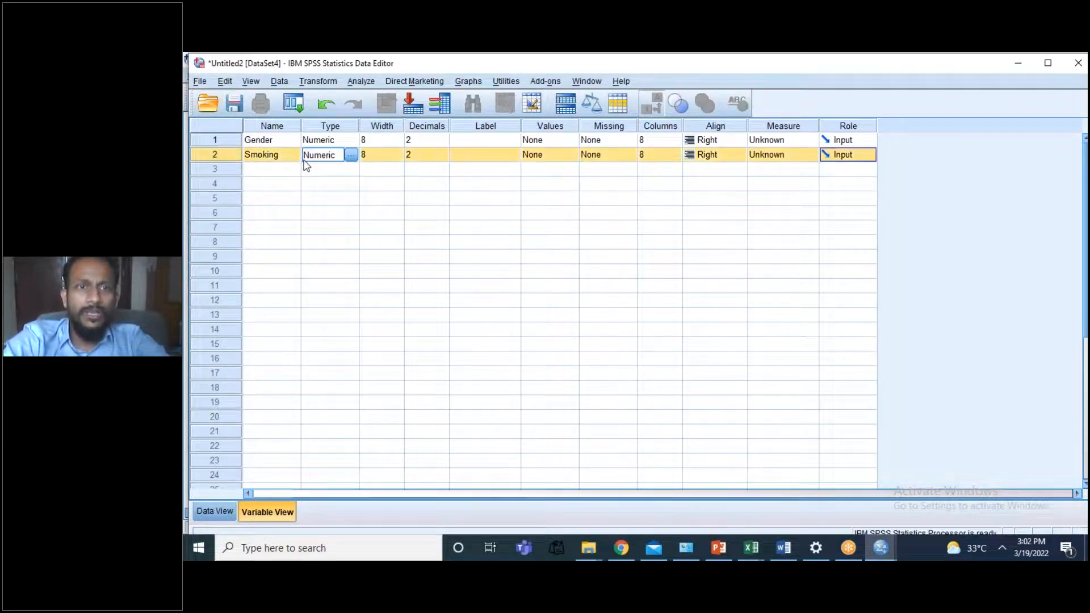
Step: Keep Gender's variable type as Numeric and set the decimals of Gender and Smoking to 0
left_click(351, 141)
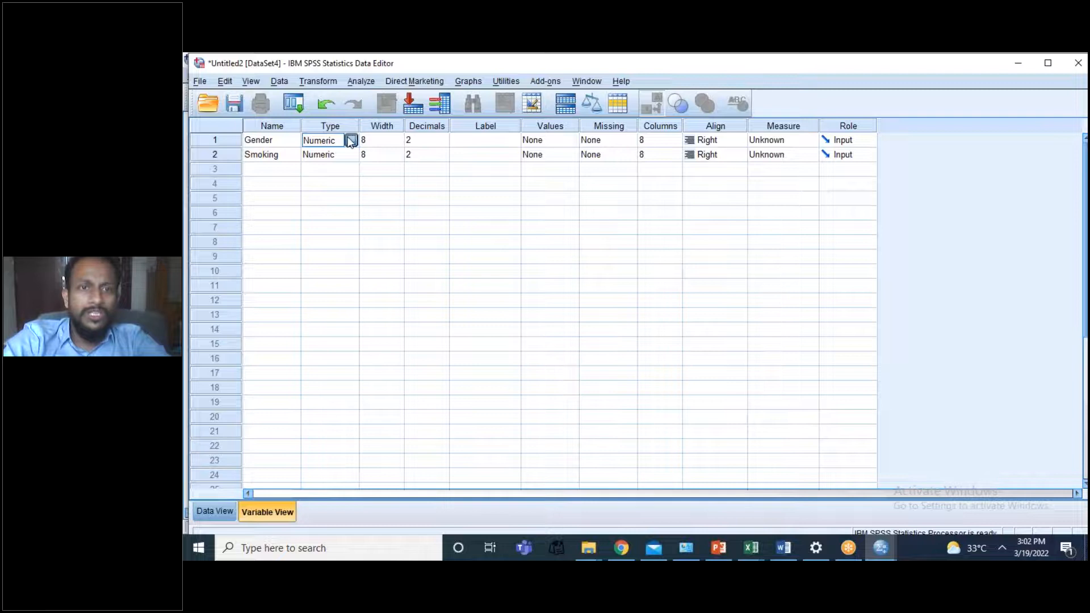
left_click(351, 141)
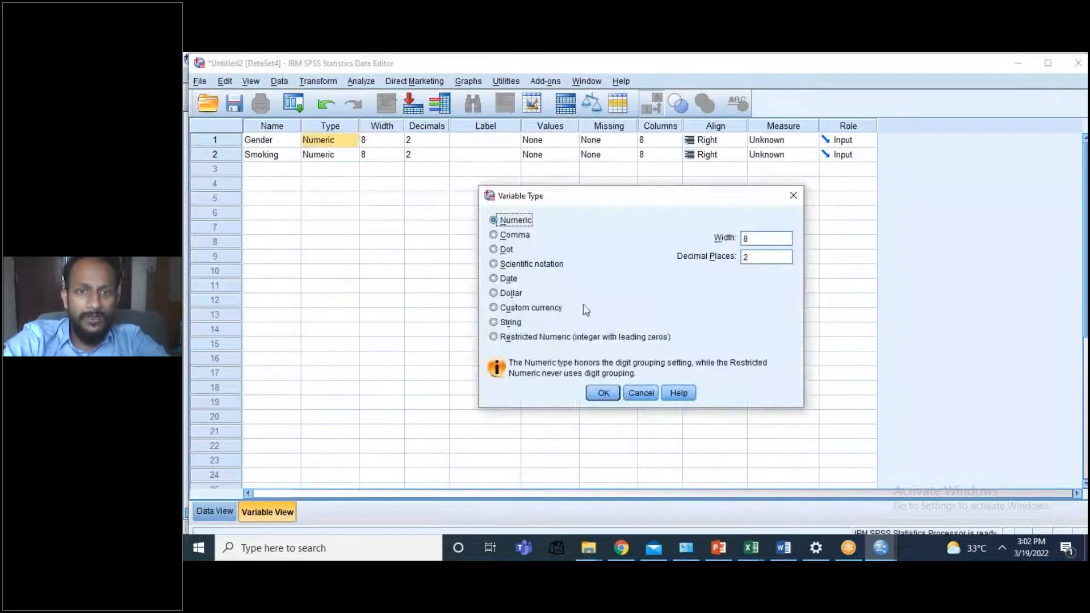
left_click(605, 391)
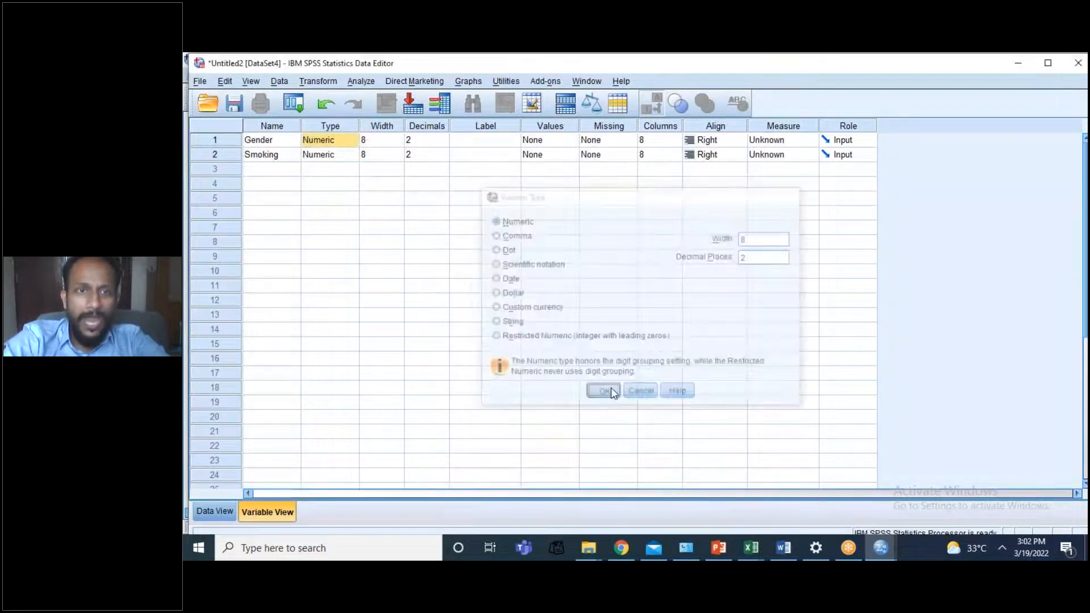
left_click(563, 141)
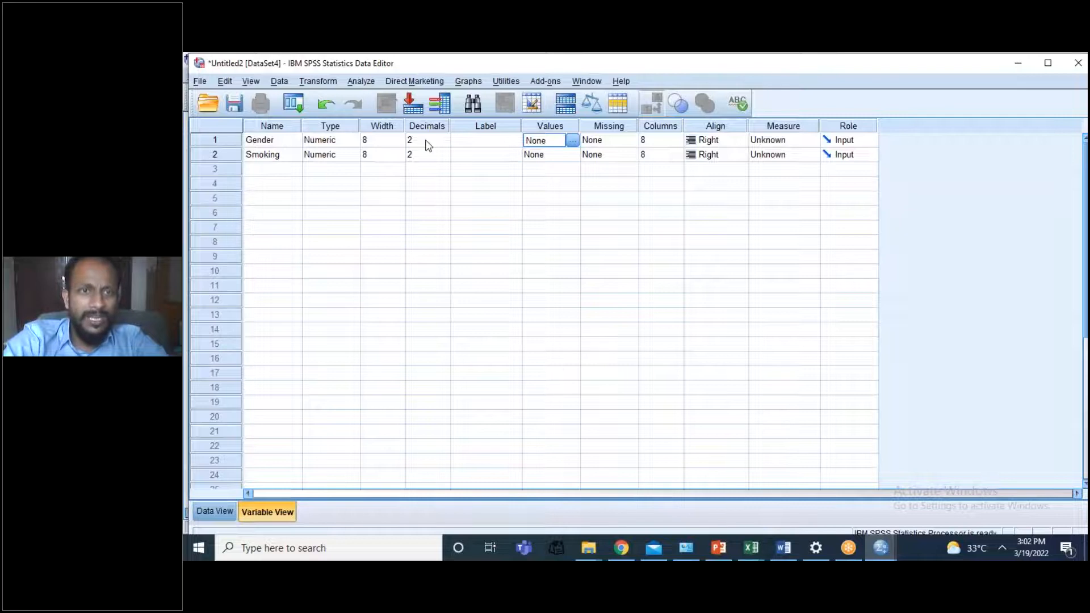
double_click(445, 144)
left_click(444, 157)
Step: Define the value labels of Gender as 1 = Male and 2 = Female
left_click(562, 142)
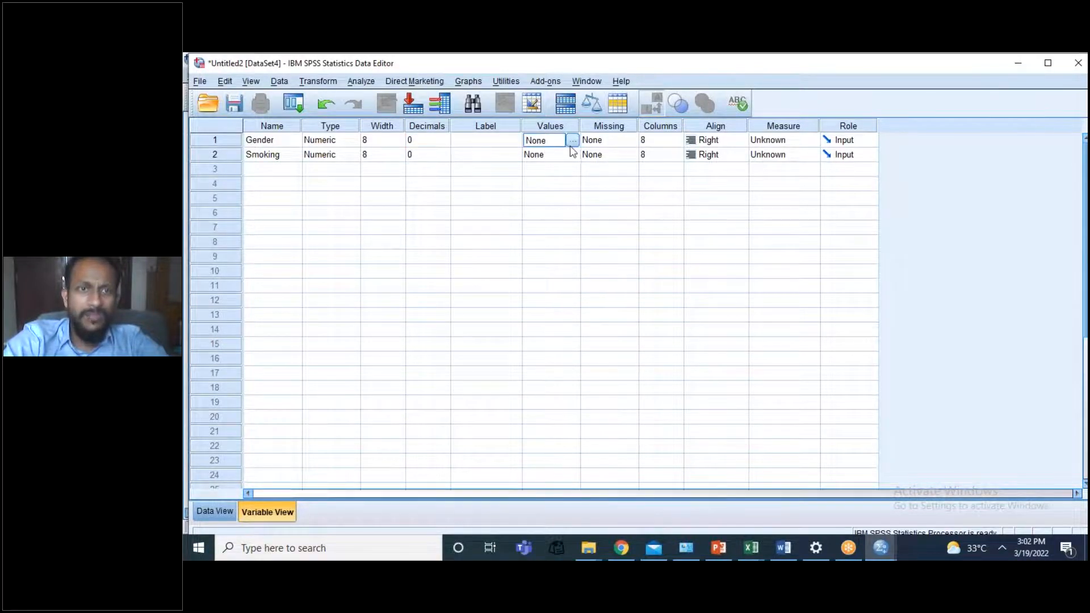
left_click(572, 140)
type("1")
left_click(545, 270)
type("Male")
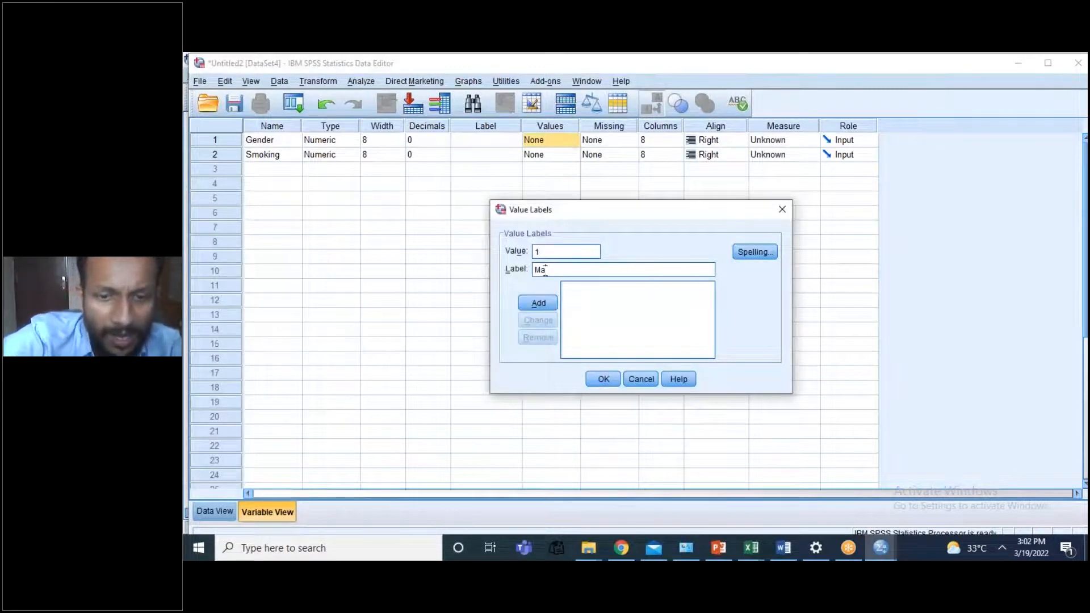
left_click(542, 304)
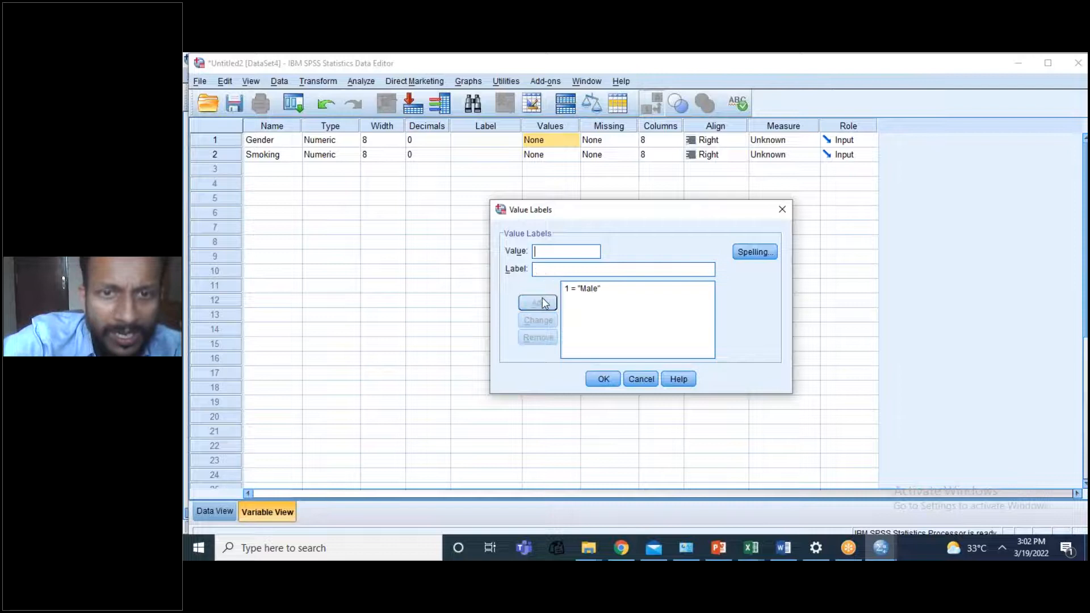
left_click(537, 250)
type("2")
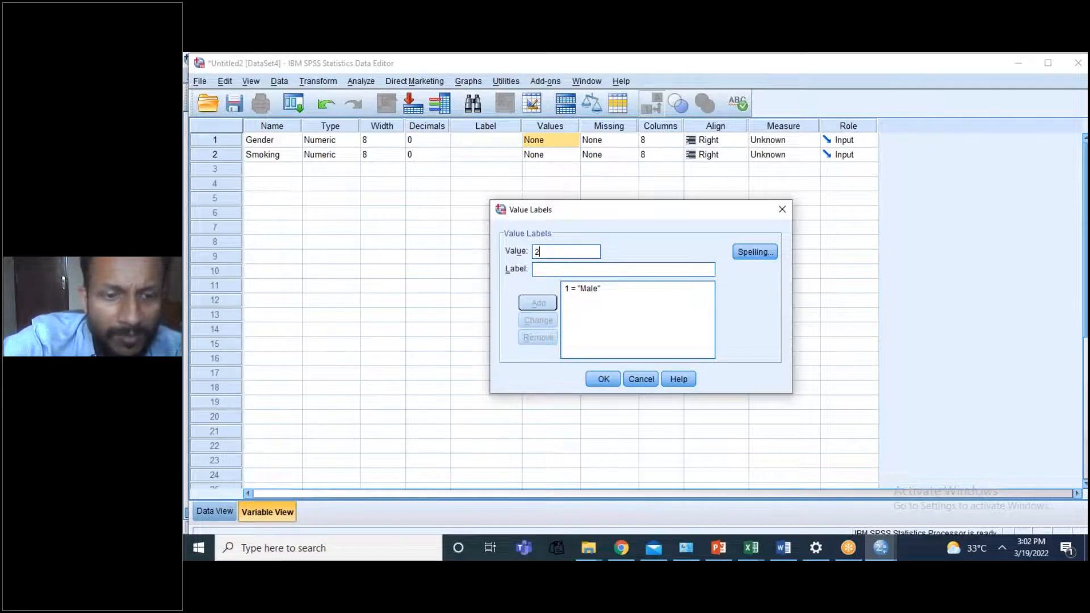
left_click(538, 268)
type("Female")
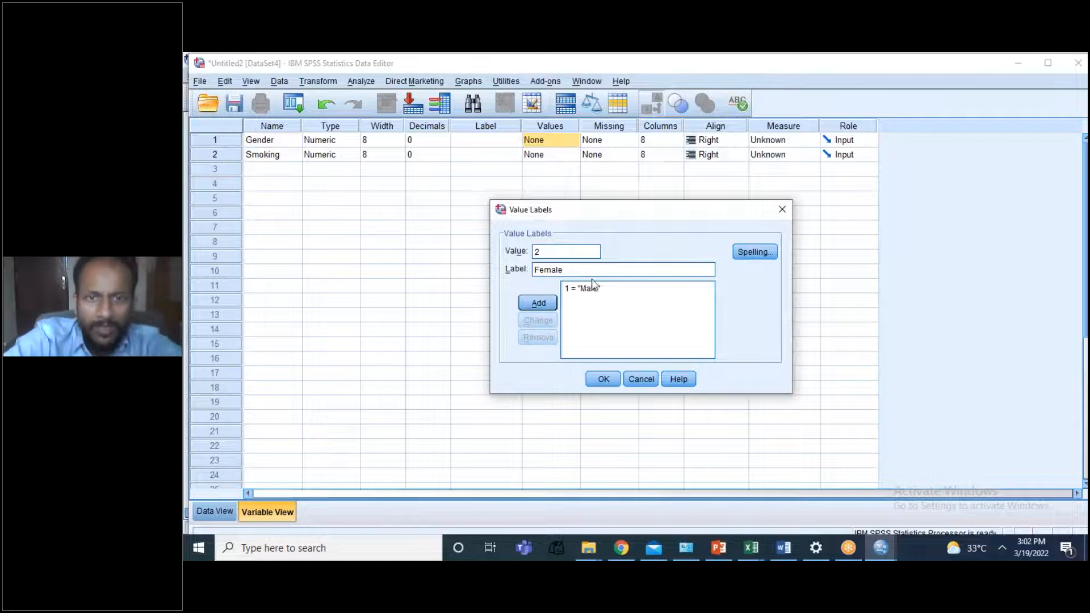
left_click(540, 304)
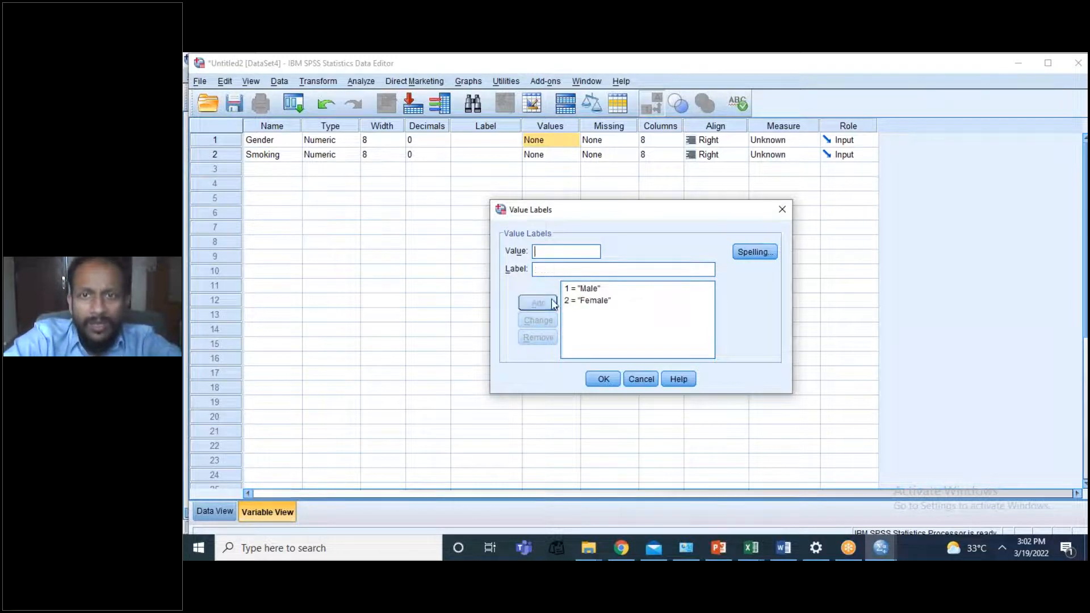
left_click(604, 379)
Step: Set Gender's measurement level to Nominal and open the value label definitions of Smoking
left_click(784, 145)
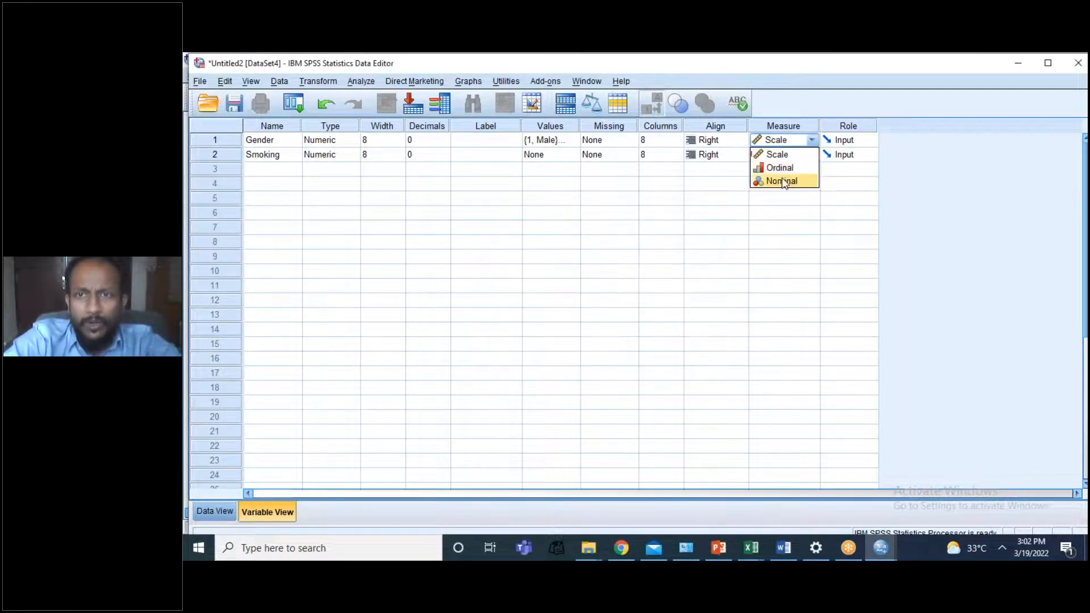
left_click(779, 180)
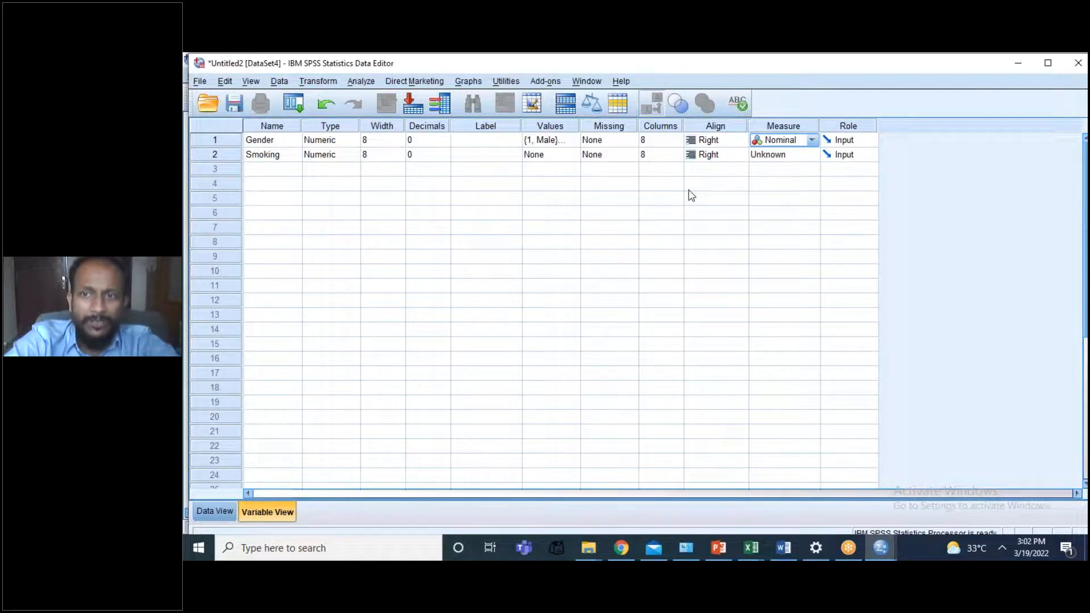
left_click(559, 154)
left_click(572, 155)
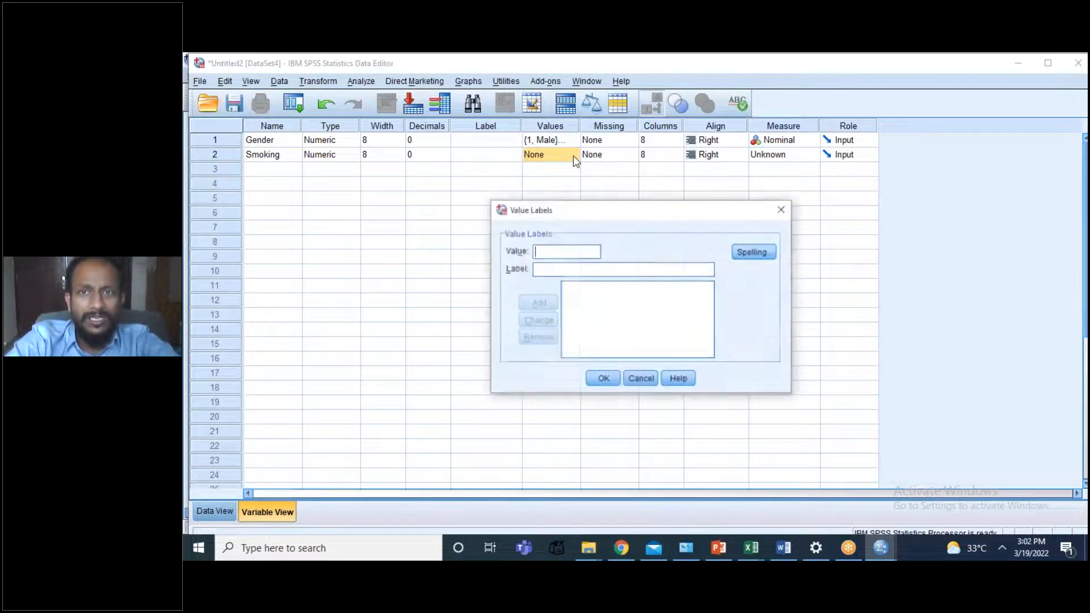
type("1")
left_click(543, 271)
type("Yes")
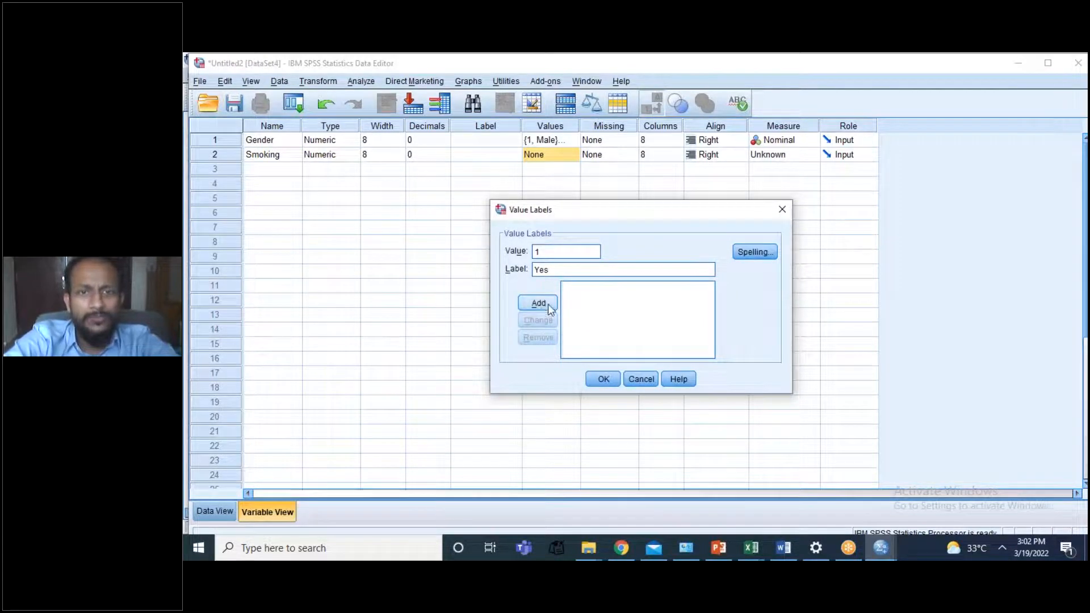
left_click(540, 303)
type("2")
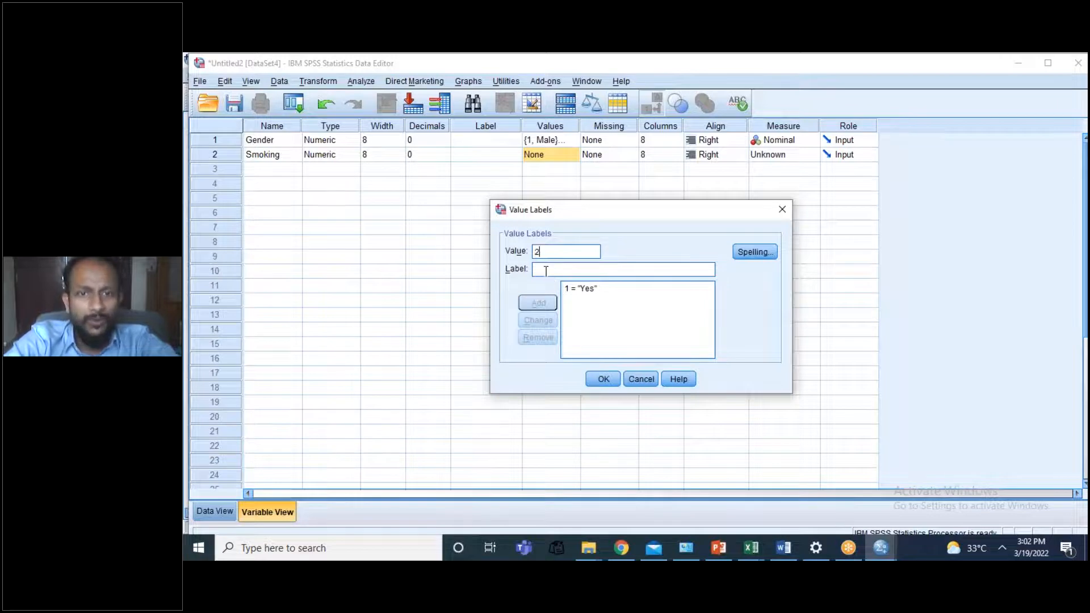
left_click(574, 289)
left_click(543, 337)
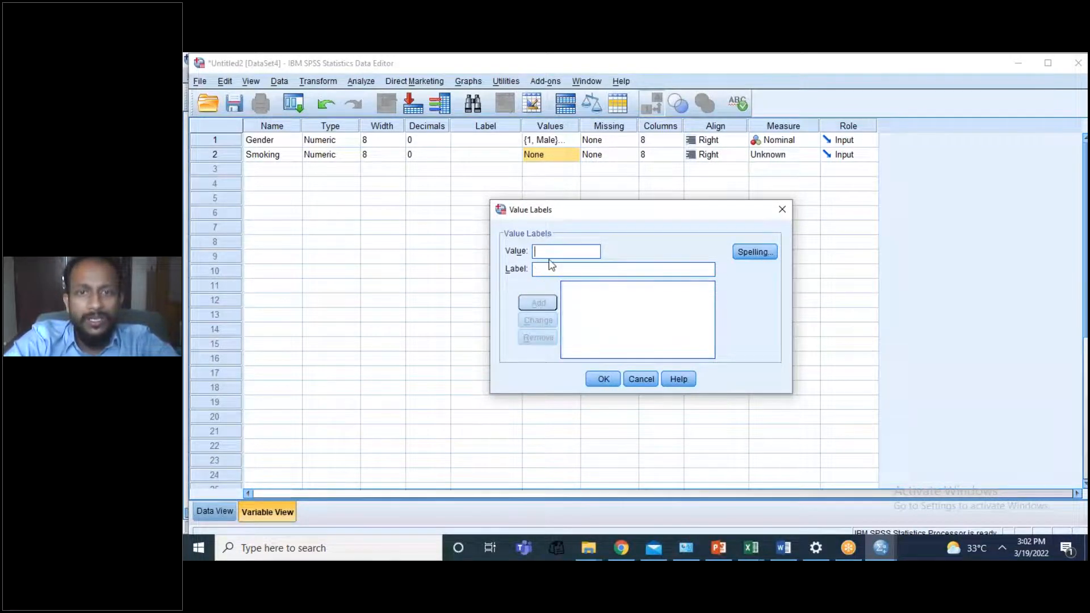
Step: Define Smoking's value labels as 1 = Yes and 0 = No, and set its measurement level to Nominal
type("1")
left_click(547, 270)
type("Yes")
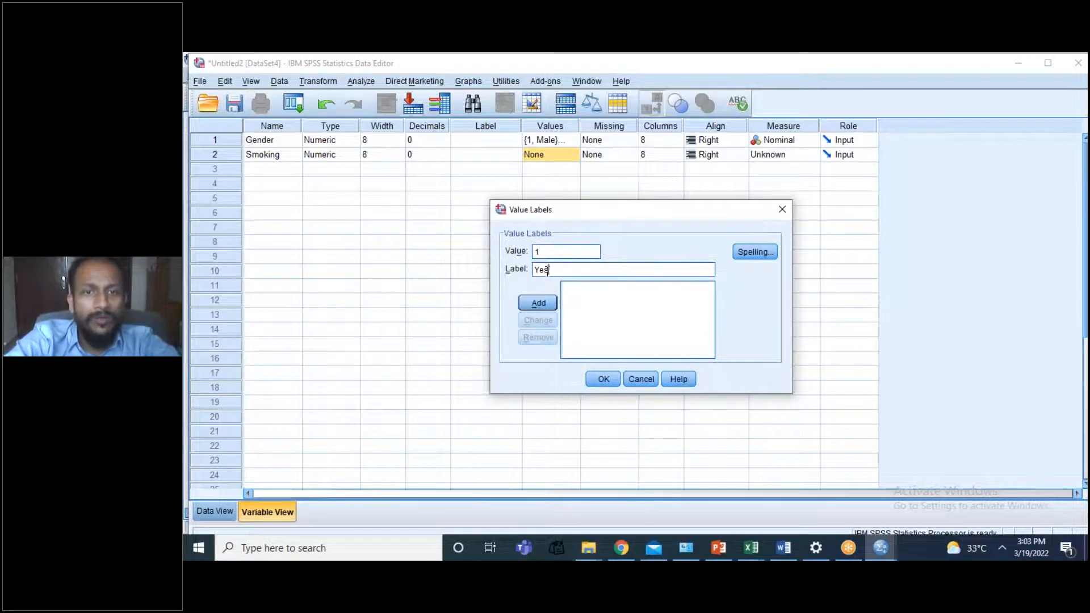
left_click(538, 304)
left_click(546, 251)
type("0")
left_click(540, 270)
type("No")
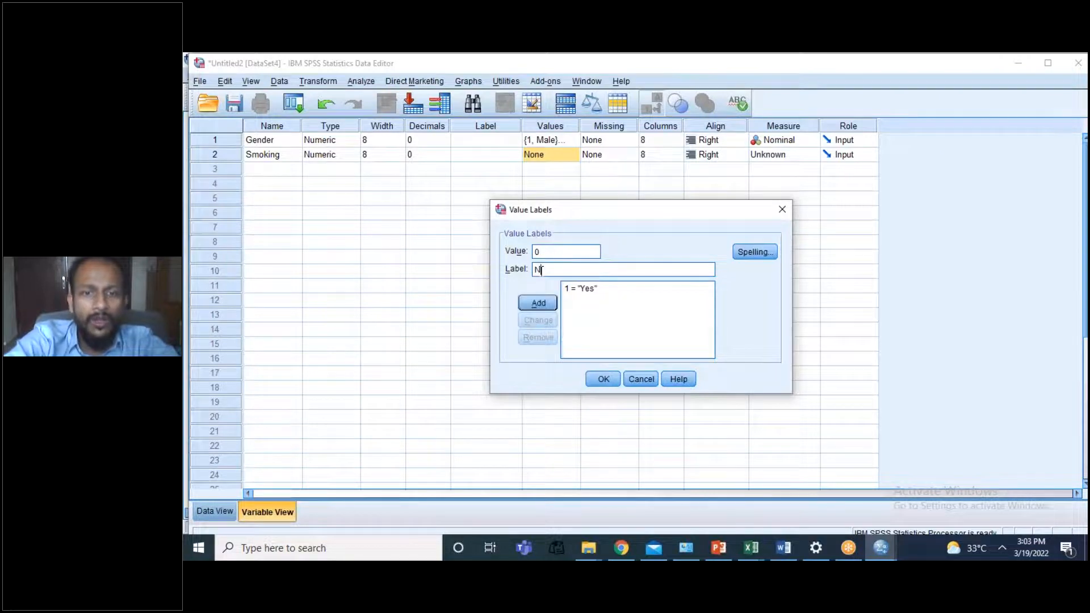
left_click(539, 303)
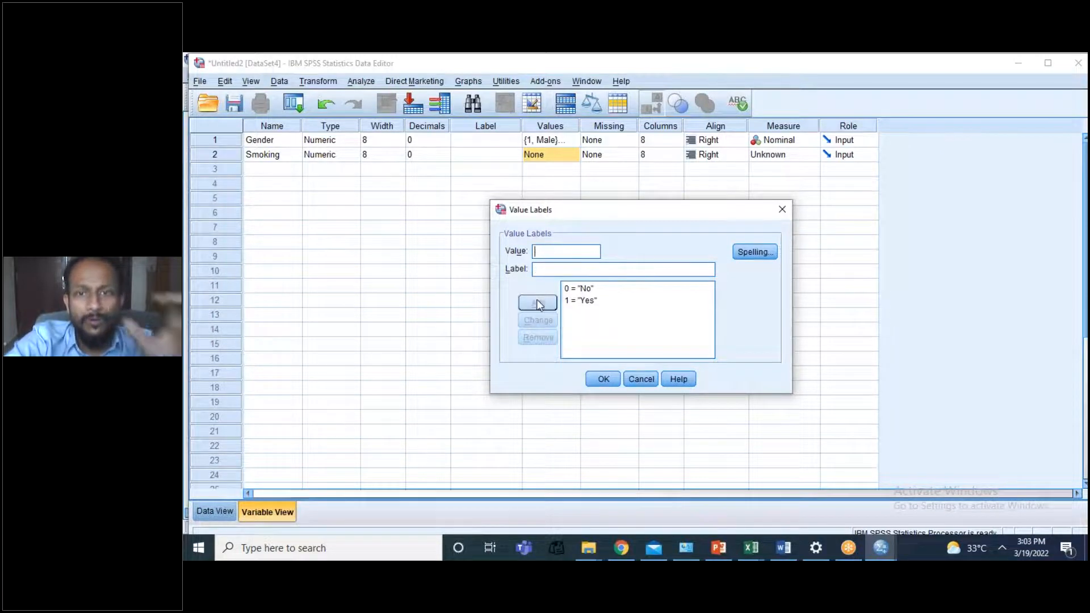
left_click(602, 379)
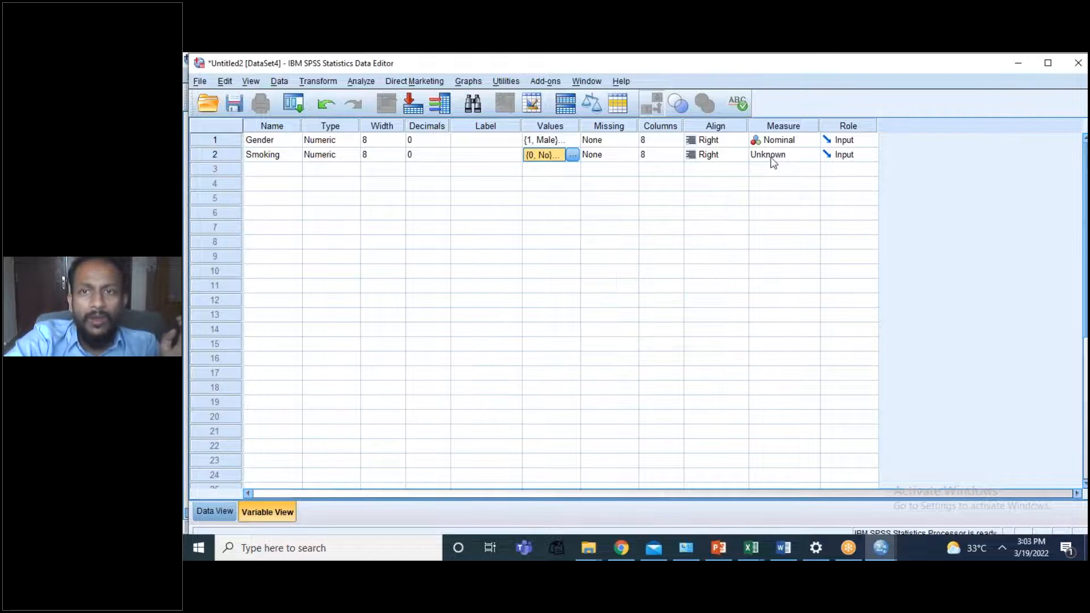
left_click(774, 163)
left_click(776, 197)
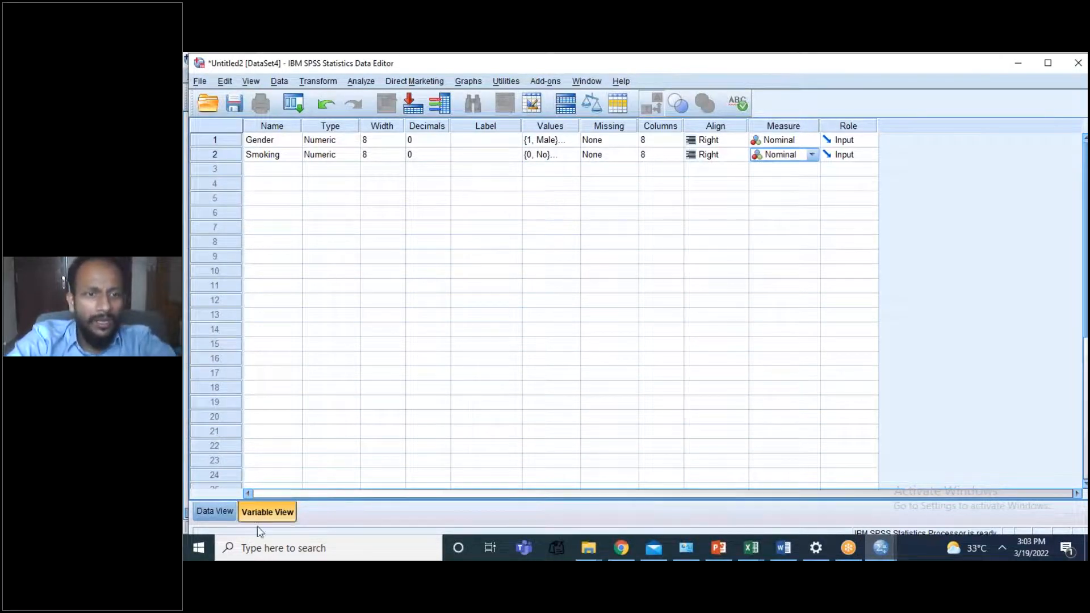
Step: Enter Gender as Male (code 1) for cases 1 to 6 in the data sheet
left_click(215, 512)
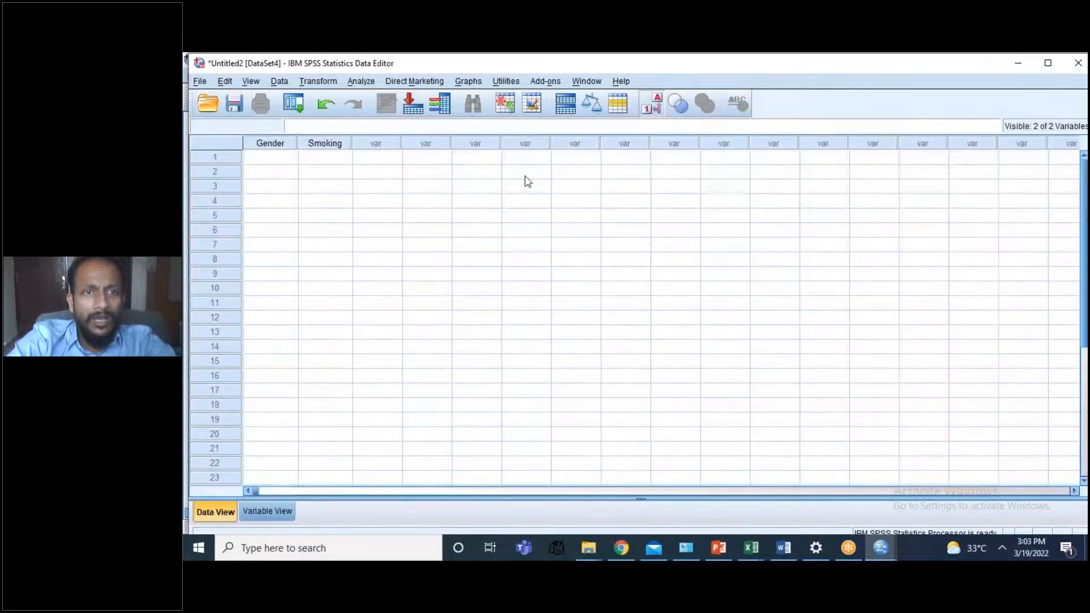
left_click(264, 162)
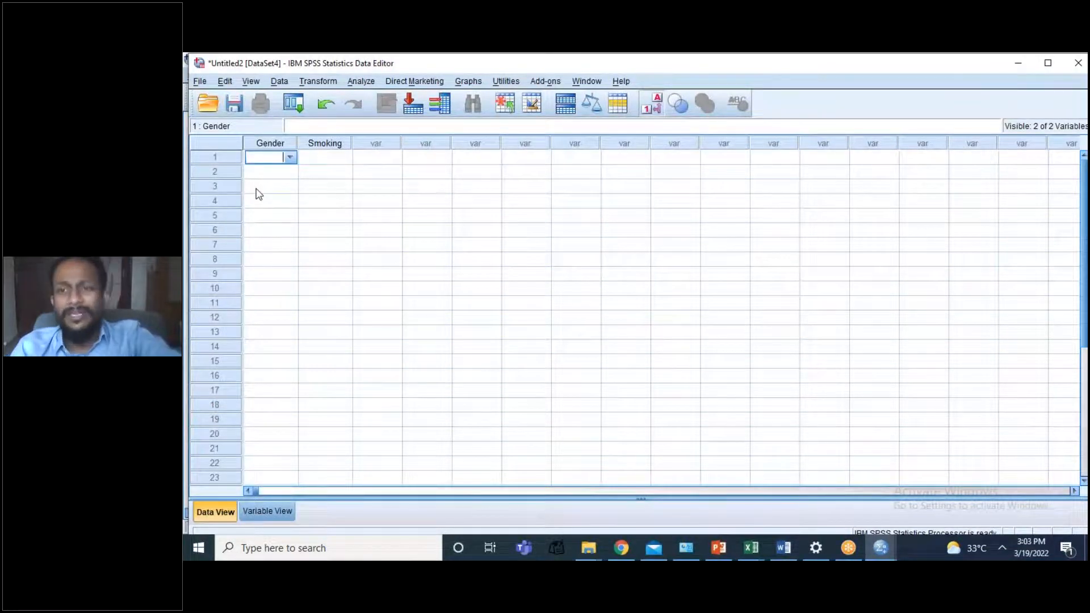
type("1")
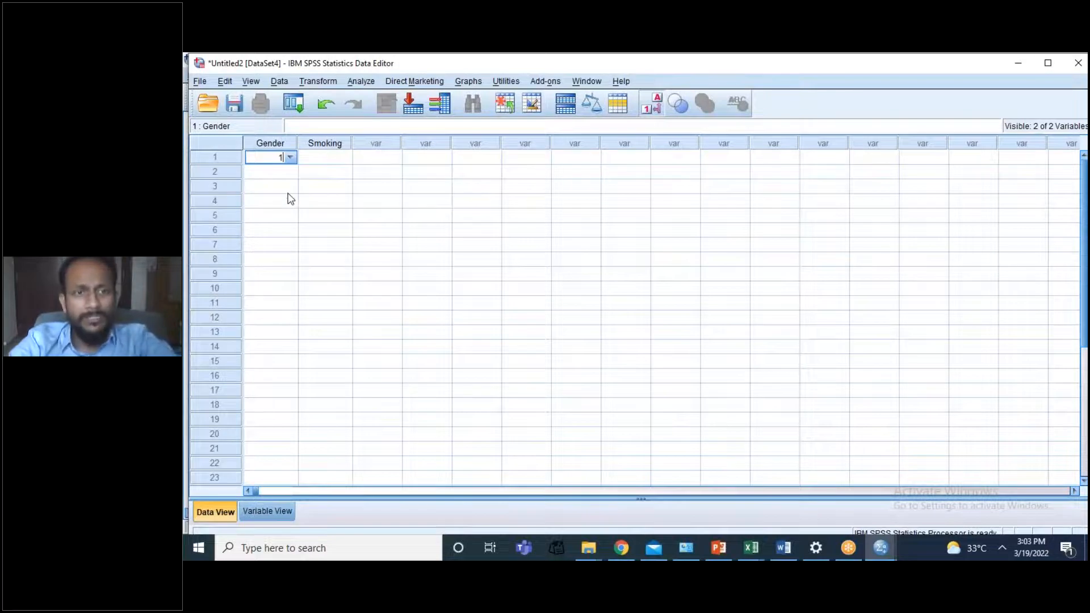
key("Down")
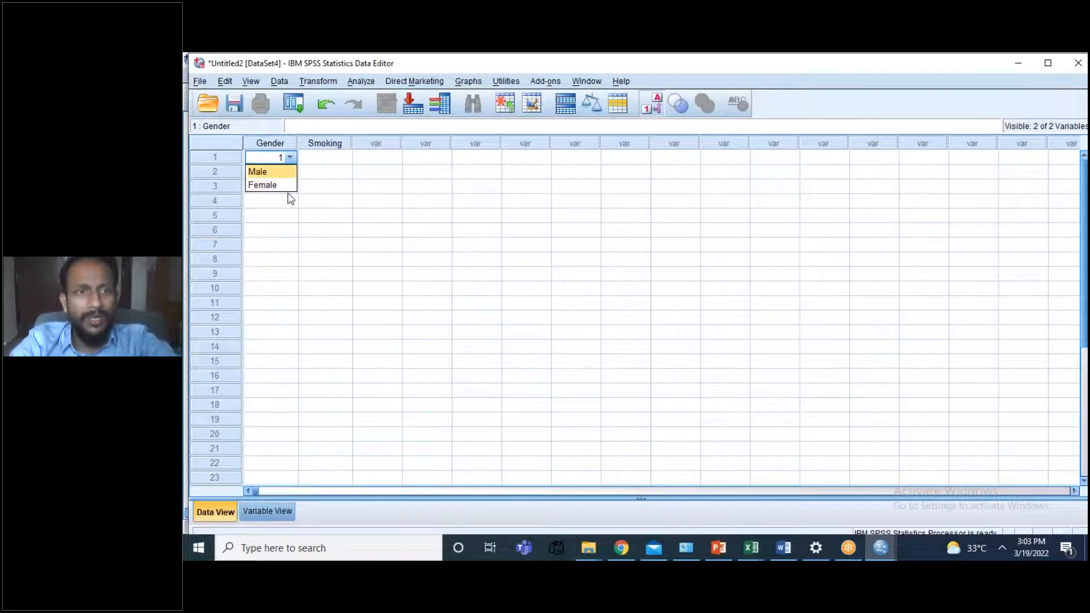
left_click(257, 173)
left_click(275, 174)
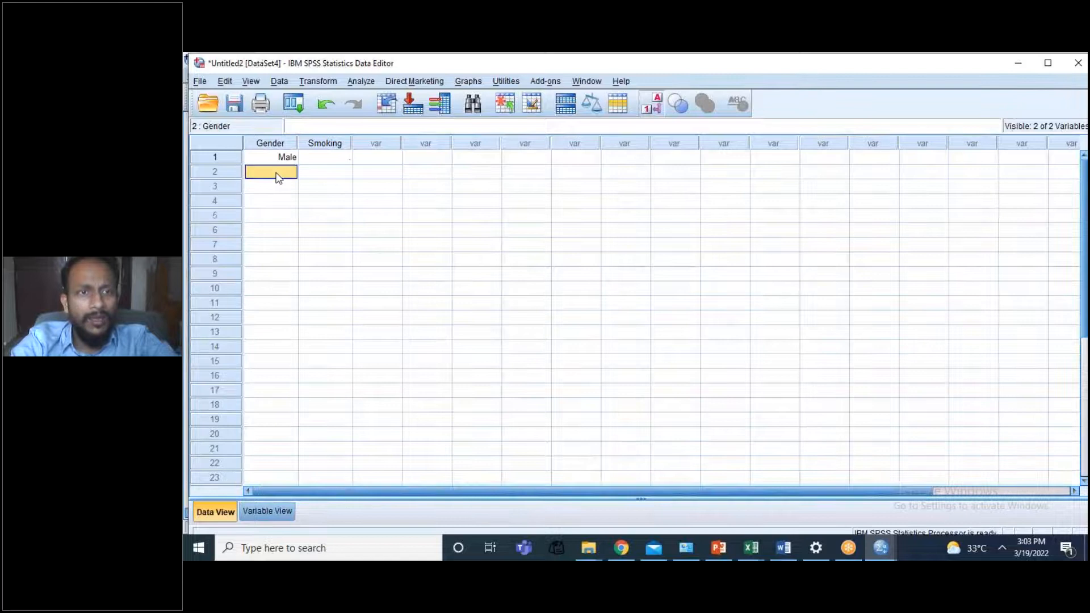
type("1")
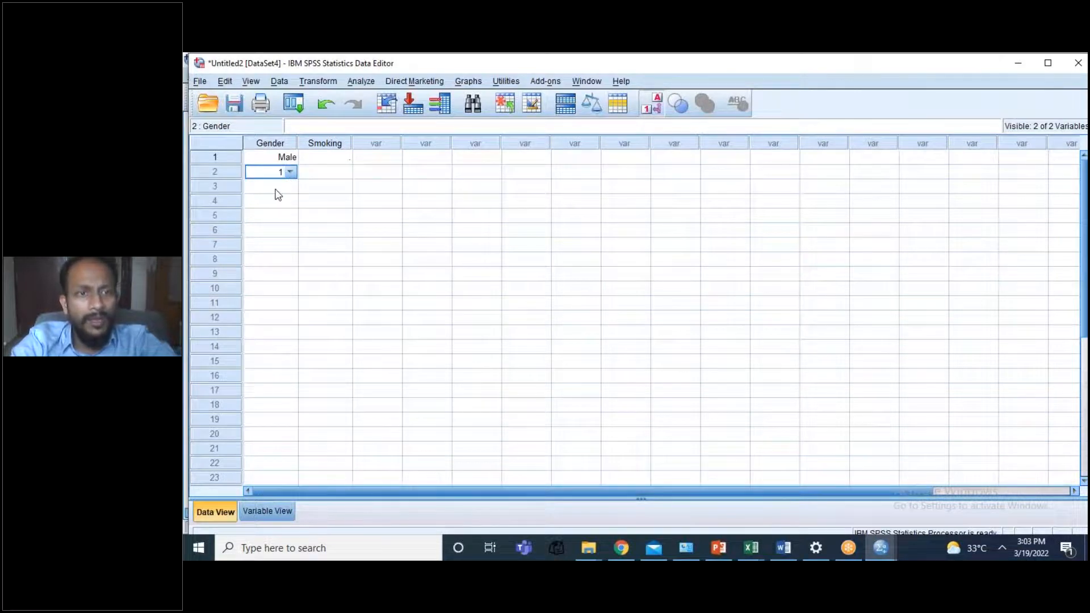
left_click(276, 190)
type("11")
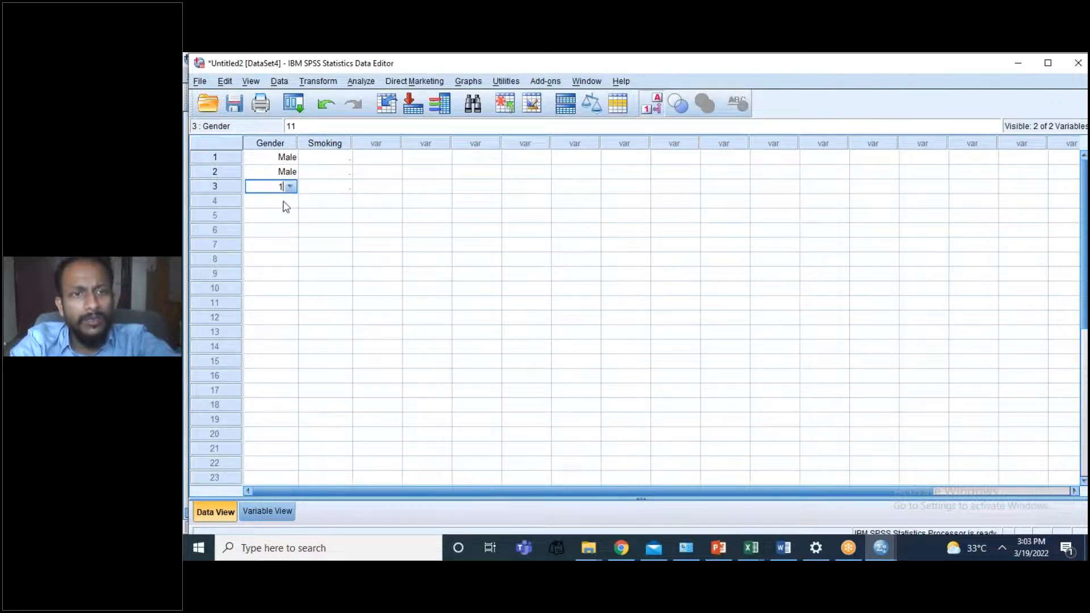
left_click(285, 206)
type("1")
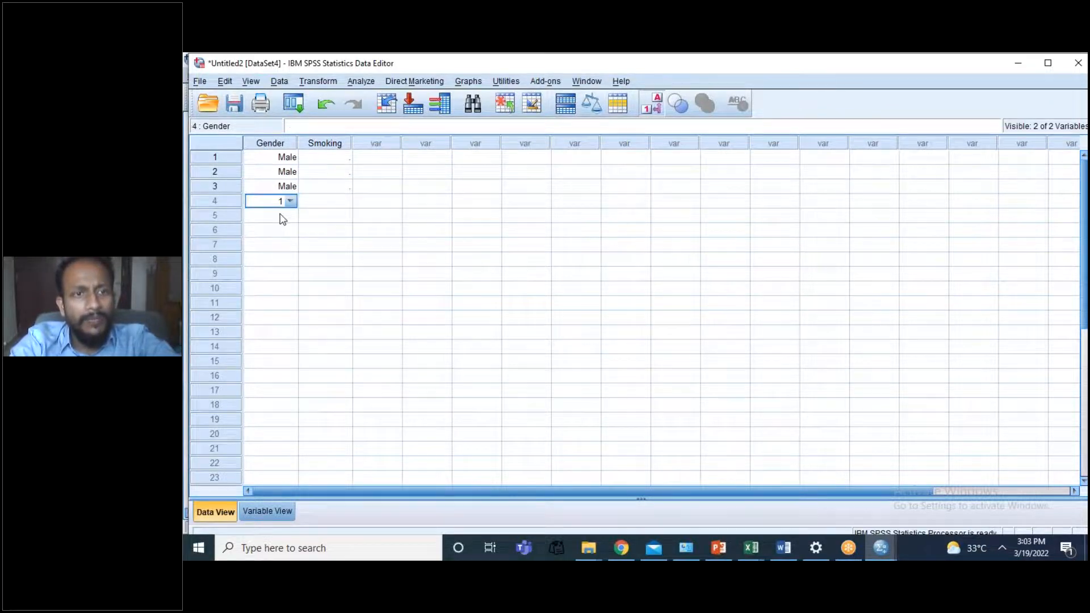
left_click(282, 218)
type("1")
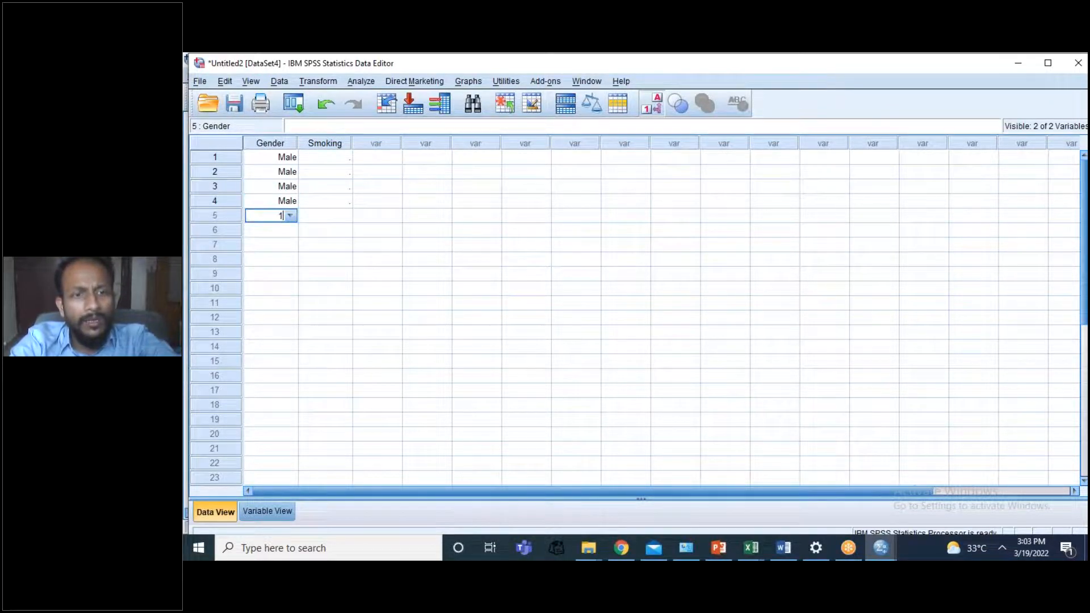
left_click(281, 230)
type("1")
Step: Enter Gender as Female (code 2) for cases 7 to 10
left_click(279, 248)
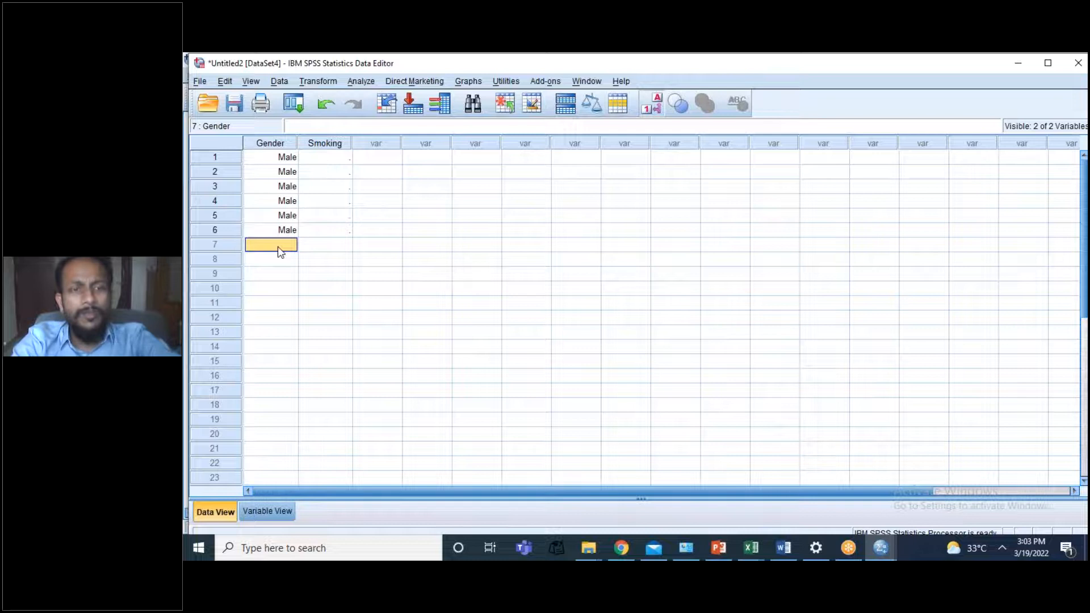
type("22")
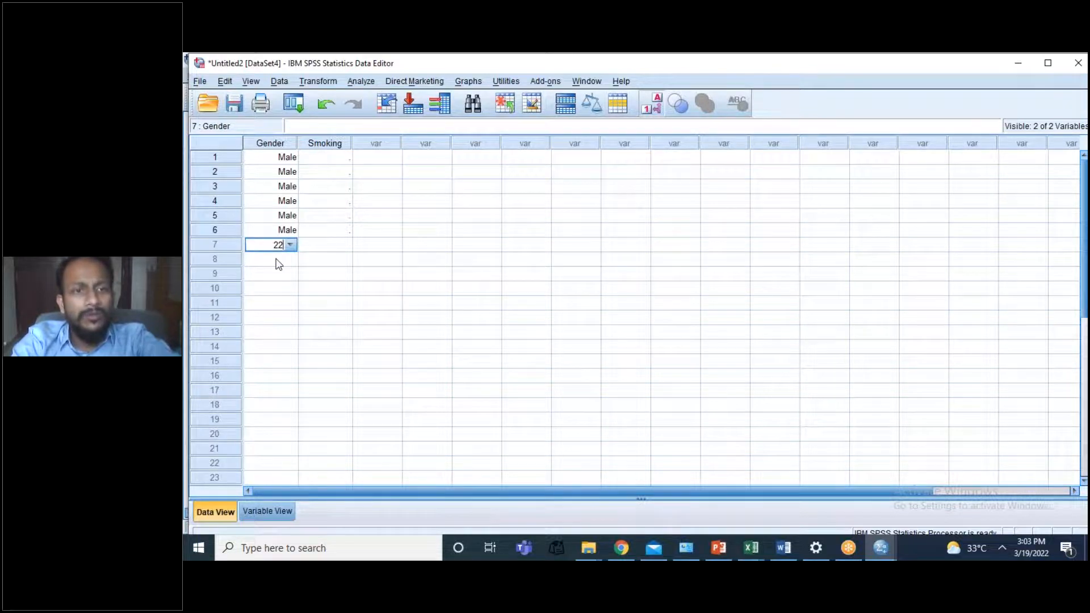
key("BackSpace")
left_click(279, 263)
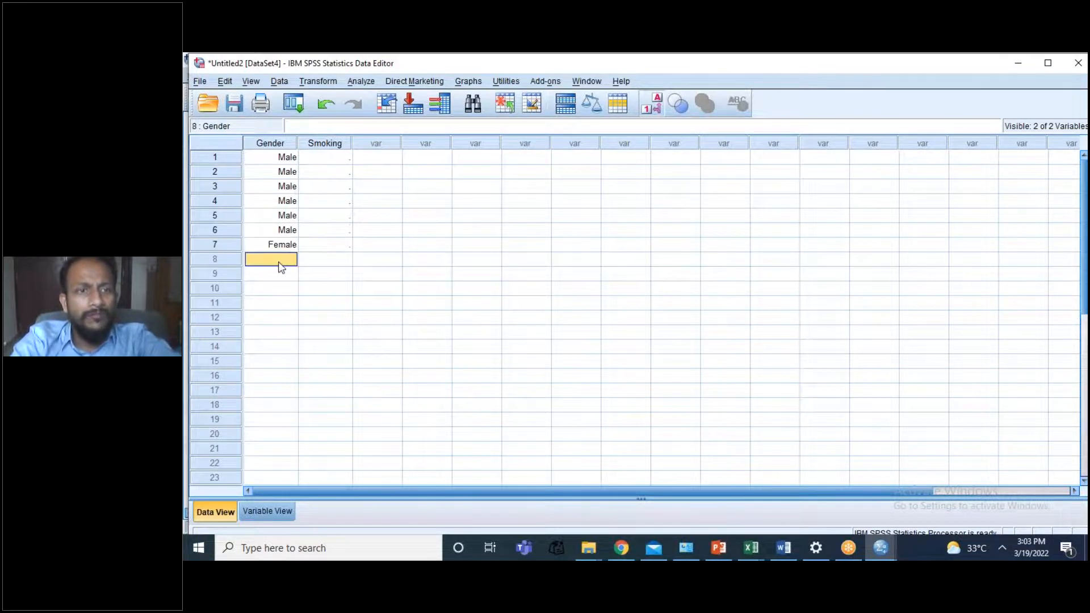
type("22")
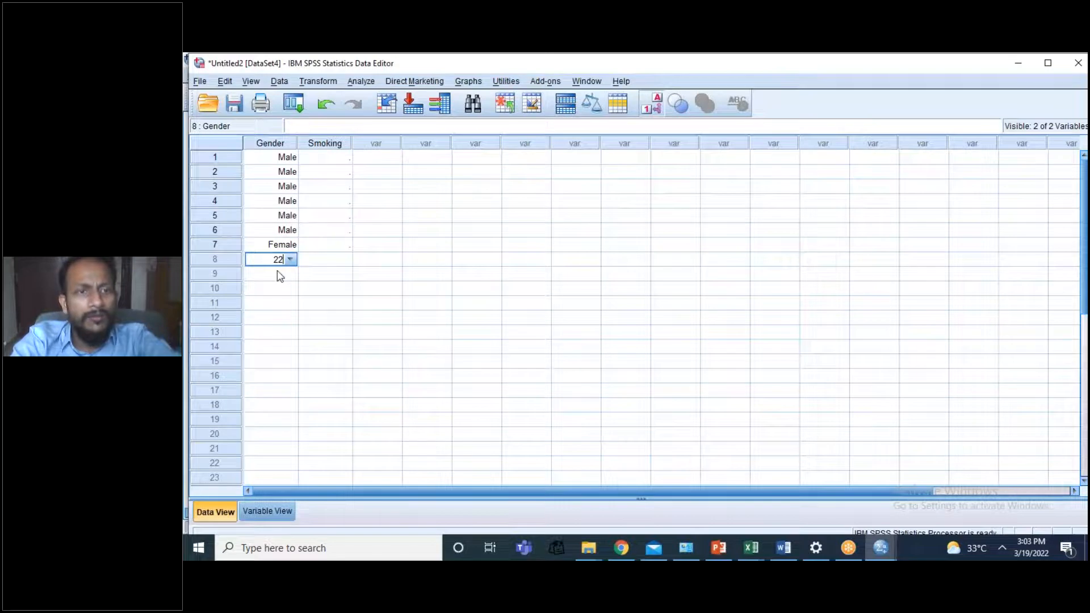
left_click(270, 279)
type("22")
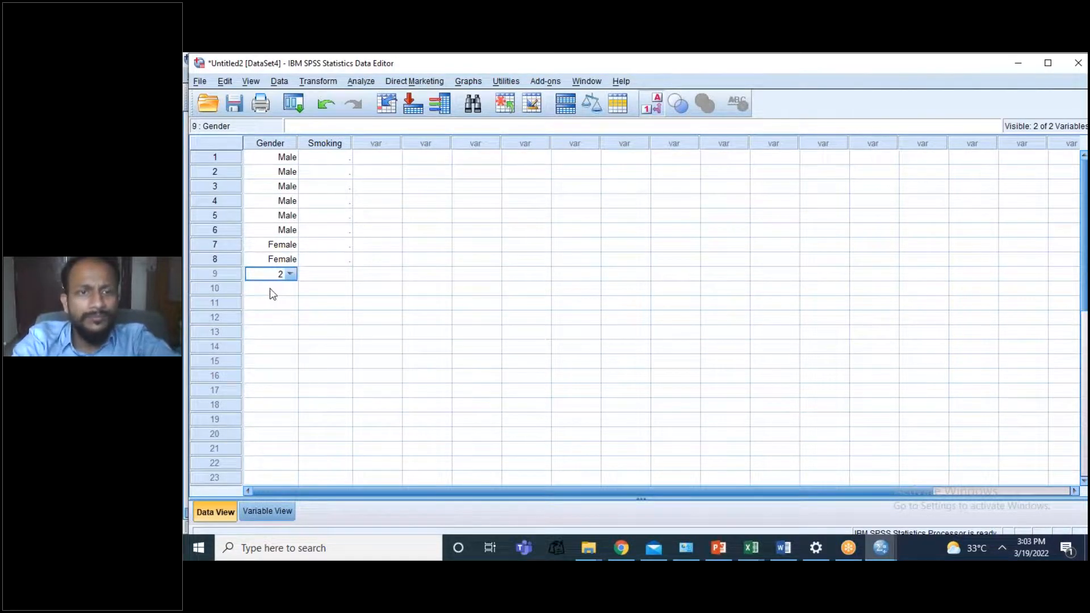
left_click(275, 294)
type("2")
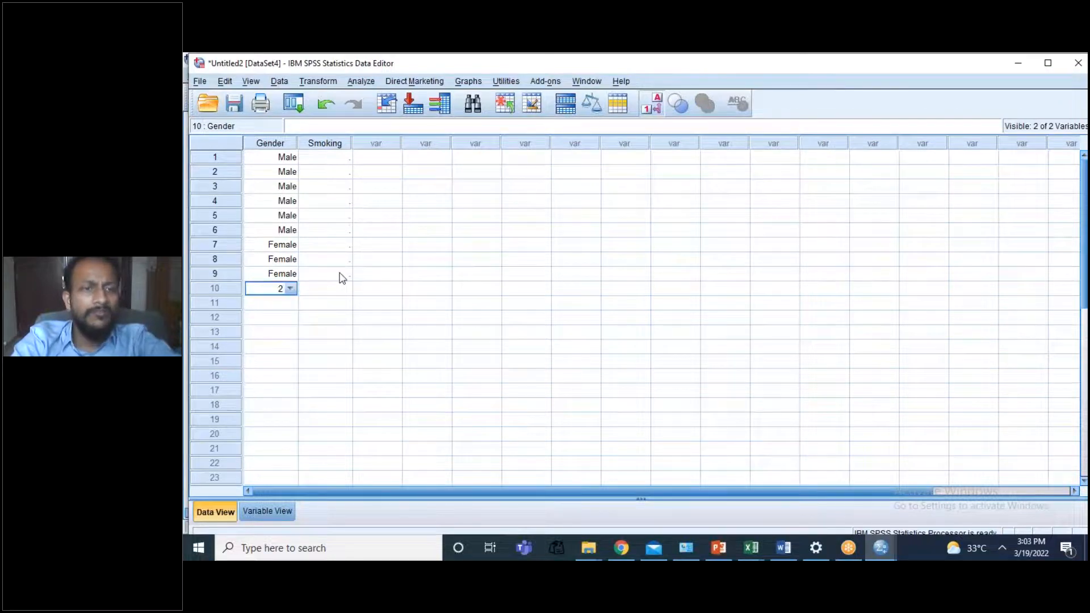
left_click(343, 278)
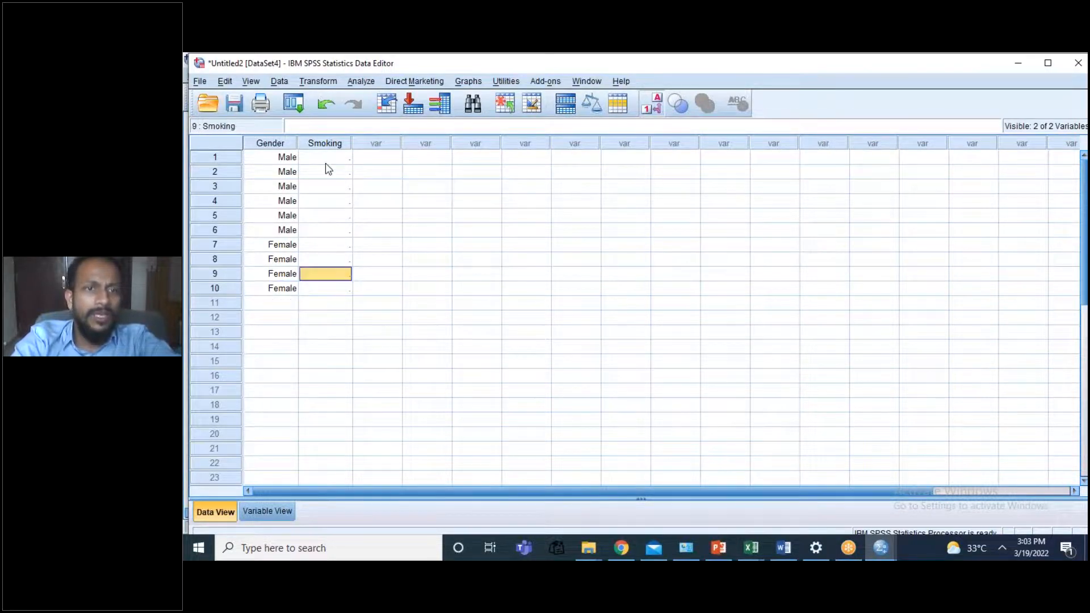
Step: Enter Smoking as Yes (code 1) for cases 1 to 5 in the data sheet
left_click(327, 162)
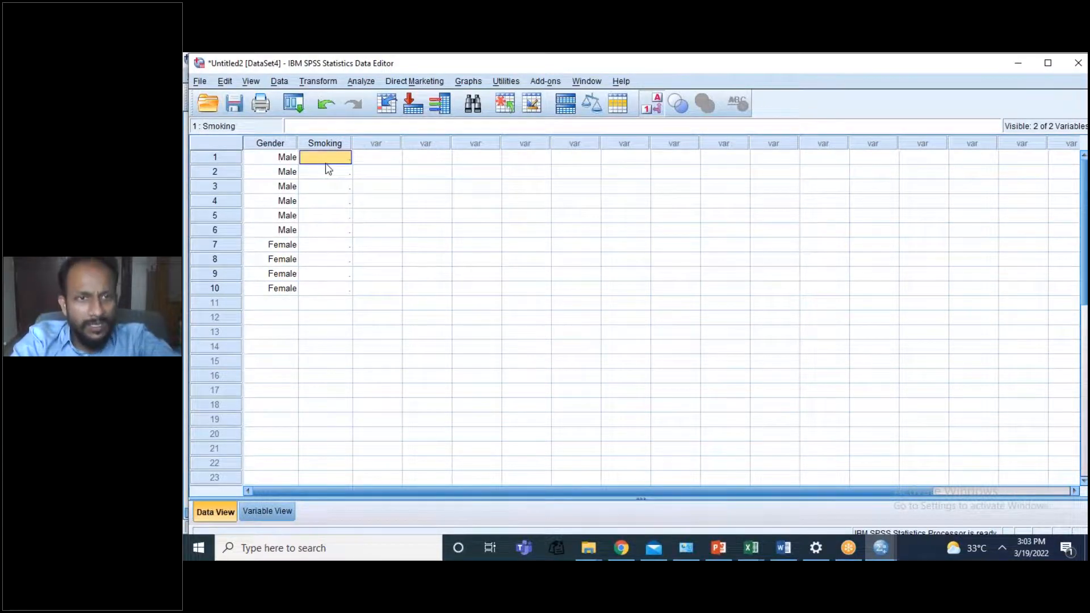
type("1")
left_click(328, 170)
type("11")
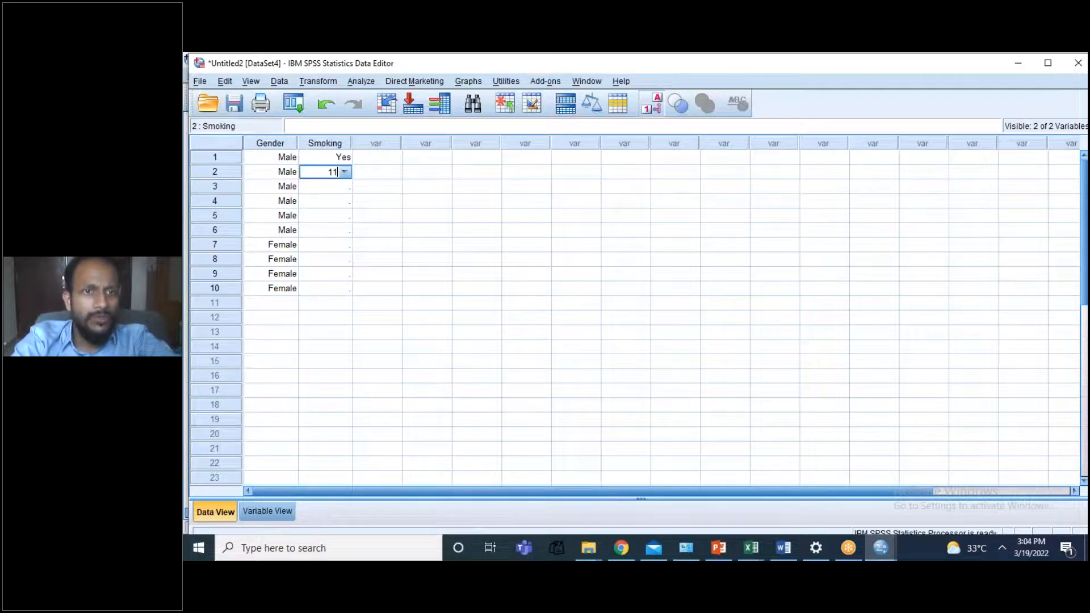
key("Return")
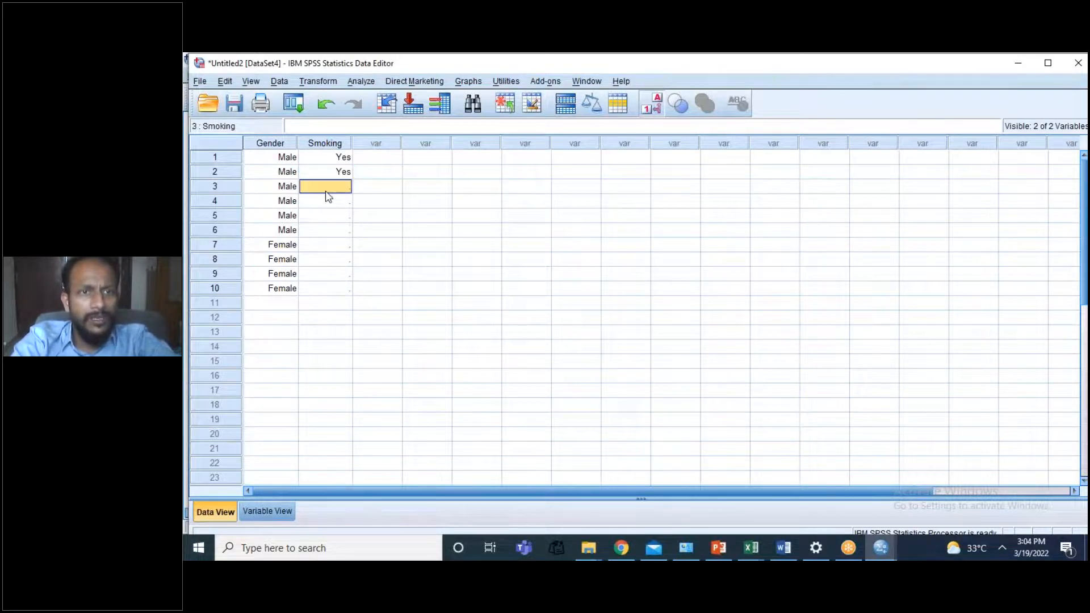
type("1")
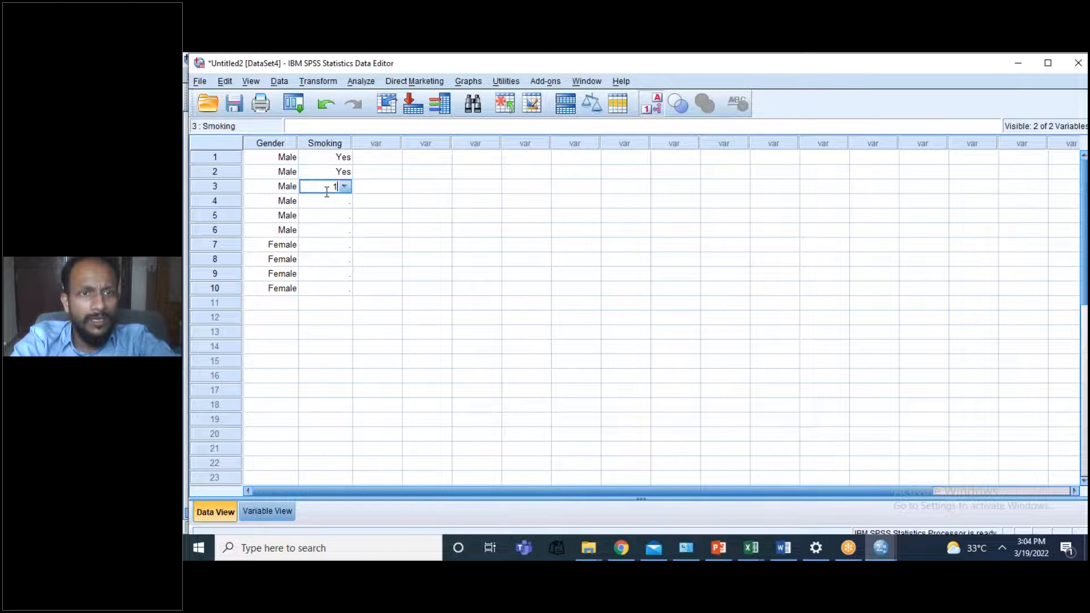
key("Return")
type("11")
key("Return")
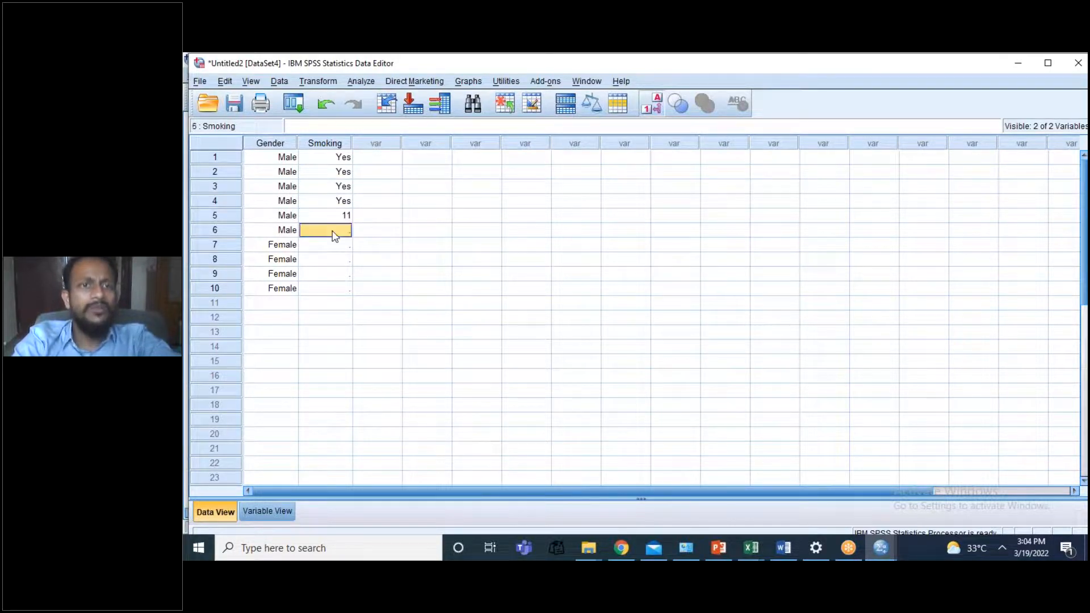
left_click(345, 217)
type("1")
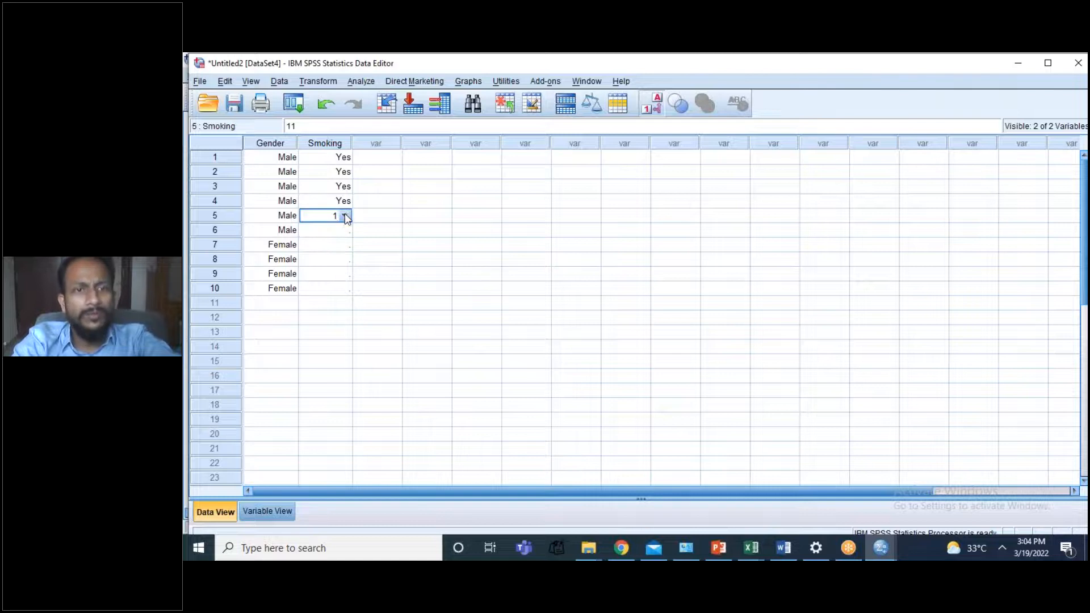
Step: Enter Smoking as No (code 0) for cases 6 to 10 and briefly display the numeric codes instead of the value labels
left_click(340, 231)
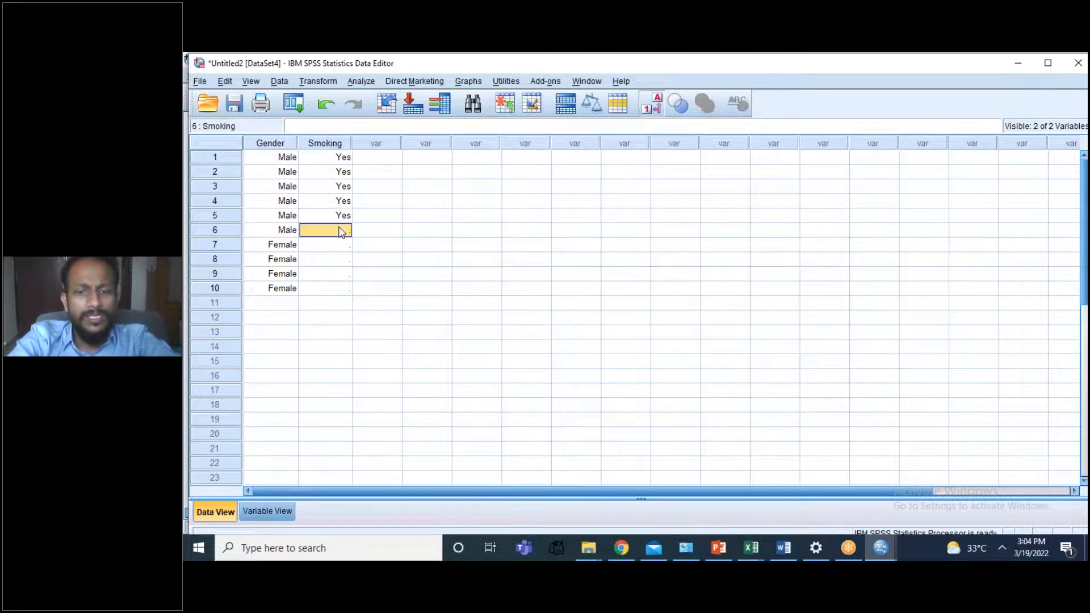
type("2")
left_click(335, 244)
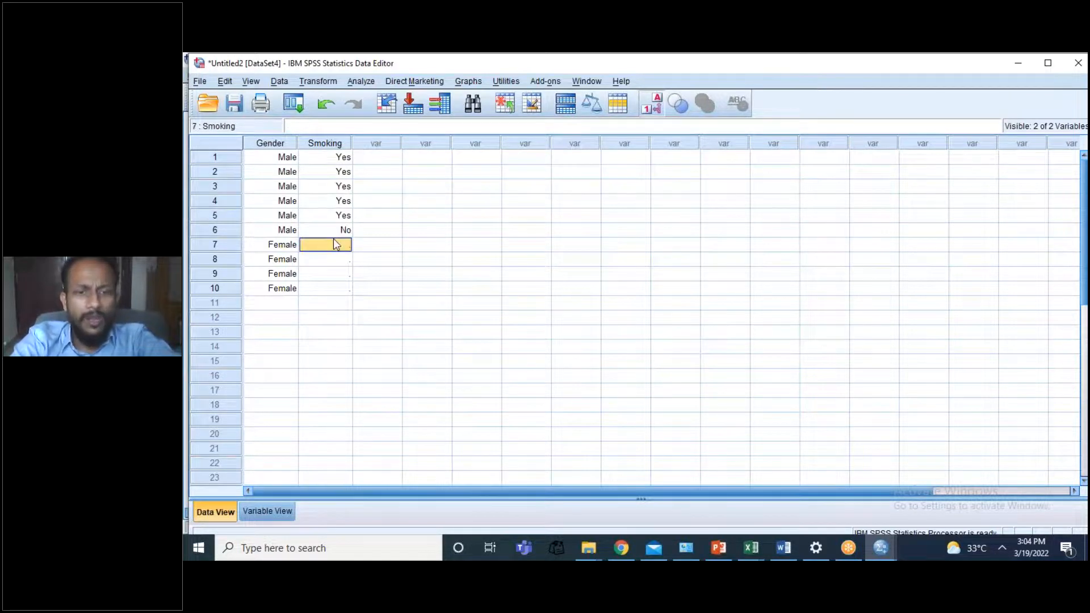
type("2")
key("Return")
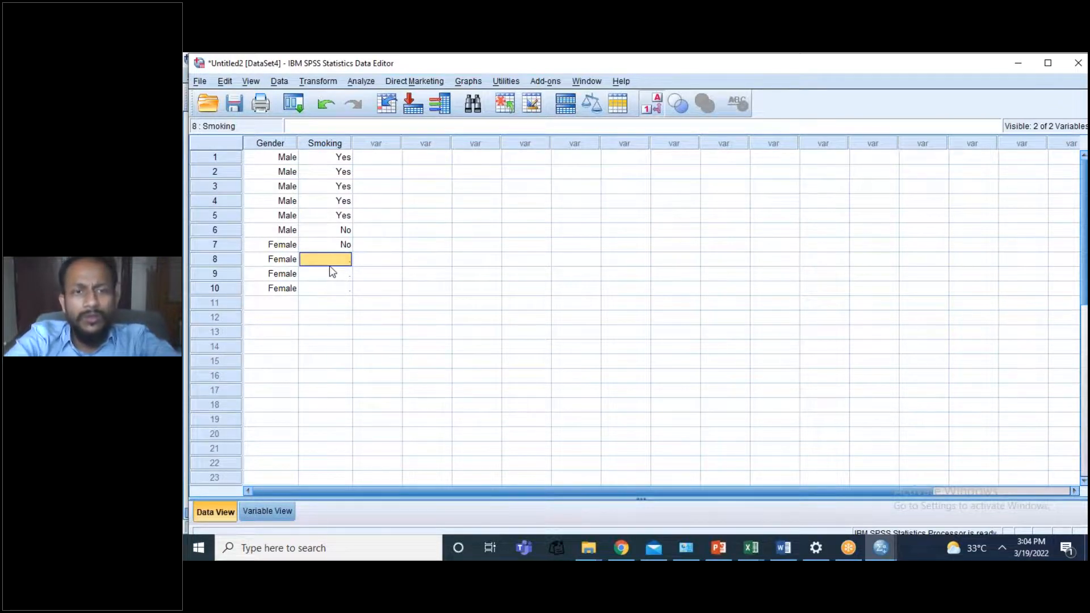
type("0")
key("Return")
type("0")
key("Return")
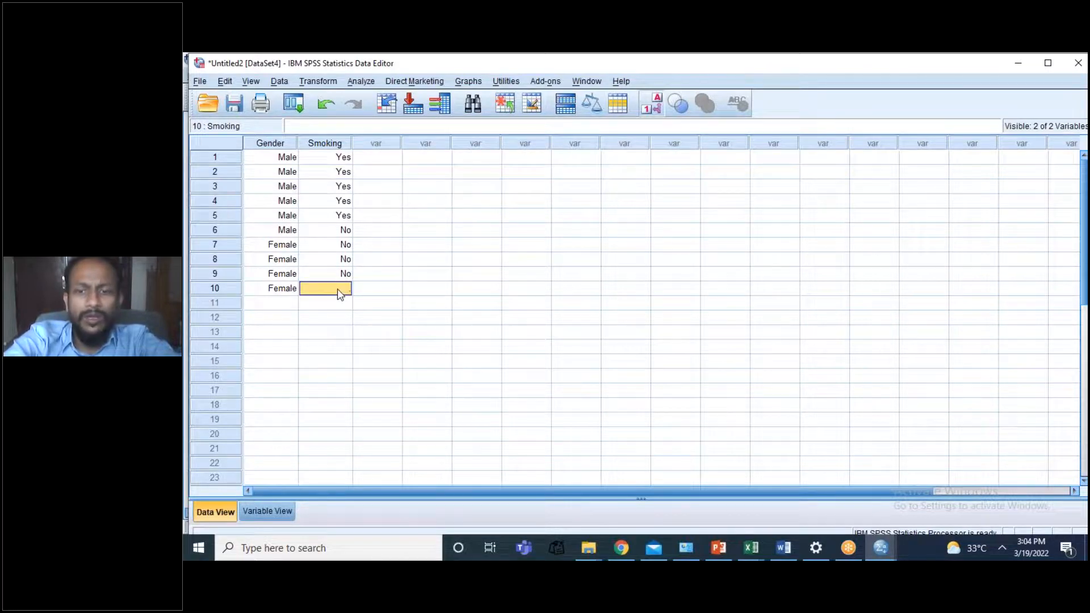
type("0")
left_click(413, 278)
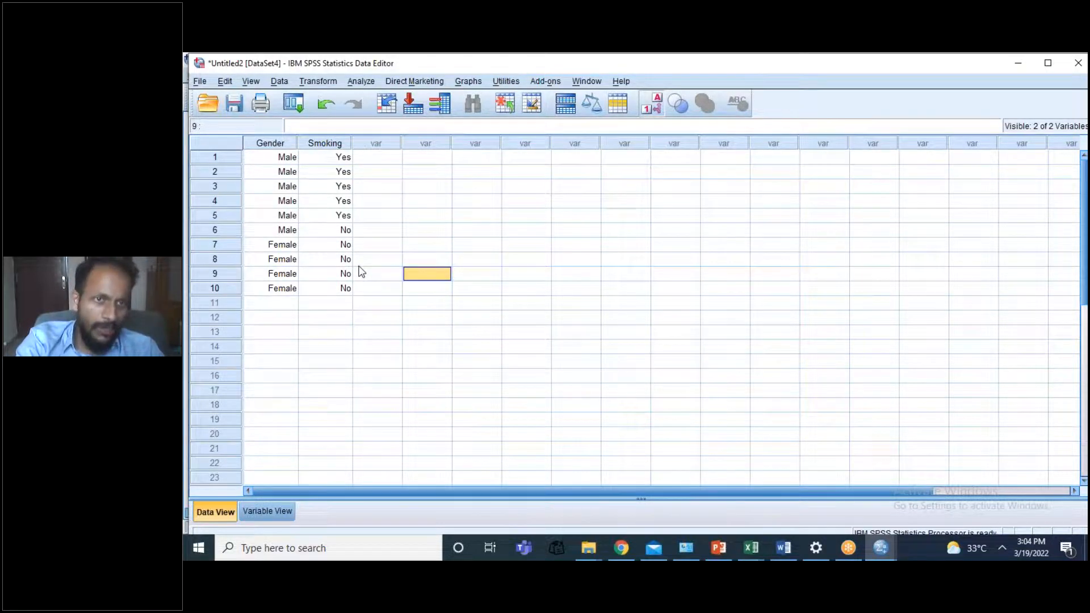
left_click(659, 107)
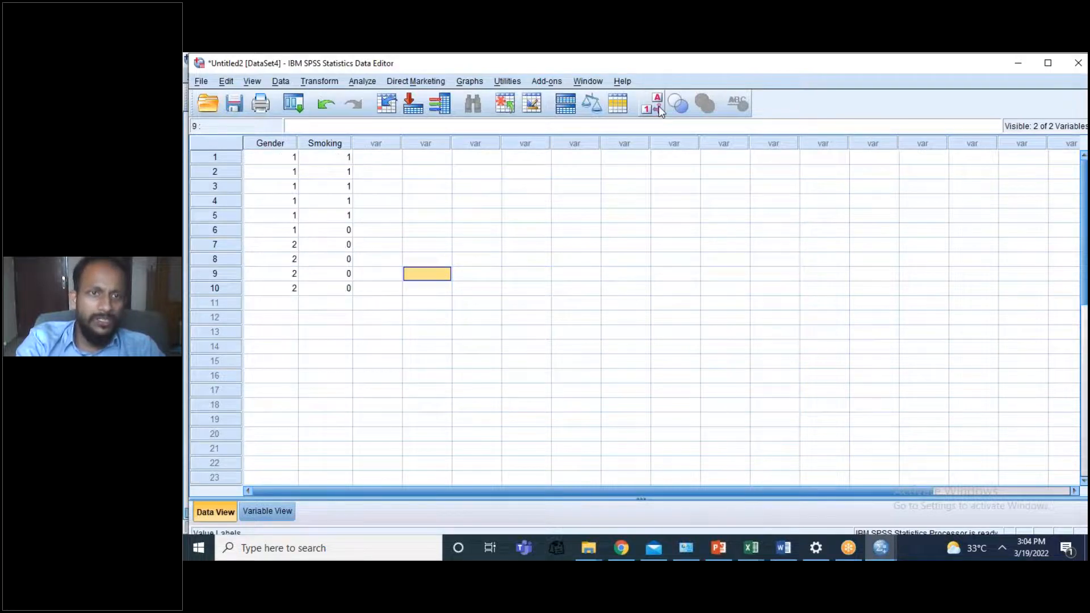
left_click(659, 107)
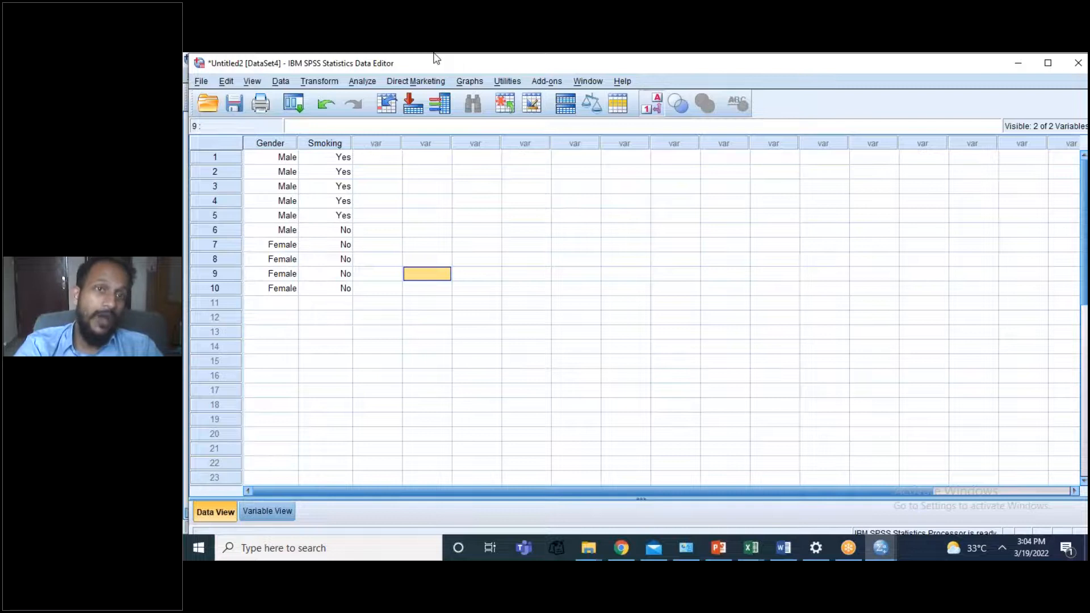
Step: Set up a Crosstabs analysis with Gender as the row variable and Smoking as the column variable
left_click(355, 84)
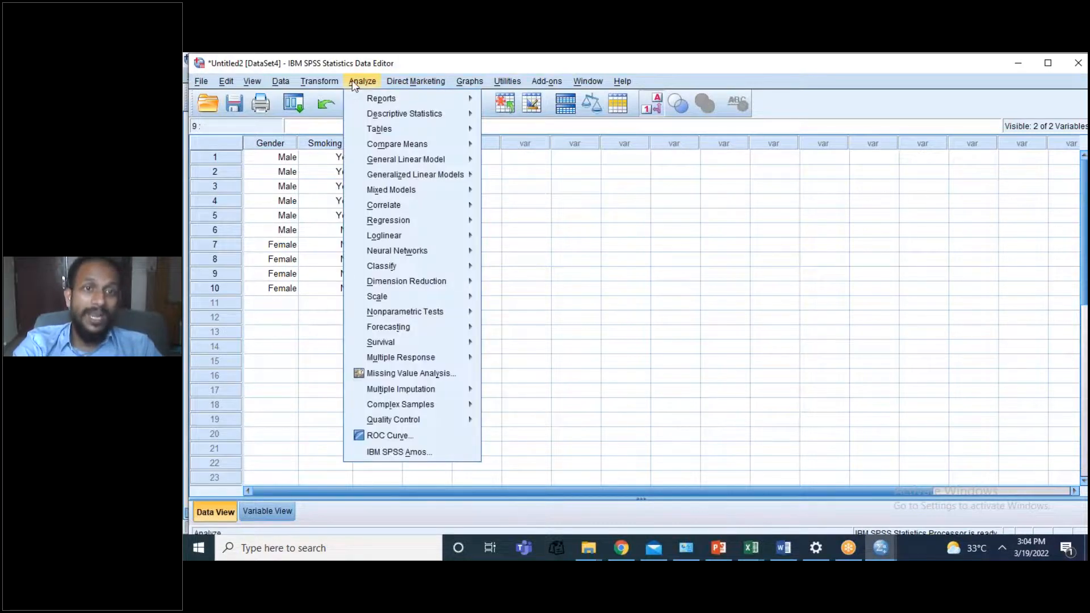
left_click(393, 135)
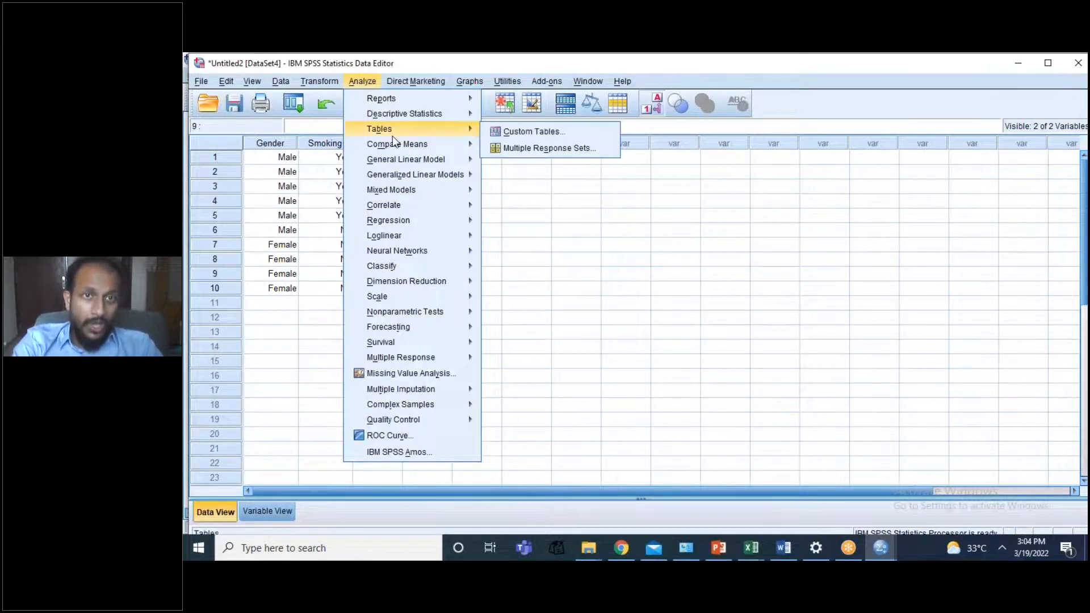
mouse_move(441, 115)
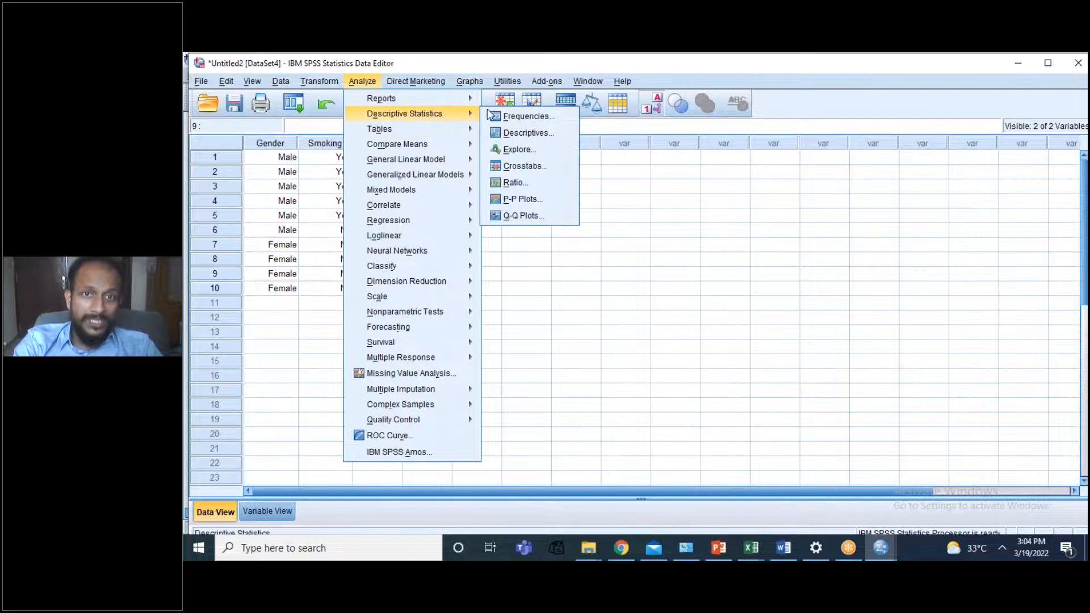
left_click(516, 168)
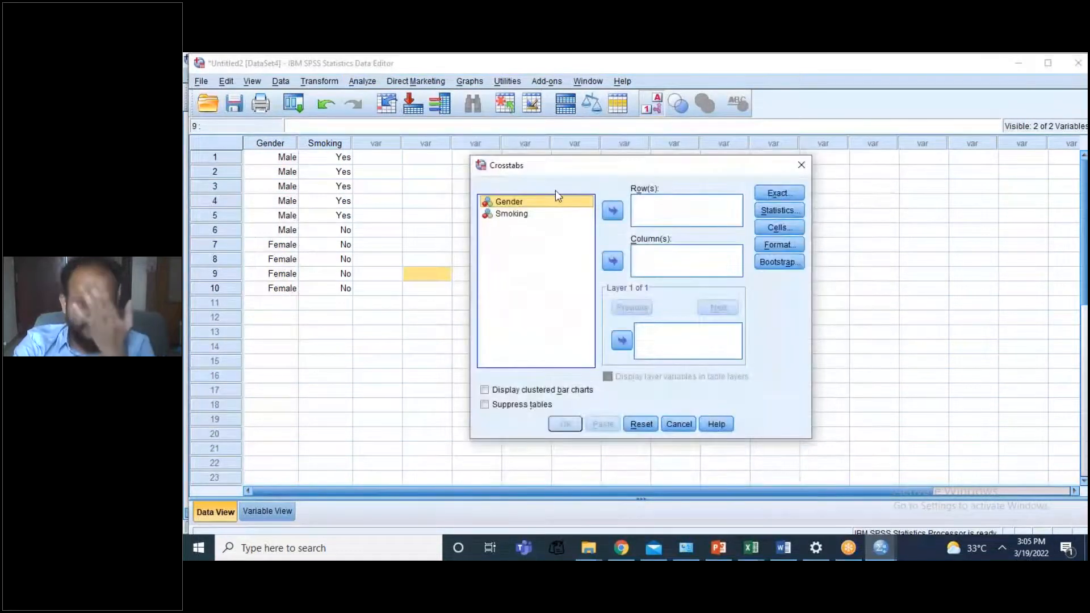
left_click(613, 211)
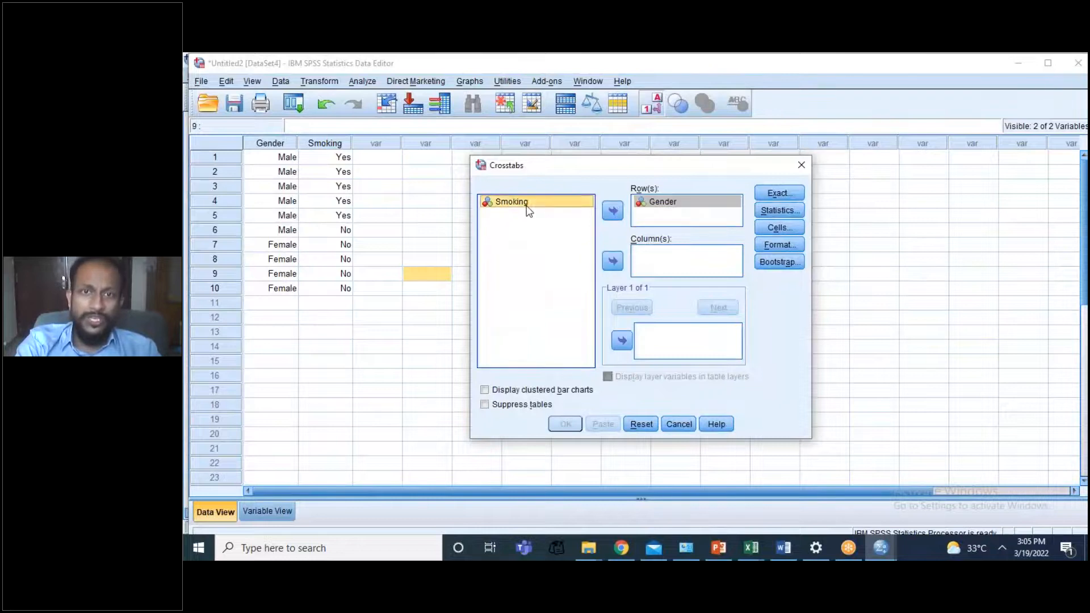
left_click(613, 263)
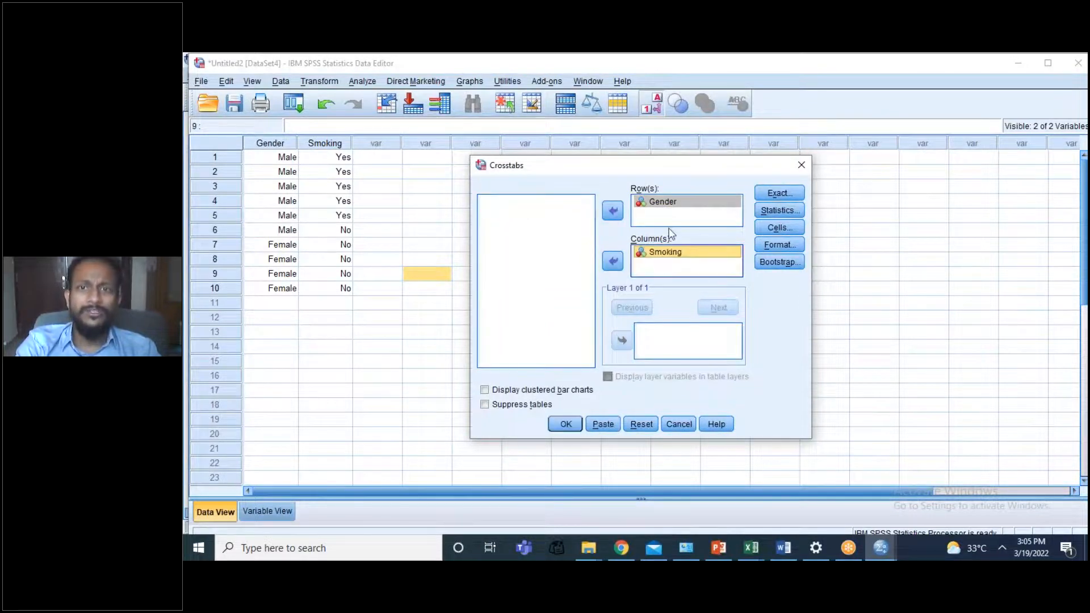
Step: Run the crosstab with the Chi-square statistic and observed counts, and examine its Chi-Square Tests table
left_click(779, 210)
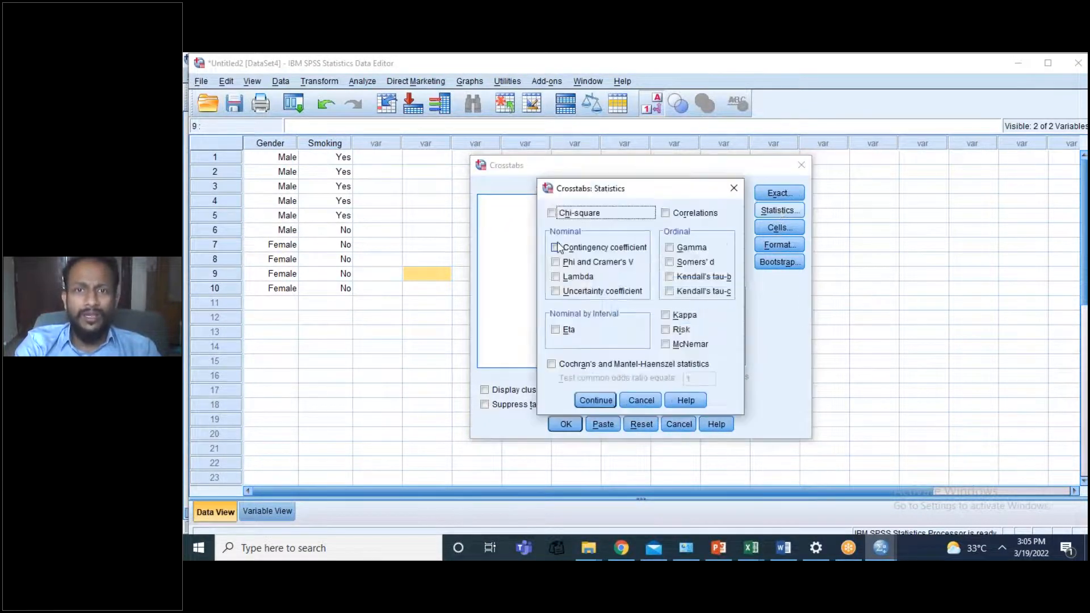
left_click(552, 214)
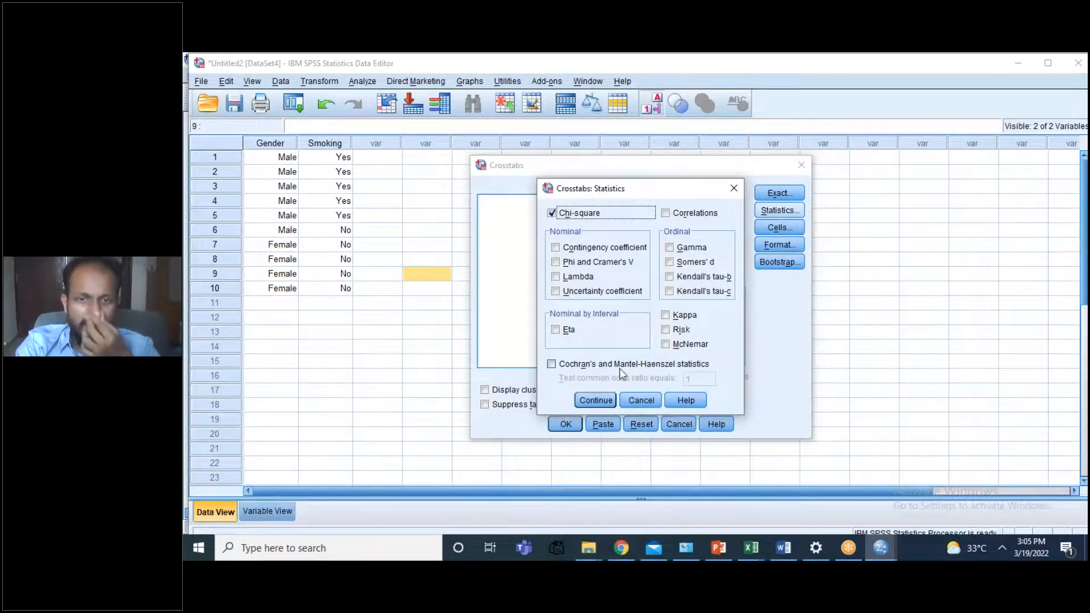
left_click(596, 400)
left_click(776, 227)
left_click(595, 420)
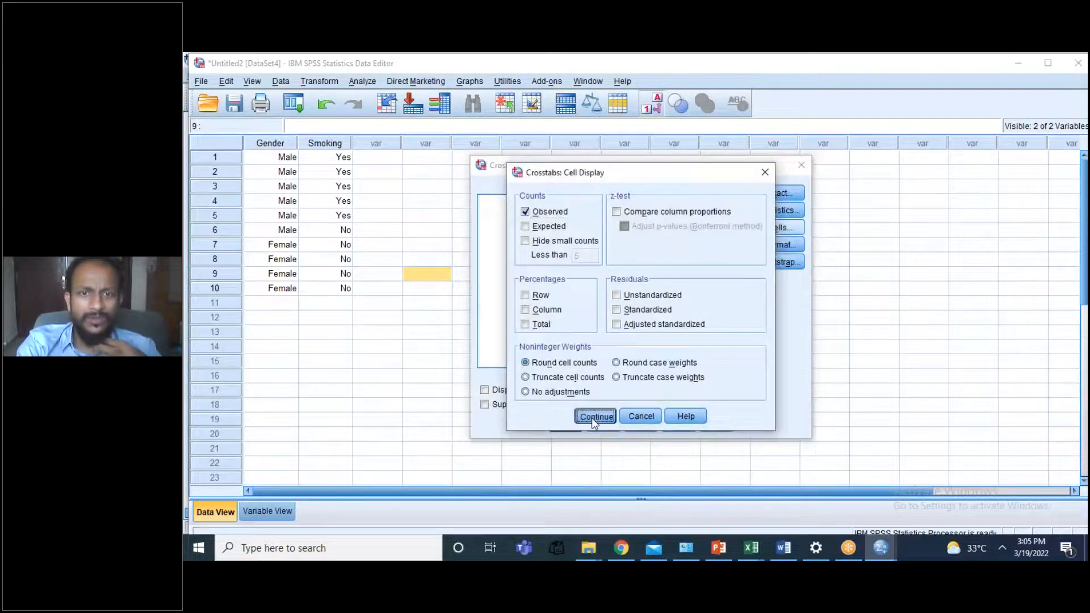
left_click(569, 425)
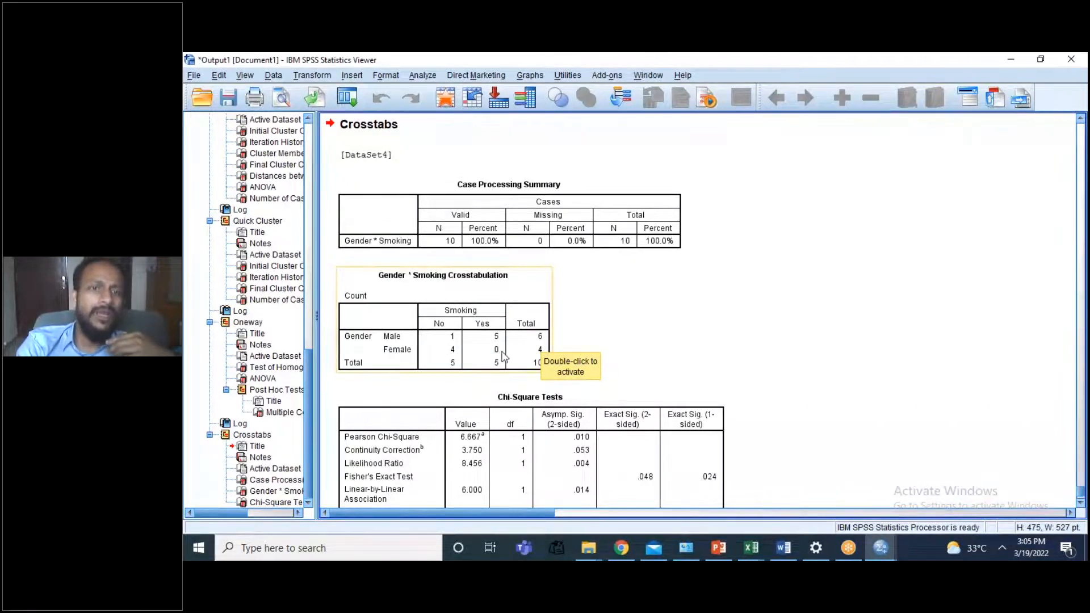
key("Down")
key("Down")
key("Down")
key("Down")
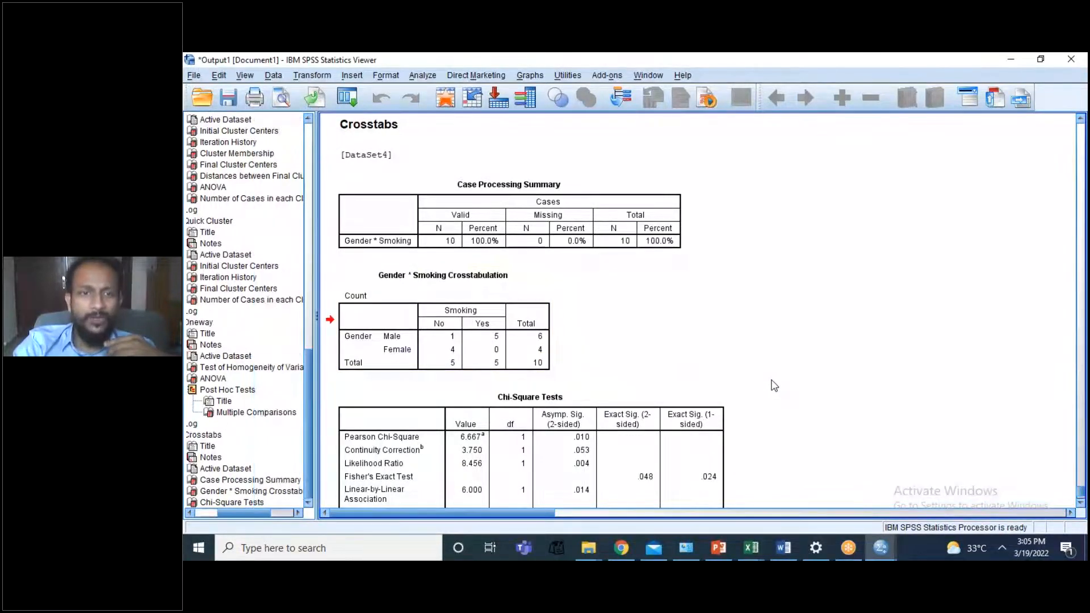
key("Down")
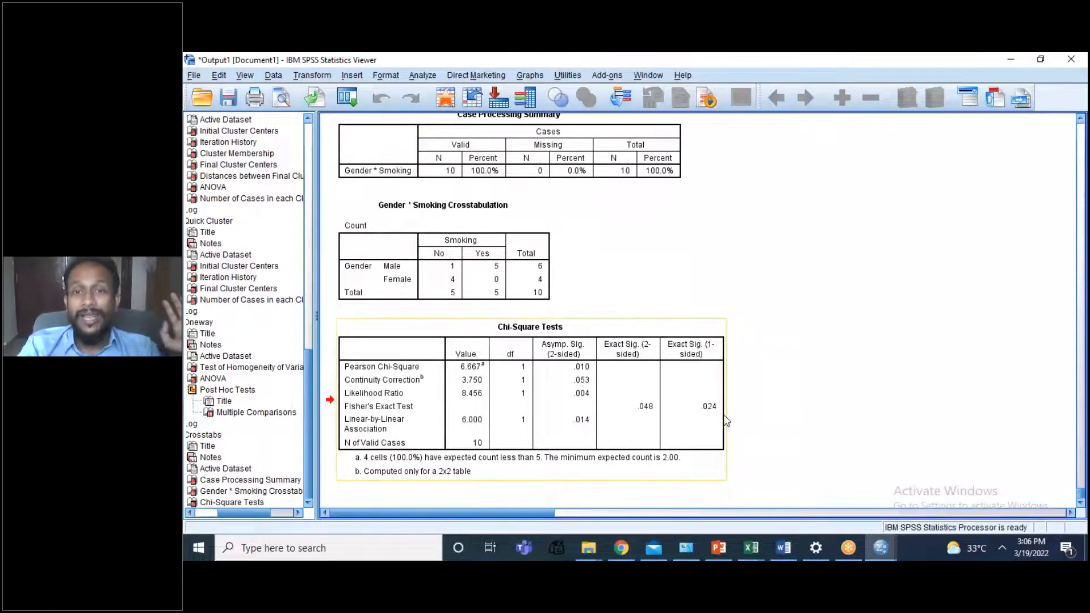
Step: Return to the data sheet and change Smoking to Yes for case 7, the first female
key("alt+Tab")
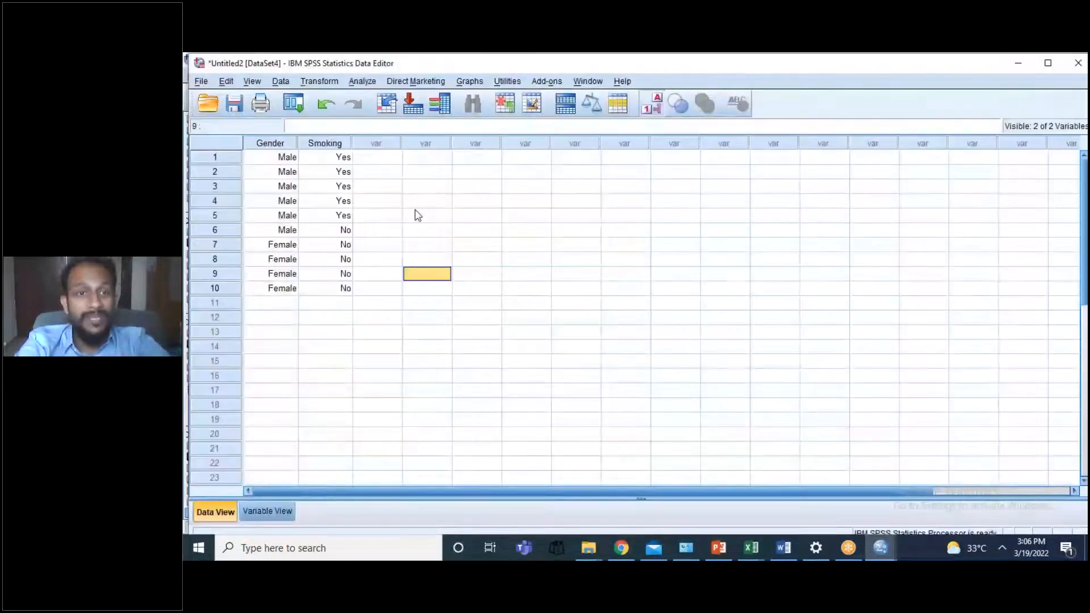
left_click(334, 249)
double_click(334, 250)
left_click(345, 245)
left_click(325, 274)
left_click(444, 245)
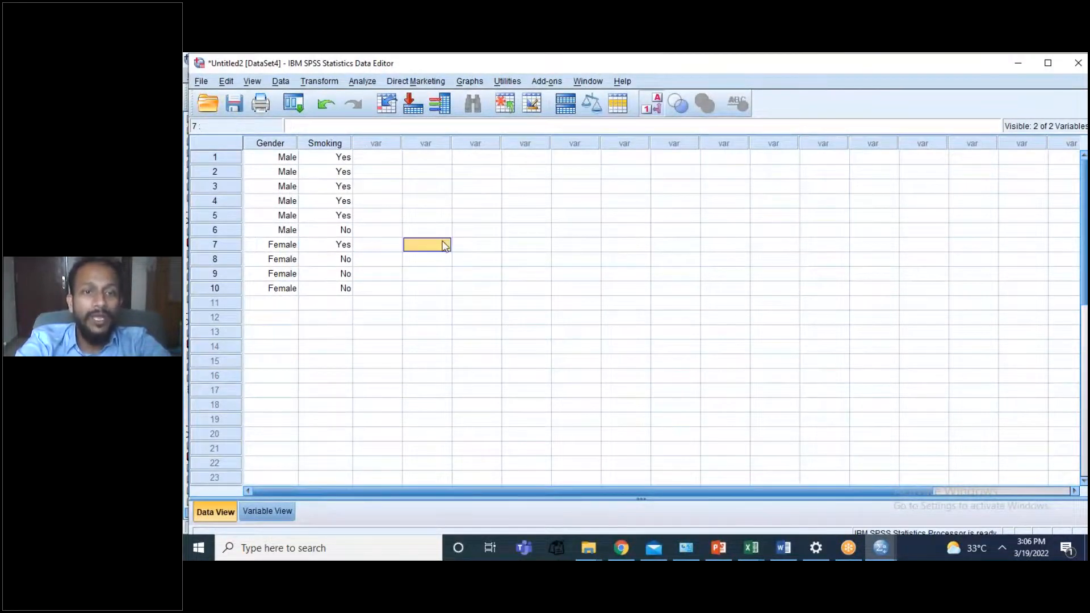
Step: Rerun the Gender by Smoking crosstab with the same settings and examine the new Chi-Square Tests table
left_click(360, 83)
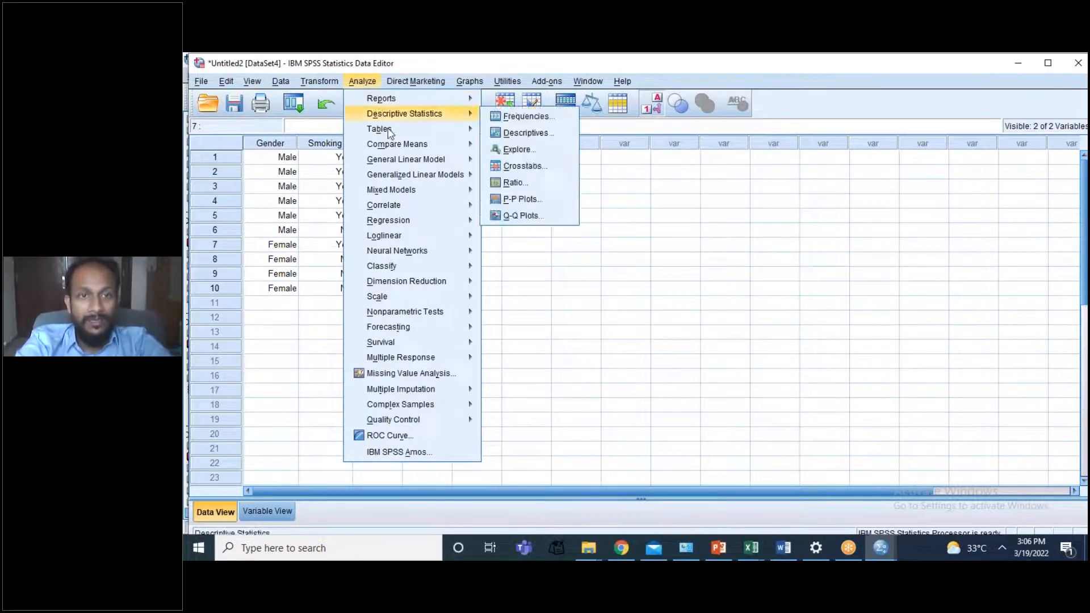
mouse_move(449, 112)
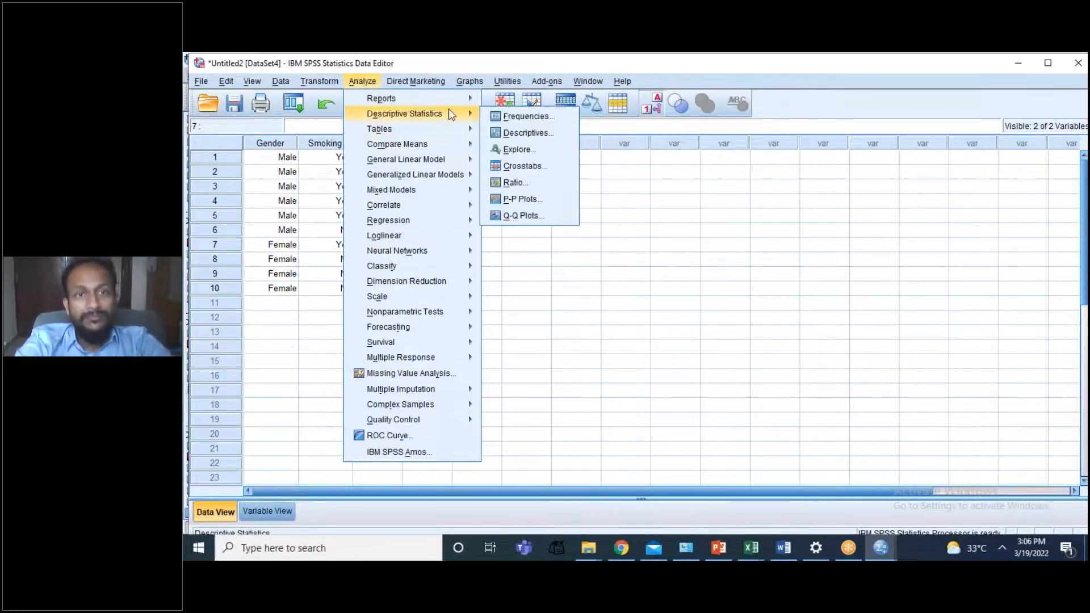
left_click(516, 166)
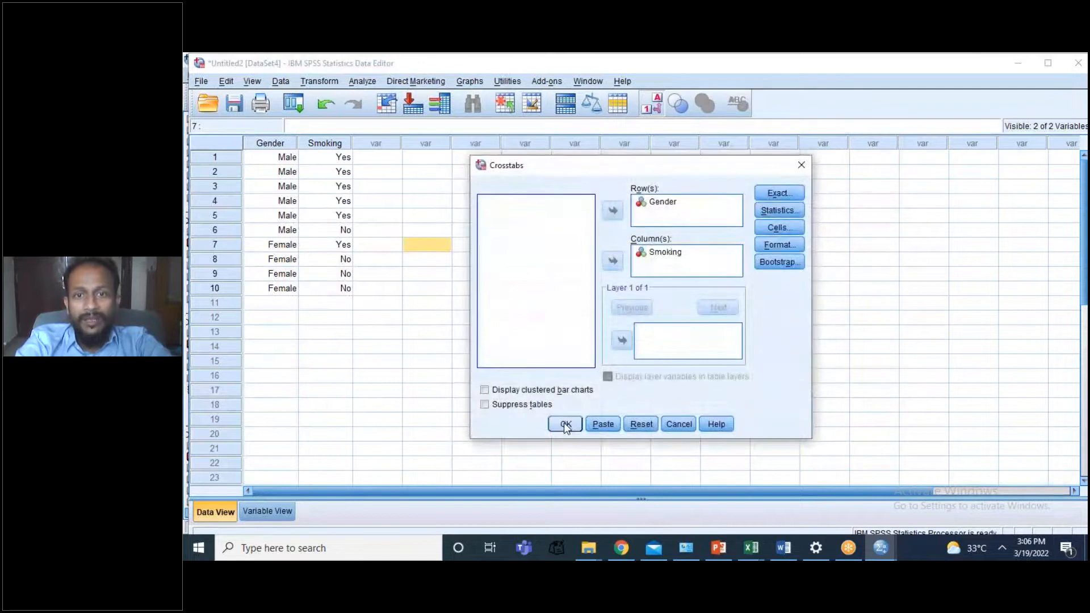
left_click(565, 425)
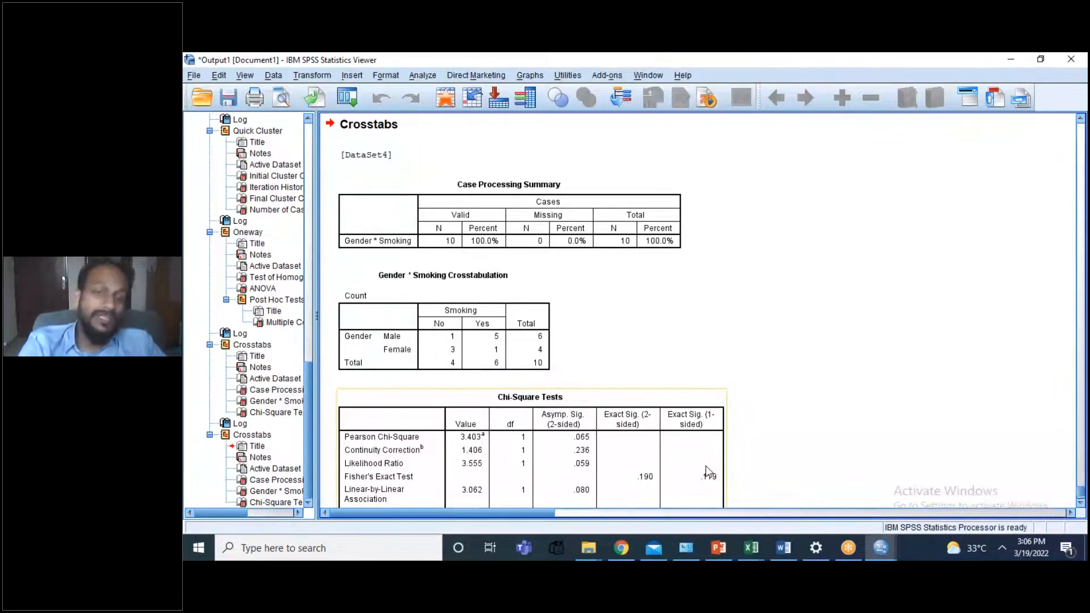
left_click(709, 472)
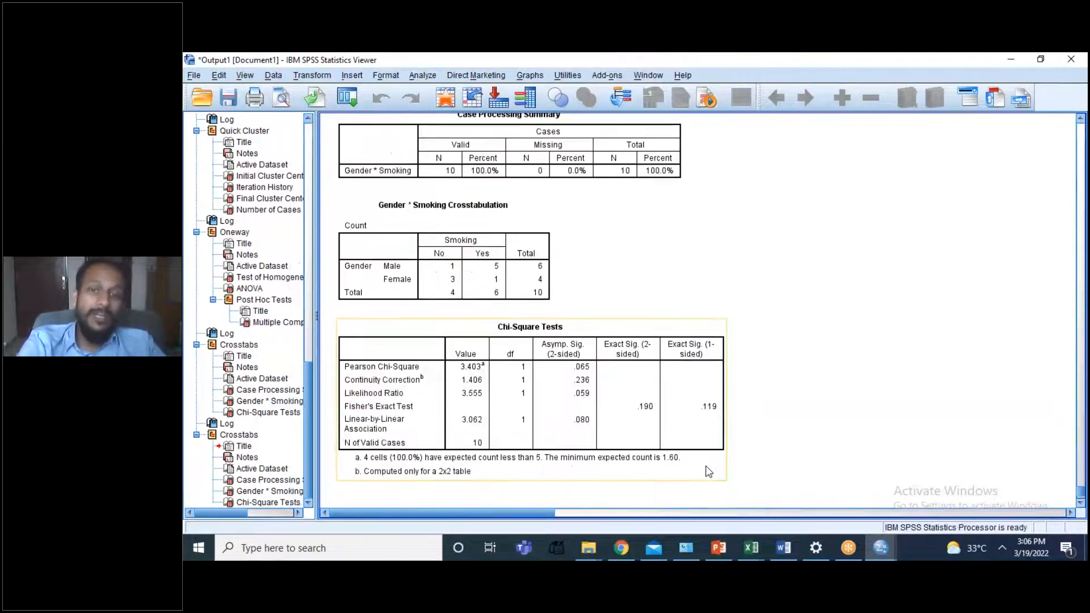
left_click(769, 418)
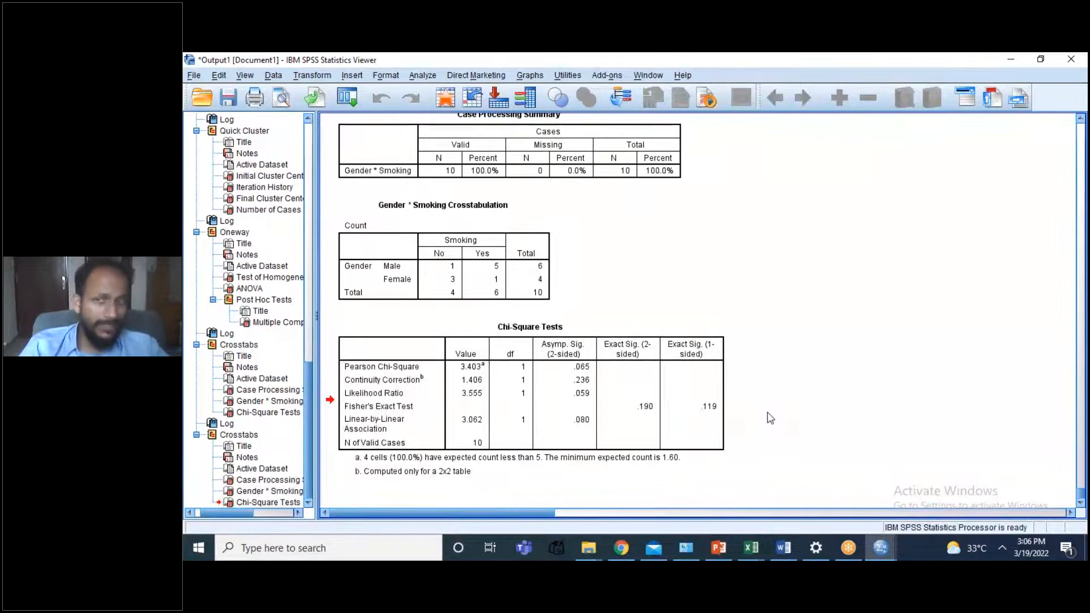